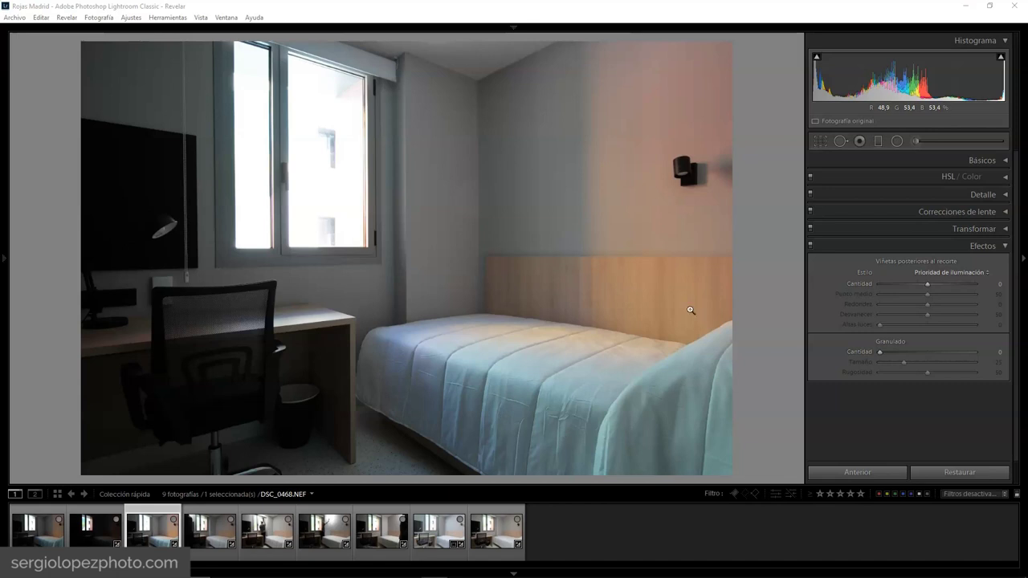
Step: Compare DSC_0467.NEF with DSC_0468.NEF and apply the AAA_Inicio Interiores preset to DSC_0468.NEF
{"action": "key", "text": "Left"}
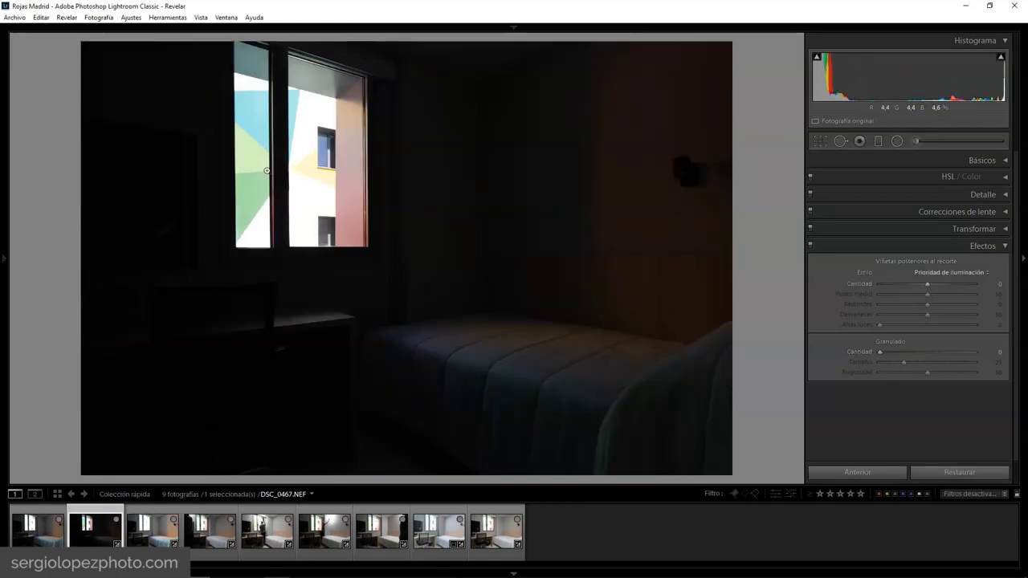
{"action": "key", "text": "Right"}
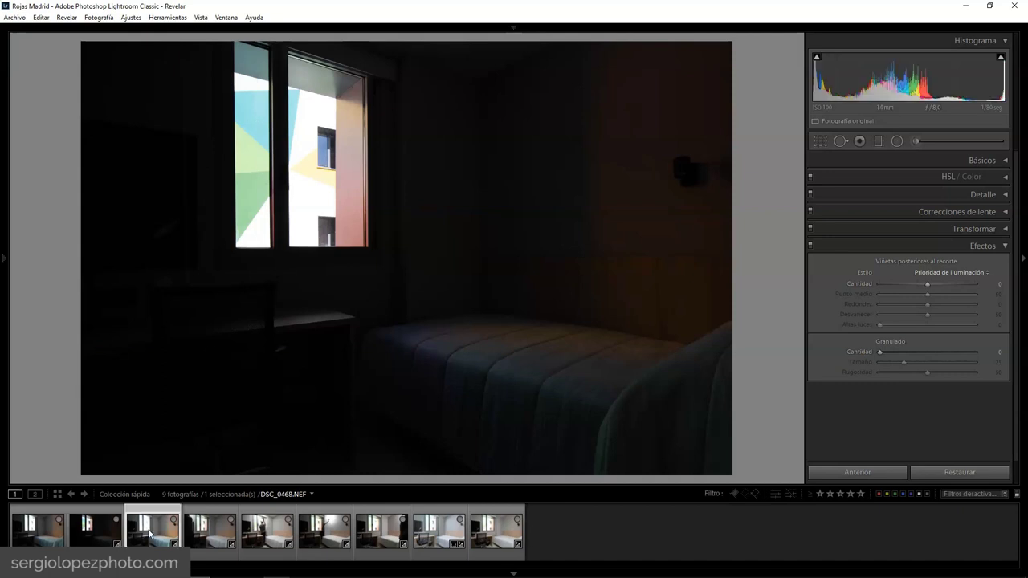
{"action": "left_click", "coordinate": [1004, 245]}
{"action": "left_click", "coordinate": [1004, 160]}
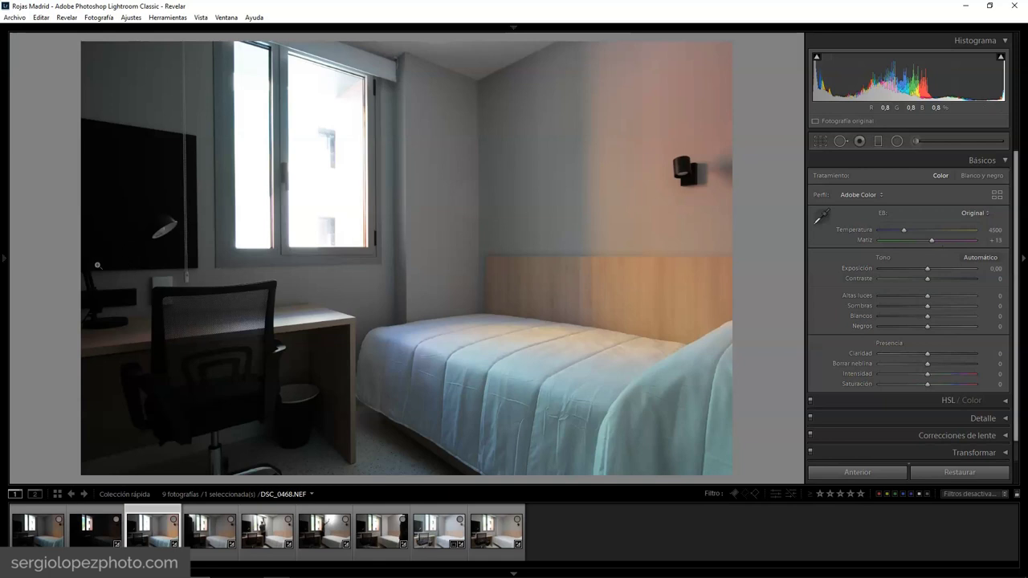
{"action": "key", "text": "F7"}
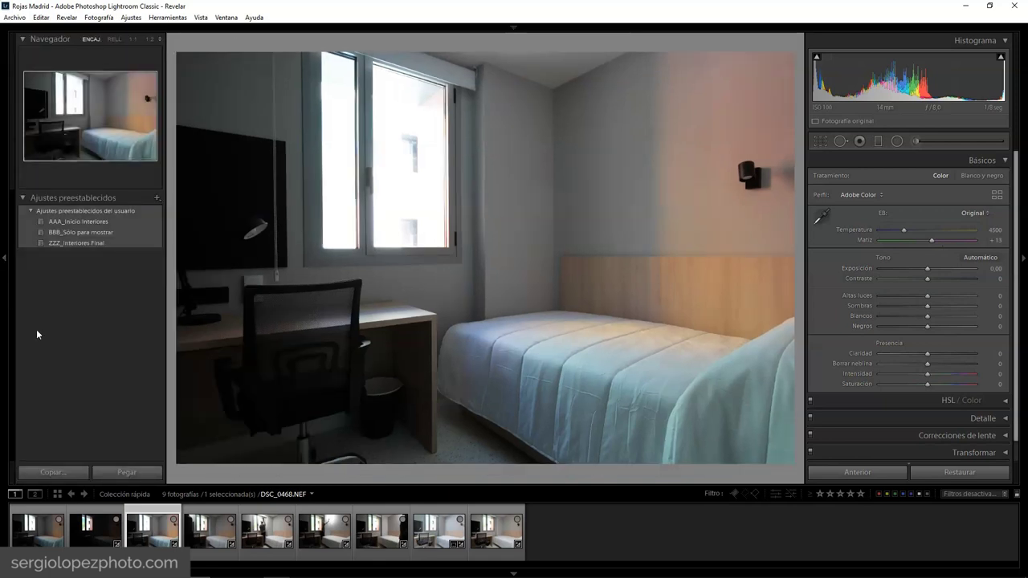
{"action": "left_click", "coordinate": [78, 220]}
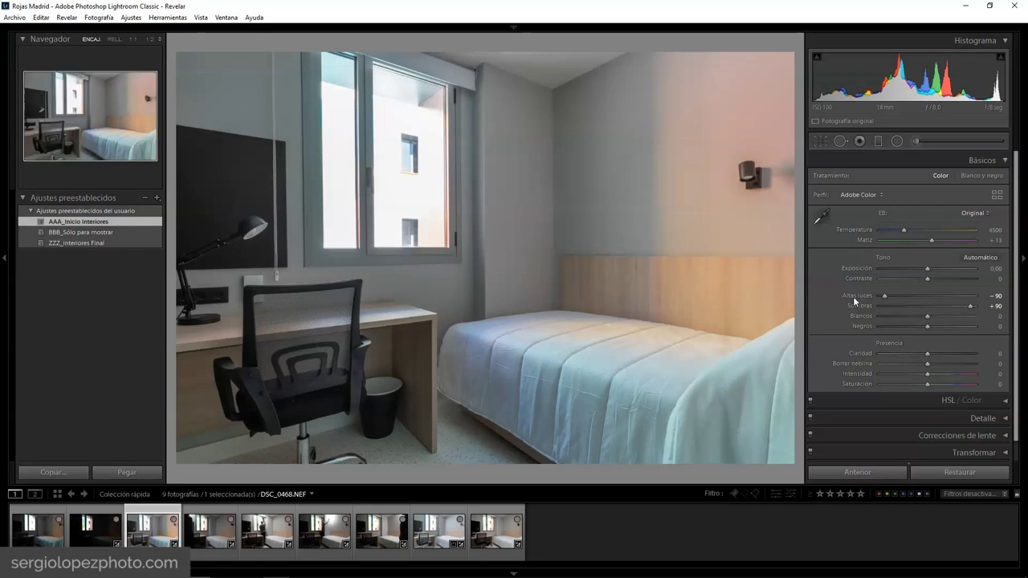
Step: Review the lens correction, HSL saturation, basic tone and transform settings of the photo with the preset applied
{"action": "left_click", "coordinate": [1003, 161]}
{"action": "left_click", "coordinate": [1002, 212]}
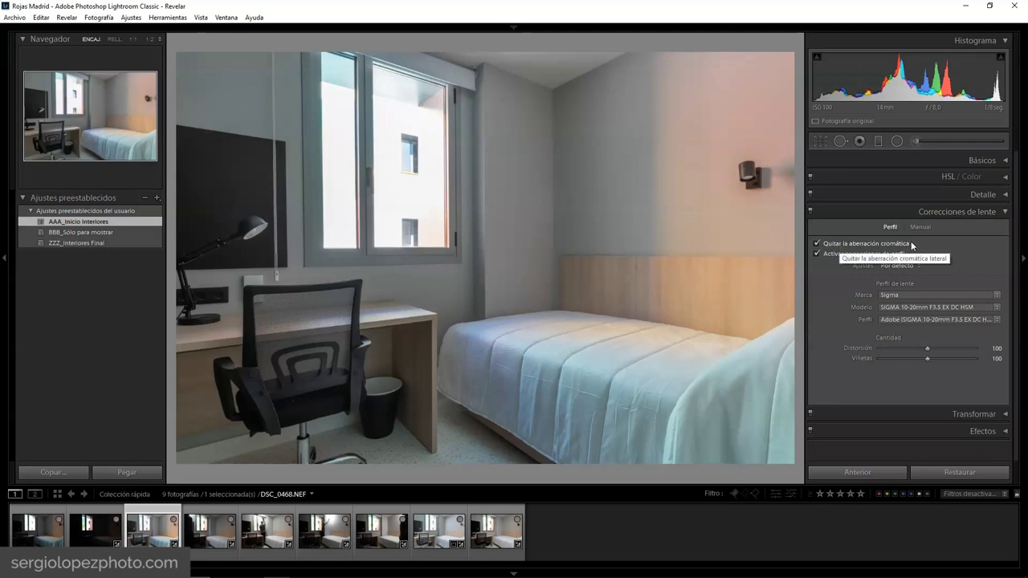
{"action": "left_click", "coordinate": [1003, 212]}
{"action": "left_click", "coordinate": [1004, 177]}
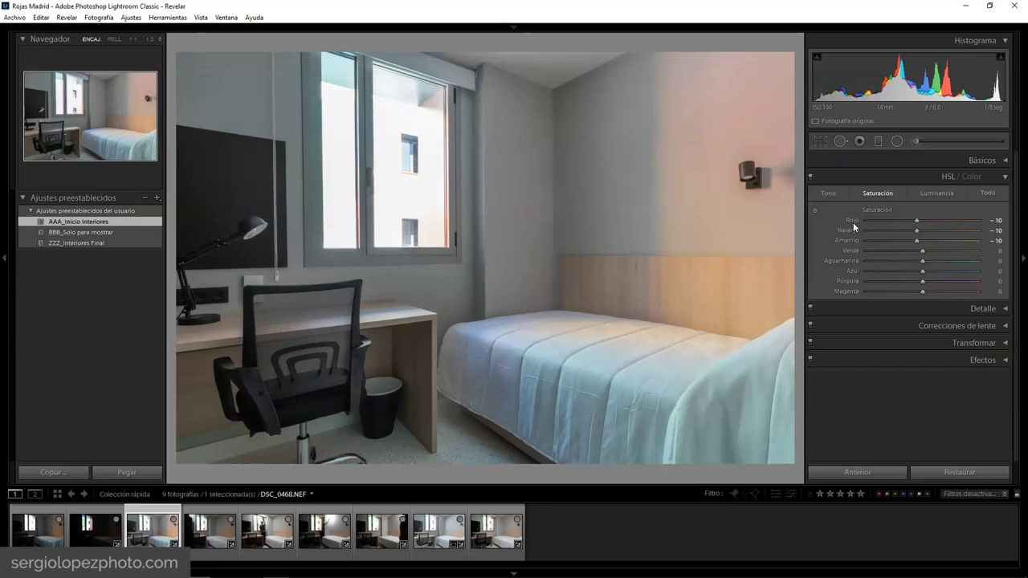
{"action": "left_click", "coordinate": [1004, 176]}
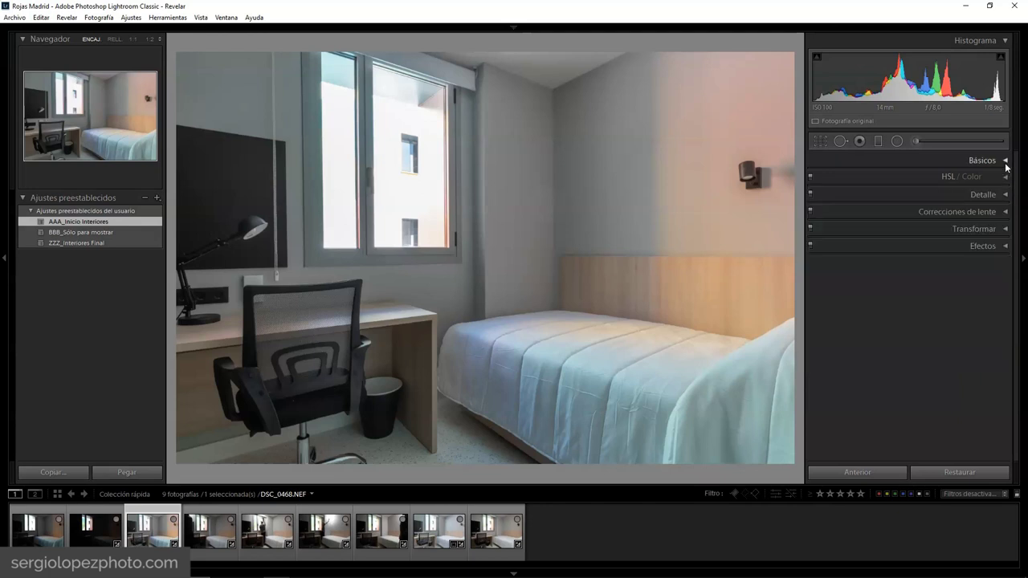
{"action": "left_click", "coordinate": [1003, 211]}
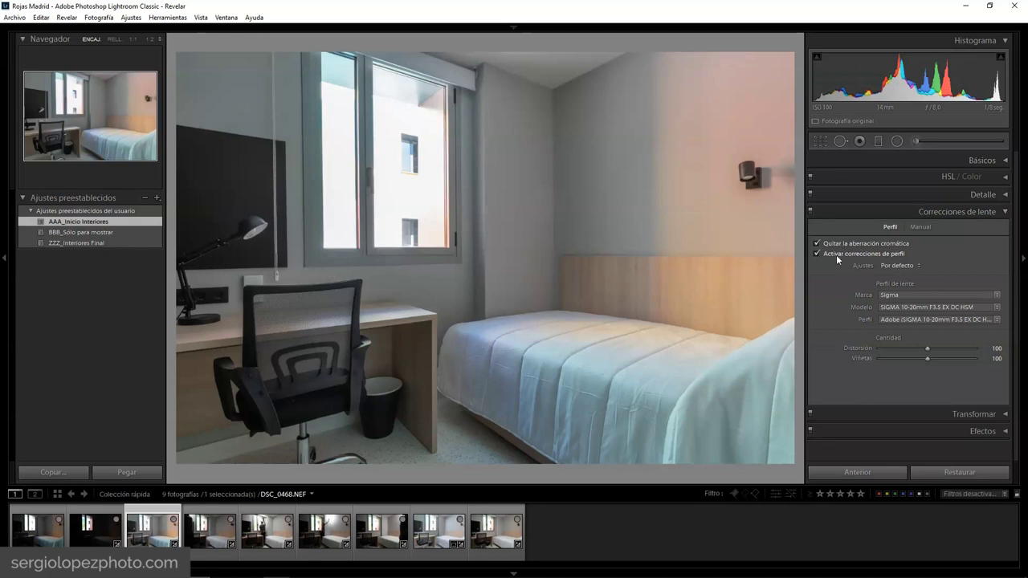
{"action": "left_click", "coordinate": [1004, 211]}
{"action": "left_click", "coordinate": [1004, 177]}
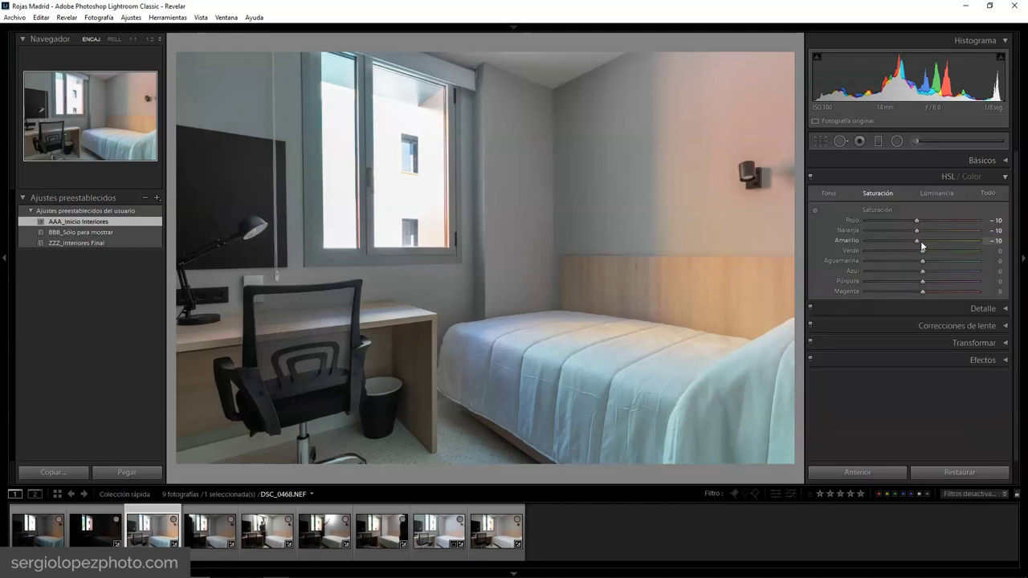
{"action": "left_click", "coordinate": [1004, 177]}
{"action": "left_click", "coordinate": [1004, 160]}
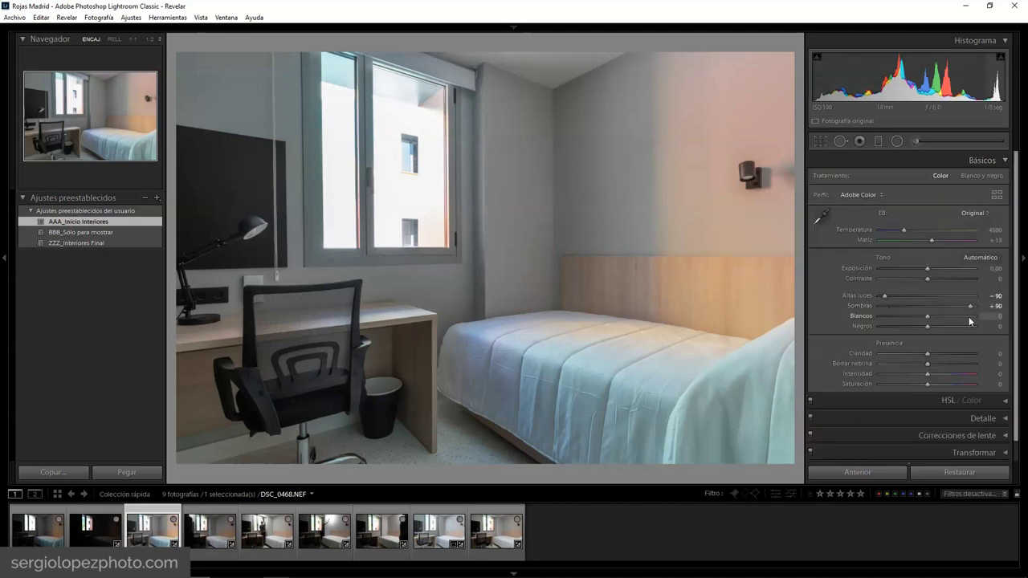
{"action": "left_click", "coordinate": [1005, 160]}
{"action": "left_click", "coordinate": [1006, 228]}
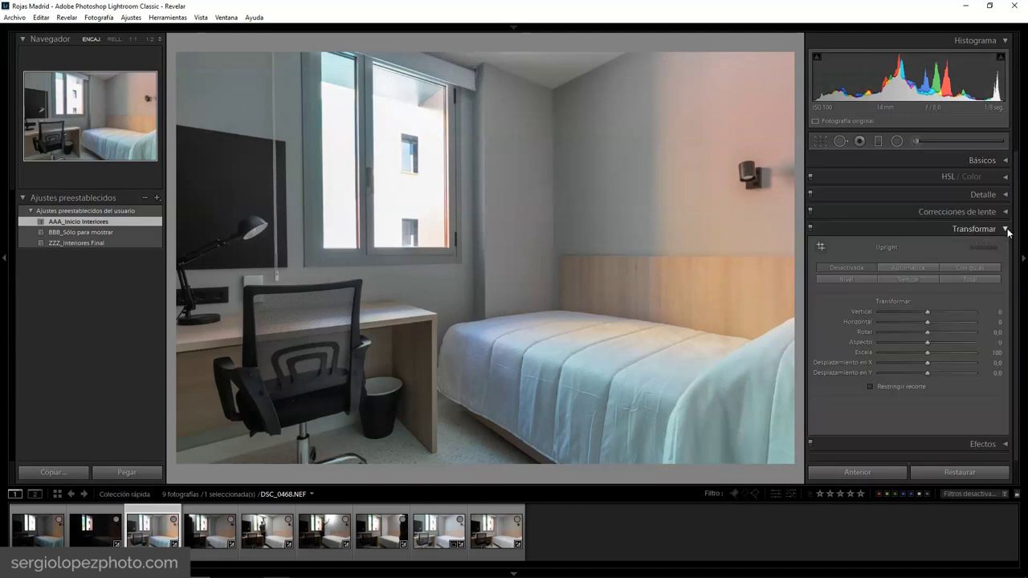
{"action": "left_click", "coordinate": [1006, 230]}
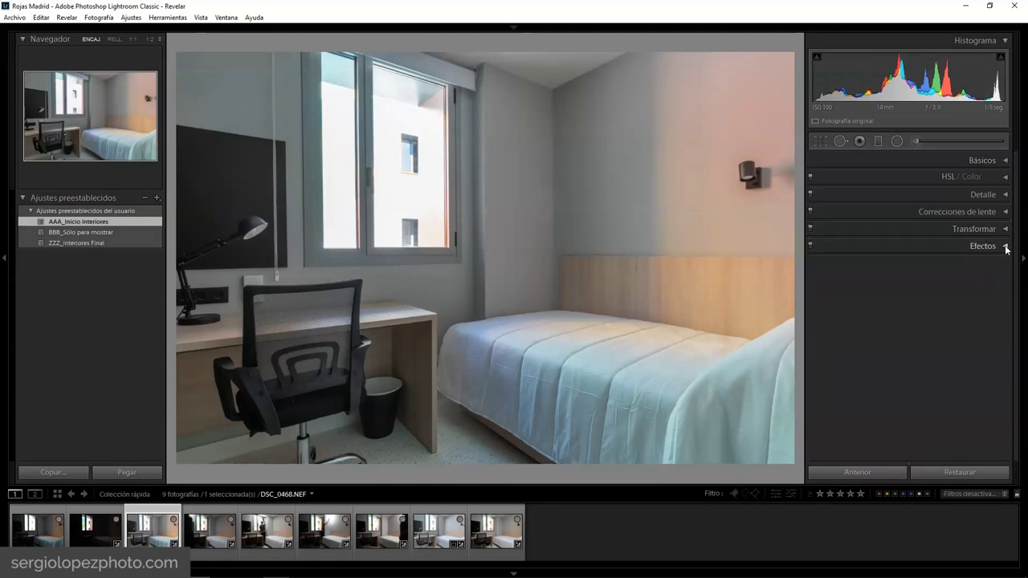
Step: Set the photo's noise reduction to 50 for luminance and 90 for color
{"action": "left_click", "coordinate": [1005, 196]}
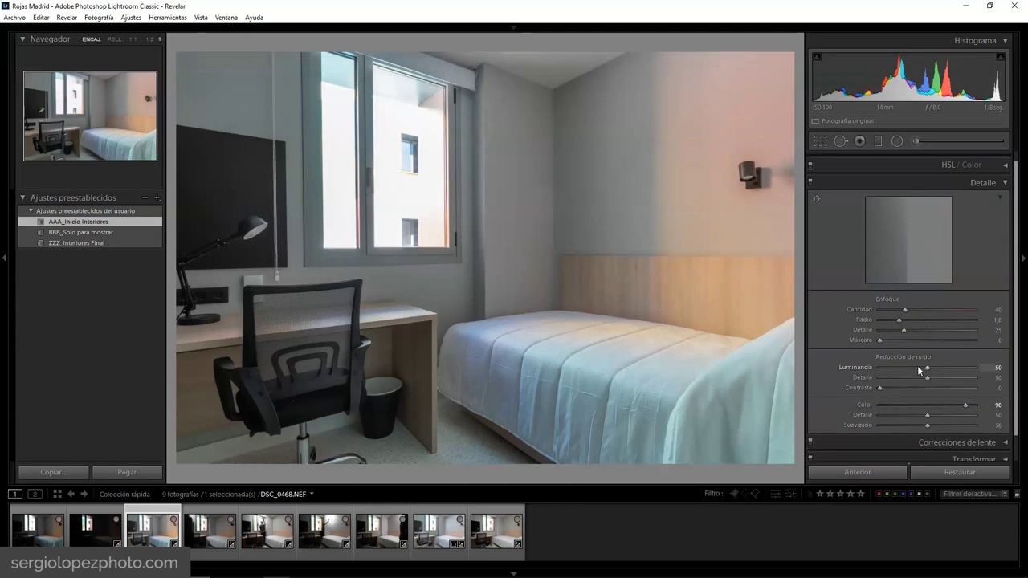
{"action": "left_click", "coordinate": [991, 368]}
{"action": "type", "text": "50"}
{"action": "key", "text": "Return"}
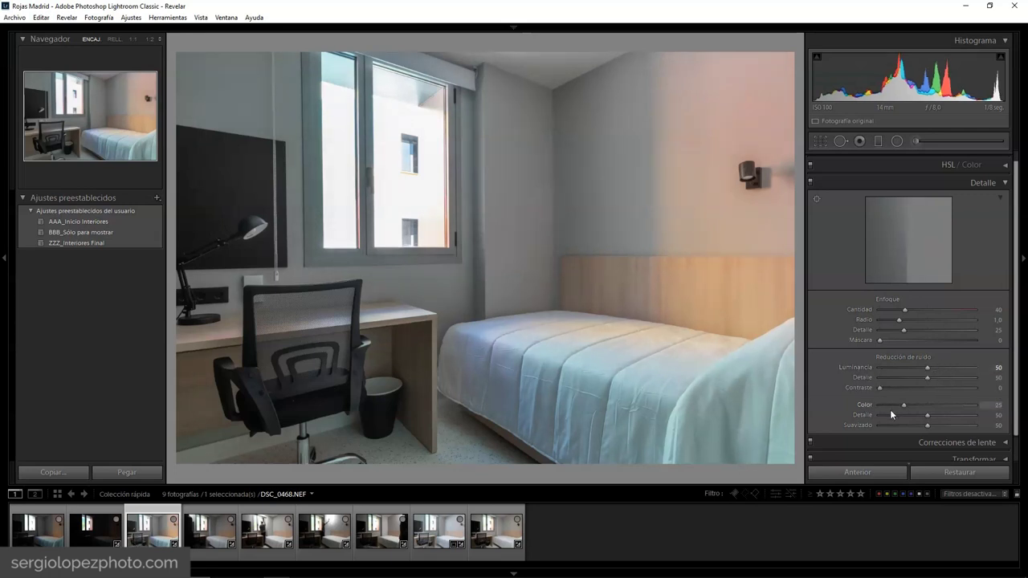
{"action": "left_click", "coordinate": [992, 405]}
{"action": "type", "text": "90"}
{"action": "key", "text": "Return"}
{"action": "left_click", "coordinate": [854, 404]}
{"action": "left_click", "coordinate": [1003, 185]}
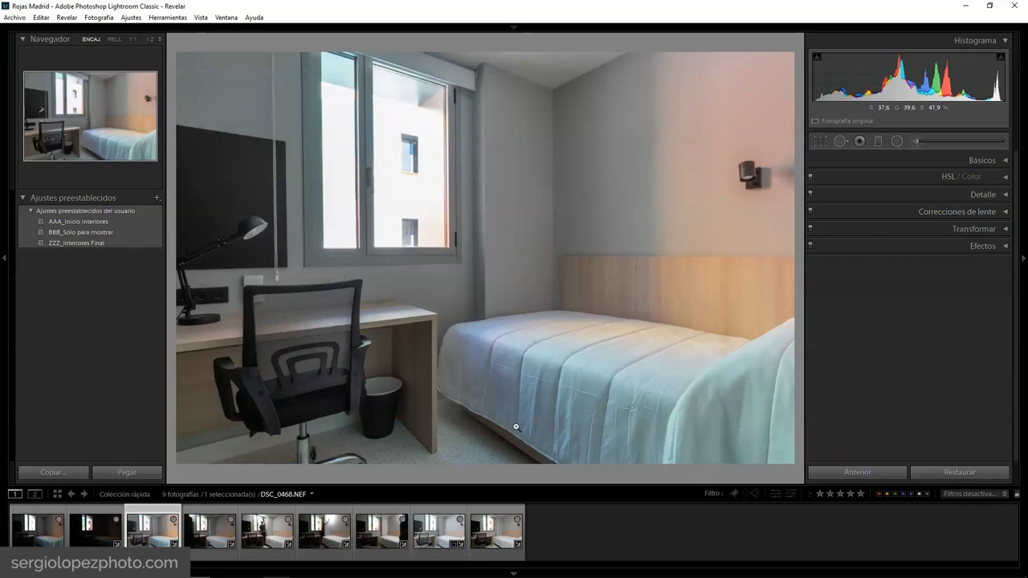
Step: Select all nine photos and synchronize the develop settings of DSC_0468.NEF across them
{"action": "key", "text": "ctrl+a"}
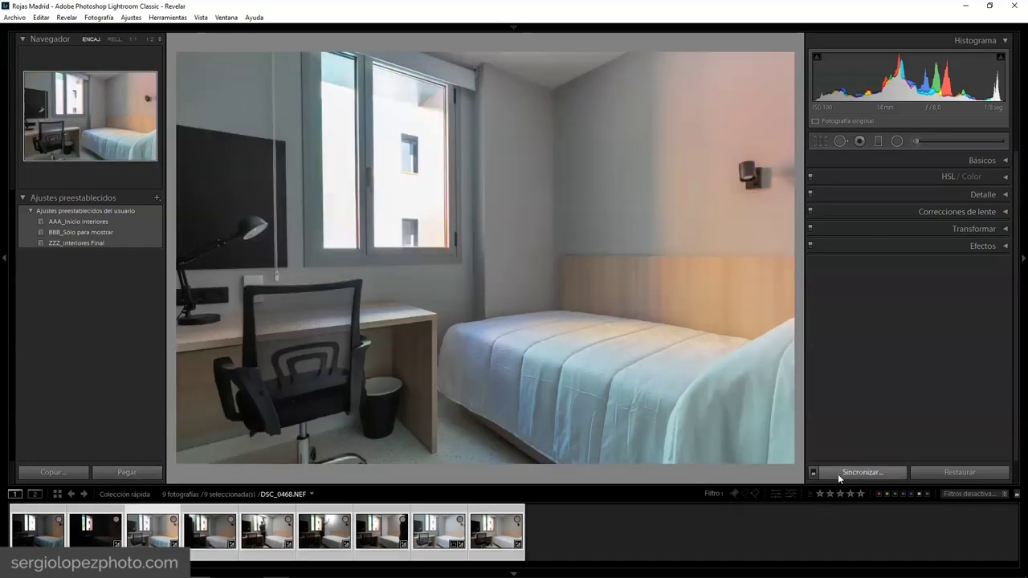
{"action": "left_click", "coordinate": [837, 473]}
{"action": "left_click", "coordinate": [935, 561]}
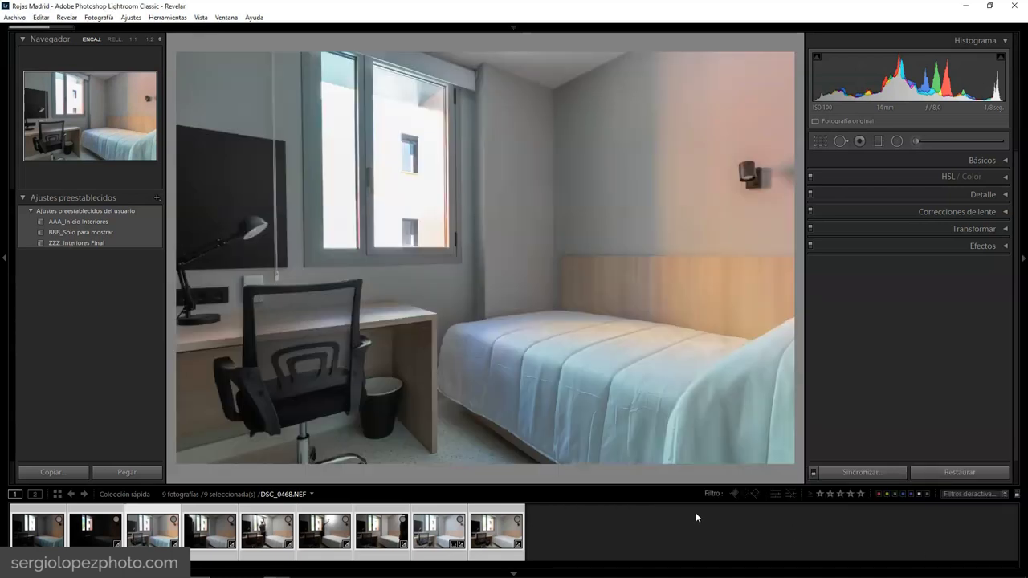
{"action": "left_click", "coordinate": [622, 529]}
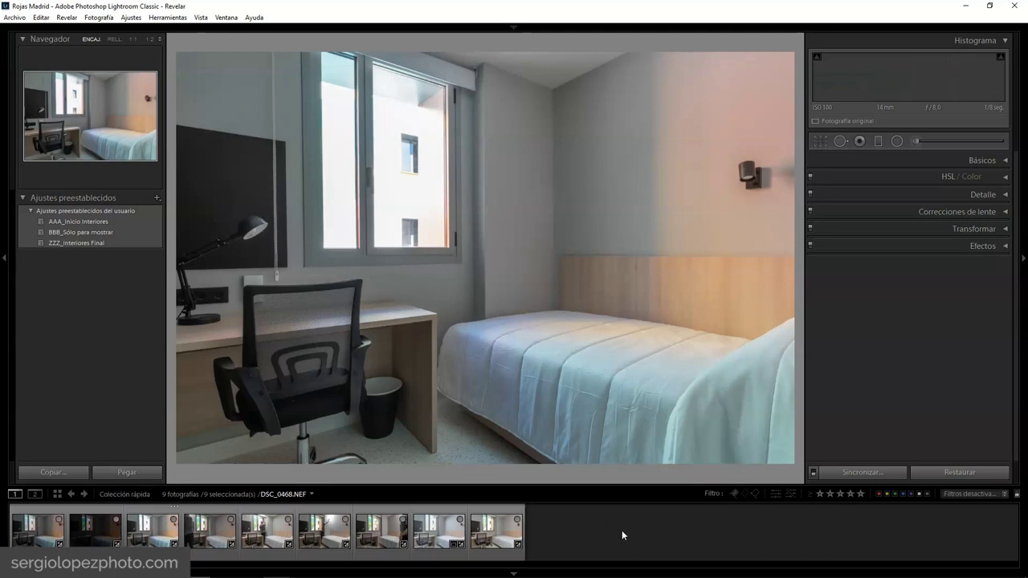
Step: Raise the exposure of DSC_0468.NEF alone to +0,45
{"action": "left_click", "coordinate": [152, 530]}
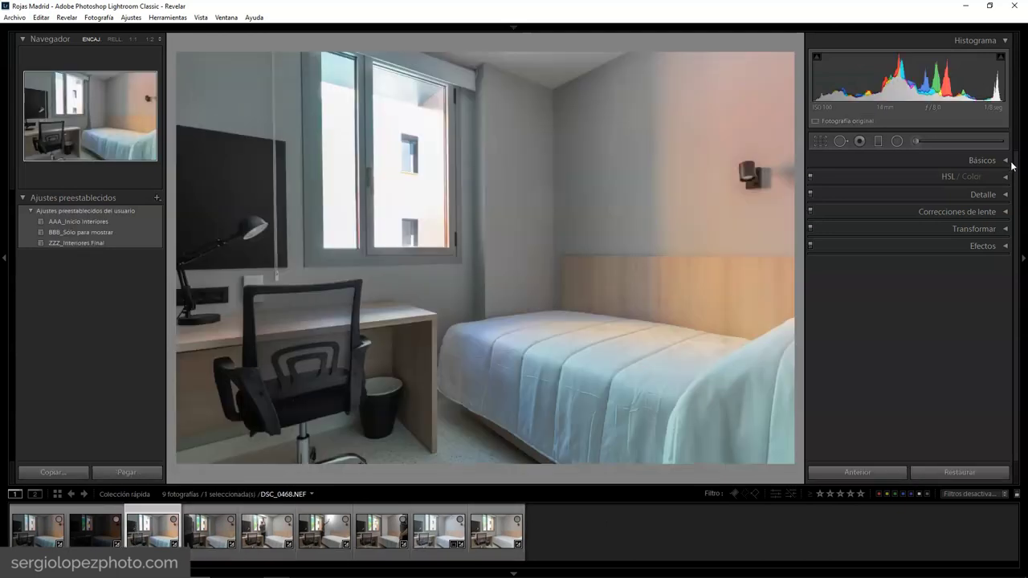
{"action": "left_click", "coordinate": [1005, 160]}
{"action": "left_click_drag", "start_coordinate": [926, 267], "coordinate": [930, 269]}
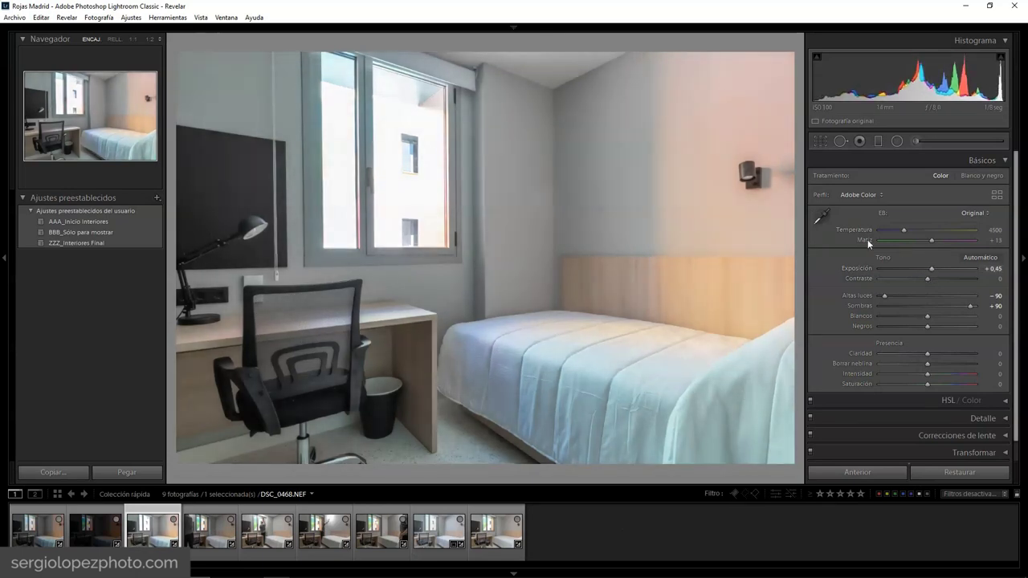
Step: Try setting the white balance by sampling two different neutral spots on the bedspread
{"action": "key", "text": "w"}
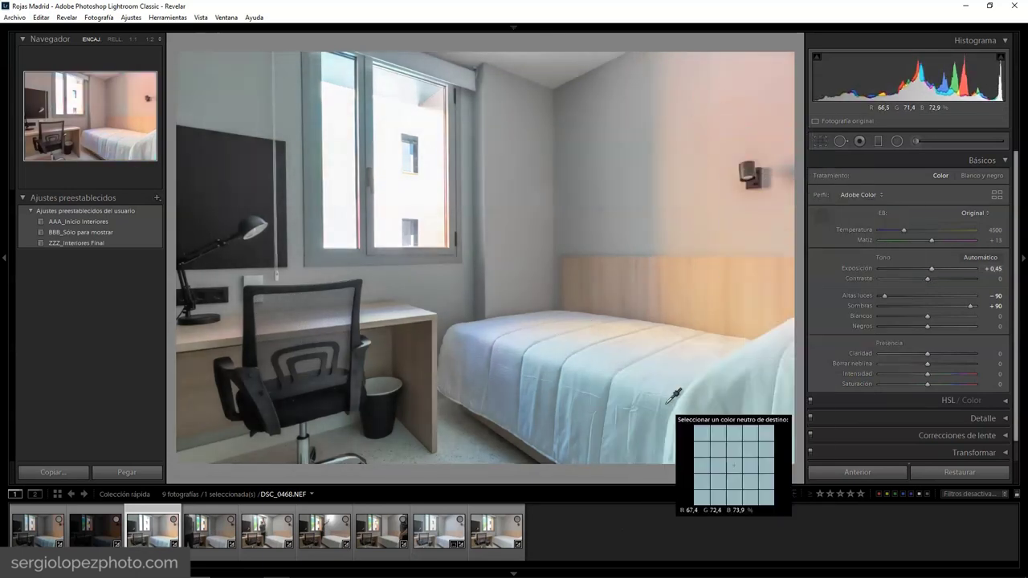
{"action": "left_click", "coordinate": [600, 362]}
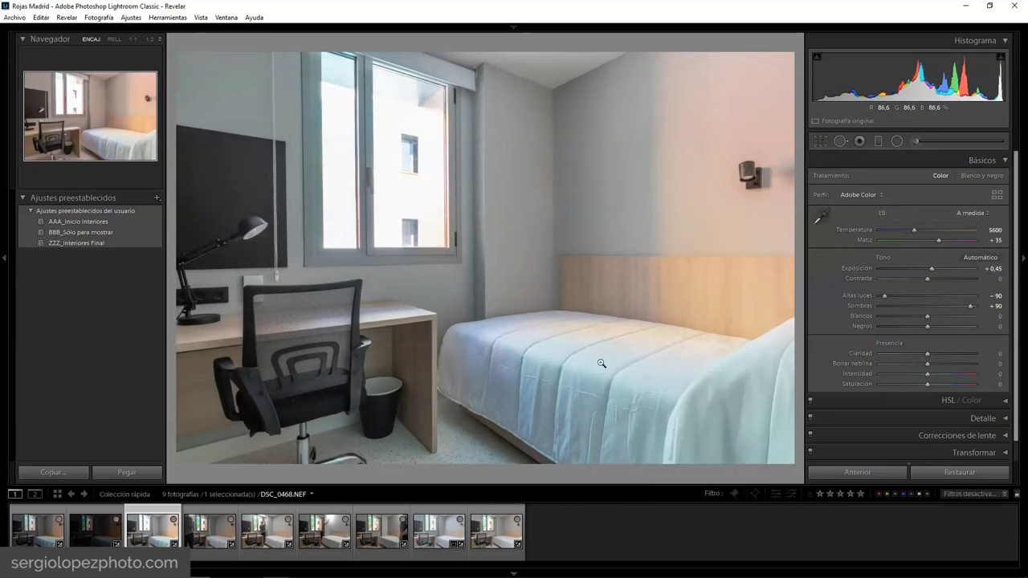
{"action": "left_click", "coordinate": [820, 215]}
{"action": "left_click", "coordinate": [626, 329]}
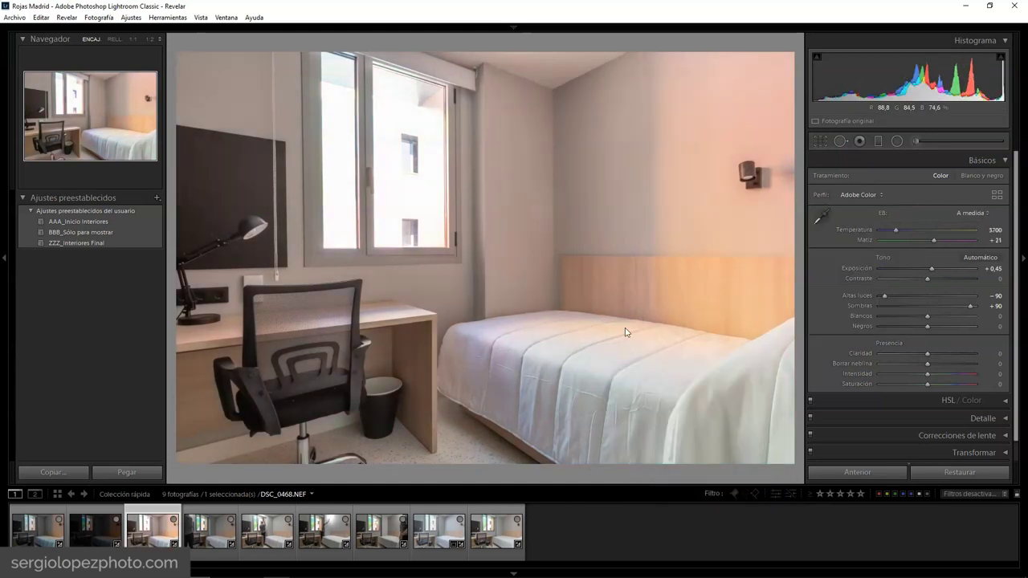
Step: Set a custom white balance of temperature 4450 and tint +12 by sampling the grey wall between window and bed
{"action": "left_click", "coordinate": [820, 216]}
{"action": "left_click", "coordinate": [505, 211]}
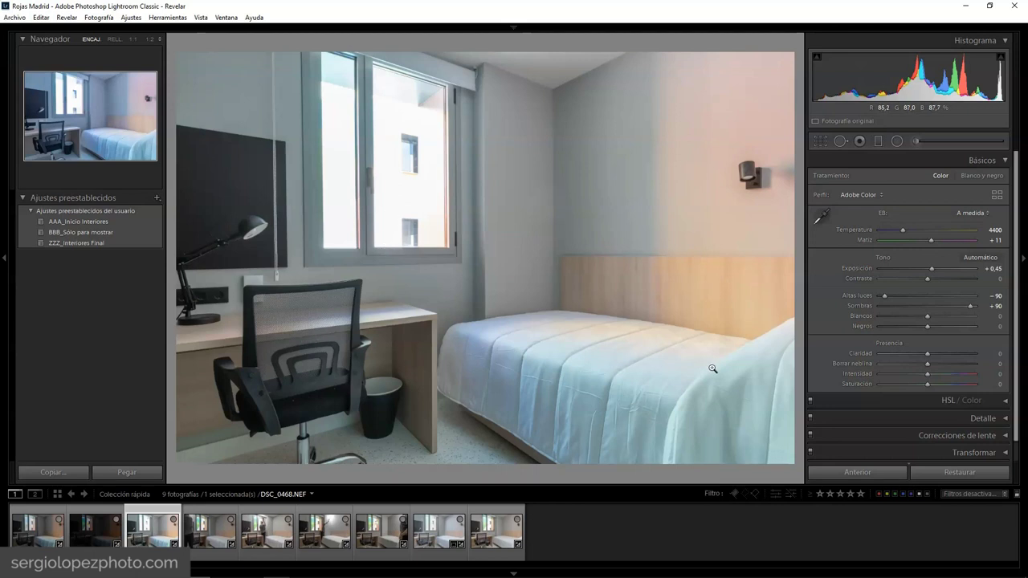
{"action": "left_click", "coordinate": [819, 215]}
{"action": "left_click", "coordinate": [499, 209]}
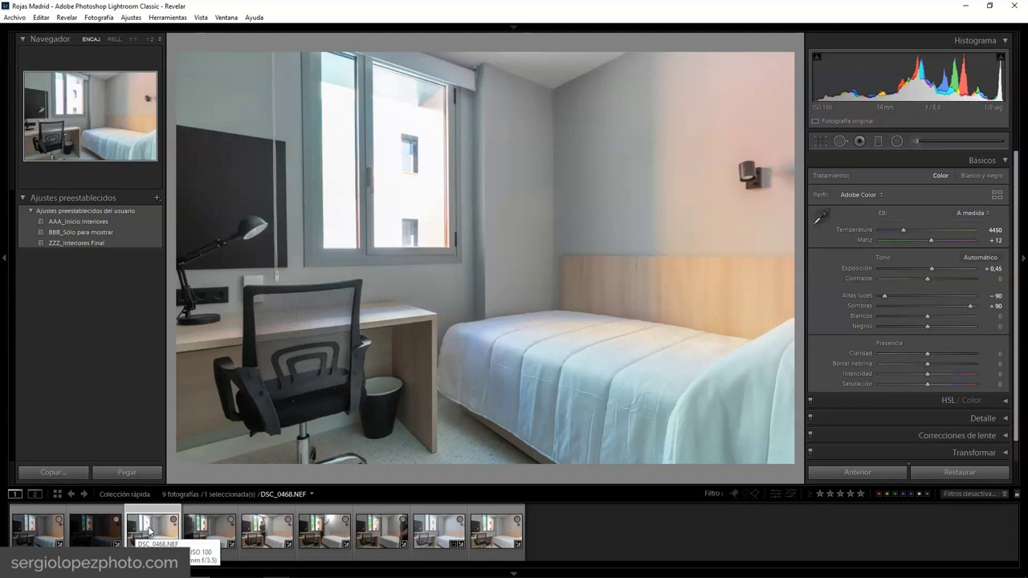
Step: Extend the selection to the first three photos and synchronize the settings of DSC_0468.NEF to them
{"action": "left_click", "coordinate": [35, 530], "text": "shift"}
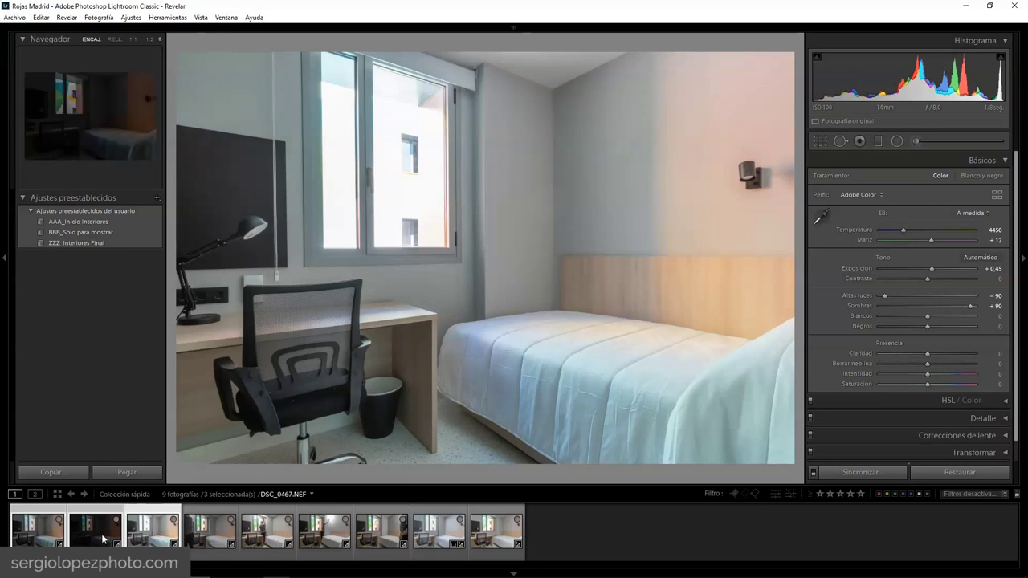
{"action": "left_click", "coordinate": [832, 470]}
{"action": "left_click", "coordinate": [937, 562]}
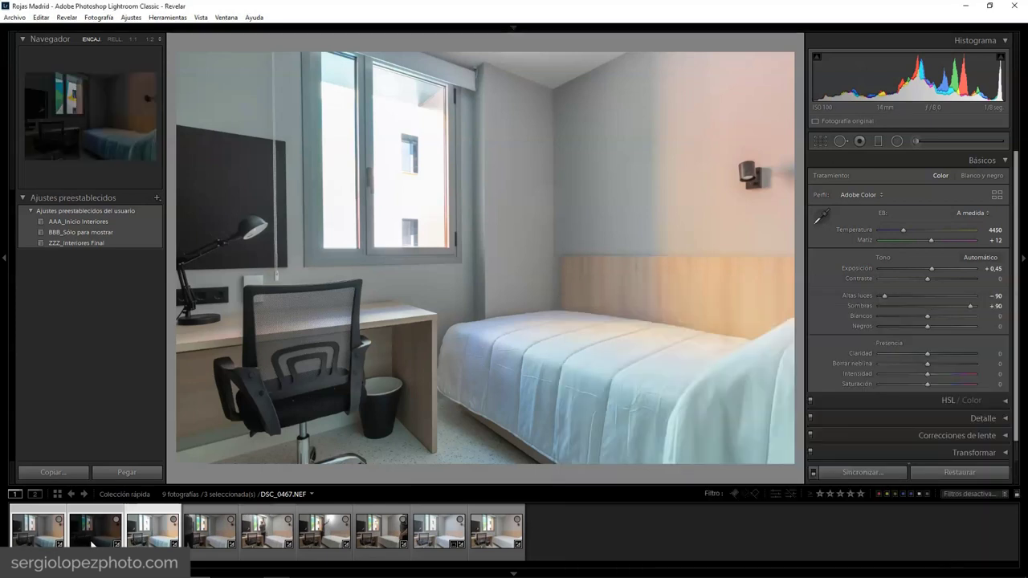
Step: In DSC_0476.NEF, sample the white bedspread for a white balance of 5550 and tint +6, and set the exposure to +0,90
{"action": "left_click", "coordinate": [215, 533]}
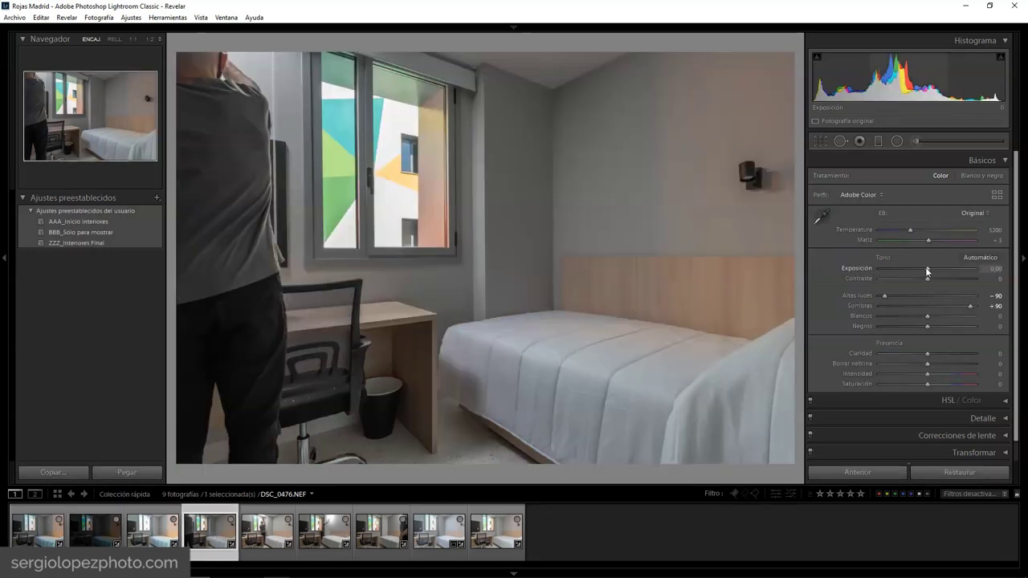
{"action": "left_click_drag", "start_coordinate": [927, 270], "coordinate": [933, 273]}
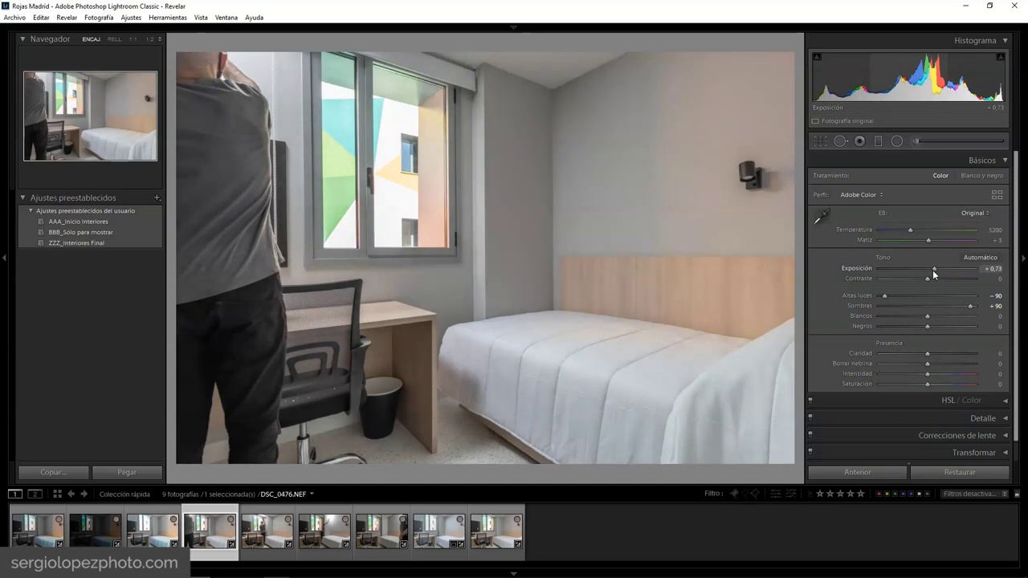
{"action": "left_click", "coordinate": [821, 217]}
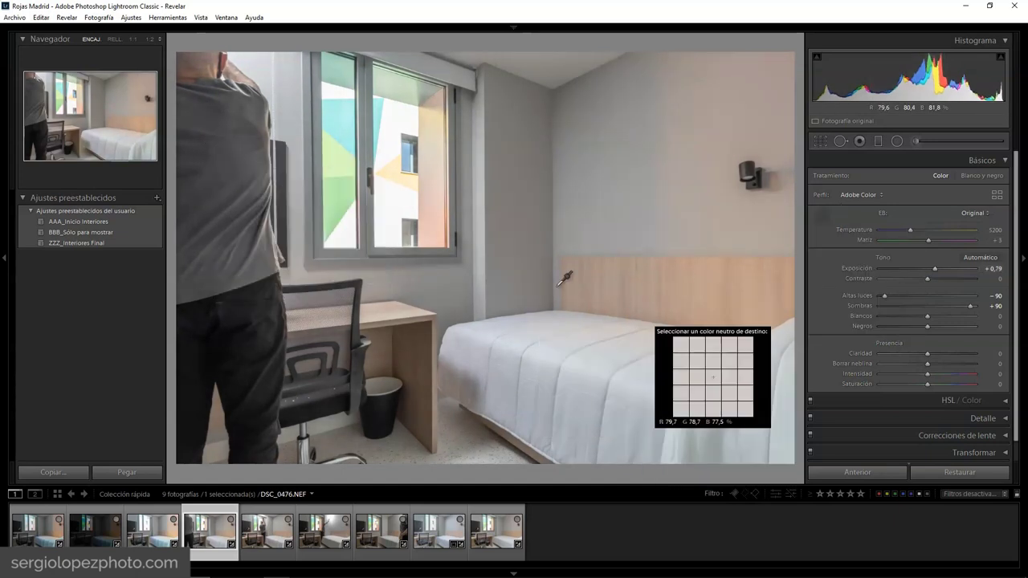
{"action": "left_click", "coordinate": [562, 339]}
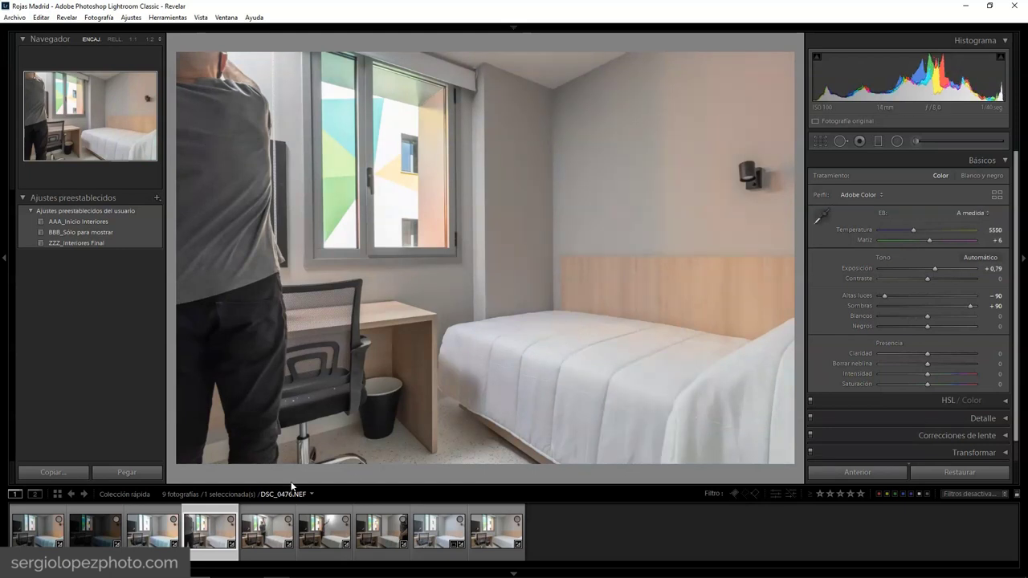
{"action": "left_click_drag", "start_coordinate": [931, 270], "coordinate": [934, 273]}
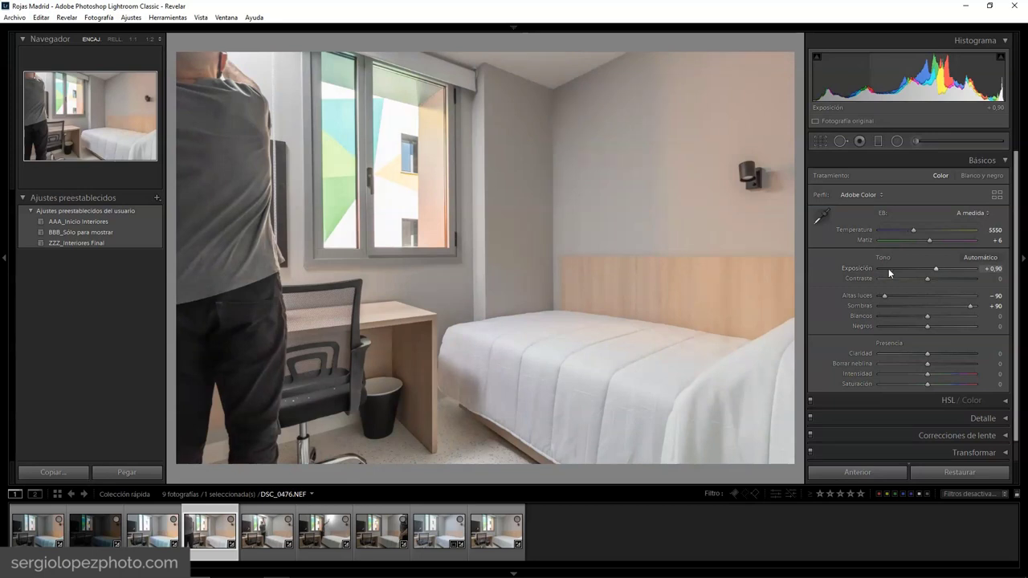
Step: Select the six photos from DSC_0476.NEF to the last one and synchronize its settings across them
{"action": "left_click", "coordinate": [503, 542], "text": "shift"}
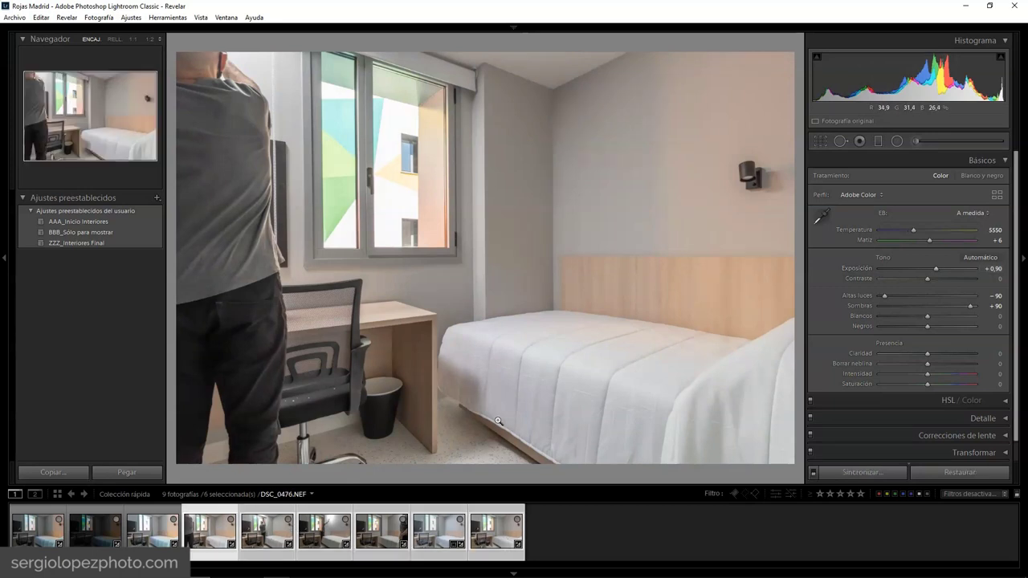
{"action": "left_click", "coordinate": [862, 472]}
{"action": "left_click", "coordinate": [945, 556]}
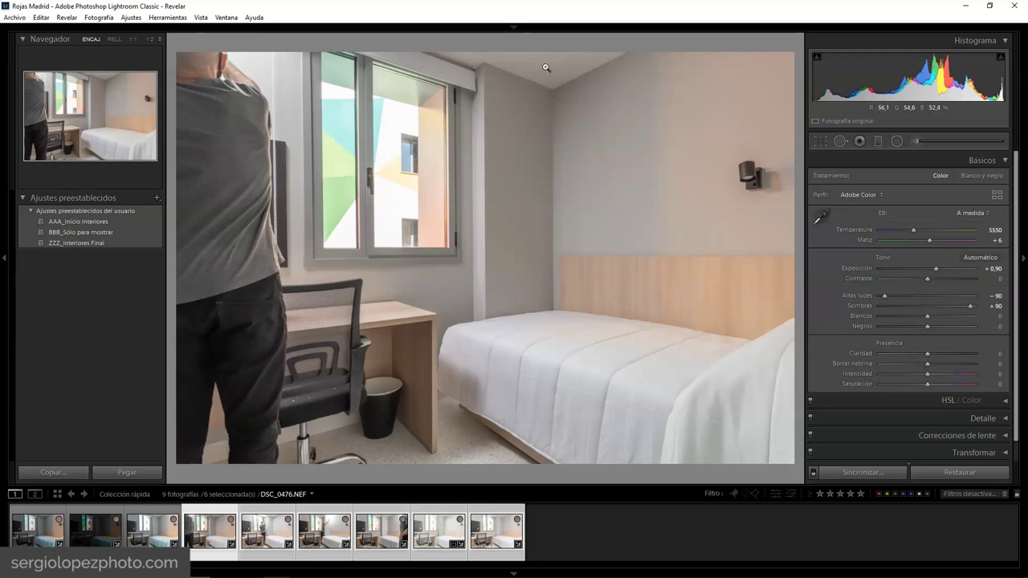
Step: Select only DSC_0477.NEF and lower its exposure to about +0,45
{"action": "left_click", "coordinate": [264, 532]}
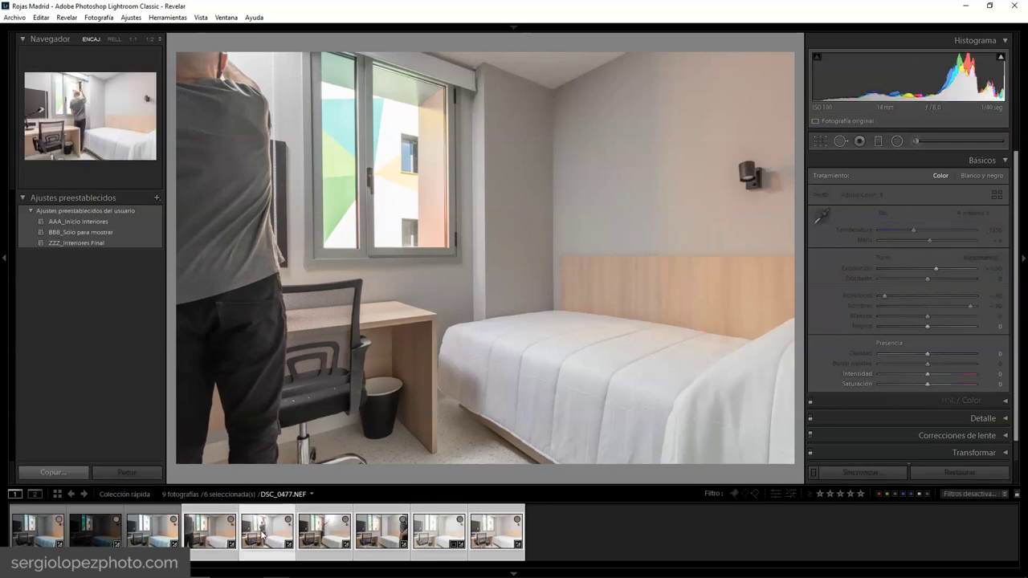
{"action": "left_click", "coordinate": [591, 532]}
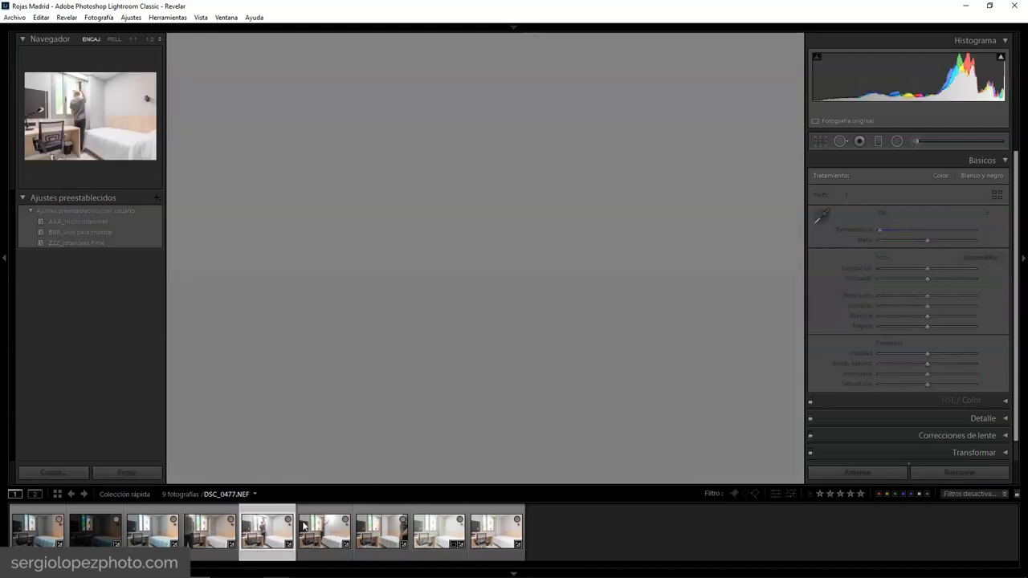
{"action": "left_click_drag", "start_coordinate": [932, 268], "coordinate": [929, 267]}
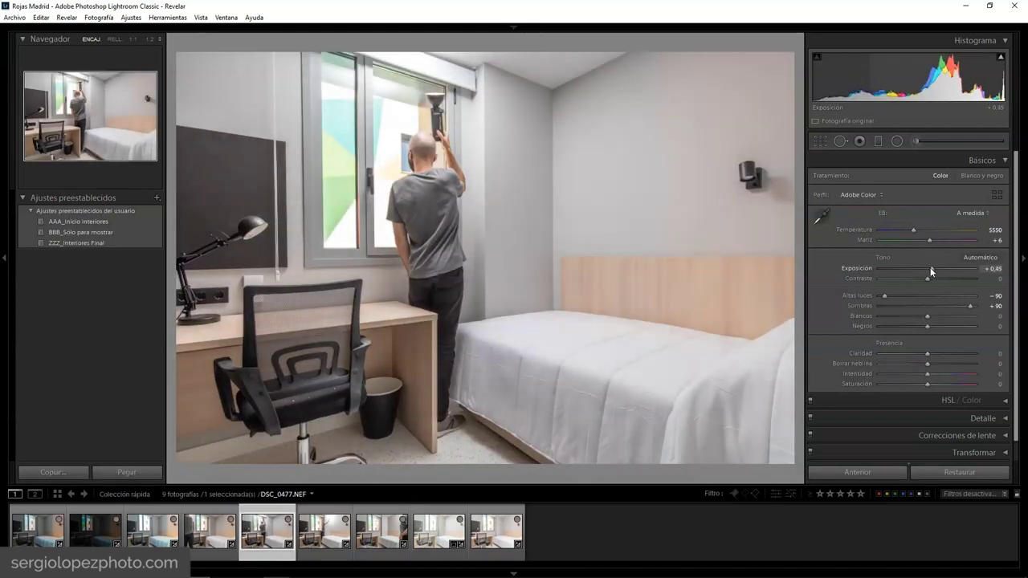
Step: Go through the remaining flash photos and set the exposure of DSC_0480.NEF to +0,39
{"action": "left_click", "coordinate": [318, 537]}
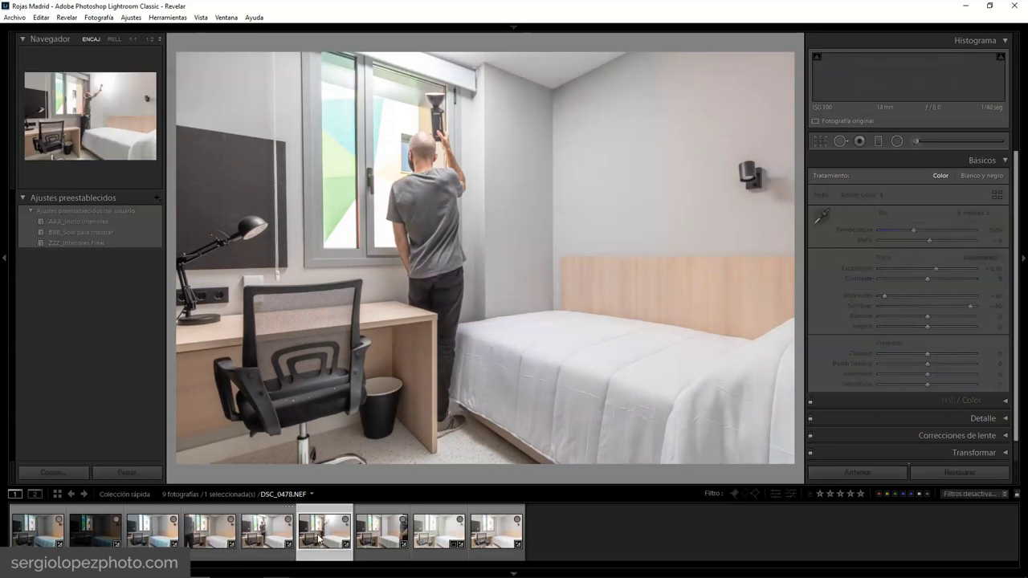
{"action": "left_click", "coordinate": [381, 534]}
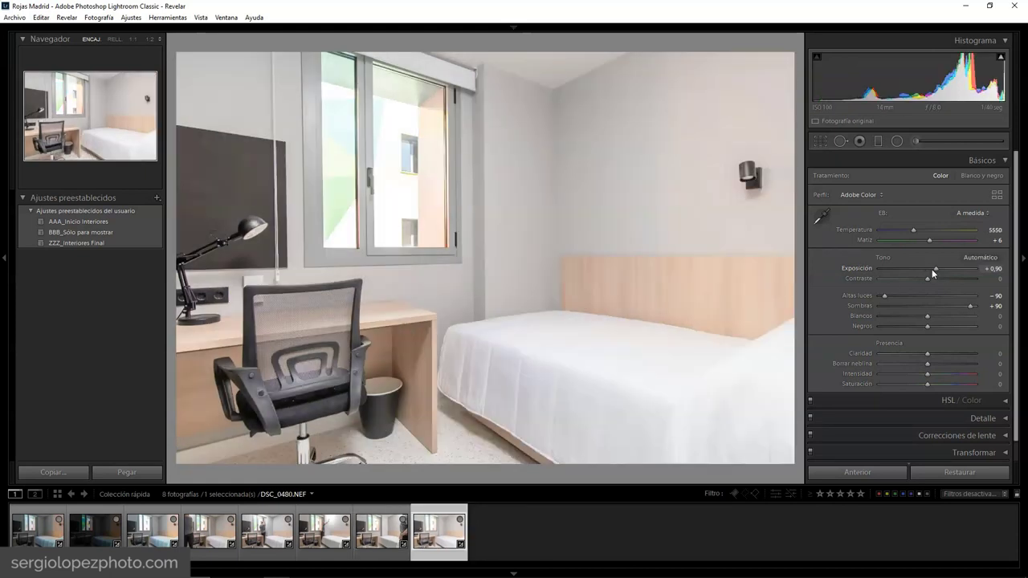
{"action": "left_click_drag", "start_coordinate": [932, 268], "coordinate": [931, 269]}
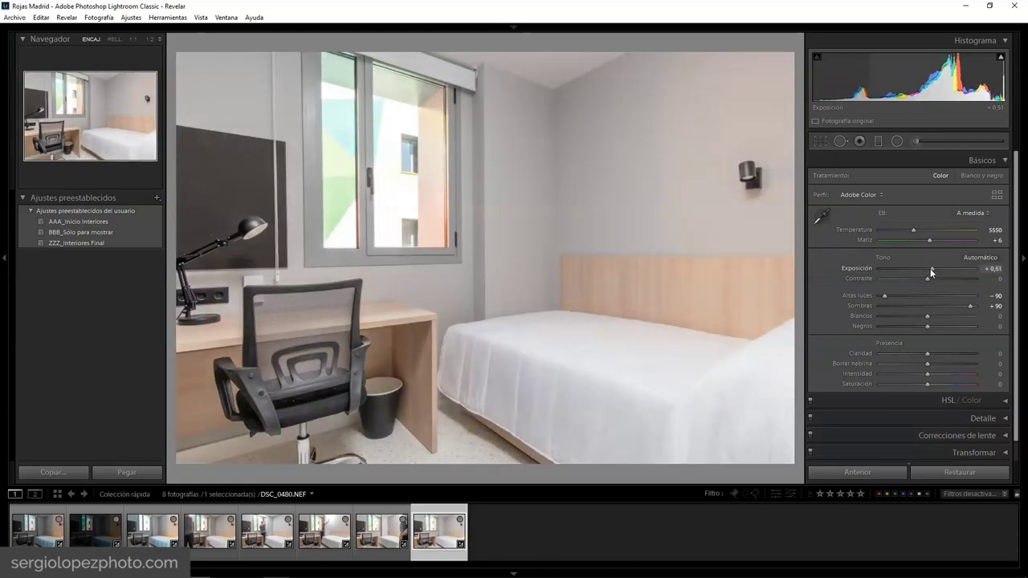
{"action": "left_click_drag", "start_coordinate": [930, 268], "coordinate": [928, 267]}
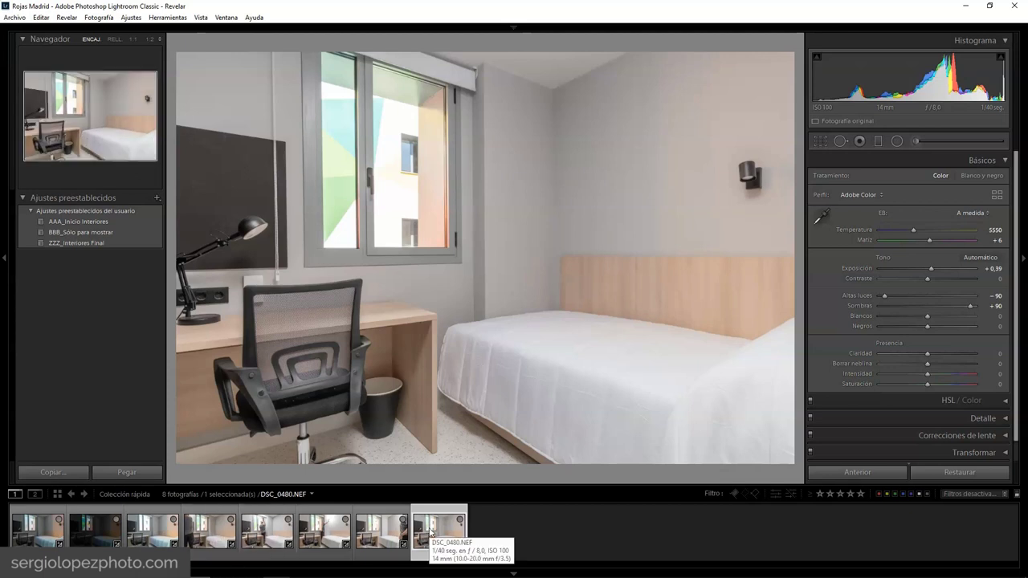
Step: Select all eight photos and open them as layers of a single document in Photoshop
{"action": "left_click", "coordinate": [155, 537]}
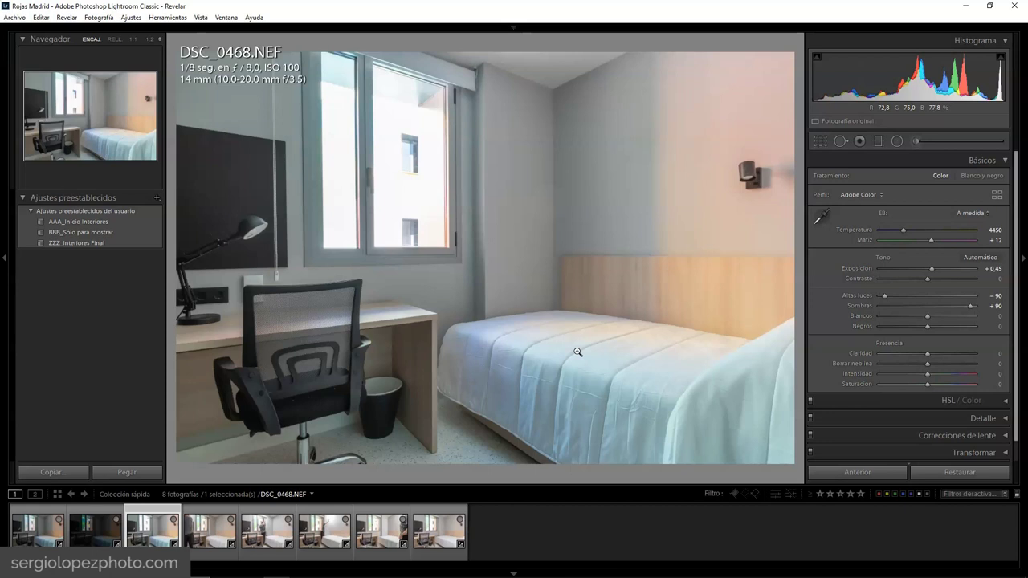
{"action": "left_click", "coordinate": [219, 526]}
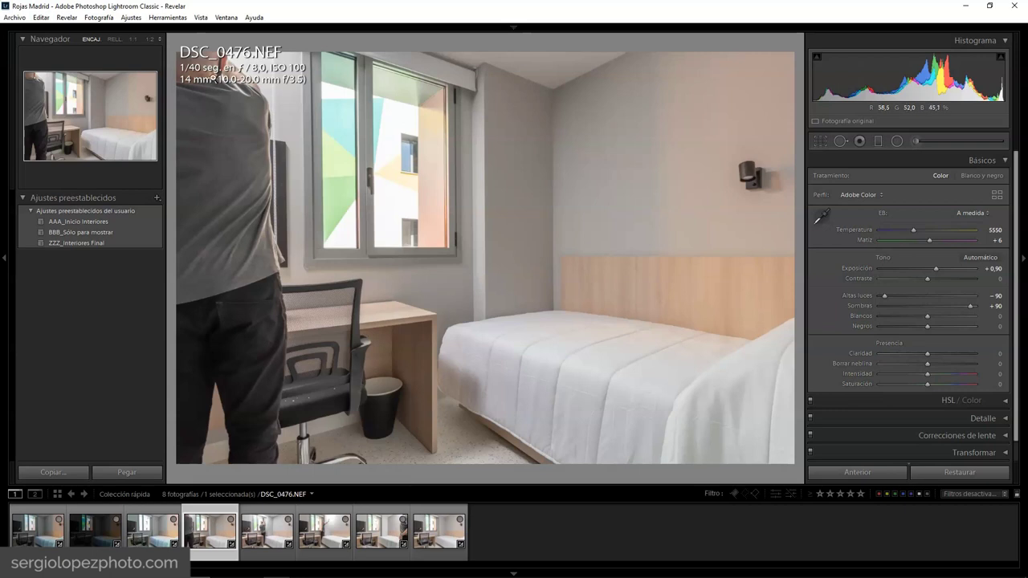
{"action": "key", "text": "ctrl+a"}
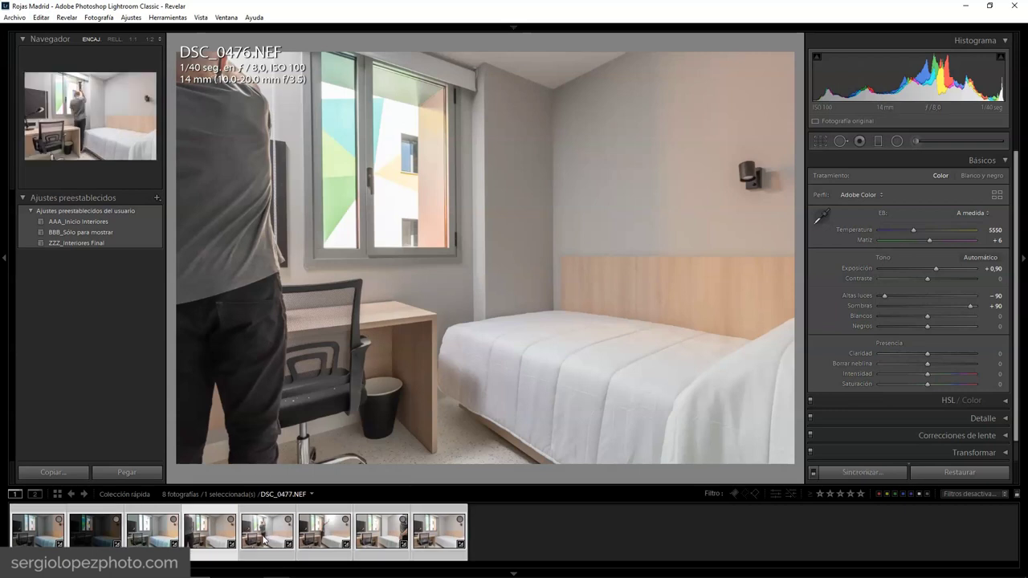
{"action": "right_click", "coordinate": [268, 533]}
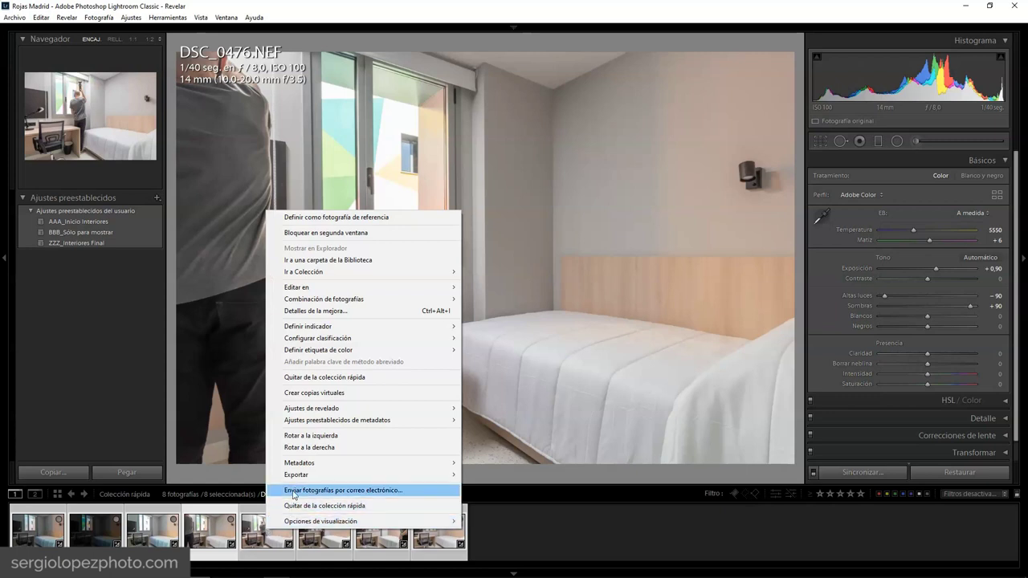
{"action": "mouse_move", "coordinate": [352, 292]}
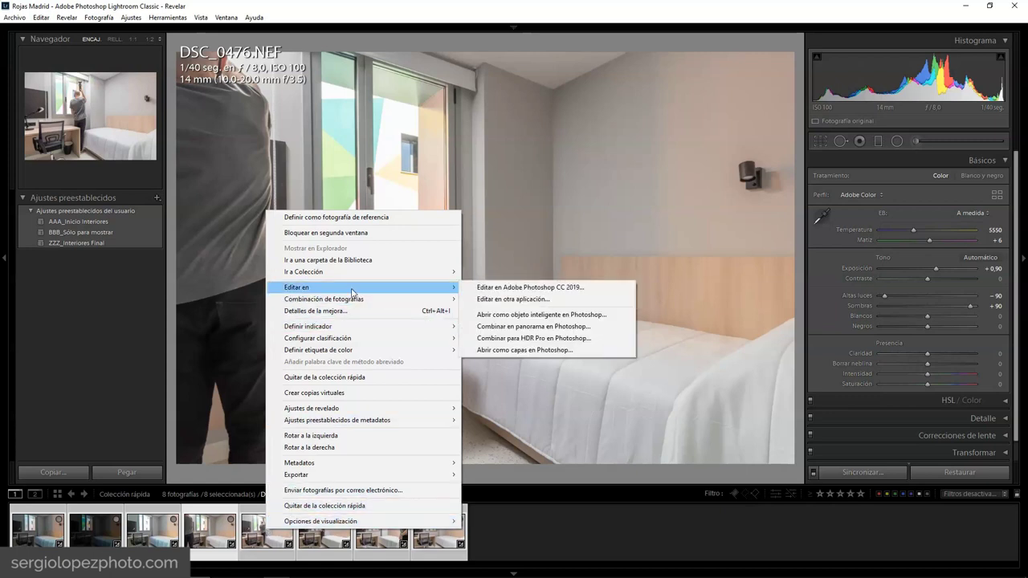
{"action": "left_click", "coordinate": [544, 351]}
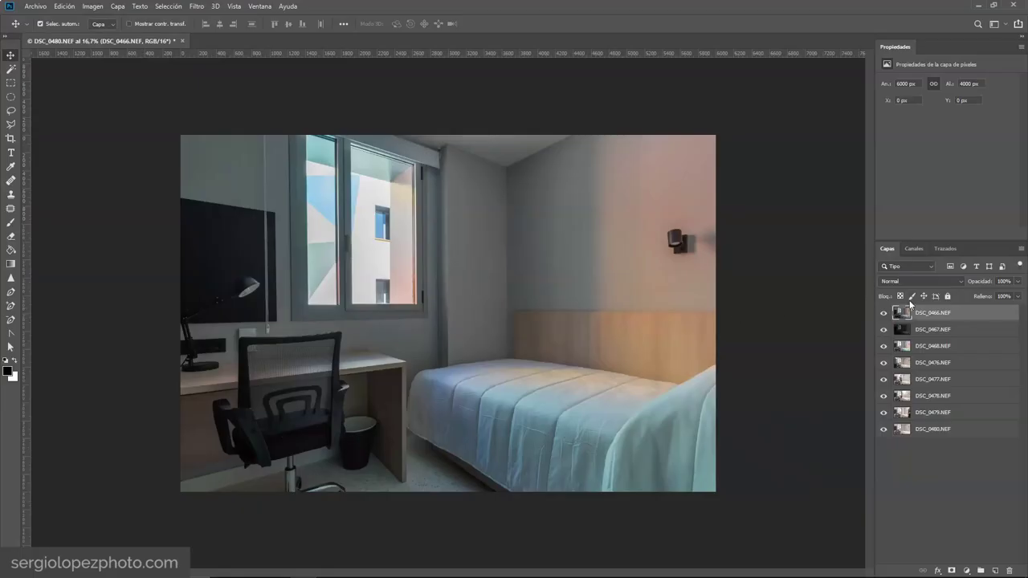
Step: Select every layer from DSC_0466.NEF to DSC_0480.NEF and auto-align them with the Automática projection
{"action": "left_click", "coordinate": [922, 467]}
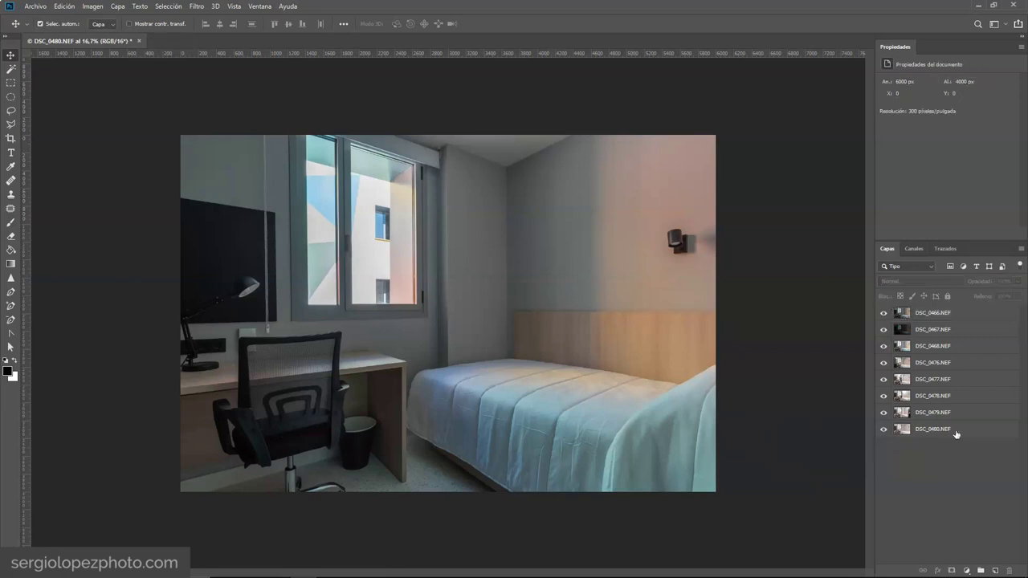
{"action": "left_click", "coordinate": [940, 429]}
{"action": "left_click", "coordinate": [955, 313], "text": "shift"}
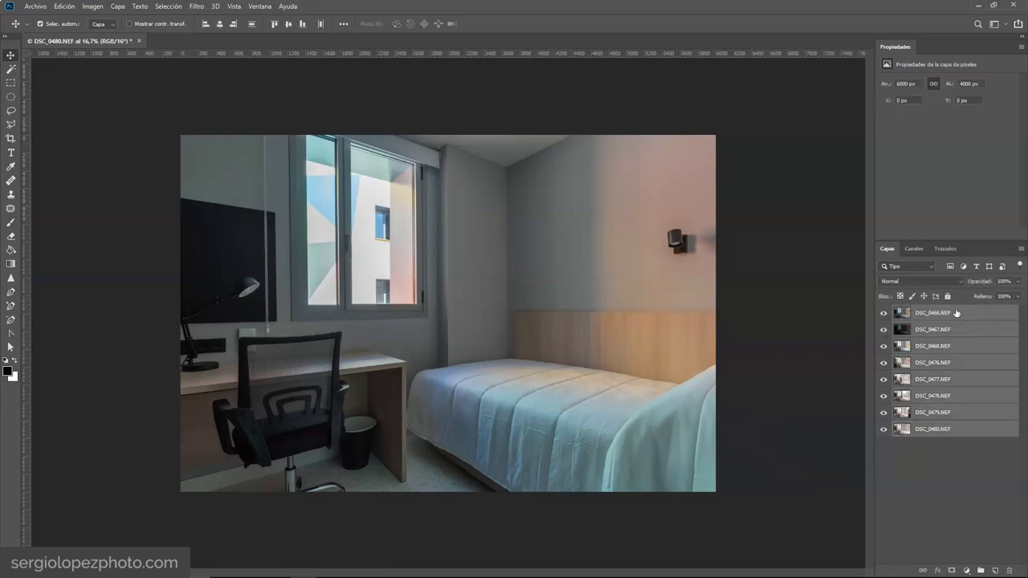
{"action": "left_click", "coordinate": [65, 7]}
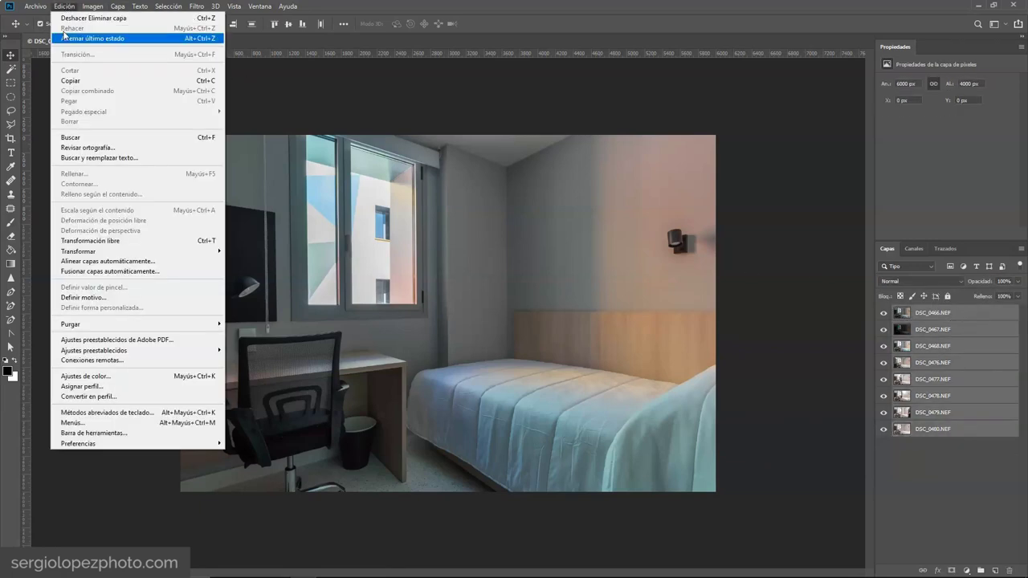
{"action": "left_click", "coordinate": [91, 265]}
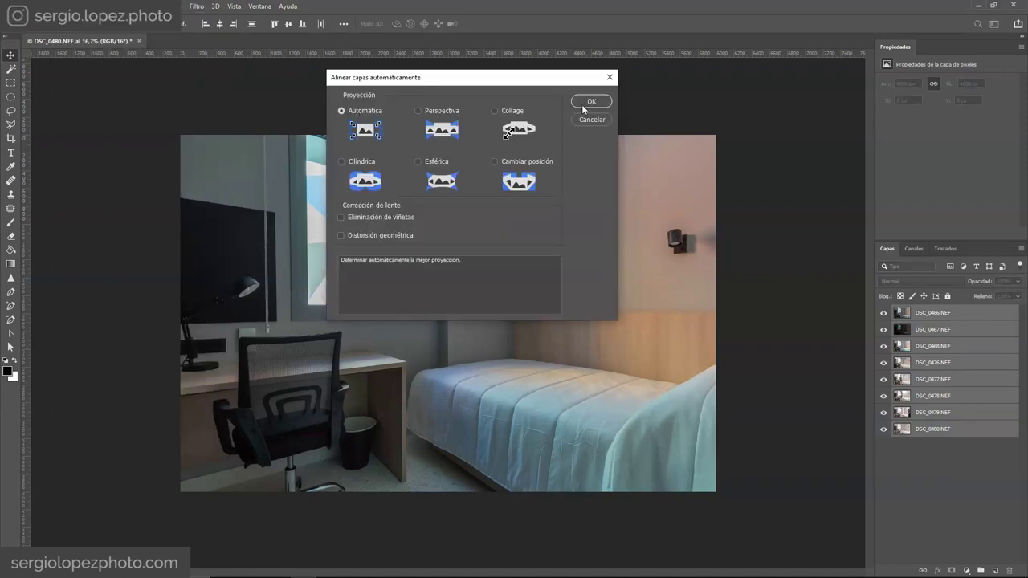
{"action": "left_click", "coordinate": [588, 103]}
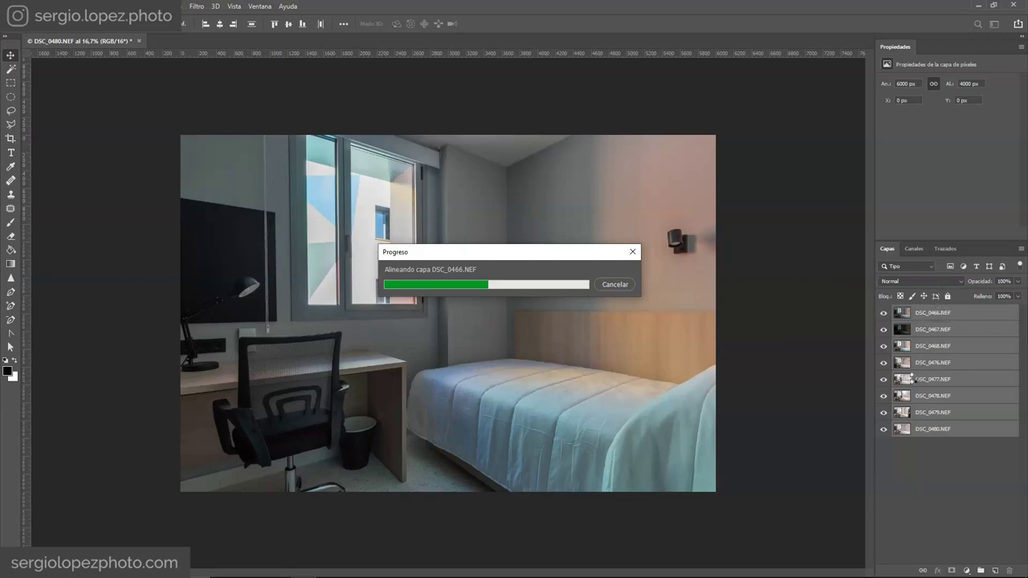
{"action": "key", "text": "alt"}
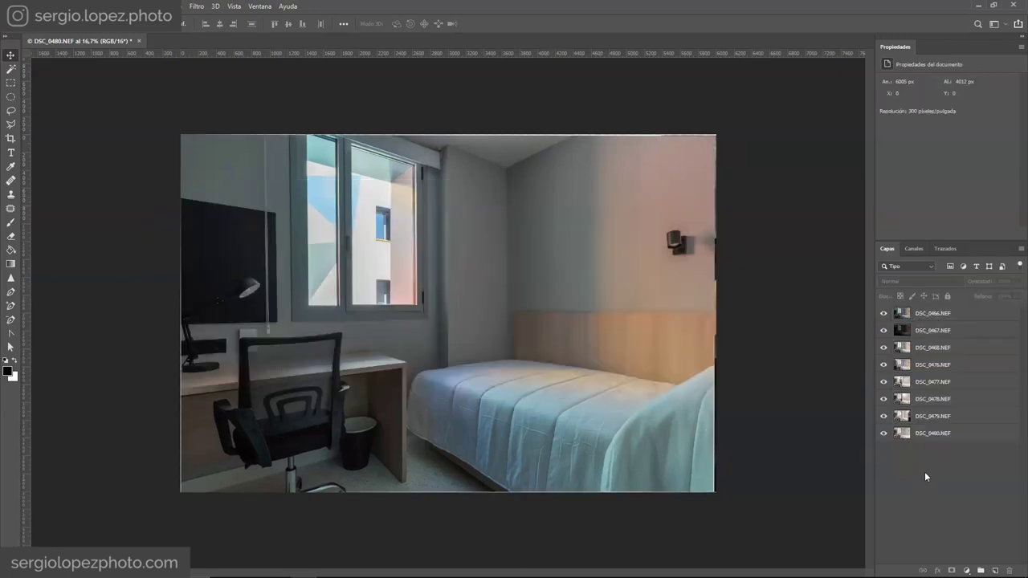
Step: Create two layer groups named Ambiente and Flash above the photo layers, with Ambiente on top
{"action": "left_click", "coordinate": [980, 570]}
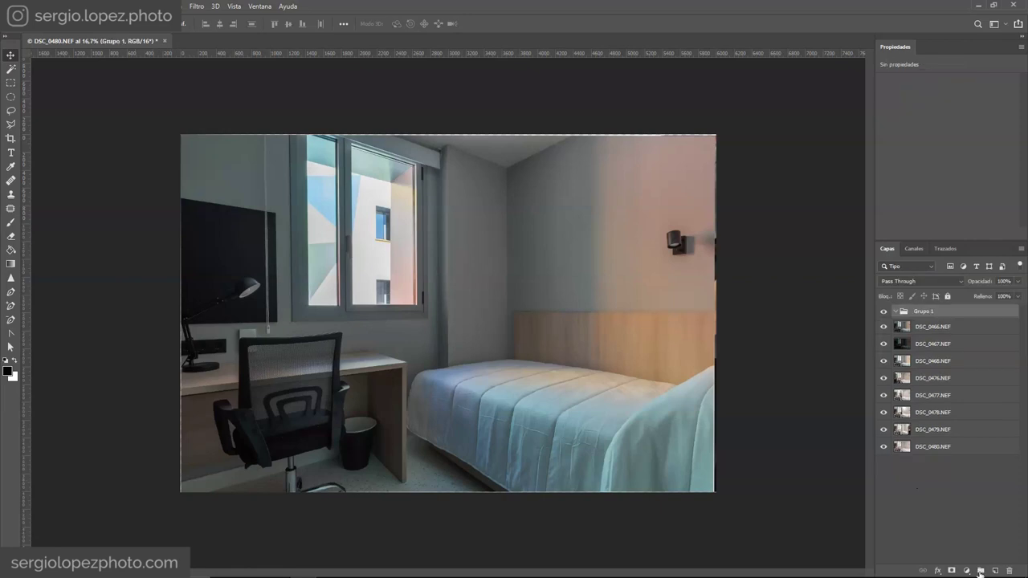
{"action": "double_click", "coordinate": [925, 312]}
{"action": "type", "text": "Ambiente"}
{"action": "key", "text": "Return"}
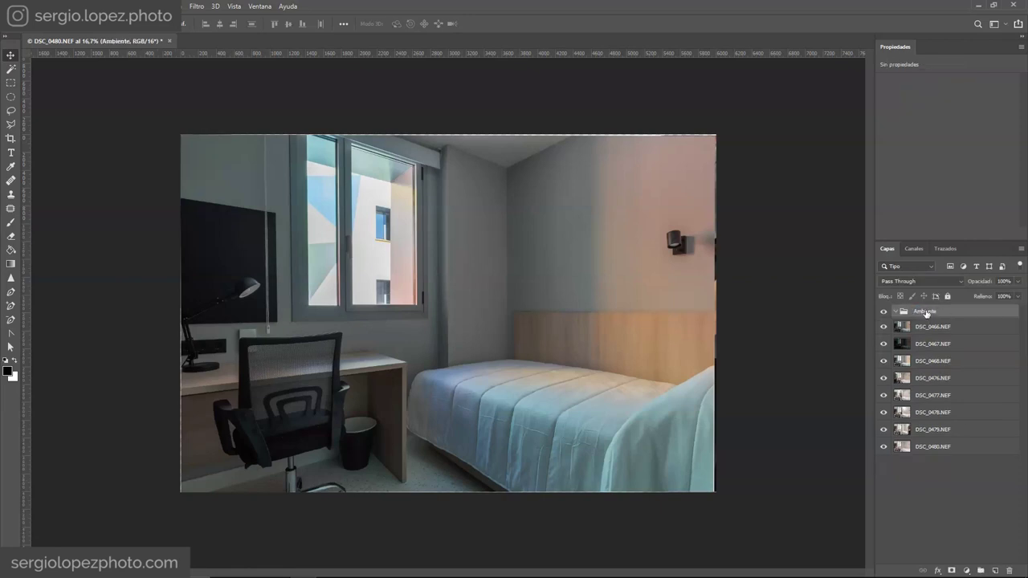
{"action": "left_click", "coordinate": [980, 570]}
{"action": "key", "text": "Return"}
{"action": "mouse_move", "coordinate": [922, 317]}
{"action": "left_mouse_down"}
{"action": "mouse_move", "coordinate": [916, 336]}
{"action": "mouse_move", "coordinate": [928, 311]}
{"action": "mouse_move", "coordinate": [926, 325]}
{"action": "left_mouse_up"}
Step: Put layers DSC_0466.NEF to DSC_0468.NEF in the Ambiente group and DSC_0476.NEF to DSC_0480.NEF in the Flash group
{"action": "left_click", "coordinate": [965, 345]}
{"action": "left_click", "coordinate": [960, 374], "text": "shift"}
{"action": "left_click", "coordinate": [894, 311]}
{"action": "left_click", "coordinate": [938, 340]}
{"action": "left_click", "coordinate": [934, 408], "text": "shift"}
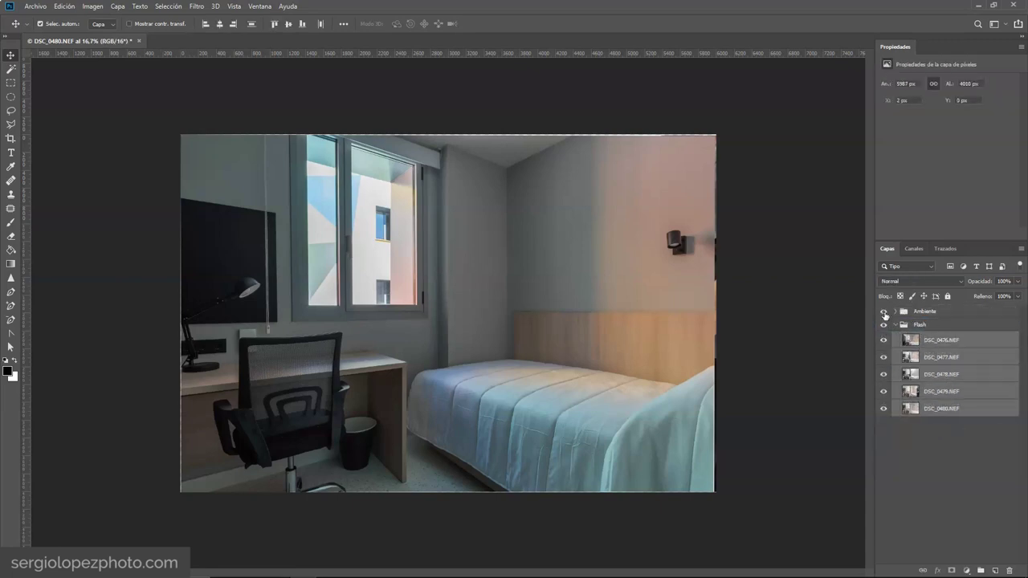
Step: Hide the Ambiente group and all Flash layers except DSC_0477.NEF, and move DSC_0477.NEF below both groups as the base layer
{"action": "left_click", "coordinate": [883, 311]}
{"action": "left_click", "coordinate": [883, 339]}
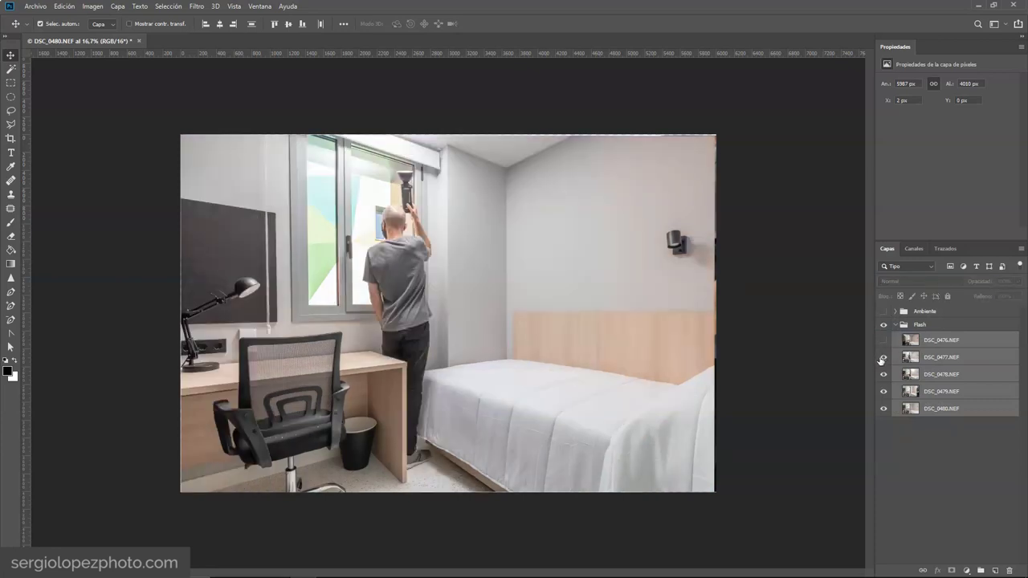
{"action": "left_click_drag", "start_coordinate": [884, 377], "coordinate": [884, 410]}
{"action": "left_click", "coordinate": [944, 358]}
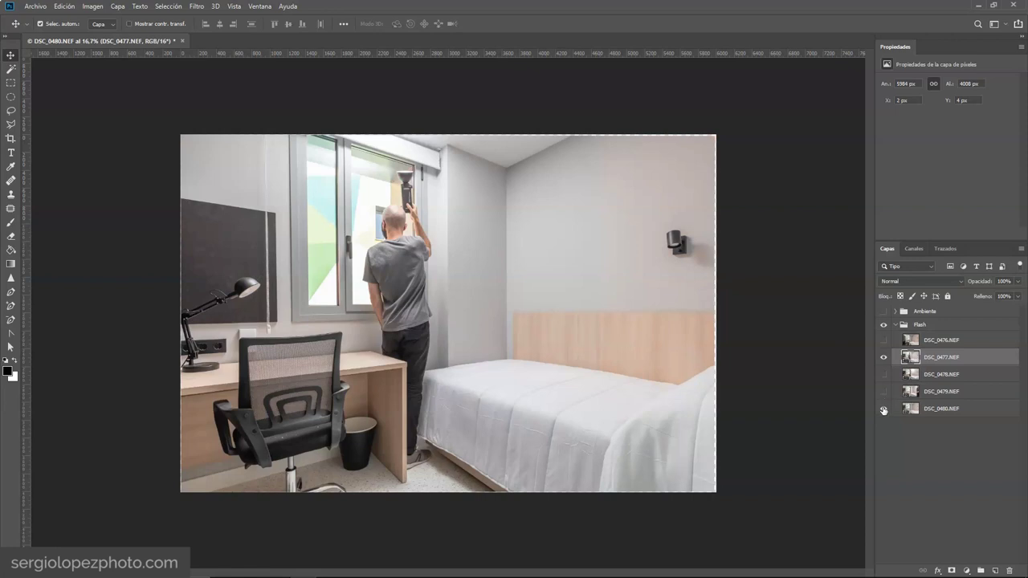
{"action": "left_click_drag", "start_coordinate": [947, 358], "coordinate": [931, 425]}
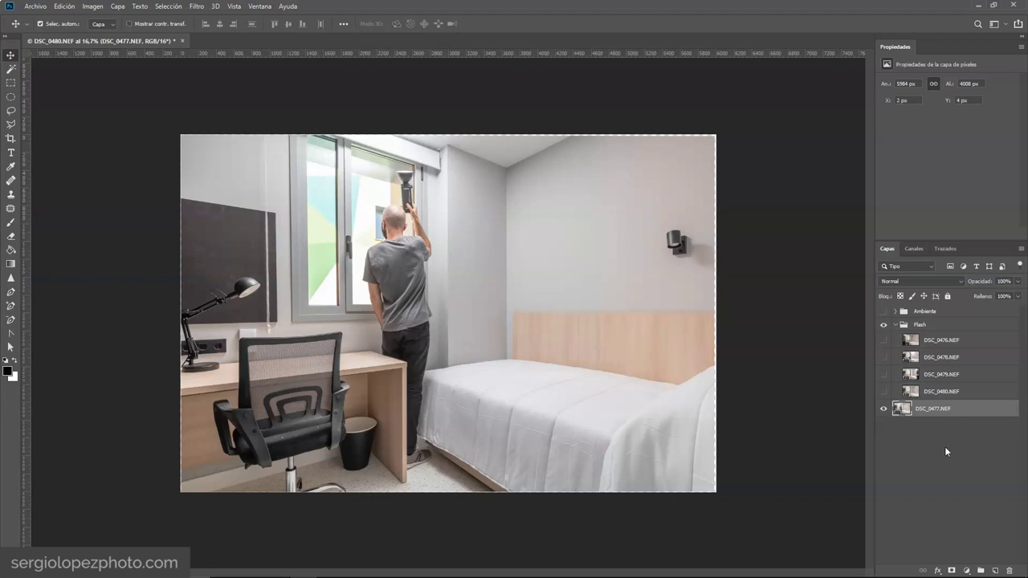
{"action": "left_click", "coordinate": [883, 391]}
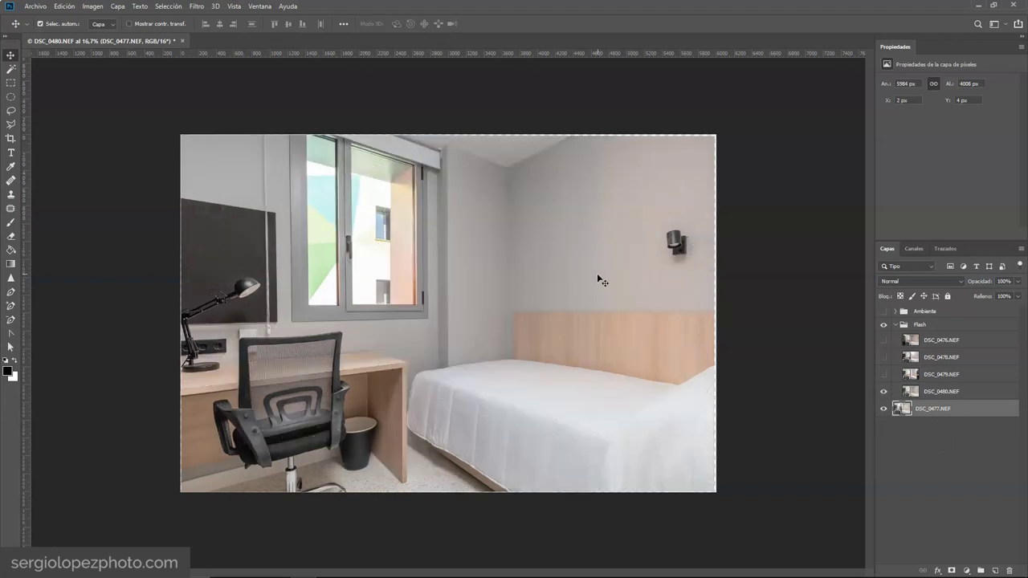
{"action": "left_click", "coordinate": [884, 394]}
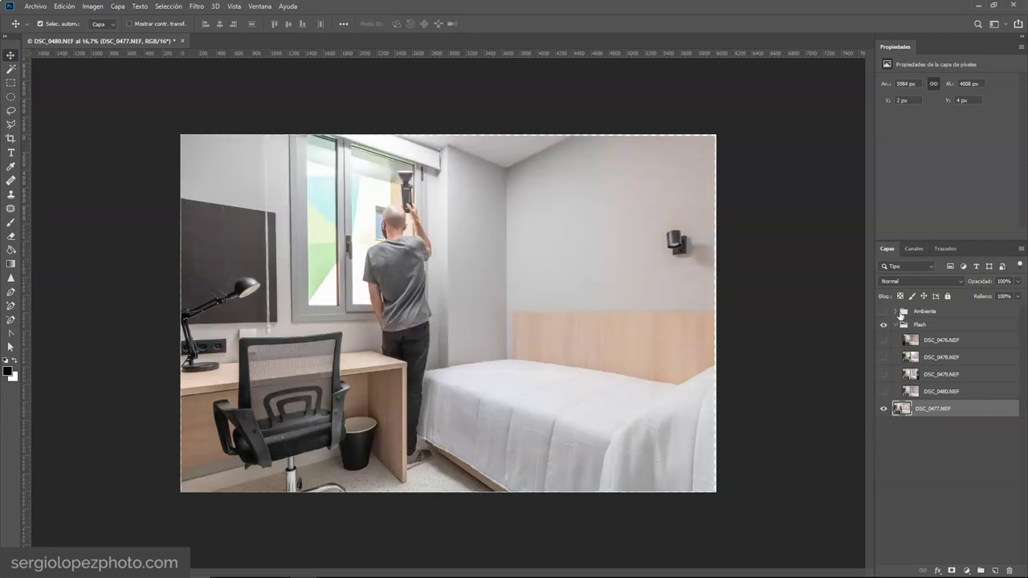
Step: Expand and show the Ambiente group with only DSC_0468.NEF visible in it, and select that layer
{"action": "left_click", "coordinate": [896, 311]}
{"action": "left_click", "coordinate": [883, 312]}
{"action": "left_click", "coordinate": [947, 363]}
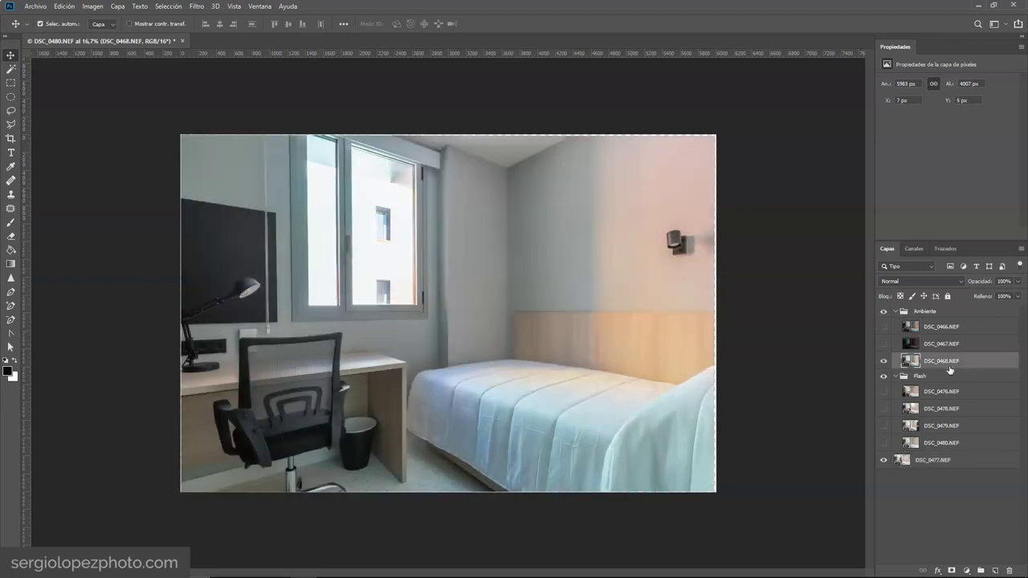
Step: Add a black mask to DSC_0468.NEF, brush the photographer, window and desk area back in at 50% opacity, and compare with the mask disabled
{"action": "left_click", "coordinate": [952, 570], "text": "alt"}
{"action": "key", "text": "b"}
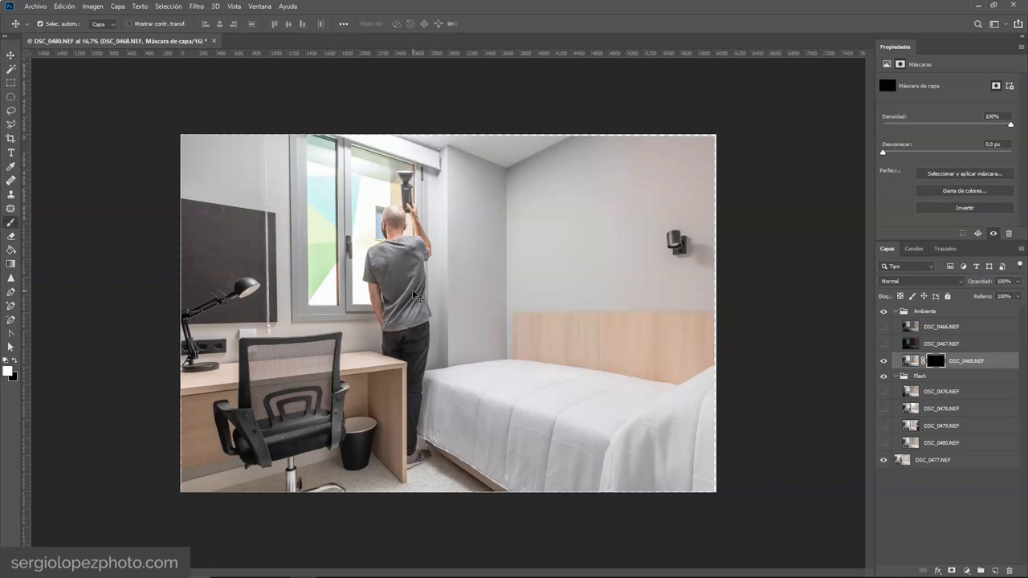
{"action": "mouse_move", "coordinate": [401, 230]}
{"action": "left_mouse_down"}
{"action": "mouse_move", "coordinate": [390, 265]}
{"action": "mouse_move", "coordinate": [399, 126]}
{"action": "mouse_move", "coordinate": [337, 120]}
{"action": "mouse_move", "coordinate": [405, 345]}
{"action": "mouse_move", "coordinate": [394, 443]}
{"action": "mouse_move", "coordinate": [422, 405]}
{"action": "mouse_move", "coordinate": [406, 347]}
{"action": "mouse_move", "coordinate": [413, 120]}
{"action": "left_mouse_up"}
{"action": "mouse_move", "coordinate": [266, 105]}
{"action": "left_mouse_down"}
{"action": "mouse_move", "coordinate": [281, 200]}
{"action": "mouse_move", "coordinate": [297, 143]}
{"action": "mouse_move", "coordinate": [303, 239]}
{"action": "mouse_move", "coordinate": [276, 283]}
{"action": "mouse_move", "coordinate": [204, 161]}
{"action": "mouse_move", "coordinate": [266, 182]}
{"action": "mouse_move", "coordinate": [230, 275]}
{"action": "mouse_move", "coordinate": [364, 302]}
{"action": "mouse_move", "coordinate": [314, 314]}
{"action": "mouse_move", "coordinate": [416, 335]}
{"action": "mouse_move", "coordinate": [407, 445]}
{"action": "mouse_move", "coordinate": [416, 278]}
{"action": "mouse_move", "coordinate": [414, 345]}
{"action": "left_mouse_up"}
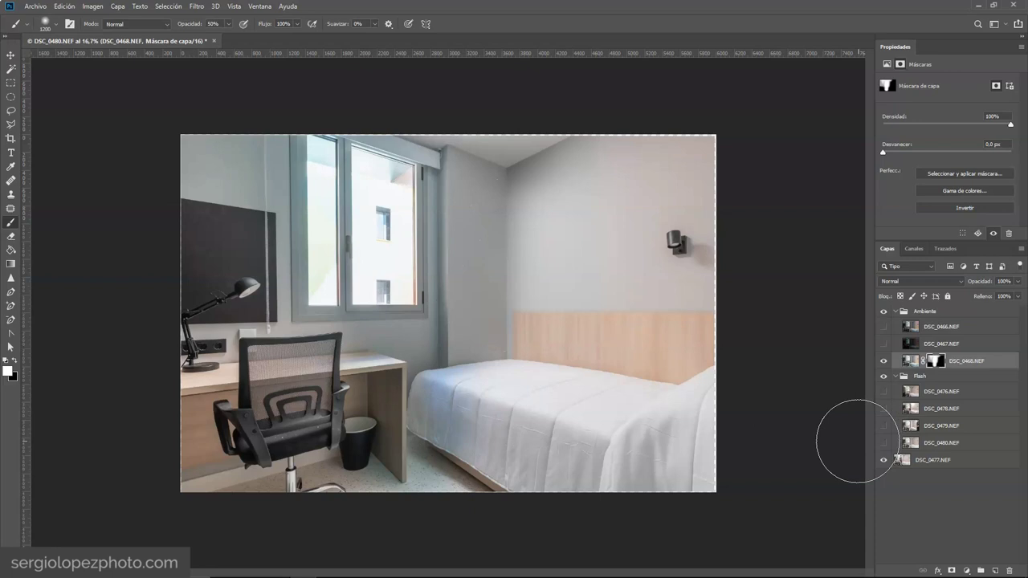
{"action": "key", "text": "x"}
{"action": "left_click", "coordinate": [462, 423]}
{"action": "key", "text": "x"}
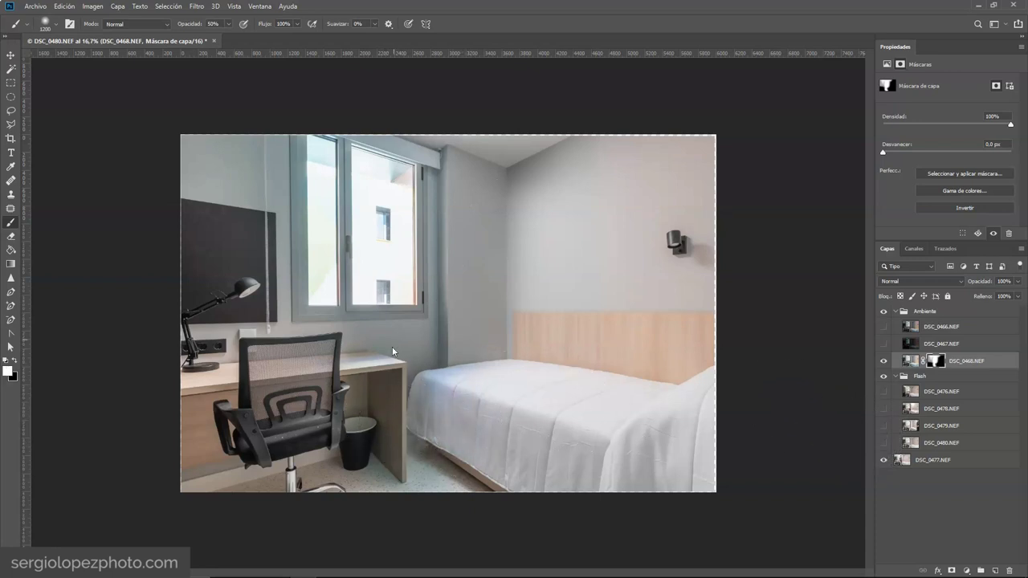
{"action": "left_click_drag", "start_coordinate": [383, 452], "coordinate": [386, 462]}
{"action": "left_click", "coordinate": [936, 361], "text": "shift"}
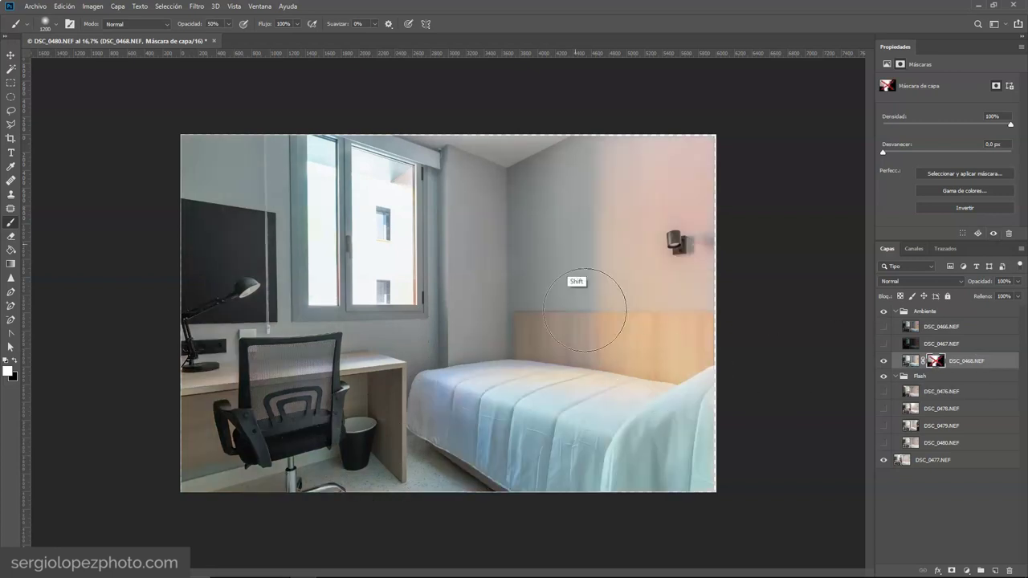
{"action": "left_click", "coordinate": [941, 360], "text": "shift"}
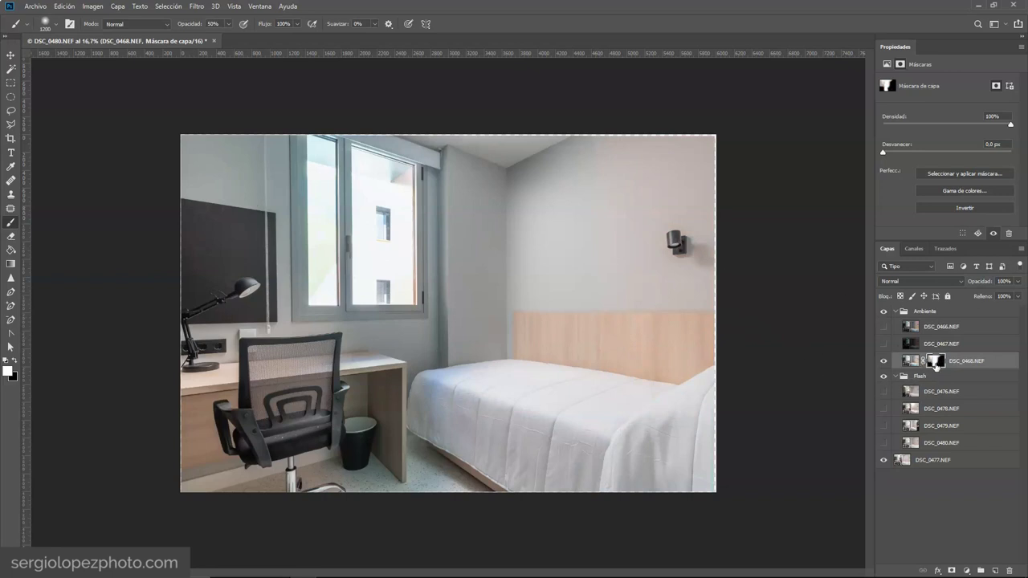
Step: Delete the layer mask of DSC_0468.NEF and hide the layer
{"action": "right_click", "coordinate": [934, 361]}
{"action": "left_click", "coordinate": [851, 374]}
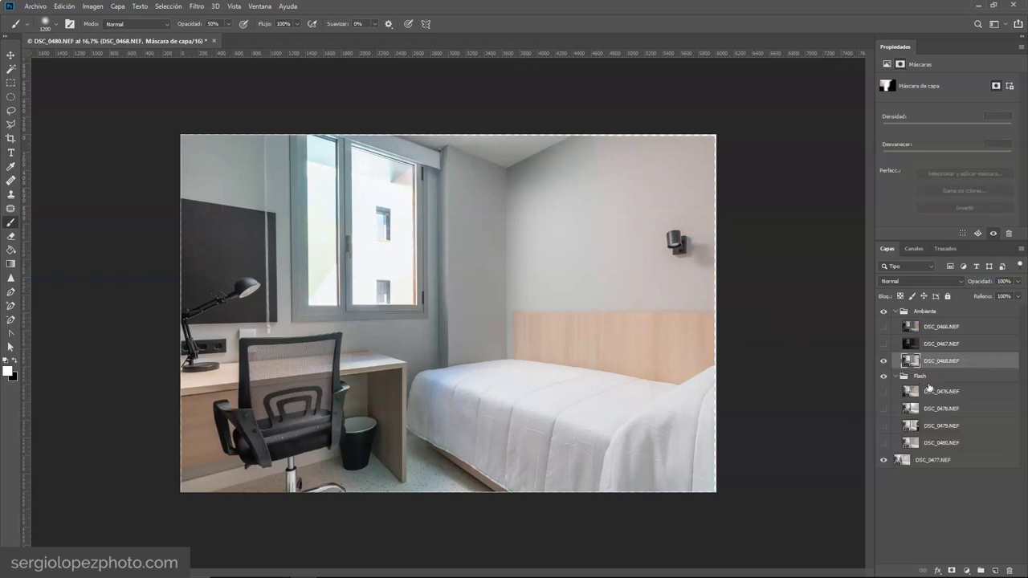
{"action": "left_click", "coordinate": [883, 362]}
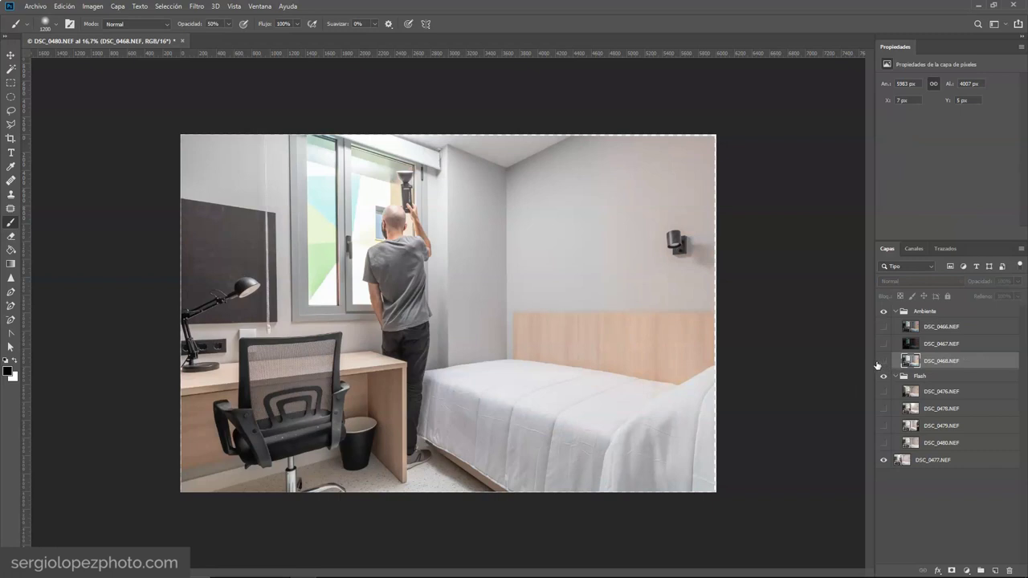
Step: Collapse the Ambiente group and reorder the Flash layers from top to bottom as DSC_0479, DSC_0480, DSC_0476, DSC_0478
{"action": "left_click", "coordinate": [895, 312]}
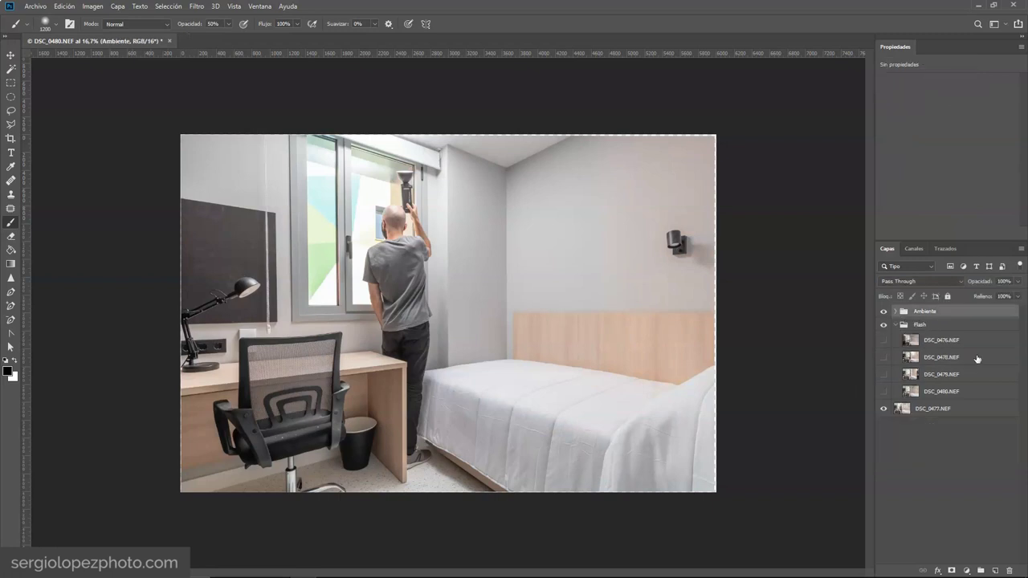
{"action": "left_click", "coordinate": [883, 391]}
{"action": "left_click", "coordinate": [883, 392]}
{"action": "left_click", "coordinate": [883, 358]}
{"action": "left_click_drag", "start_coordinate": [927, 360], "coordinate": [921, 389]}
{"action": "left_click", "coordinate": [883, 340]}
{"action": "left_click", "coordinate": [883, 340]}
{"action": "left_click", "coordinate": [883, 340]}
{"action": "left_click_drag", "start_coordinate": [914, 341], "coordinate": [923, 384]}
{"action": "left_click", "coordinate": [884, 340]}
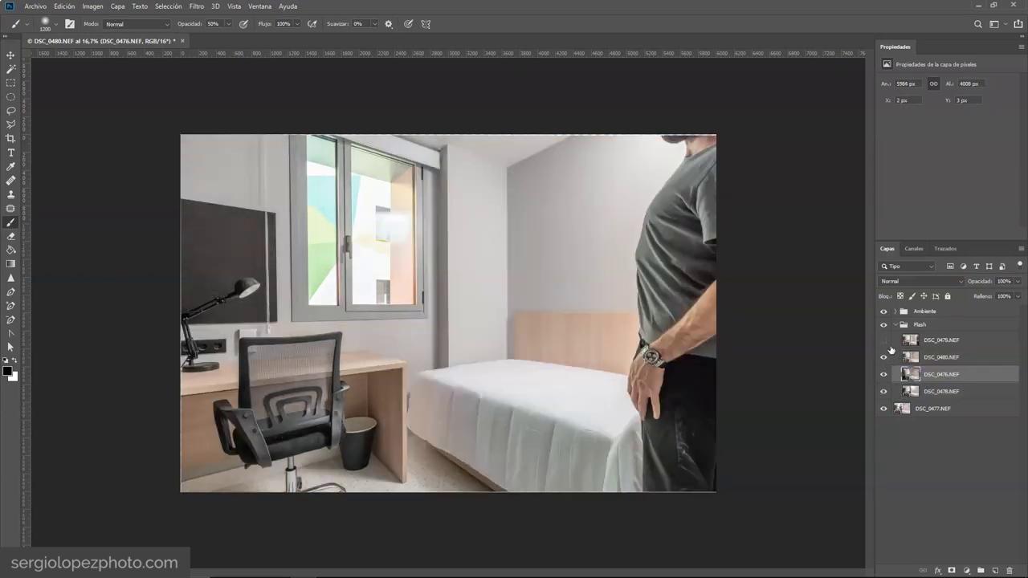
Step: Show all four layers in the Flash group and add a black mask to each of them
{"action": "left_click", "coordinate": [884, 356]}
{"action": "left_click", "coordinate": [883, 340]}
{"action": "left_click", "coordinate": [934, 341]}
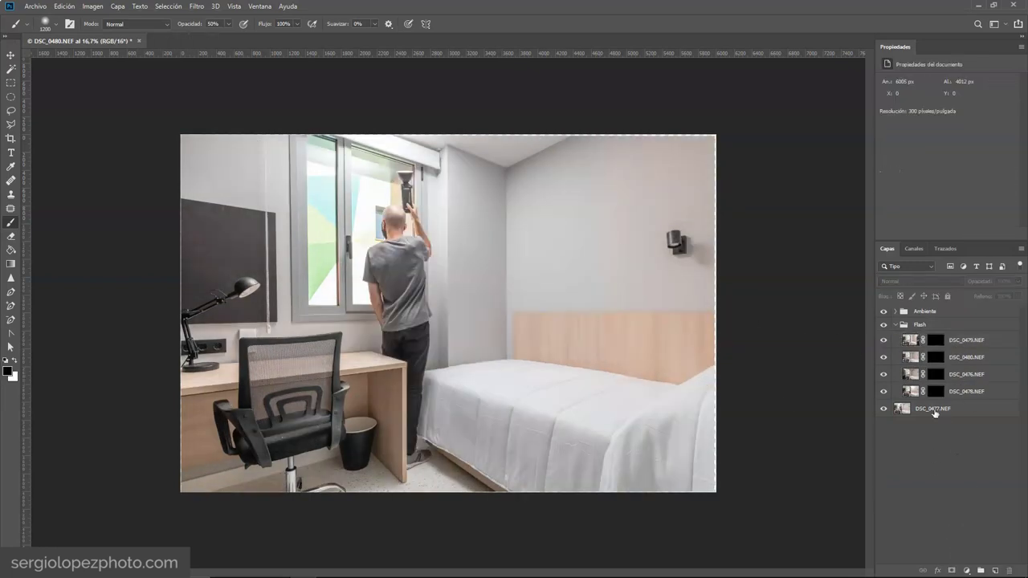
Step: Paint white at 50% opacity on DSC_0478.NEF's mask over the window, the desk area and the photographer
{"action": "left_click", "coordinate": [894, 391]}
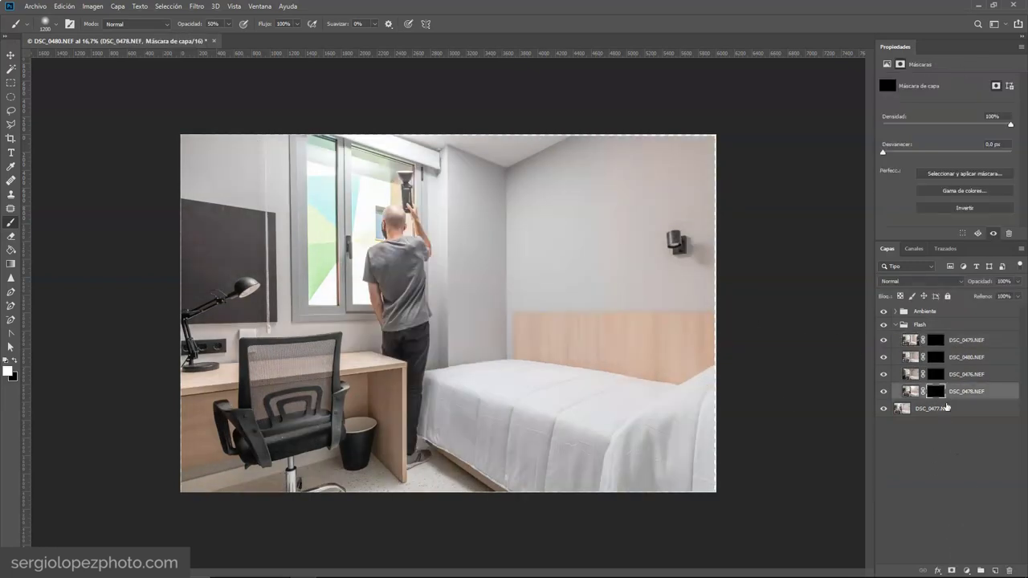
{"action": "mouse_move", "coordinate": [447, 257]}
{"action": "left_mouse_down"}
{"action": "mouse_move", "coordinate": [403, 216]}
{"action": "mouse_move", "coordinate": [398, 246]}
{"action": "mouse_move", "coordinate": [392, 162]}
{"action": "mouse_move", "coordinate": [336, 138]}
{"action": "mouse_move", "coordinate": [379, 164]}
{"action": "mouse_move", "coordinate": [388, 347]}
{"action": "mouse_move", "coordinate": [372, 254]}
{"action": "mouse_move", "coordinate": [370, 338]}
{"action": "mouse_move", "coordinate": [397, 458]}
{"action": "mouse_move", "coordinate": [408, 462]}
{"action": "mouse_move", "coordinate": [334, 305]}
{"action": "mouse_move", "coordinate": [311, 162]}
{"action": "mouse_move", "coordinate": [282, 294]}
{"action": "mouse_move", "coordinate": [277, 230]}
{"action": "mouse_move", "coordinate": [298, 151]}
{"action": "mouse_move", "coordinate": [283, 138]}
{"action": "mouse_move", "coordinate": [302, 196]}
{"action": "mouse_move", "coordinate": [285, 278]}
{"action": "mouse_move", "coordinate": [215, 321]}
{"action": "mouse_move", "coordinate": [379, 317]}
{"action": "mouse_move", "coordinate": [311, 328]}
{"action": "mouse_move", "coordinate": [369, 326]}
{"action": "mouse_move", "coordinate": [401, 230]}
{"action": "mouse_move", "coordinate": [390, 126]}
{"action": "left_mouse_up"}
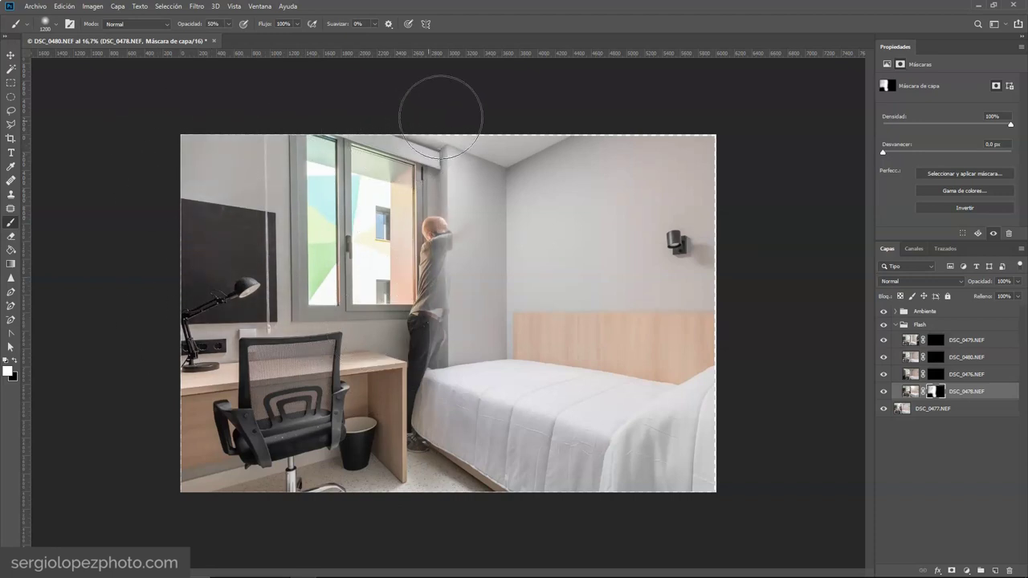
Step: Check DSC_0476.NEF unmasked, then paint its mask white over the photographer and window area and black over the upper-left wall
{"action": "left_click", "coordinate": [935, 374]}
{"action": "left_click", "coordinate": [936, 376], "text": "shift"}
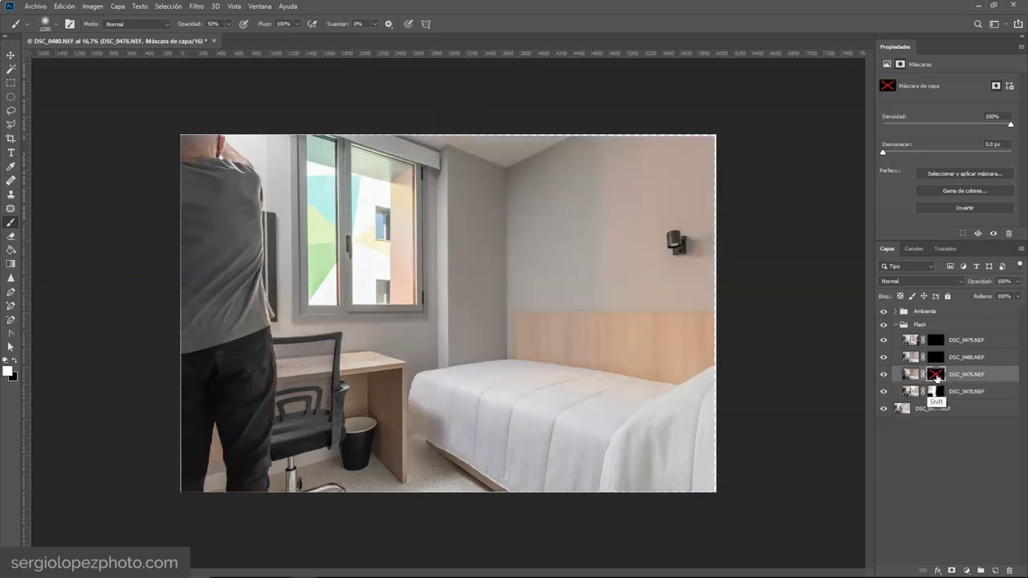
{"action": "left_click", "coordinate": [935, 375], "text": "shift"}
{"action": "mouse_move", "coordinate": [377, 265]}
{"action": "left_mouse_down"}
{"action": "mouse_move", "coordinate": [398, 314]}
{"action": "mouse_move", "coordinate": [399, 448]}
{"action": "left_mouse_up"}
{"action": "mouse_move", "coordinate": [440, 333]}
{"action": "left_mouse_down"}
{"action": "mouse_move", "coordinate": [423, 244]}
{"action": "mouse_move", "coordinate": [432, 207]}
{"action": "mouse_move", "coordinate": [429, 289]}
{"action": "mouse_move", "coordinate": [443, 159]}
{"action": "left_mouse_up"}
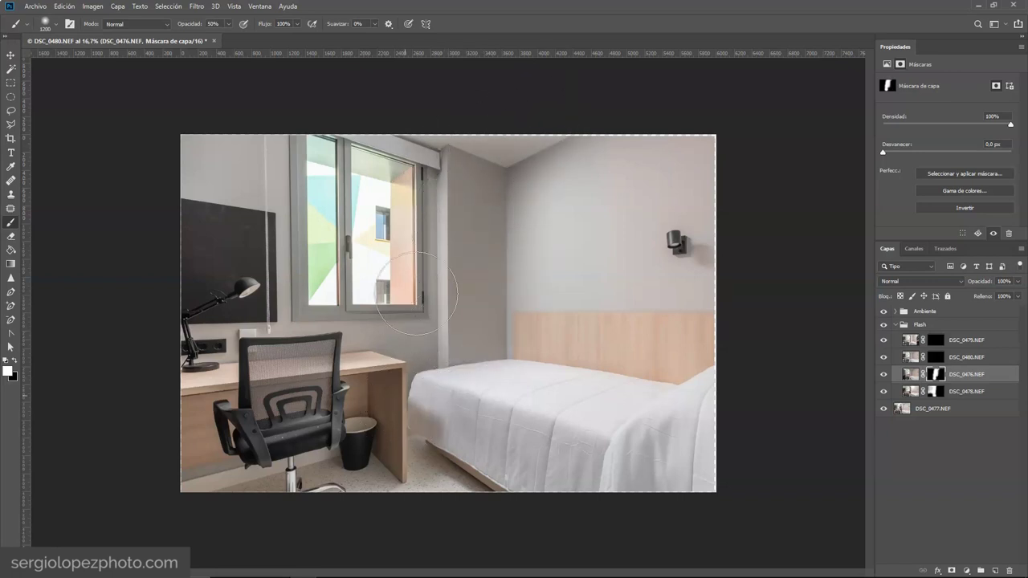
{"action": "mouse_move", "coordinate": [281, 139]}
{"action": "left_mouse_down"}
{"action": "mouse_move", "coordinate": [245, 128]}
{"action": "mouse_move", "coordinate": [302, 144]}
{"action": "left_mouse_up"}
{"action": "key", "text": "x"}
{"action": "left_click_drag", "start_coordinate": [224, 158], "coordinate": [221, 163]}
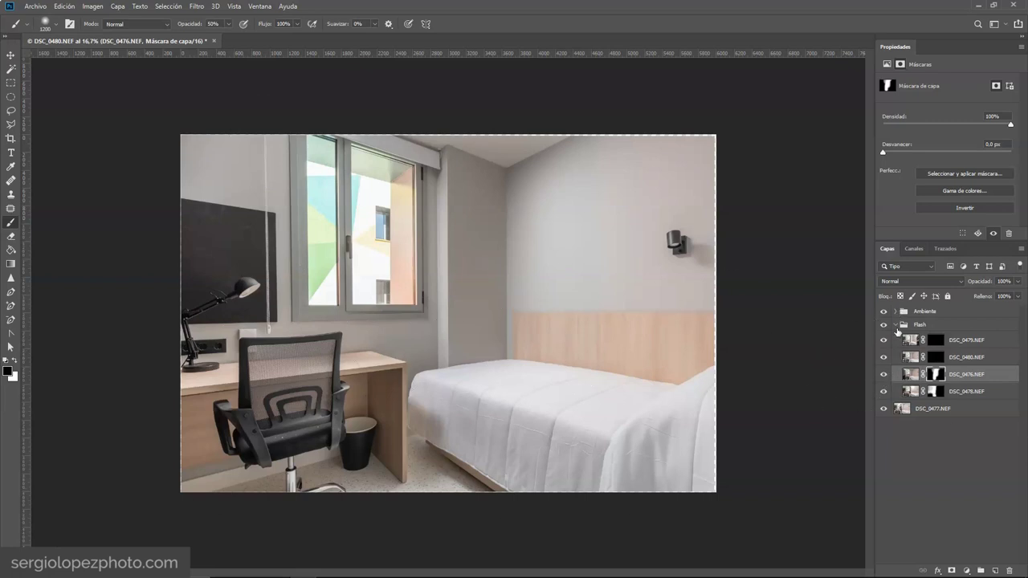
Step: Examine DSC_0480.NEF and DSC_0479.NEF with their masks temporarily disabled
{"action": "left_click", "coordinate": [936, 358], "text": "shift"}
{"action": "left_click", "coordinate": [936, 358], "text": "shift"}
{"action": "left_click", "coordinate": [936, 340], "text": "shift"}
{"action": "left_click", "coordinate": [936, 341], "text": "shift"}
Step: Collapse the Flash group, expand Ambiente, show DSC_0468.NEF and add a black mask to it, previewing the layer unmasked
{"action": "left_click", "coordinate": [898, 324]}
{"action": "left_click", "coordinate": [895, 310]}
{"action": "left_click", "coordinate": [884, 361]}
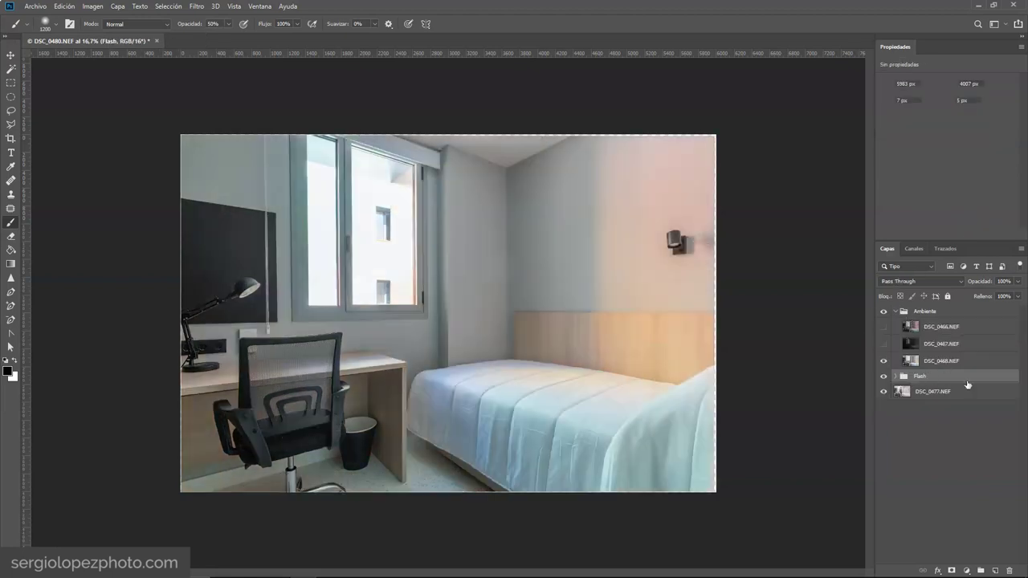
{"action": "left_click", "coordinate": [941, 361]}
{"action": "left_click", "coordinate": [952, 570], "text": "alt"}
{"action": "left_click", "coordinate": [935, 365], "text": "shift"}
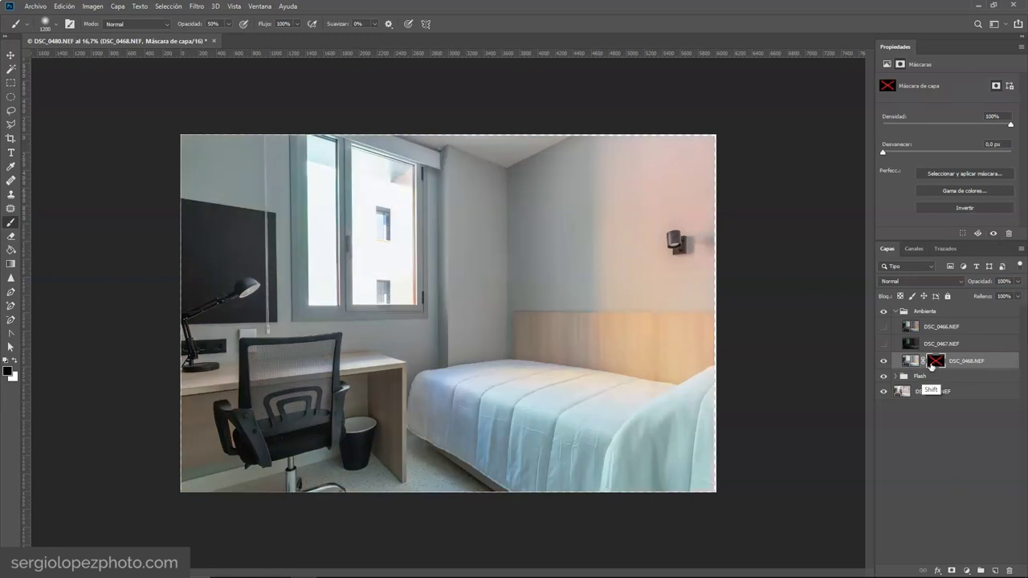
{"action": "left_click", "coordinate": [938, 363], "text": "shift"}
Step: Paint white at 50% opacity on DSC_0468.NEF's mask over the window and the wall above the desk
{"action": "left_click_drag", "start_coordinate": [411, 183], "coordinate": [434, 177]}
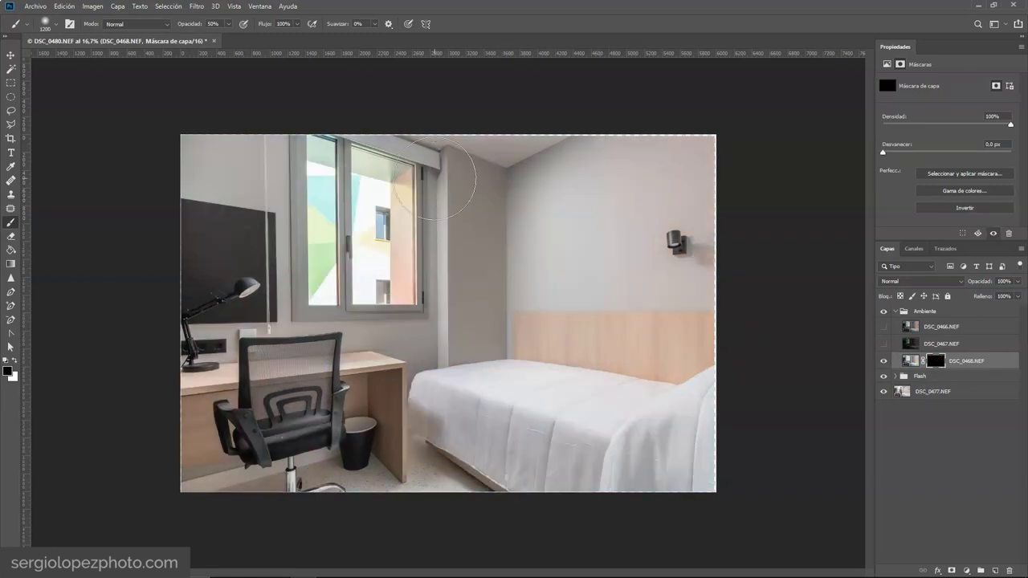
{"action": "key", "text": "x"}
{"action": "left_click", "coordinate": [935, 364]}
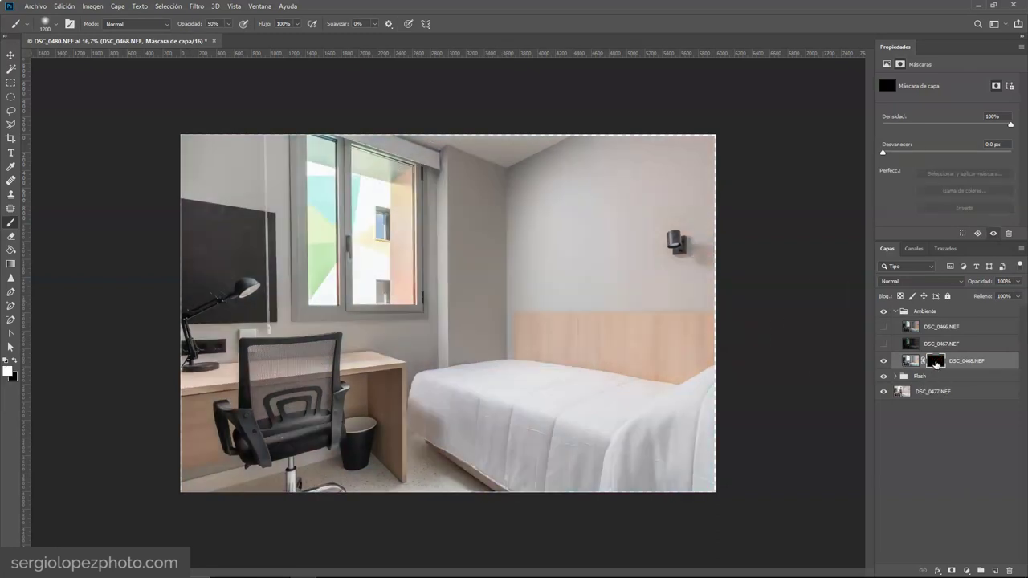
{"action": "mouse_move", "coordinate": [429, 318]}
{"action": "left_mouse_down"}
{"action": "mouse_move", "coordinate": [407, 181]}
{"action": "mouse_move", "coordinate": [369, 190]}
{"action": "mouse_move", "coordinate": [373, 239]}
{"action": "mouse_move", "coordinate": [362, 235]}
{"action": "mouse_move", "coordinate": [334, 279]}
{"action": "mouse_move", "coordinate": [341, 255]}
{"action": "mouse_move", "coordinate": [324, 275]}
{"action": "mouse_move", "coordinate": [330, 143]}
{"action": "mouse_move", "coordinate": [335, 277]}
{"action": "left_mouse_up"}
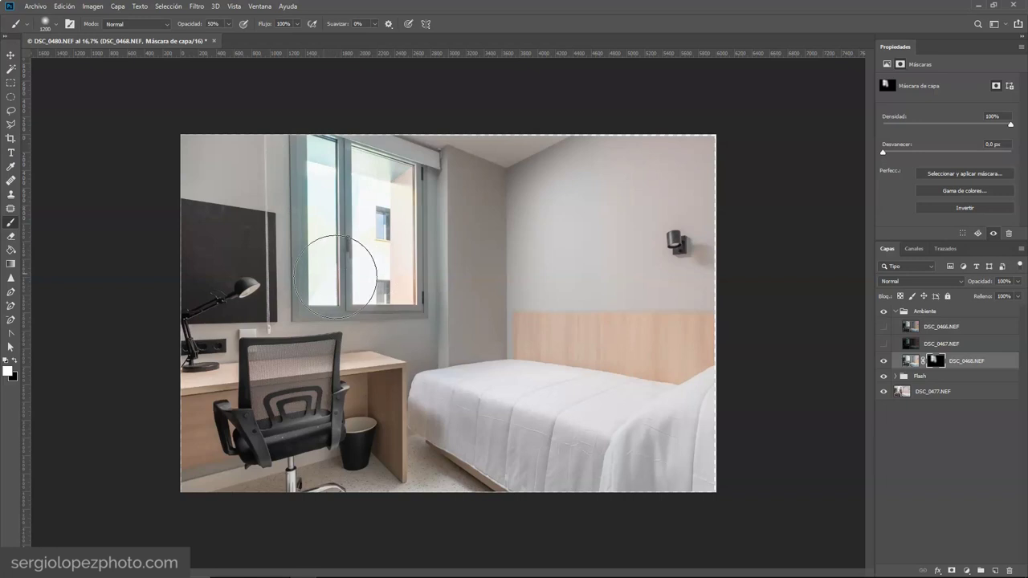
{"action": "mouse_move", "coordinate": [291, 179]}
{"action": "left_mouse_down"}
{"action": "mouse_move", "coordinate": [255, 145]}
{"action": "mouse_move", "coordinate": [183, 167]}
{"action": "mouse_move", "coordinate": [223, 248]}
{"action": "left_mouse_up"}
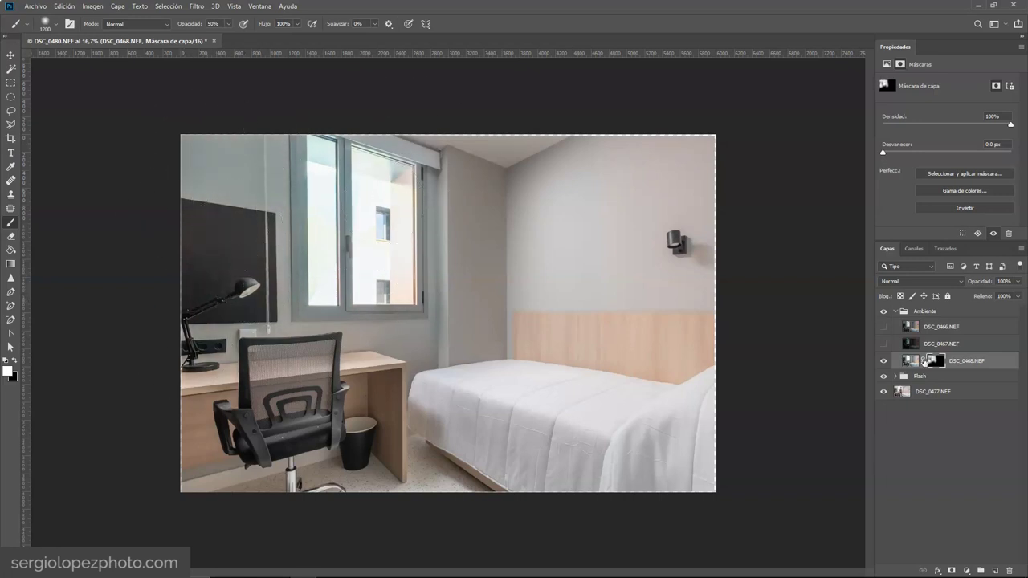
Step: Extend the white painting on DSC_0468.NEF's mask over the wall corner beside the window, comparing with the mask disabled, and set the brush opacity to 30%
{"action": "left_click", "coordinate": [935, 363], "text": "shift"}
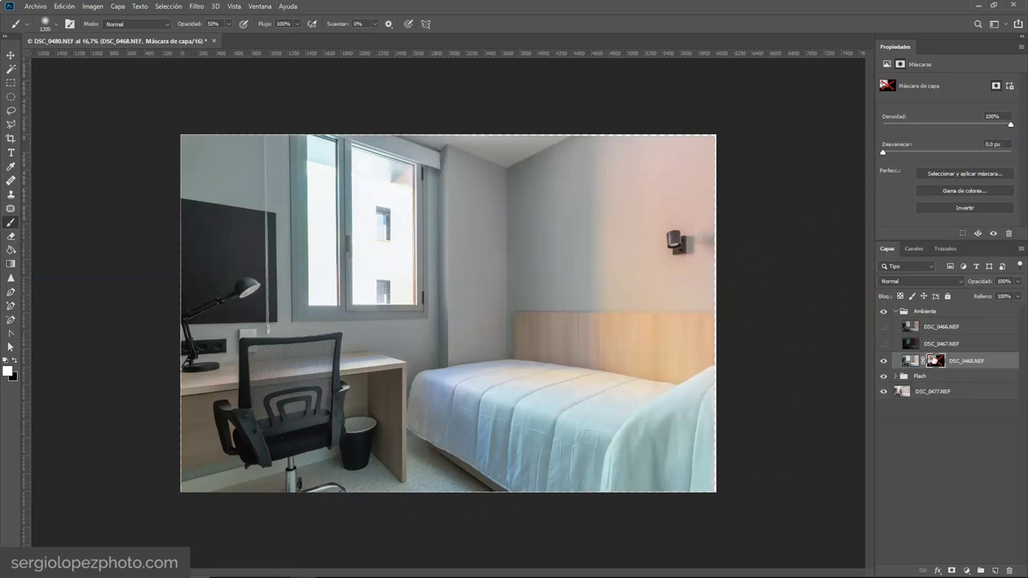
{"action": "left_click", "coordinate": [935, 362], "text": "shift"}
{"action": "left_click", "coordinate": [936, 363], "text": "shift"}
{"action": "left_click", "coordinate": [935, 362], "text": "shift"}
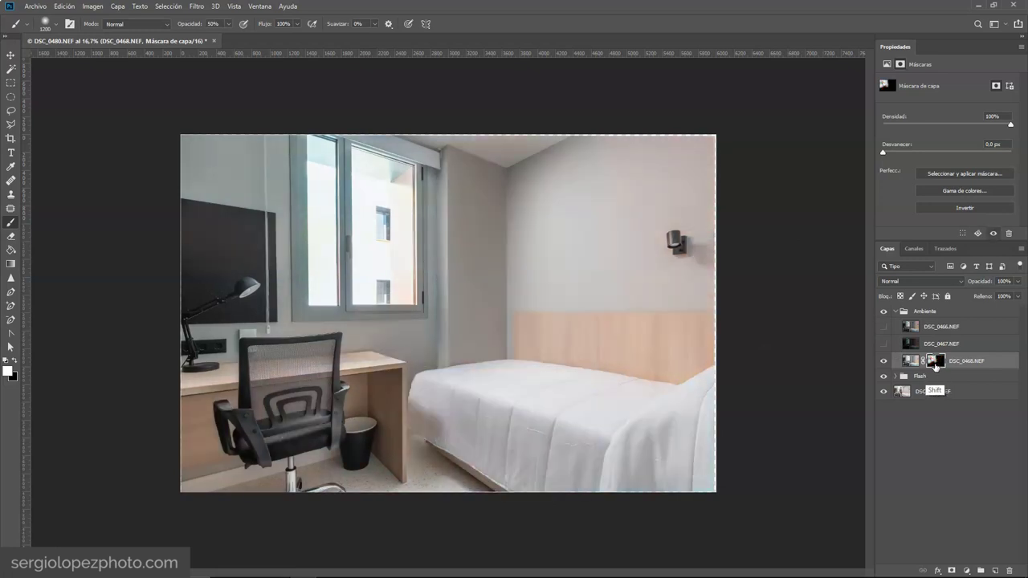
{"action": "left_click", "coordinate": [935, 363], "text": "shift"}
{"action": "left_click", "coordinate": [937, 363], "text": "shift"}
{"action": "mouse_move", "coordinate": [442, 325]}
{"action": "left_mouse_down"}
{"action": "mouse_move", "coordinate": [447, 338]}
{"action": "mouse_move", "coordinate": [455, 175]}
{"action": "mouse_move", "coordinate": [450, 311]}
{"action": "left_mouse_up"}
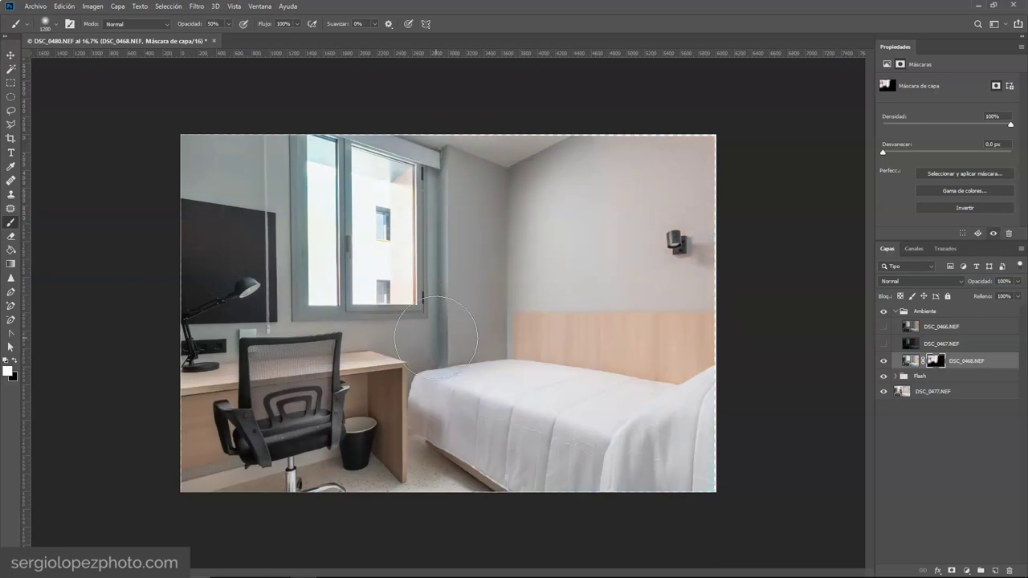
{"action": "left_click", "coordinate": [937, 365], "text": "shift"}
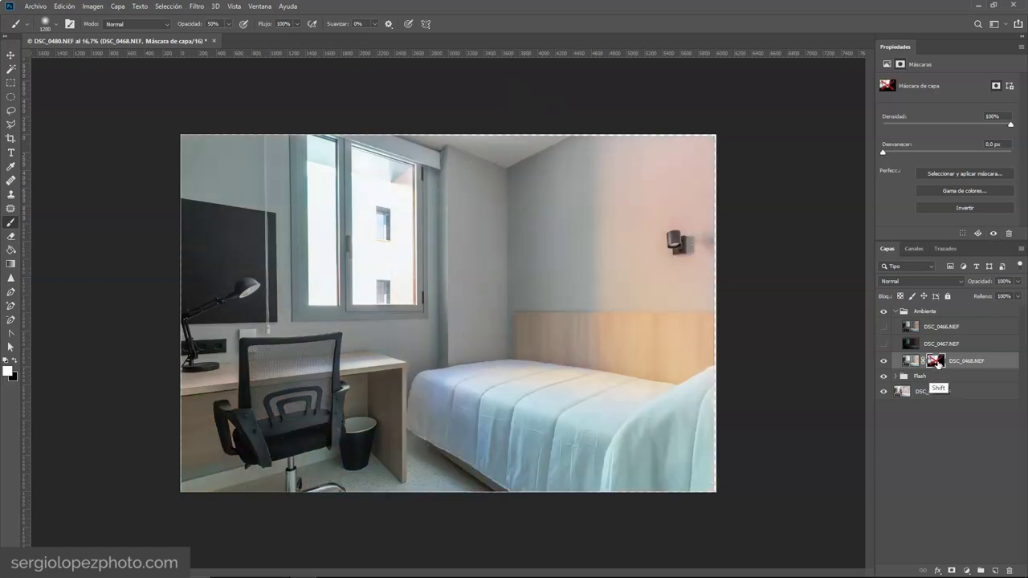
{"action": "left_click", "coordinate": [937, 363], "text": "shift"}
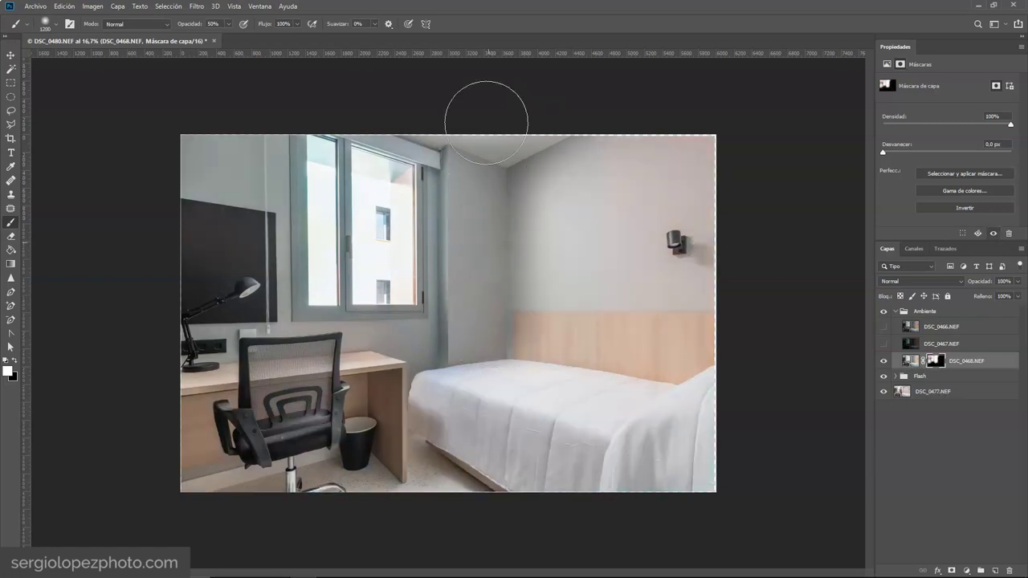
{"action": "left_click", "coordinate": [935, 362], "text": "shift"}
{"action": "left_click", "coordinate": [935, 362], "text": "shift"}
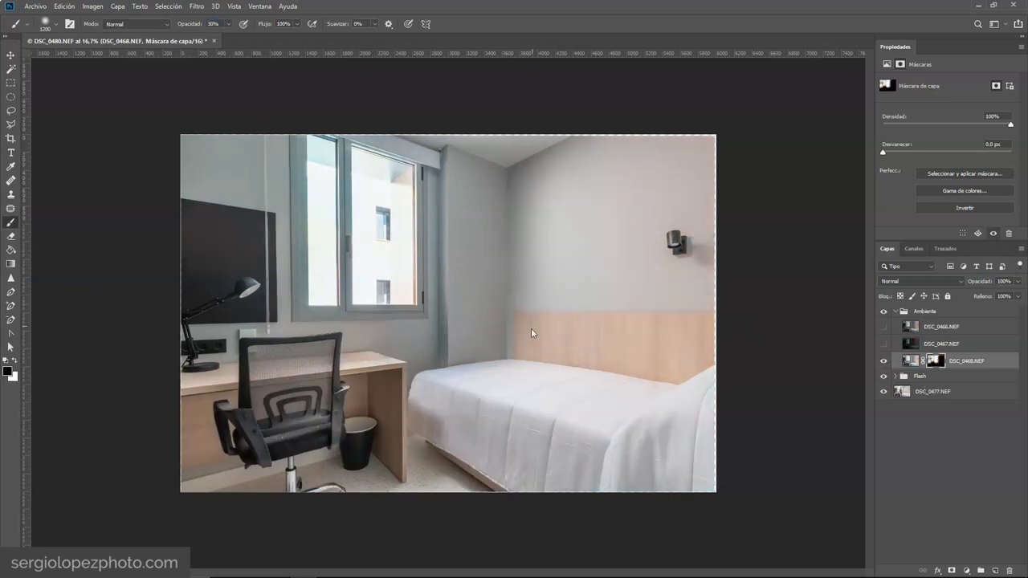
Step: Compare the blend with DSC_0468.NEF unmasked, hidden and masked, checking the walls, desk and bed
{"action": "left_click", "coordinate": [936, 360], "text": "shift"}
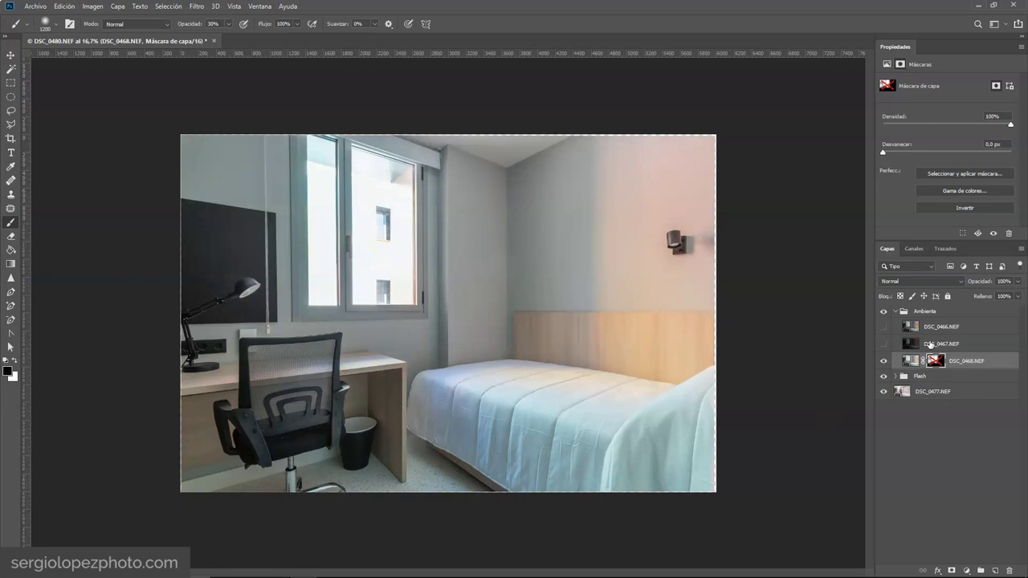
{"action": "left_click", "coordinate": [884, 361]}
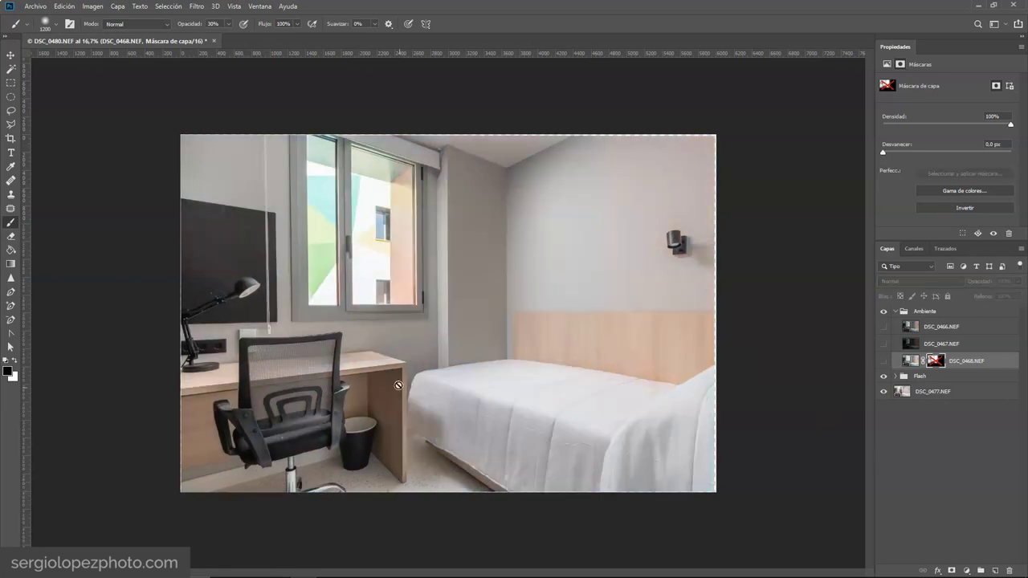
{"action": "left_click", "coordinate": [883, 362]}
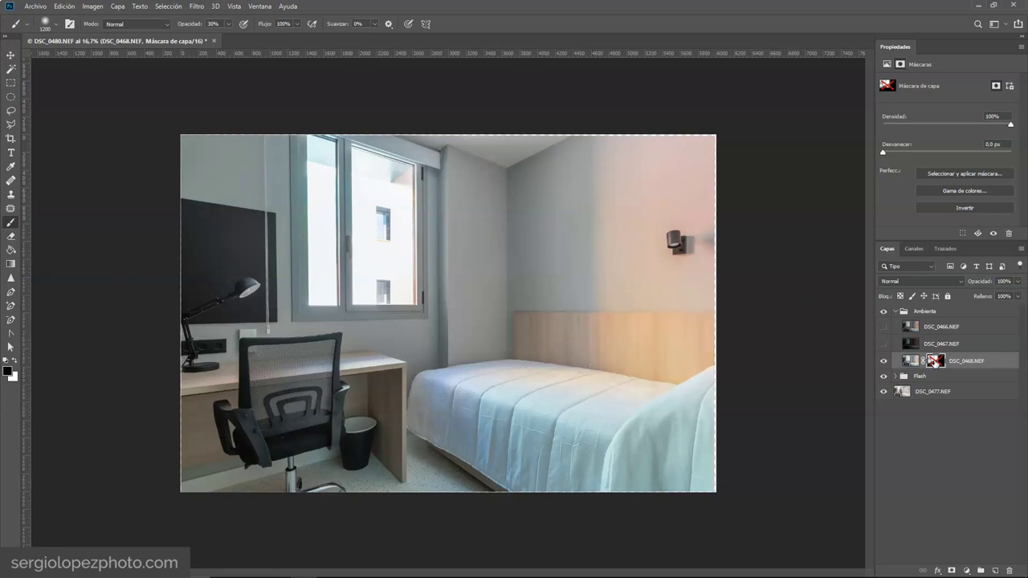
{"action": "left_click", "coordinate": [935, 362], "text": "shift"}
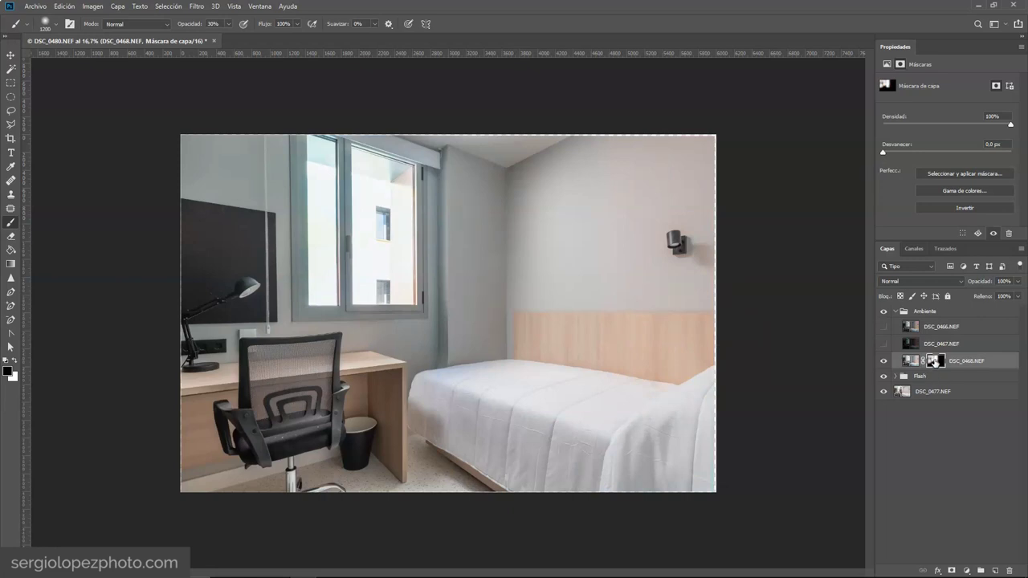
{"action": "left_click", "coordinate": [935, 361], "text": "shift"}
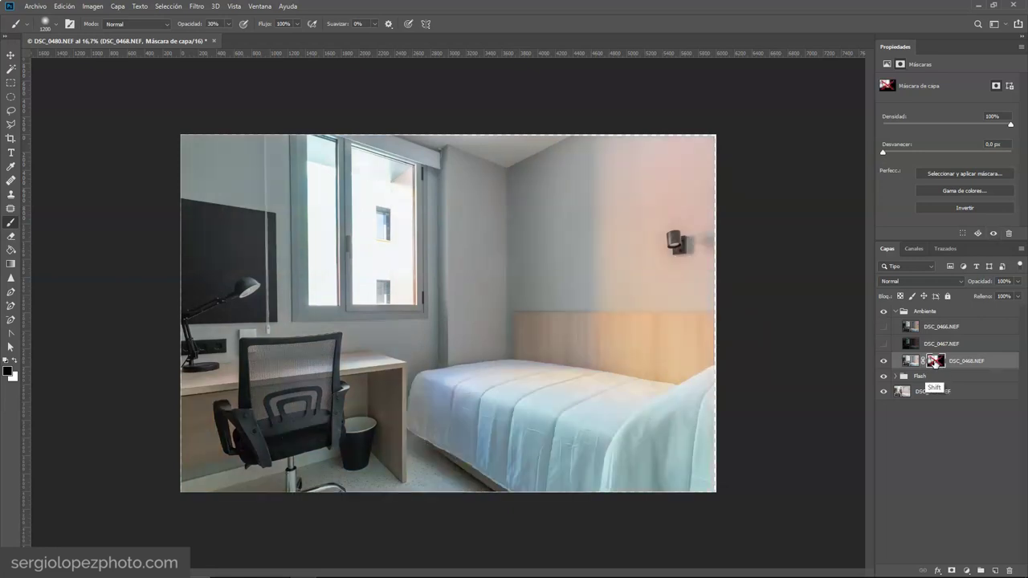
{"action": "left_click", "coordinate": [936, 362], "text": "shift"}
{"action": "left_click", "coordinate": [933, 362], "text": "shift"}
{"action": "left_click", "coordinate": [934, 362], "text": "shift"}
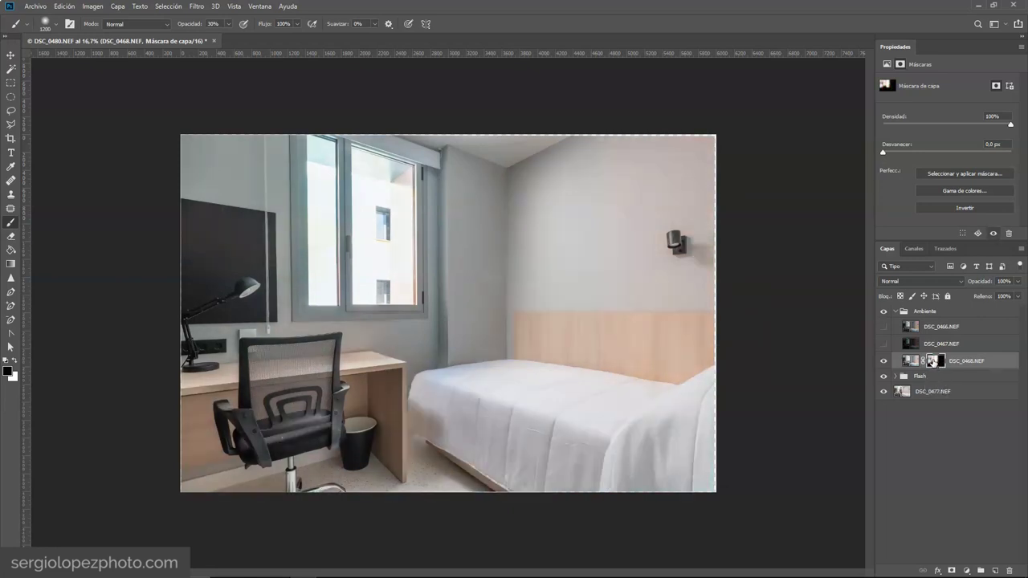
Step: Paint white at 30% opacity on DSC_0468.NEF's mask over the bed end nearest the desk, and compare with the mask disabled
{"action": "key", "text": "x"}
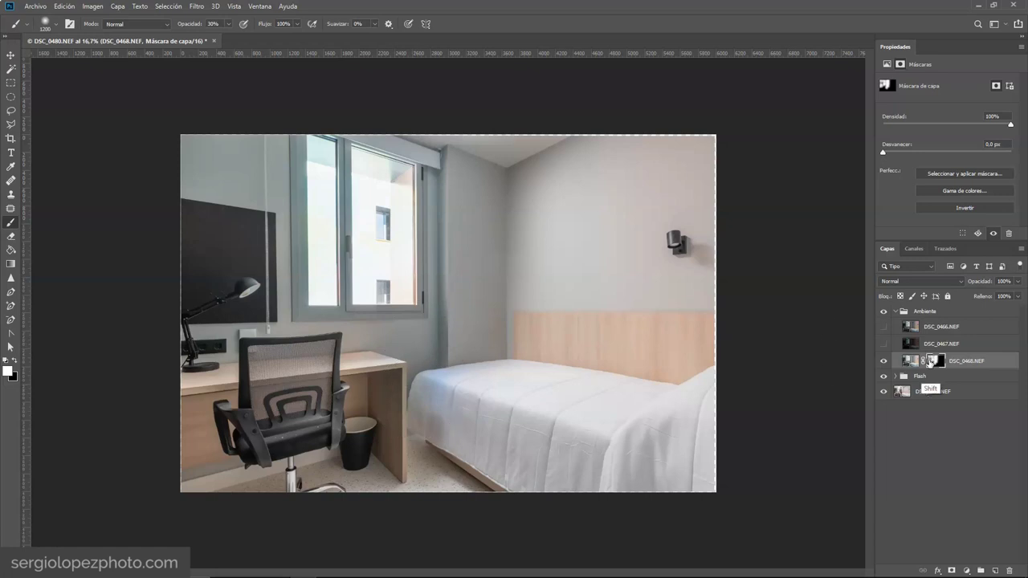
{"action": "left_click", "coordinate": [933, 362], "text": "shift"}
{"action": "left_click", "coordinate": [934, 362], "text": "shift"}
{"action": "left_click", "coordinate": [933, 362], "text": "shift"}
{"action": "left_click", "coordinate": [933, 362], "text": "shift"}
{"action": "left_click", "coordinate": [933, 362], "text": "shift"}
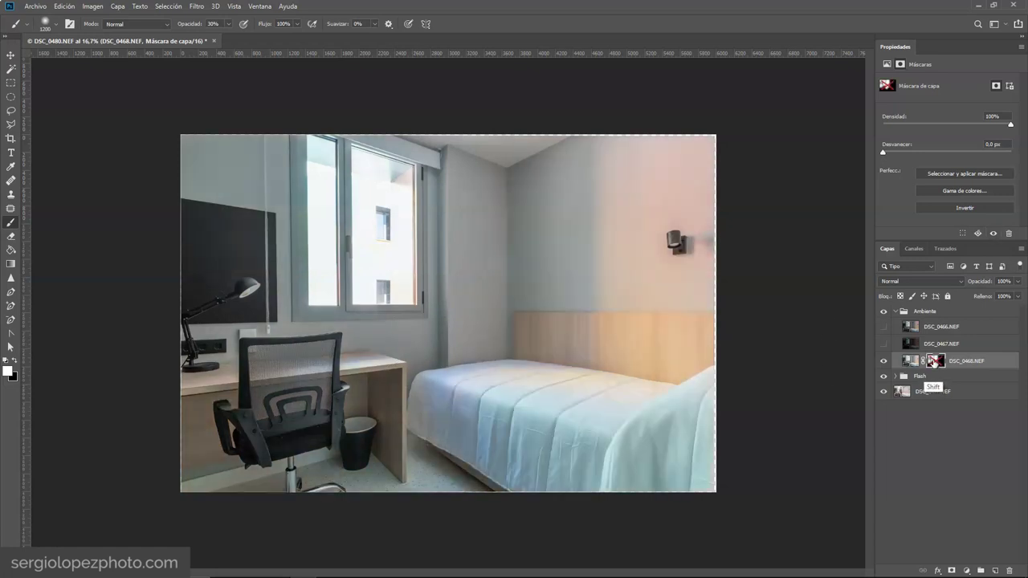
{"action": "left_click", "coordinate": [932, 362], "text": "shift"}
{"action": "left_click", "coordinate": [933, 362], "text": "shift"}
{"action": "left_click", "coordinate": [933, 362], "text": "shift"}
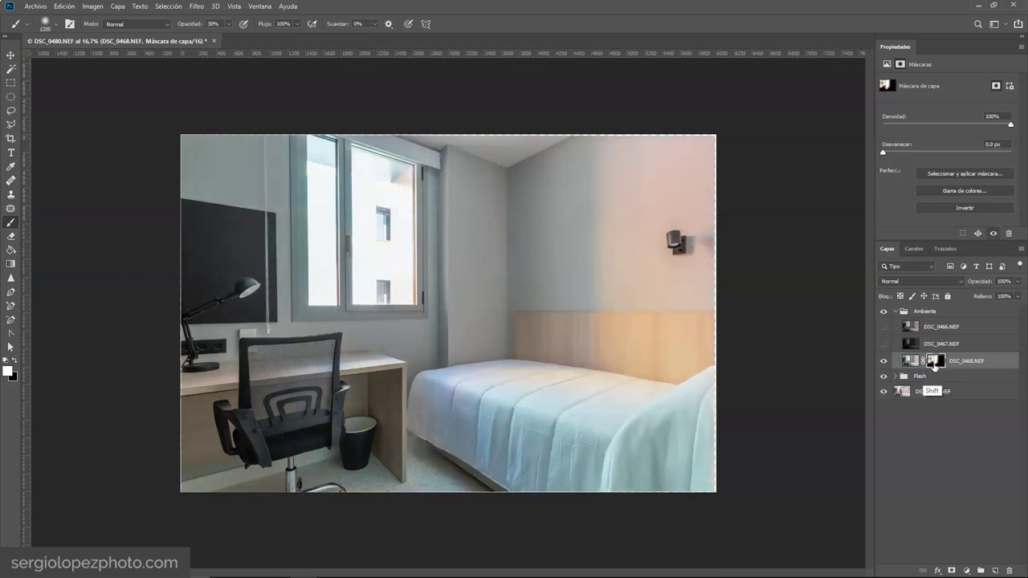
Step: Set the brush size to 800 px, paint the chair area on DSC_0468.NEF's mask, and compare with the layer hidden
{"action": "right_click", "coordinate": [303, 437]}
{"action": "type", "text": "800"}
{"action": "key", "text": "Return"}
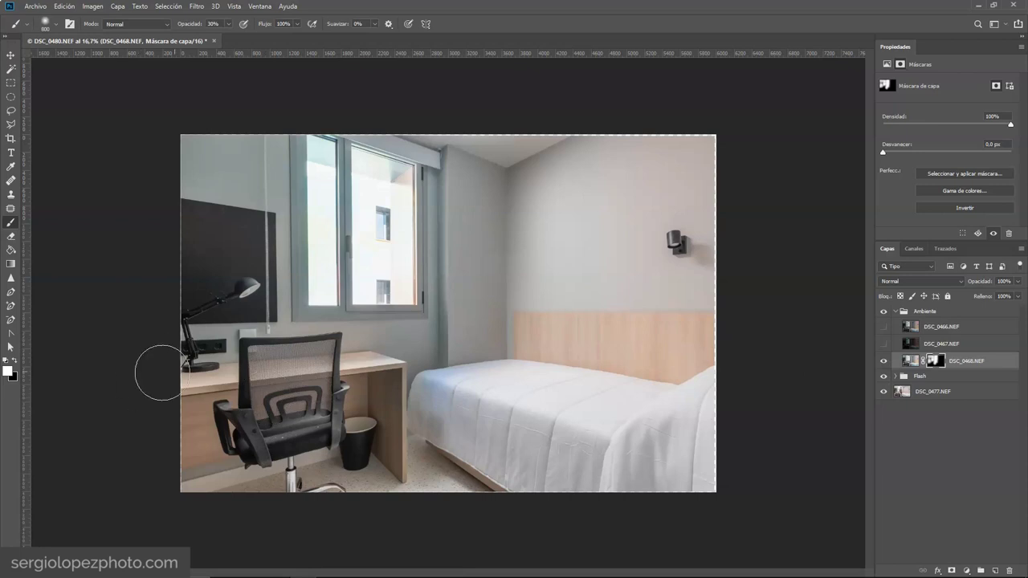
{"action": "mouse_move", "coordinate": [308, 425]}
{"action": "left_mouse_down"}
{"action": "mouse_move", "coordinate": [263, 438]}
{"action": "mouse_move", "coordinate": [300, 435]}
{"action": "left_mouse_up"}
{"action": "left_click", "coordinate": [884, 361]}
{"action": "left_click", "coordinate": [883, 361]}
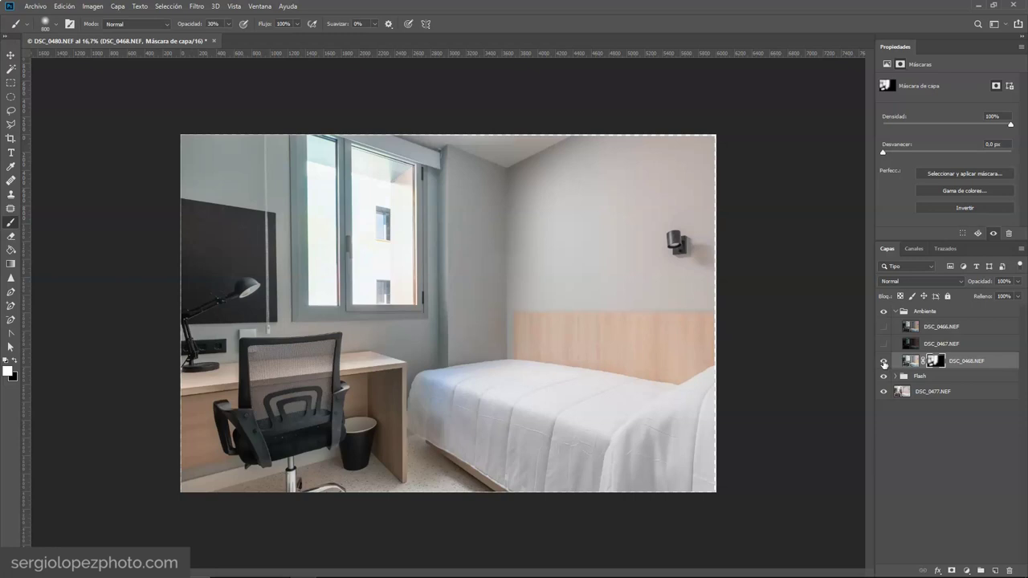
{"action": "left_click", "coordinate": [884, 362]}
{"action": "left_click", "coordinate": [884, 361]}
Step: Delete the unused layers DSC_0466.NEF and DSC_0467.NEF from the Ambiente group
{"action": "left_click", "coordinate": [952, 331]}
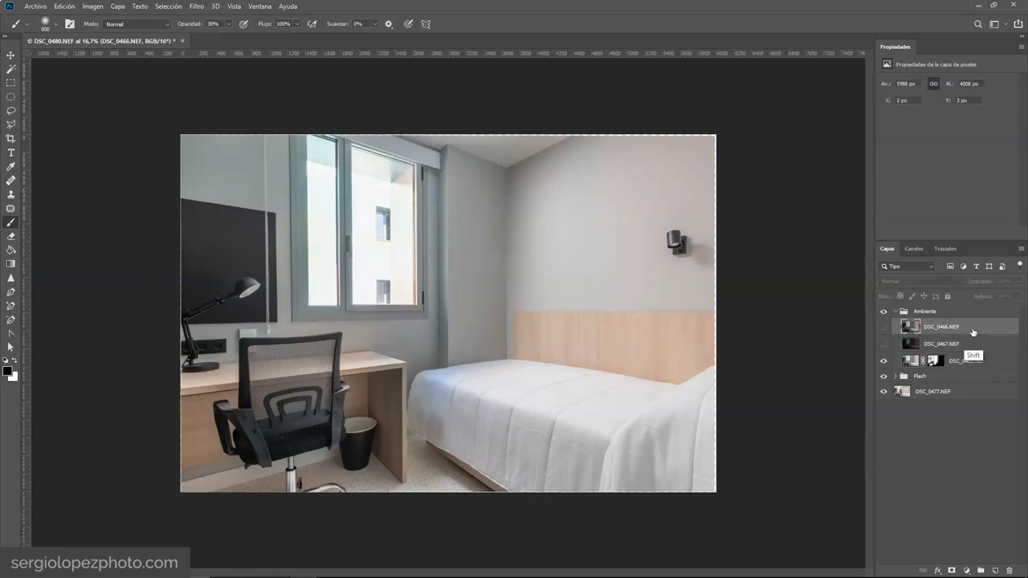
{"action": "left_click", "coordinate": [981, 346], "text": "shift"}
{"action": "left_click_drag", "start_coordinate": [981, 346], "coordinate": [1008, 569]}
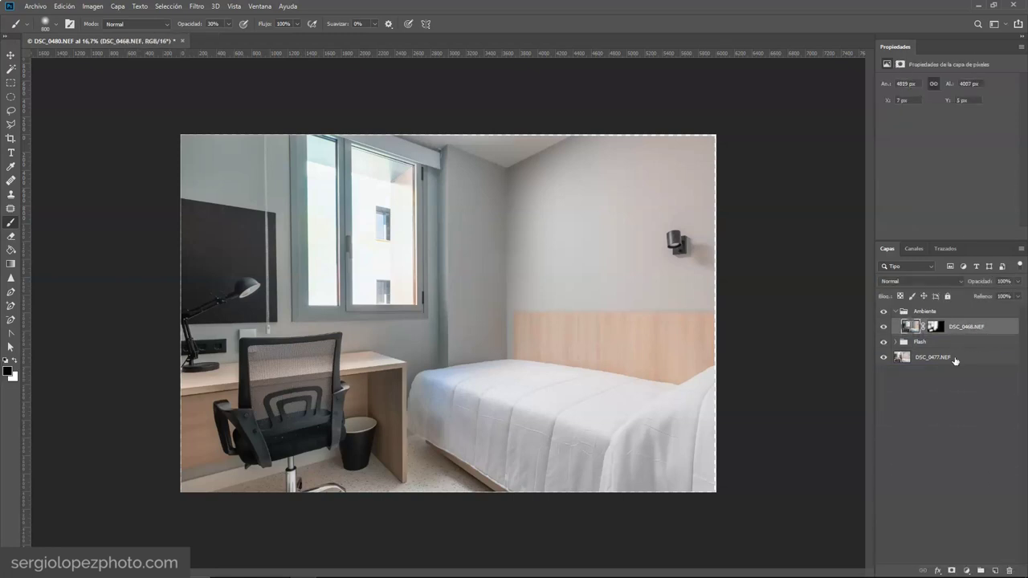
Step: Delete the unused layers DSC_0479.NEF and DSC_0480.NEF from the Flash group, then collapse both groups and deselect all layers
{"action": "left_click", "coordinate": [918, 340]}
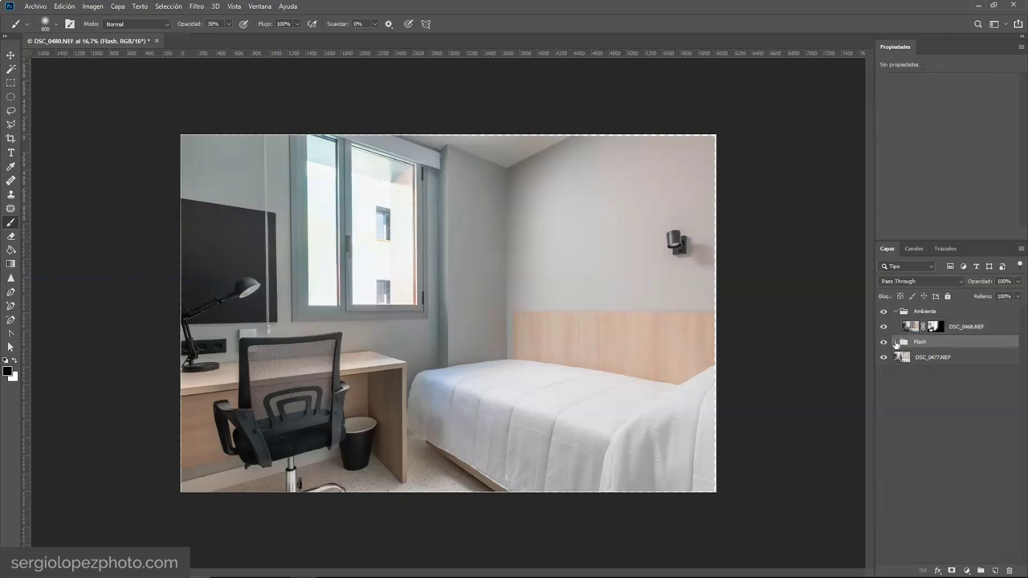
{"action": "left_click", "coordinate": [894, 344]}
{"action": "left_click", "coordinate": [980, 359]}
{"action": "left_click", "coordinate": [975, 375], "text": "shift"}
{"action": "left_click_drag", "start_coordinate": [973, 375], "coordinate": [1009, 570]}
{"action": "left_click", "coordinate": [895, 342]}
{"action": "left_click", "coordinate": [894, 311]}
{"action": "left_click", "coordinate": [931, 446]}
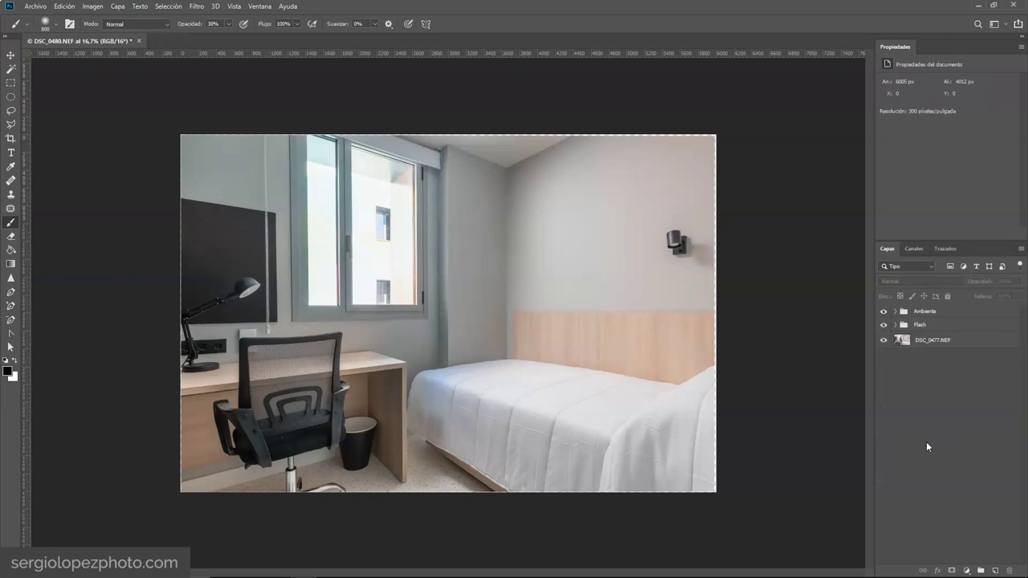
Step: Add the Color group of check layers, inspect Verdes, Cianes, Azules and Magenta one by one, and delete the group
{"action": "key", "text": "F2"}
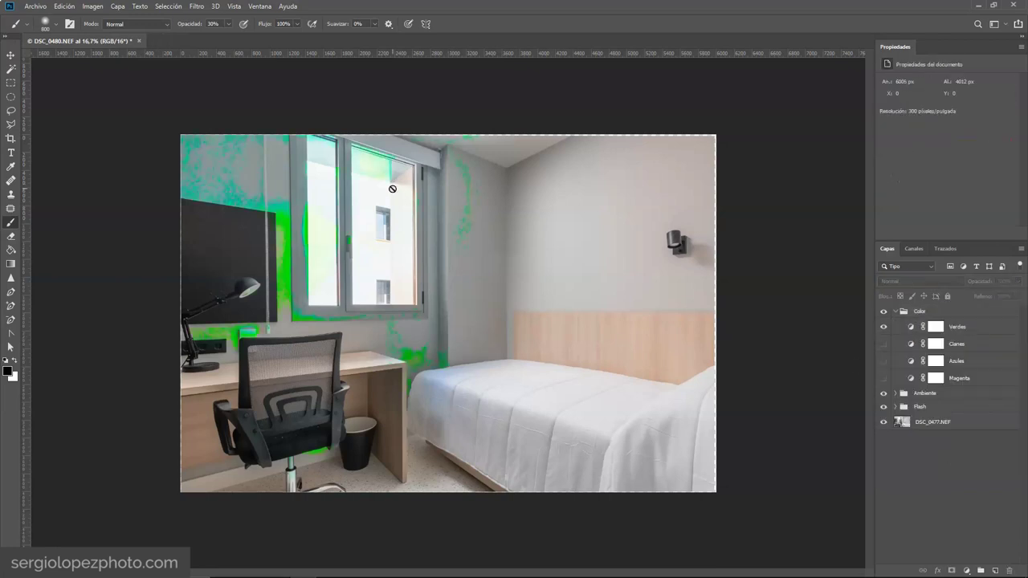
{"action": "left_click", "coordinate": [882, 345]}
{"action": "left_click", "coordinate": [883, 328]}
{"action": "left_click", "coordinate": [883, 344]}
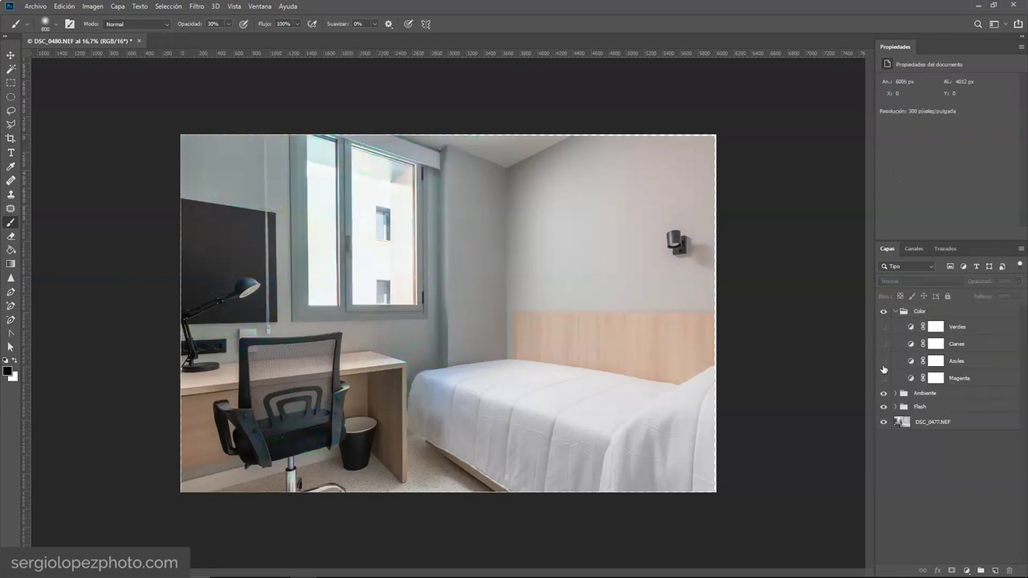
{"action": "left_click", "coordinate": [883, 361]}
{"action": "left_click", "coordinate": [883, 344]}
{"action": "left_click", "coordinate": [883, 343]}
{"action": "left_click", "coordinate": [883, 378]}
{"action": "left_click", "coordinate": [883, 360]}
{"action": "left_click", "coordinate": [883, 360]}
{"action": "left_click_drag", "start_coordinate": [883, 377], "coordinate": [1006, 569]}
{"action": "left_click", "coordinate": [933, 390]}
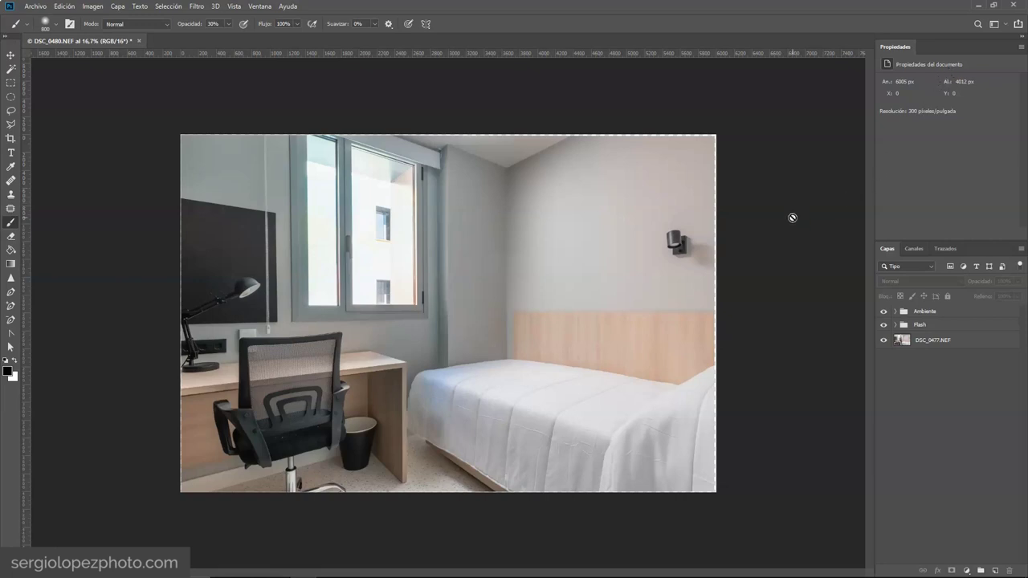
Step: Flatten the image, then save and close the document and switch back to Lightroom
{"action": "right_click", "coordinate": [950, 342]}
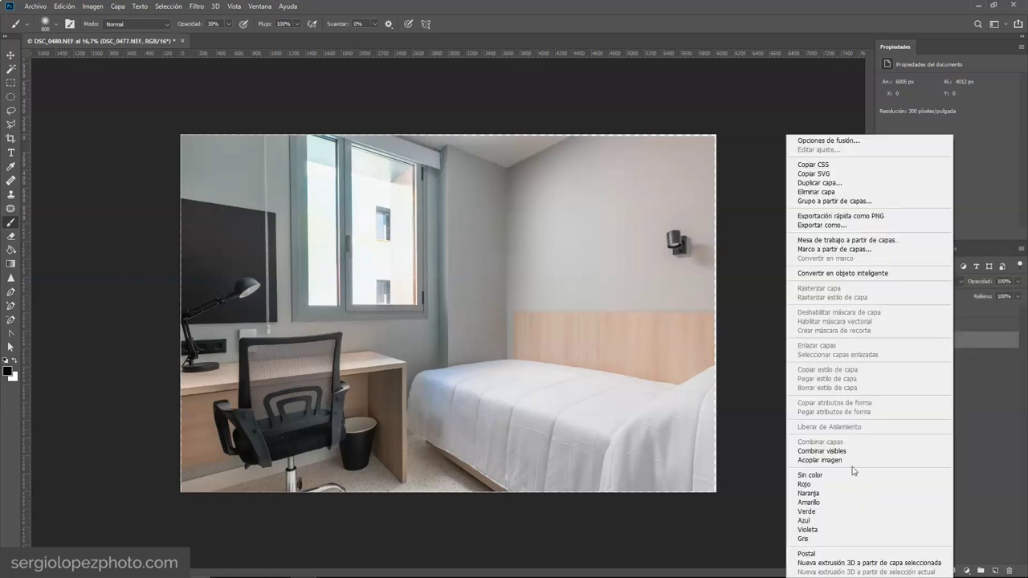
{"action": "left_click", "coordinate": [851, 460]}
{"action": "key", "text": "ctrl+w"}
{"action": "key", "text": "Escape"}
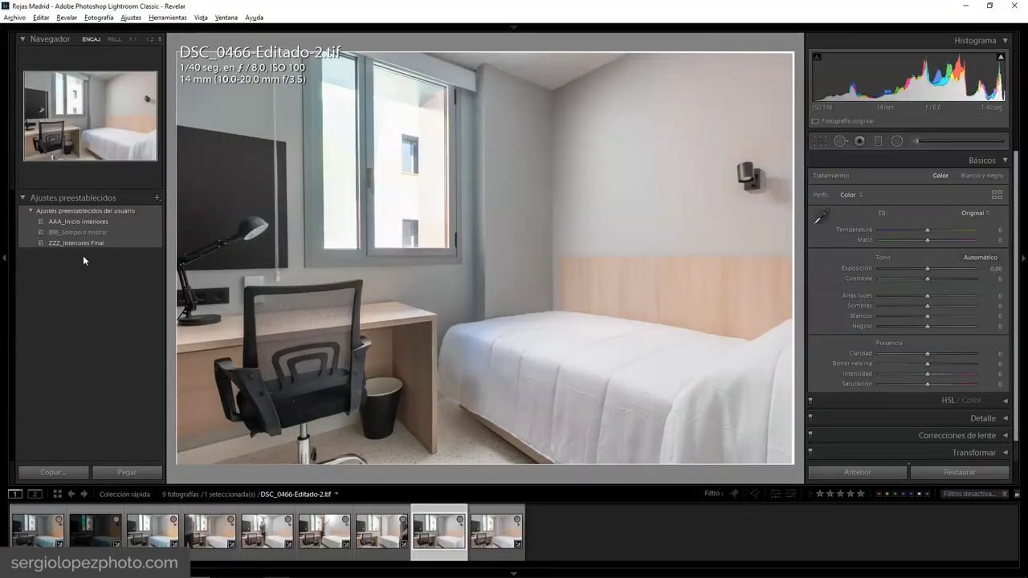
Step: Apply the ZZZ_Interiores Final preset to DSC_0466-Editado-2.tif and set exposure to -0,11 and highlights to -18
{"action": "left_click", "coordinate": [82, 244]}
{"action": "key", "text": "F7"}
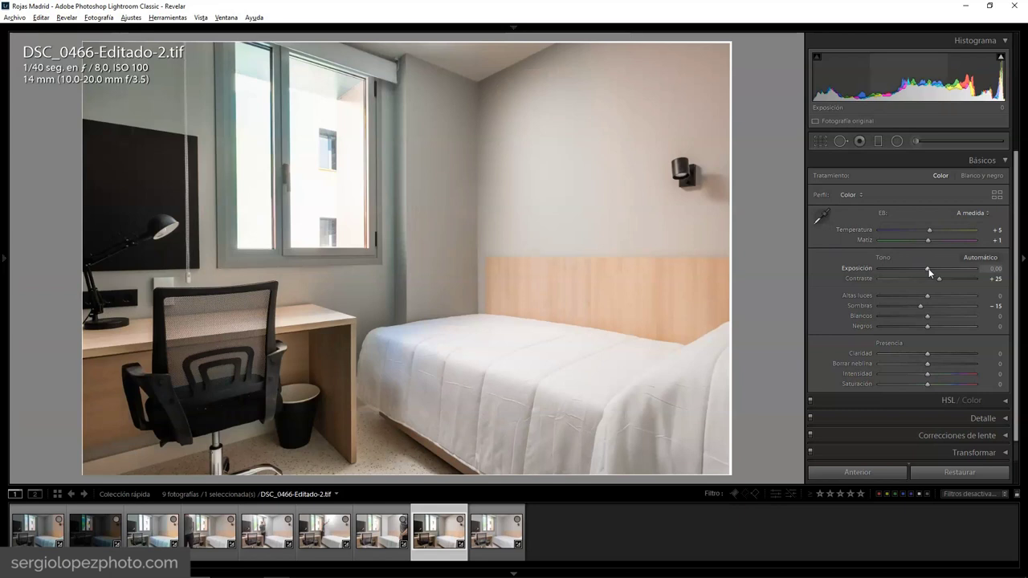
{"action": "left_click_drag", "start_coordinate": [928, 271], "coordinate": [920, 297]}
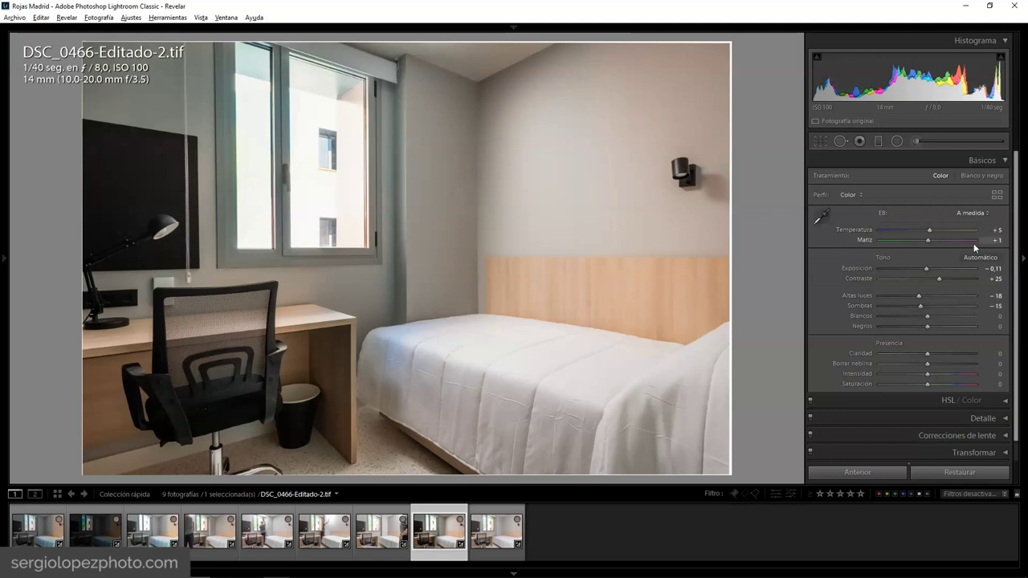
Step: Review the photo's sharpening settings and set the post-crop vignette amount to -13
{"action": "left_click", "coordinate": [985, 160]}
{"action": "left_click", "coordinate": [982, 194]}
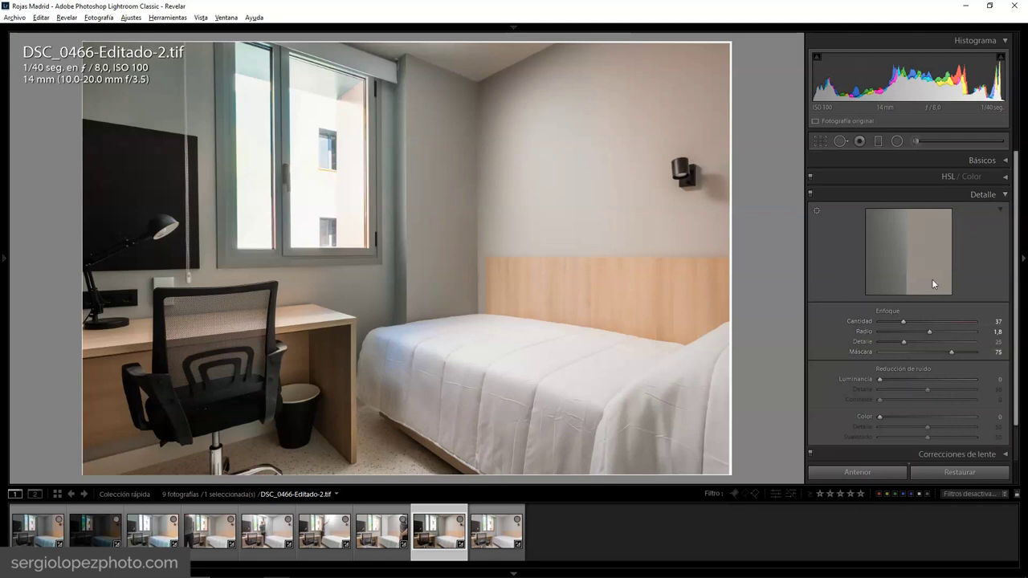
{"action": "left_click", "coordinate": [1004, 196]}
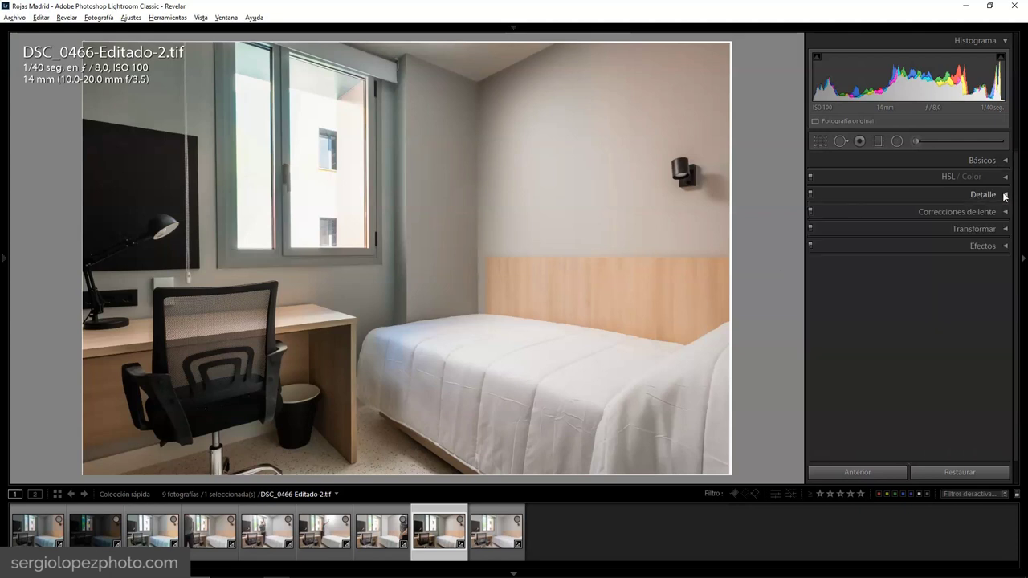
{"action": "left_click", "coordinate": [986, 246]}
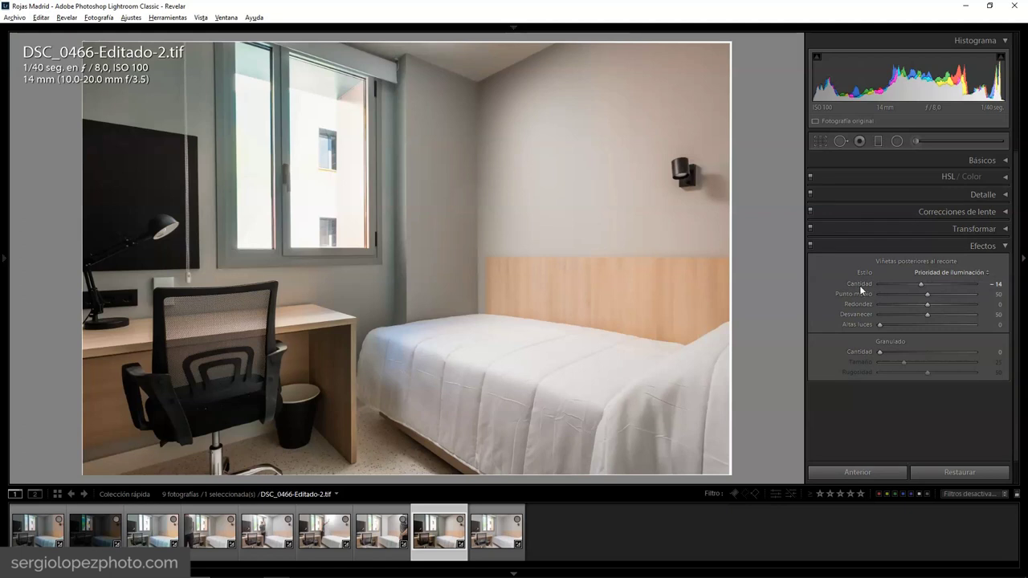
{"action": "left_click_drag", "start_coordinate": [920, 286], "coordinate": [920, 286]}
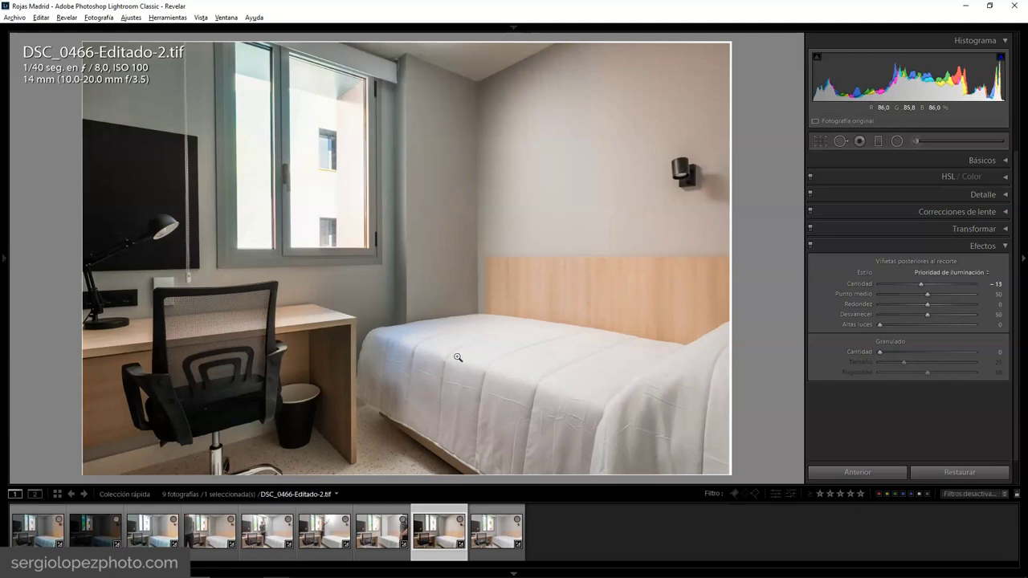
Step: Crop the bedroom photo slightly at its edges with the original aspect ratio, and compare the result with DSC_0468.NEF
{"action": "left_click", "coordinate": [820, 141]}
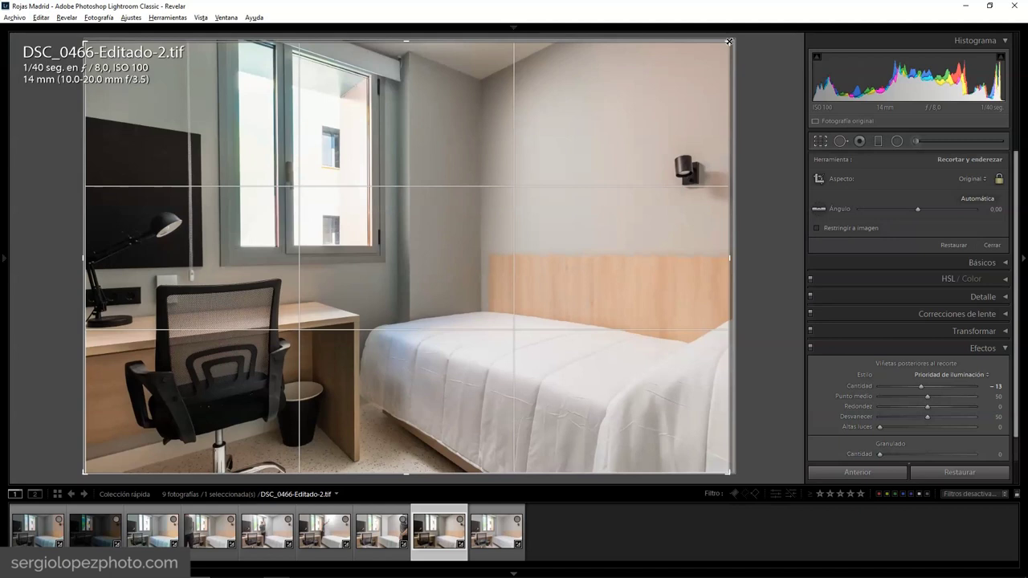
{"action": "left_click_drag", "start_coordinate": [84, 475], "coordinate": [87, 474]}
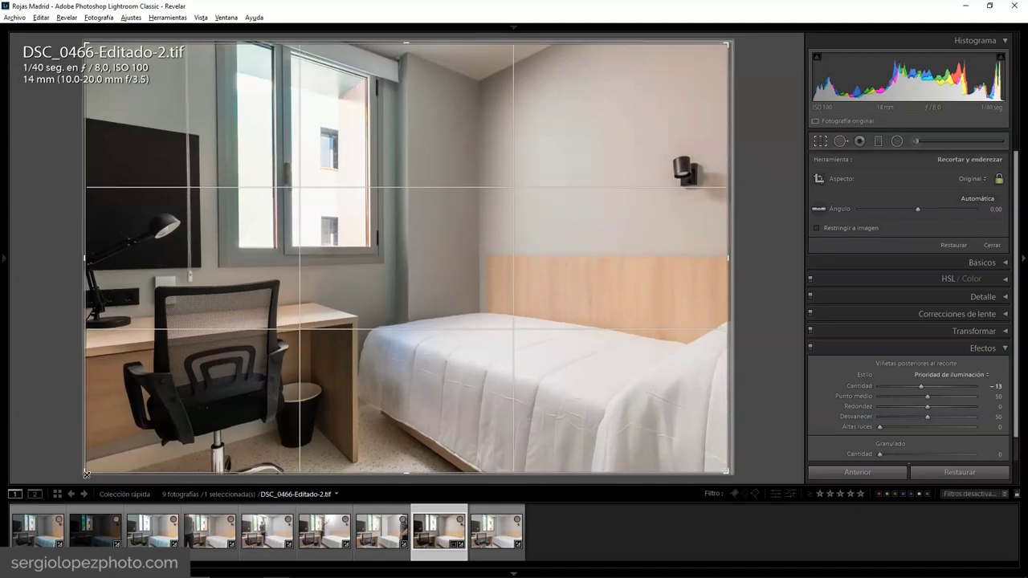
{"action": "left_click", "coordinate": [994, 246]}
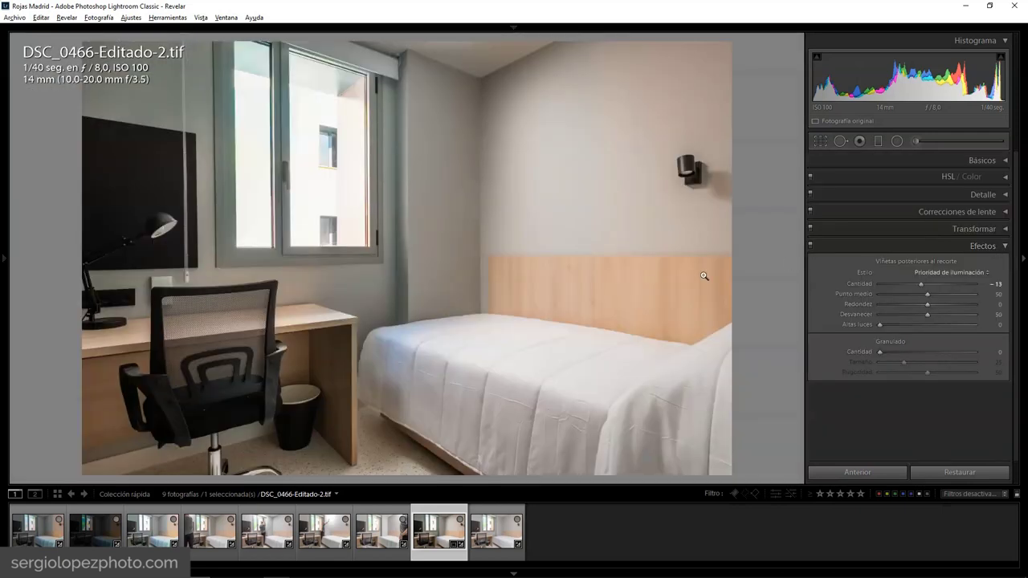
{"action": "left_click", "coordinate": [153, 530], "text": "ctrl"}
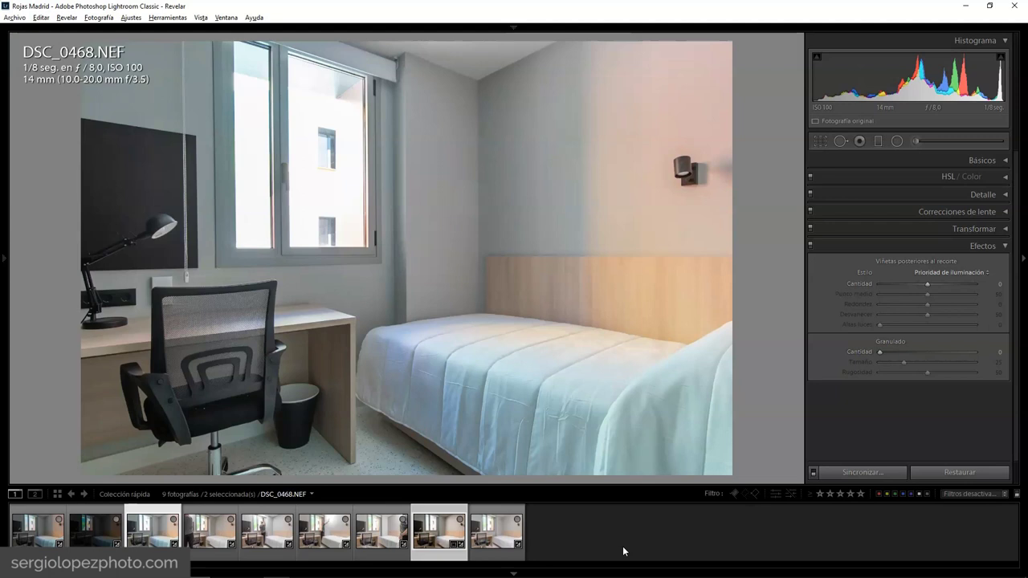
{"action": "key", "text": "Right"}
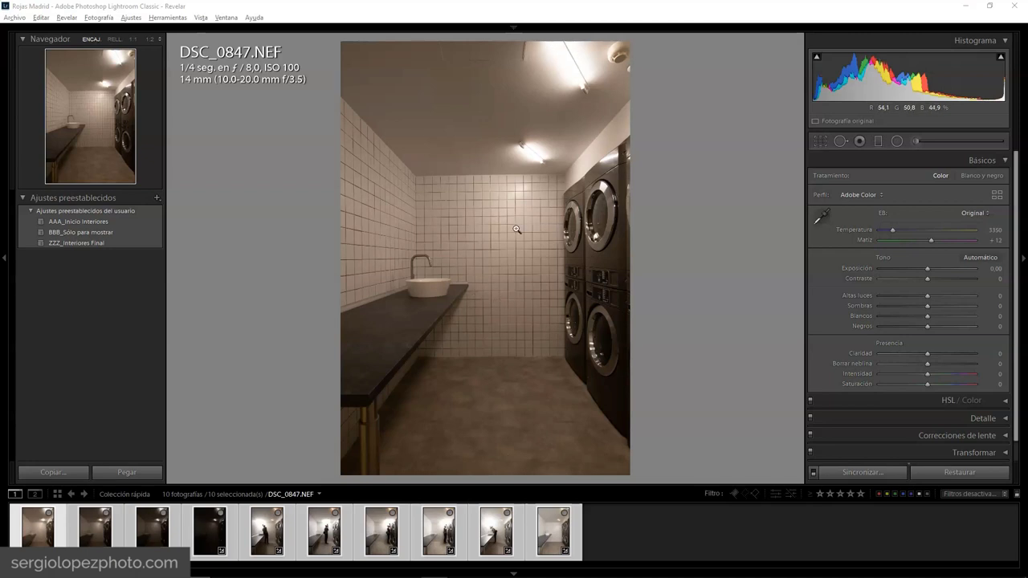
Step: Select only DSC_0847.NEF of the laundry room set and apply the AAA_Inicio Interiores preset
{"action": "key", "text": "ctrl+d"}
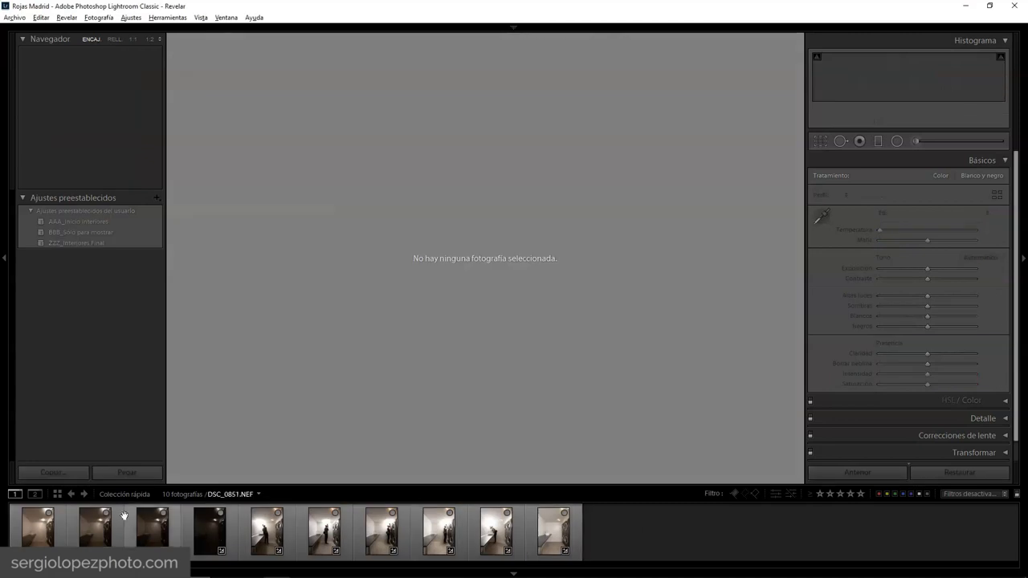
{"action": "left_click", "coordinate": [38, 530]}
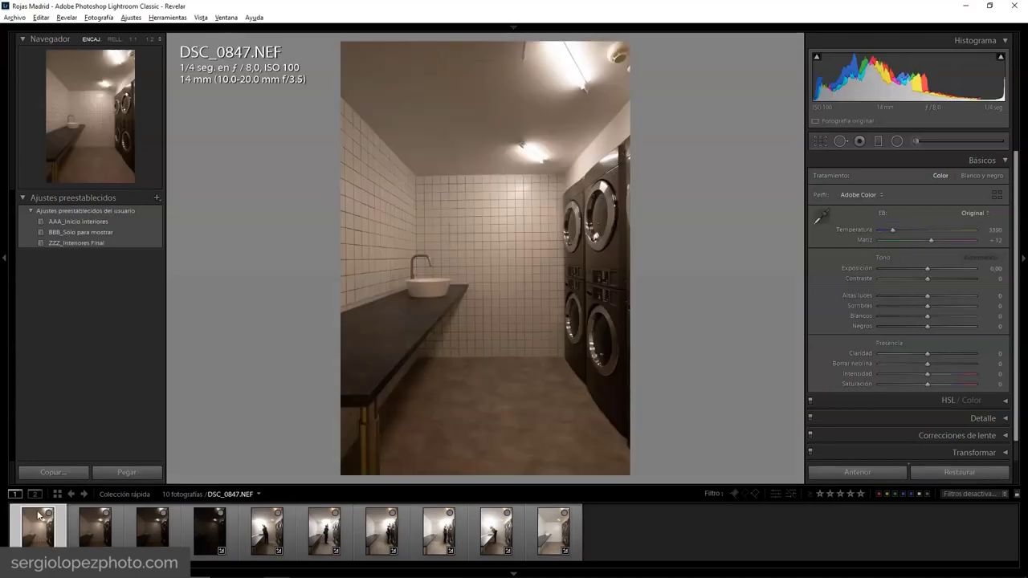
{"action": "left_click", "coordinate": [78, 221]}
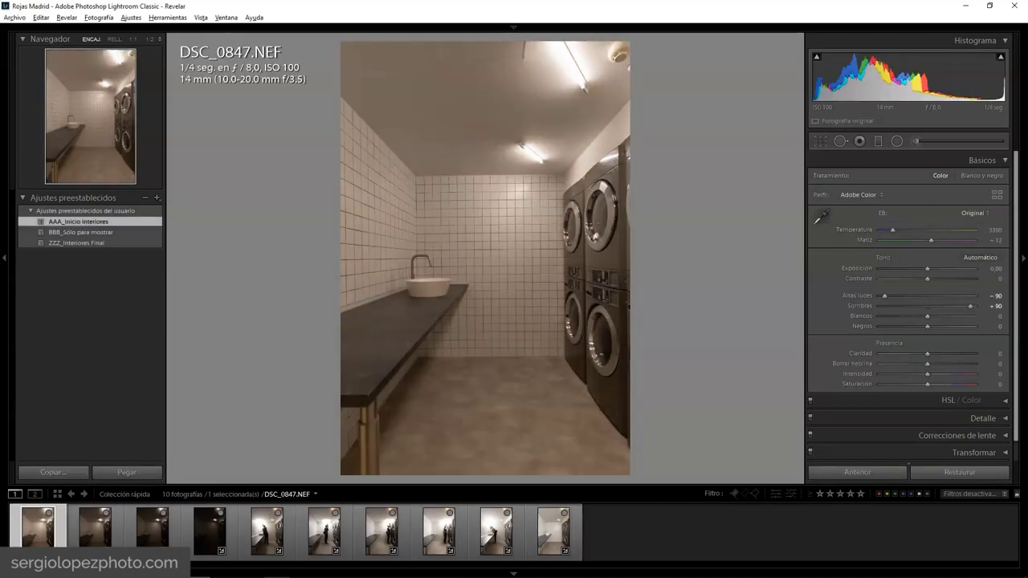
{"action": "key", "text": "F7"}
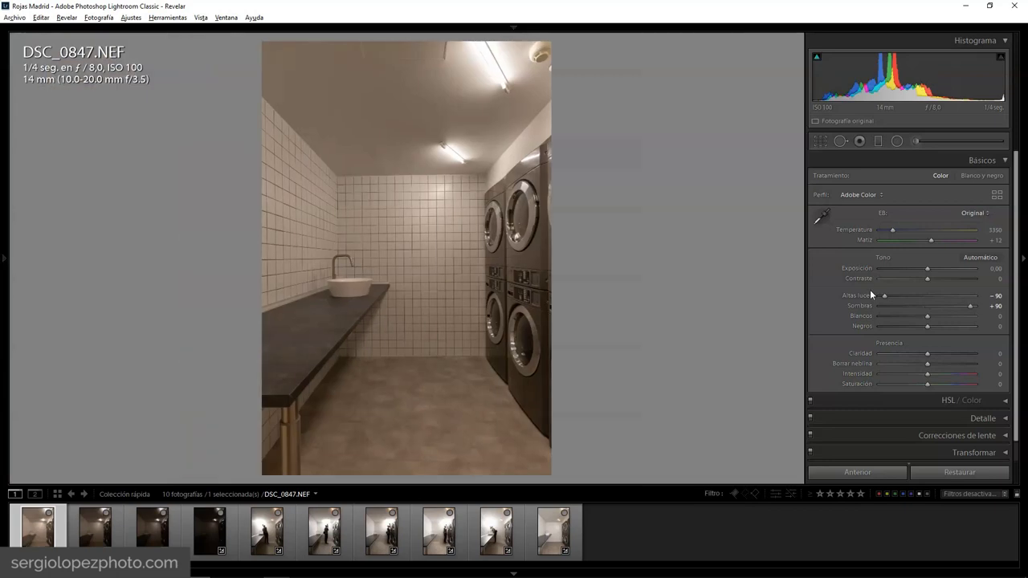
Step: Check the lens corrections of DSC_0847.NEF and synchronize its settings to all ten laundry room photos
{"action": "left_click", "coordinate": [1003, 161]}
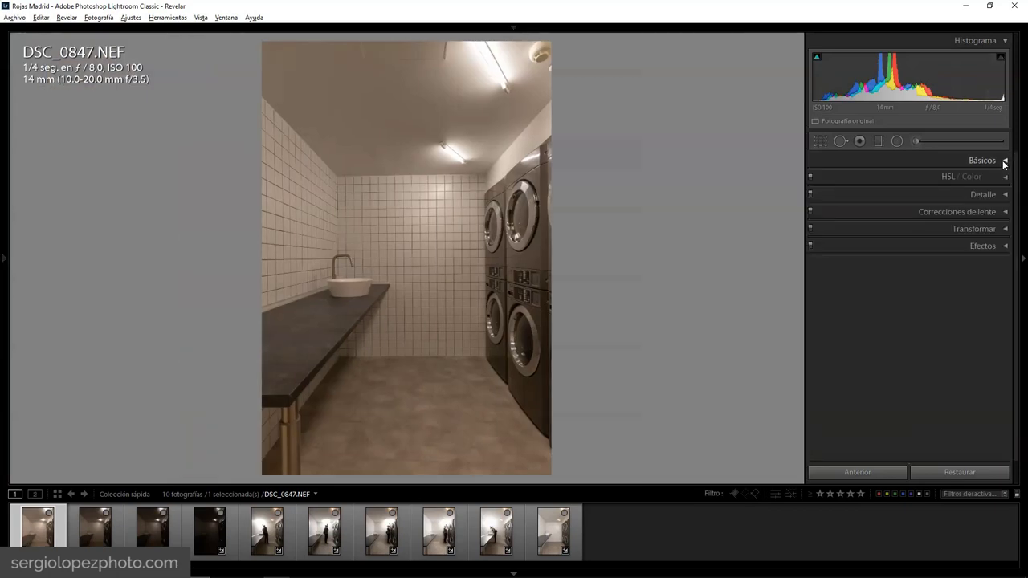
{"action": "left_click", "coordinate": [1005, 212]}
{"action": "left_click", "coordinate": [1004, 213]}
{"action": "left_click", "coordinate": [553, 532], "text": "shift"}
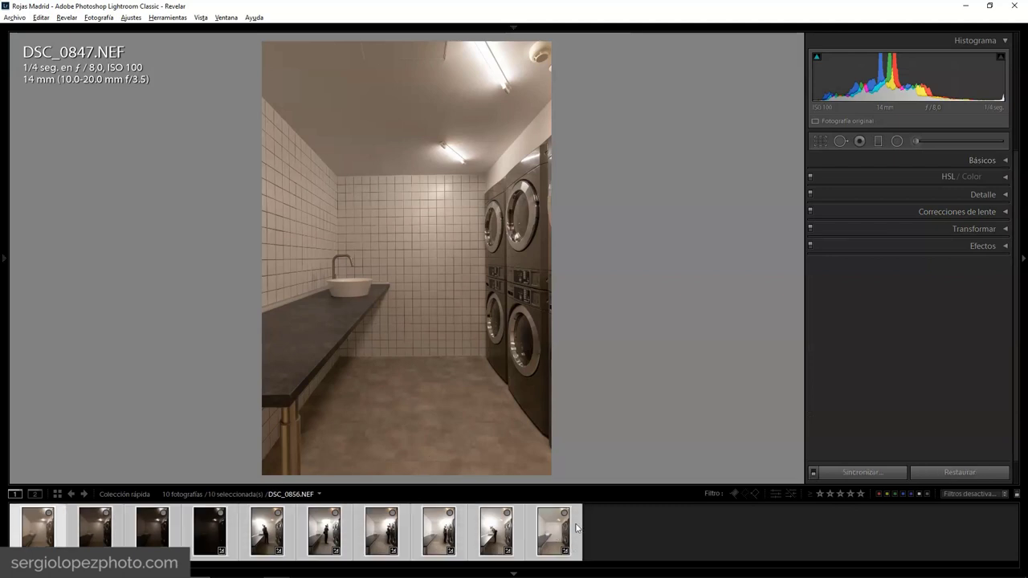
{"action": "left_click", "coordinate": [857, 472]}
{"action": "left_click", "coordinate": [918, 552]}
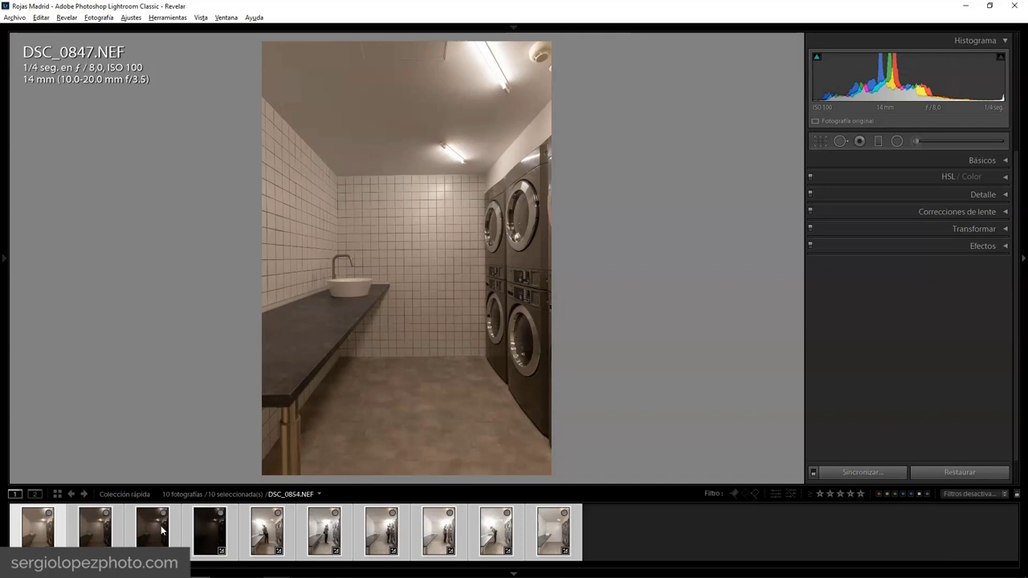
Step: Sample the ceiling of DSC_0847.NEF as neutral for the white balance and set exposure to +0,62
{"action": "left_click", "coordinate": [587, 532]}
{"action": "left_click", "coordinate": [37, 537]}
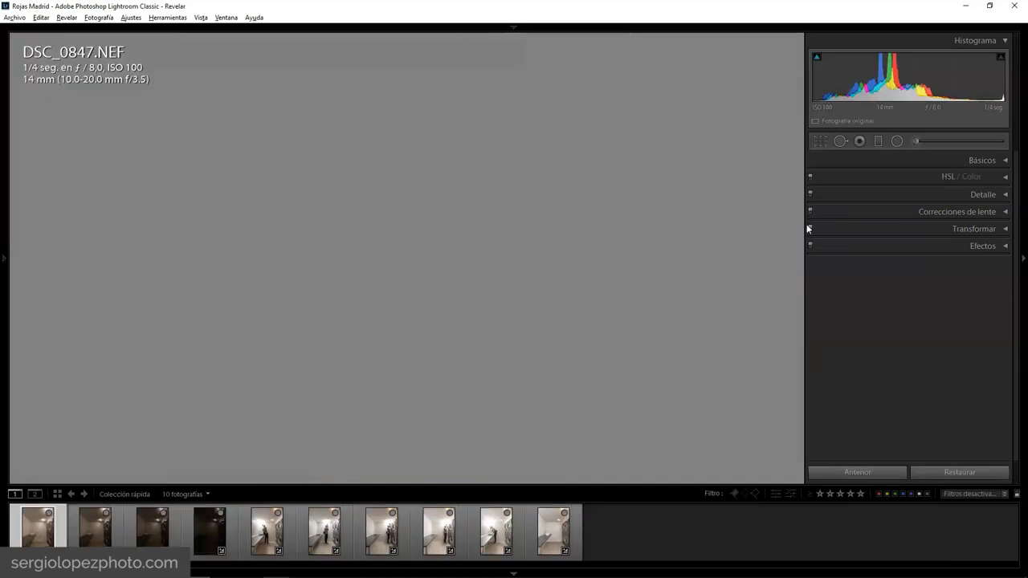
{"action": "left_click", "coordinate": [1002, 161]}
{"action": "left_click", "coordinate": [820, 216]}
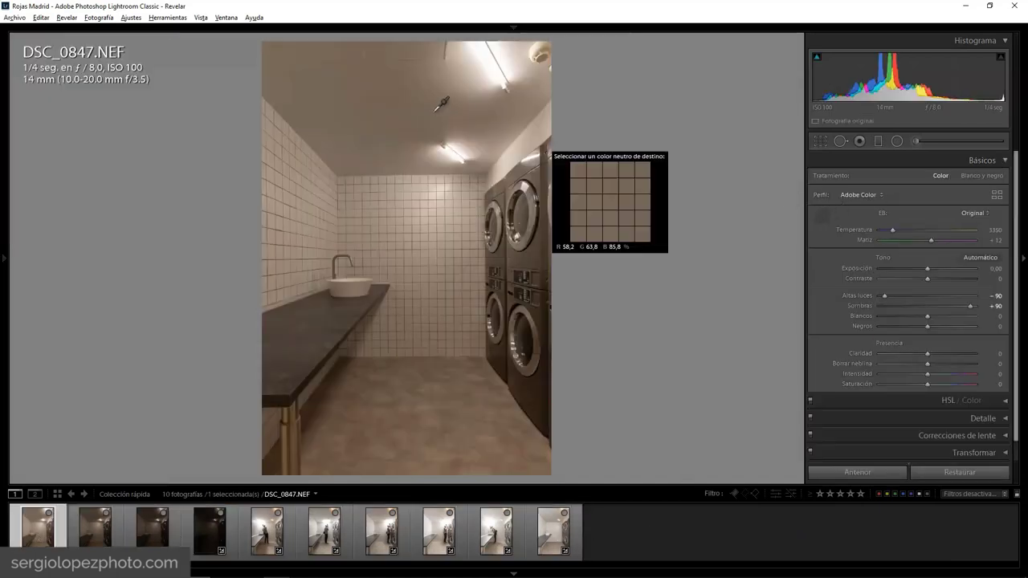
{"action": "left_click", "coordinate": [405, 105]}
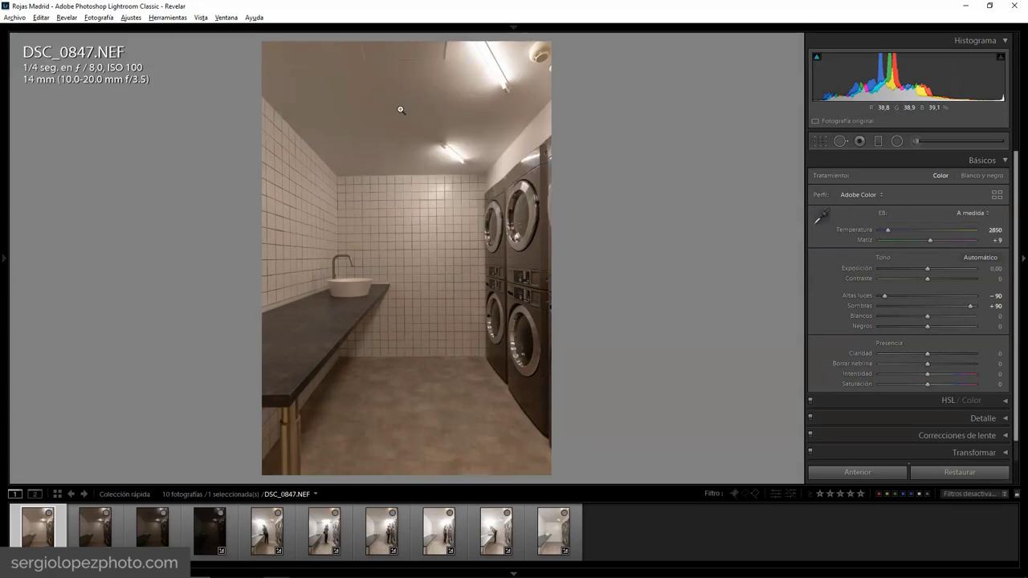
{"action": "left_click_drag", "start_coordinate": [929, 266], "coordinate": [933, 270]}
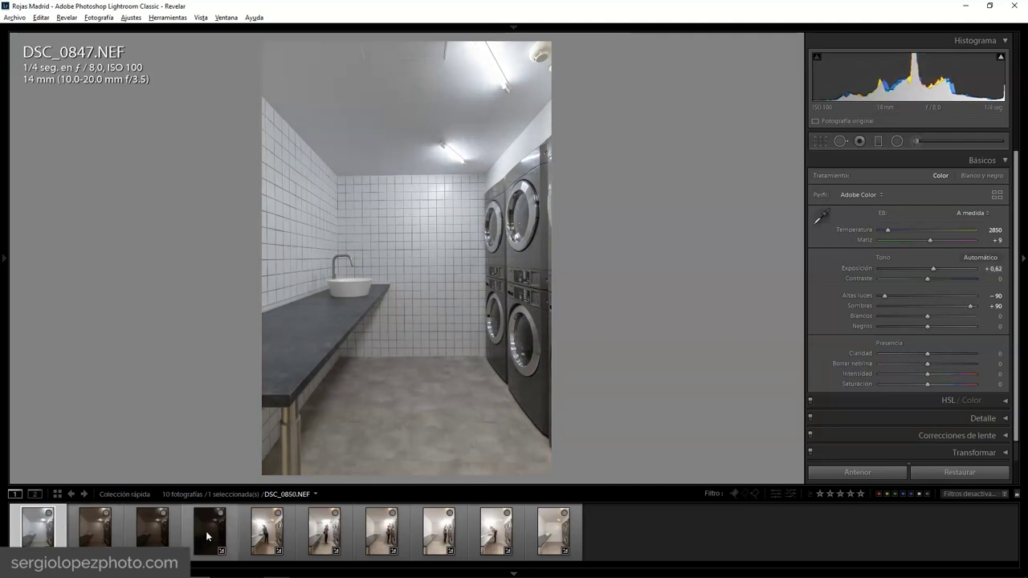
Step: Synchronize the white balance and exposure of DSC_0847.NEF to all ten laundry room photos
{"action": "key", "text": "ctrl+a"}
{"action": "left_click", "coordinate": [861, 472]}
{"action": "left_click", "coordinate": [935, 560]}
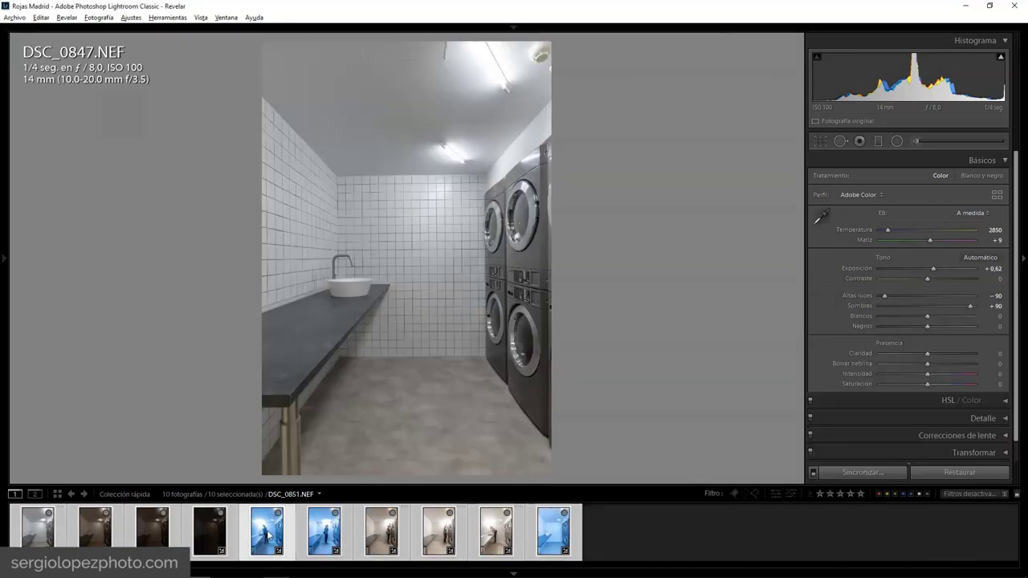
Step: Correct the white balance of the flash photo DSC_0851.NEF by sampling its ceiling as neutral
{"action": "left_click", "coordinate": [268, 534]}
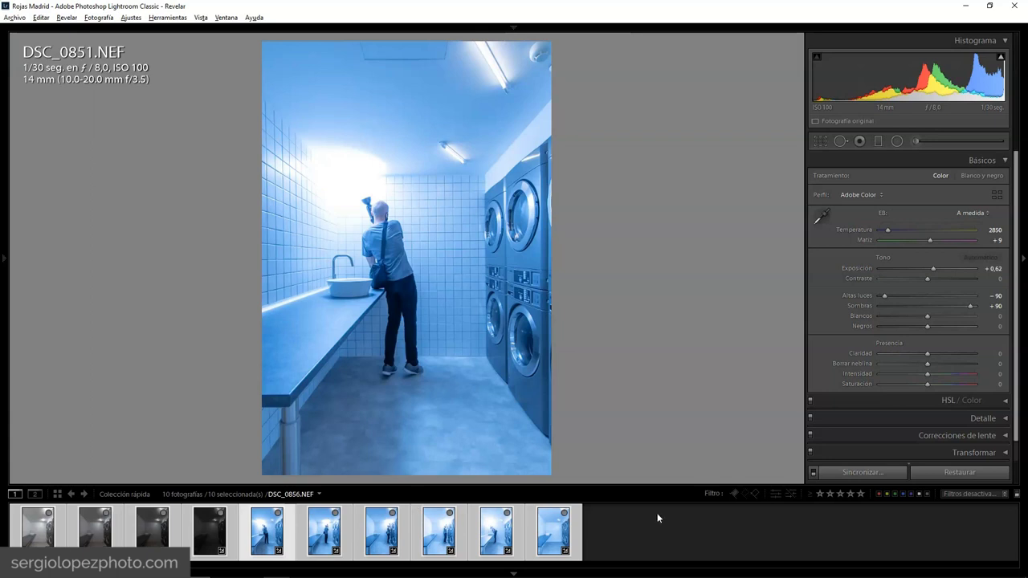
{"action": "left_click", "coordinate": [266, 530]}
{"action": "left_click", "coordinate": [821, 216]}
{"action": "left_click", "coordinate": [408, 98]}
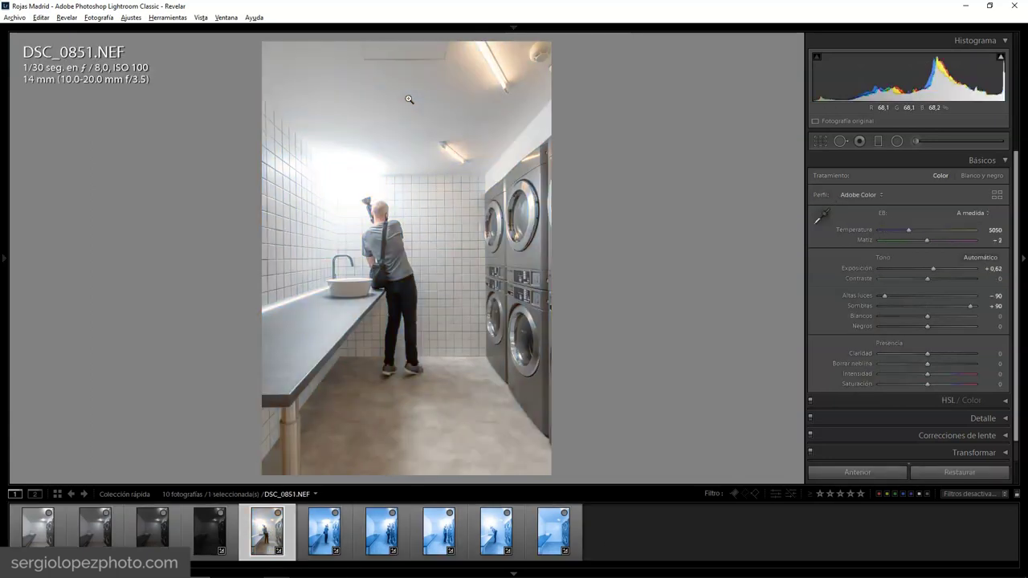
Step: Synchronize the settings of DSC_0851.NEF to the flash photos through DSC_0856.NEF
{"action": "left_click", "coordinate": [555, 532], "text": "shift"}
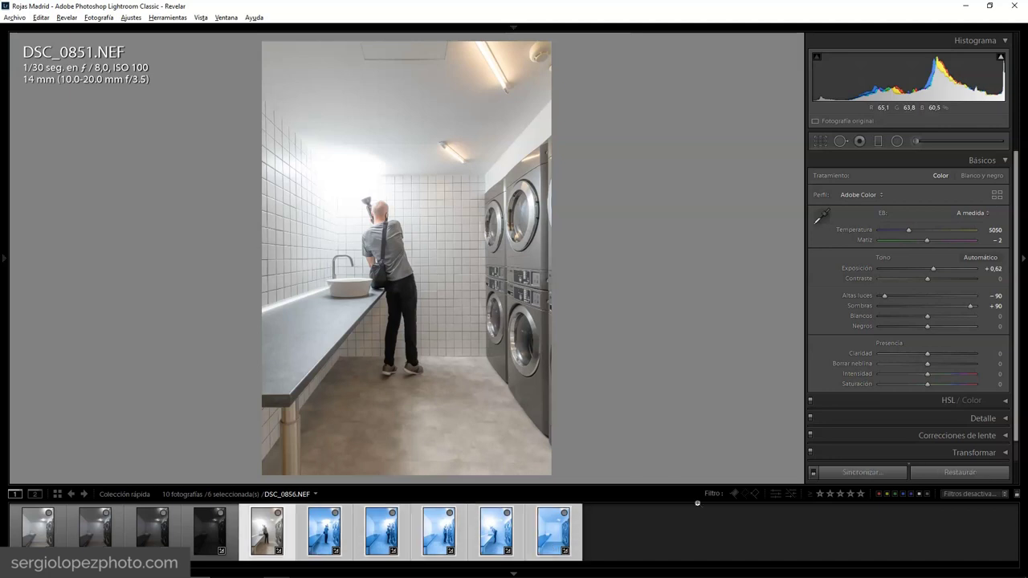
{"action": "left_click", "coordinate": [861, 472]}
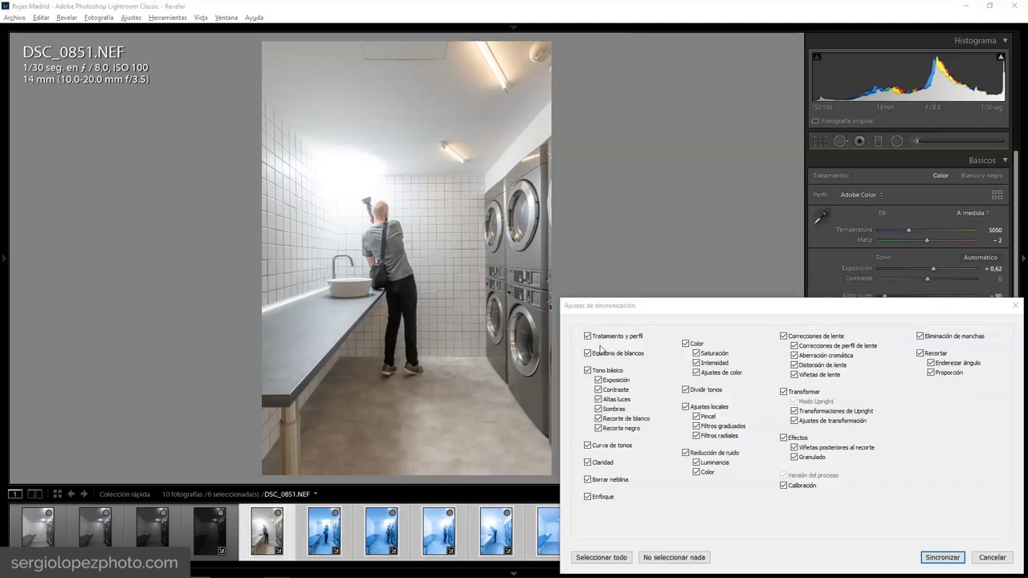
{"action": "left_click", "coordinate": [942, 558]}
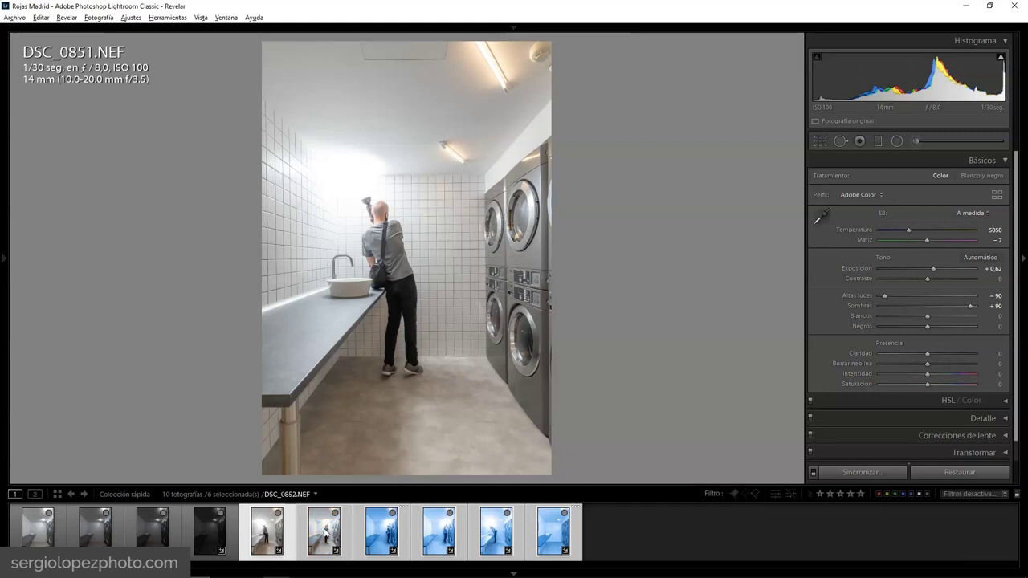
Step: Select DSC_0847.NEF and DSC_0851.NEF and compare the ambient and flash exposures
{"action": "left_click", "coordinate": [612, 544]}
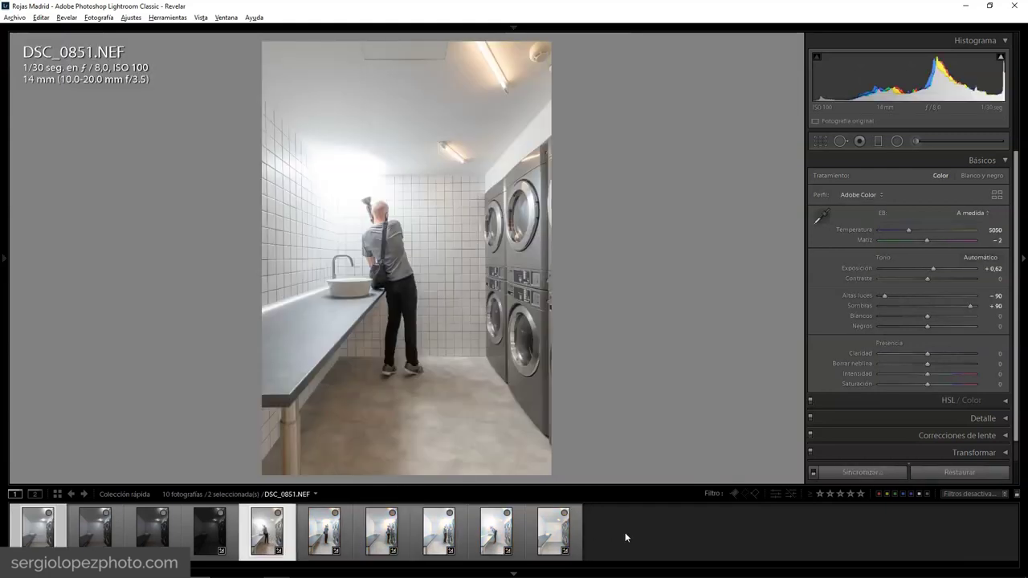
{"action": "key", "text": "Left"}
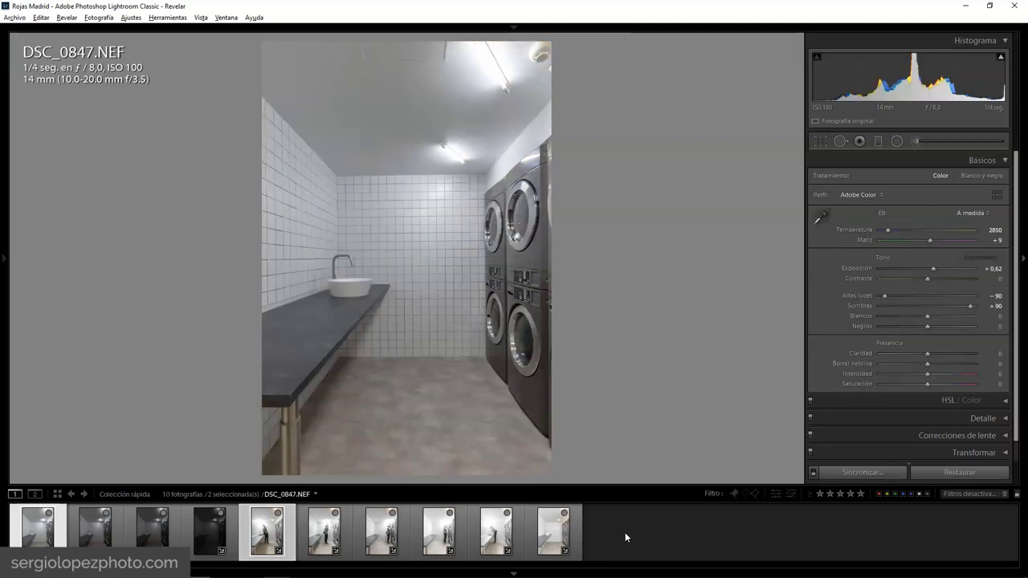
Step: Compare the ambient exposures DSC_0847.NEF to DSC_0849.NEF and remove DSC_0850.NEF from the quick collection
{"action": "key", "text": "Right"}
{"action": "key", "text": "Right"}
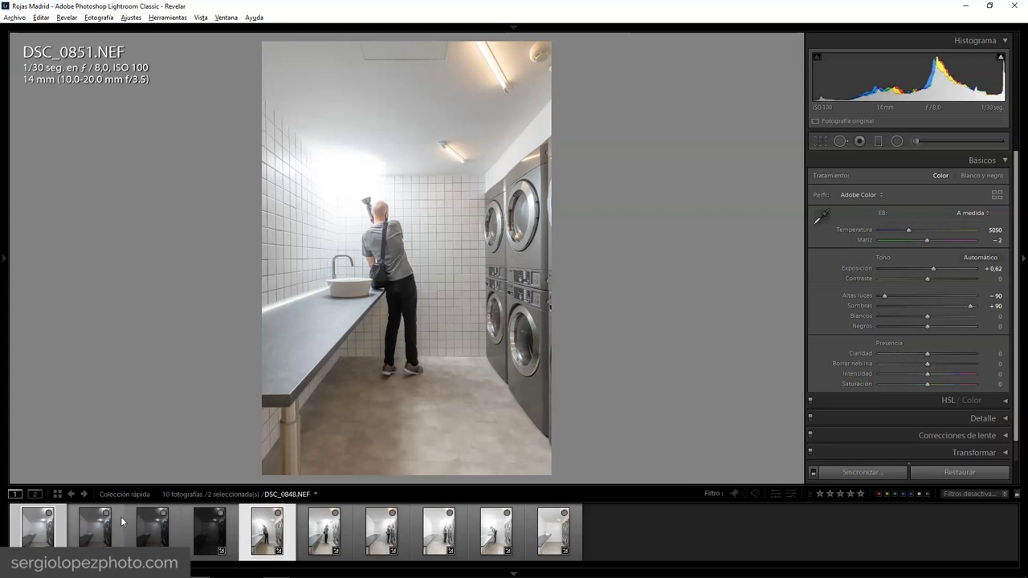
{"action": "left_click", "coordinate": [97, 536]}
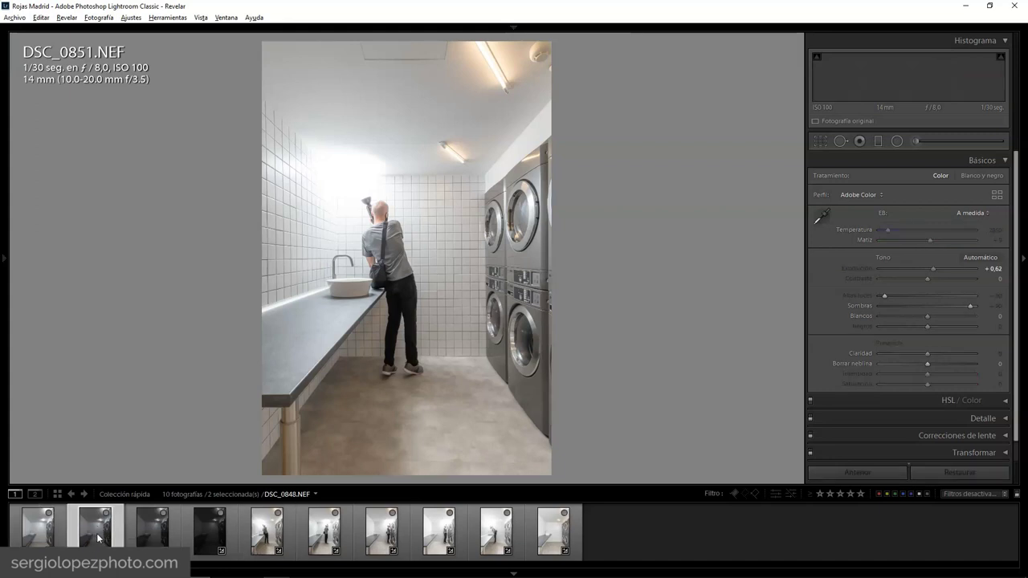
{"action": "left_click", "coordinate": [40, 533]}
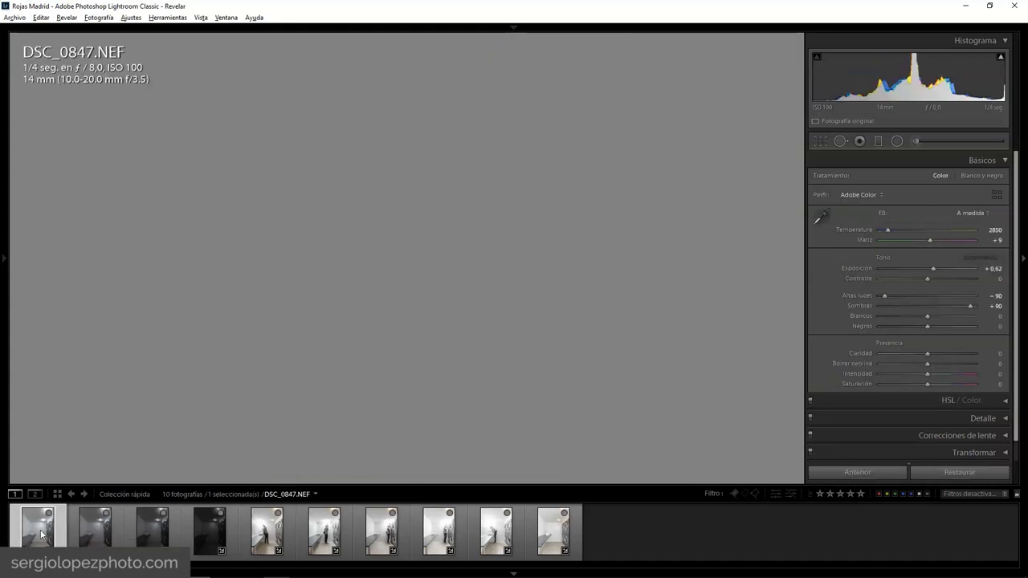
{"action": "left_click", "coordinate": [90, 533]}
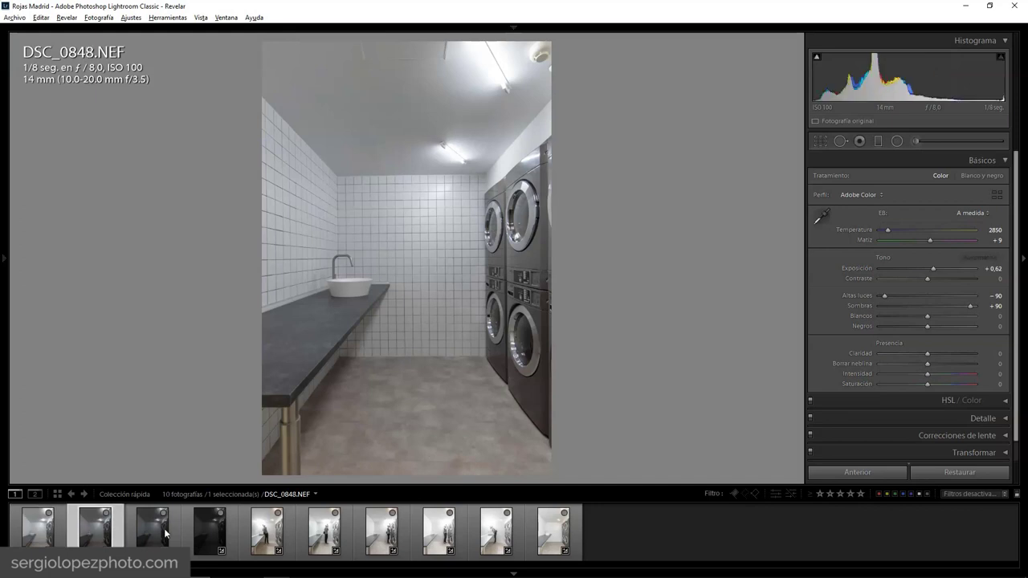
{"action": "left_click", "coordinate": [164, 534]}
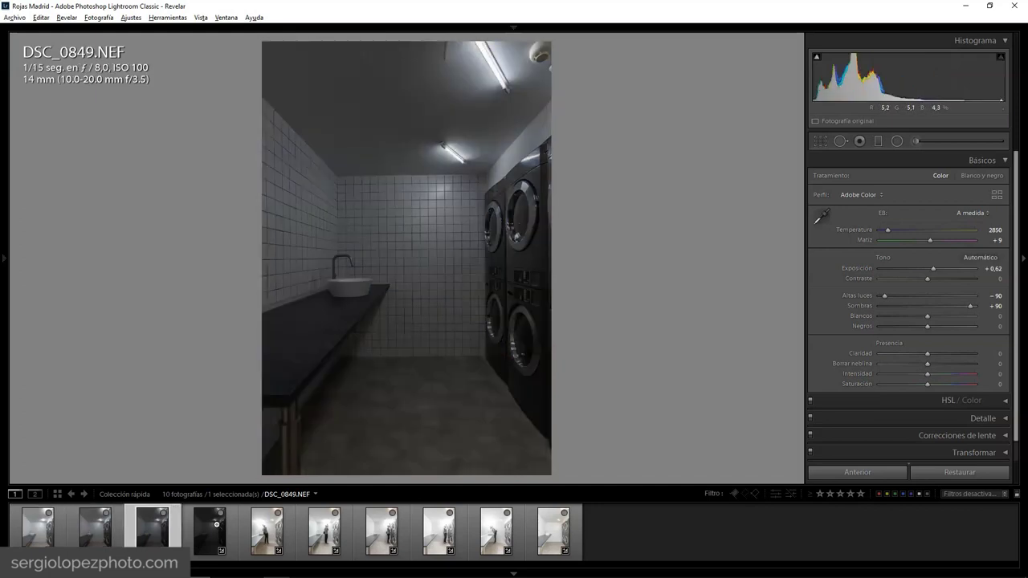
{"action": "left_click", "coordinate": [220, 514]}
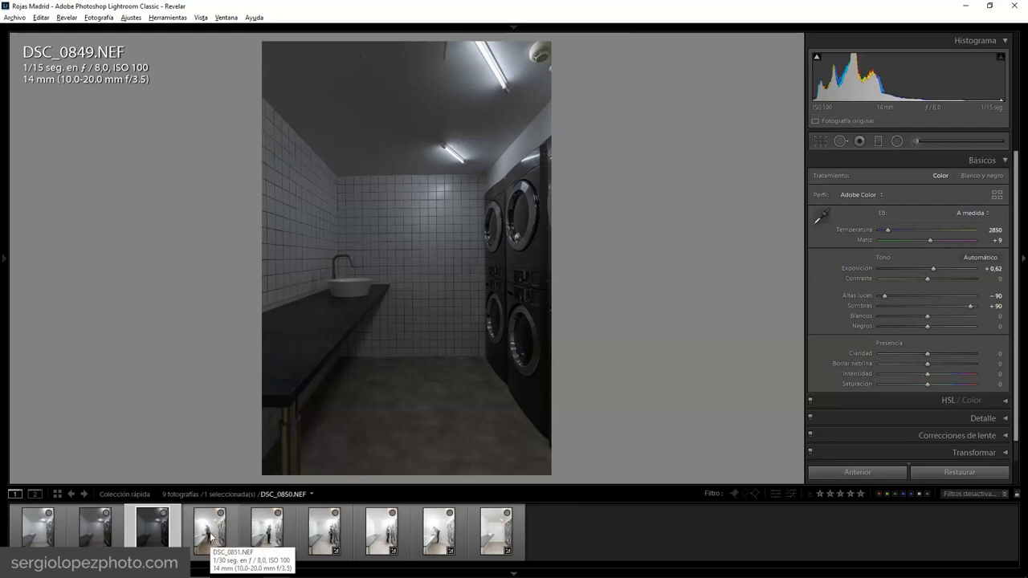
Step: Lower the flash photos' exposure: DSC_0851.NEF to +0.34, DSC_0852.NEF to about +0.39 and DSC_0853.NEF to about +0.45
{"action": "left_click", "coordinate": [208, 542]}
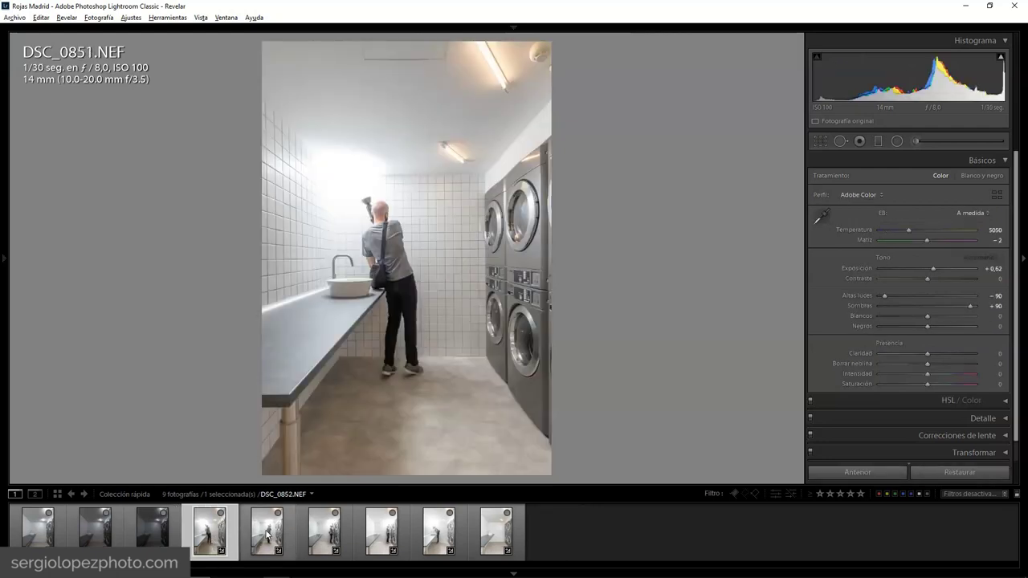
{"action": "left_click_drag", "start_coordinate": [941, 271], "coordinate": [931, 267]}
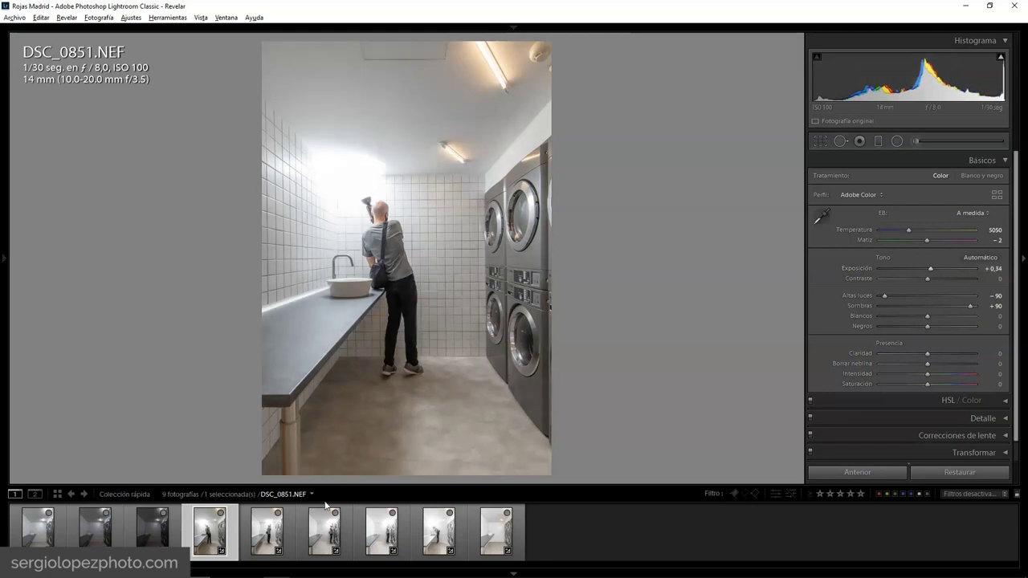
{"action": "left_click", "coordinate": [267, 530]}
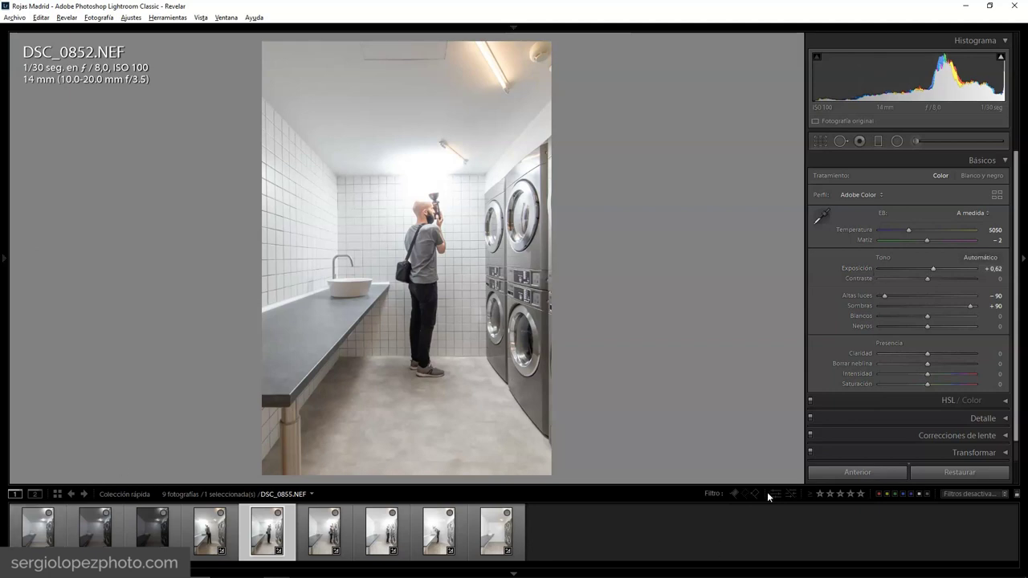
{"action": "left_click_drag", "start_coordinate": [937, 274], "coordinate": [934, 274]}
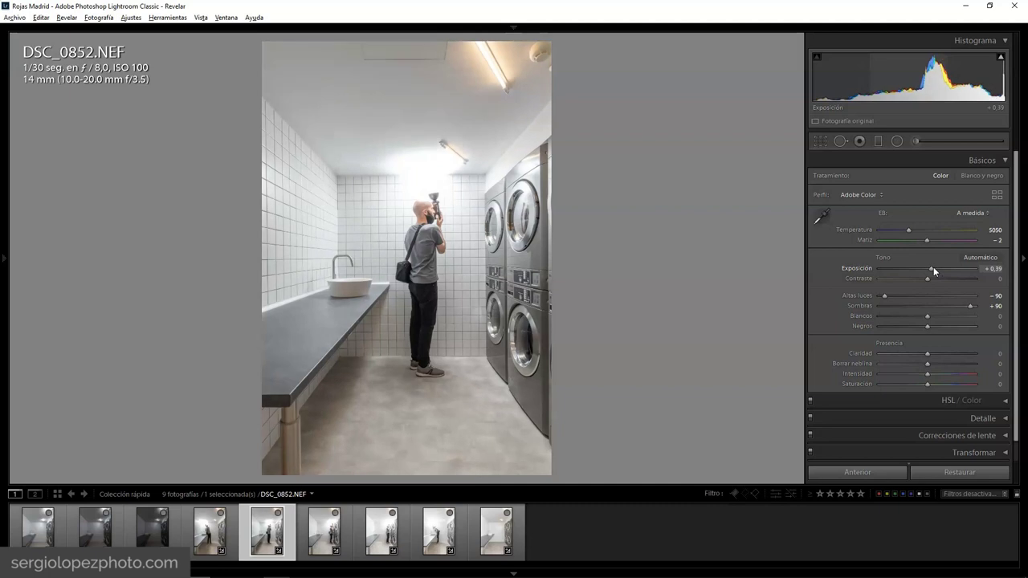
{"action": "key", "text": "Right"}
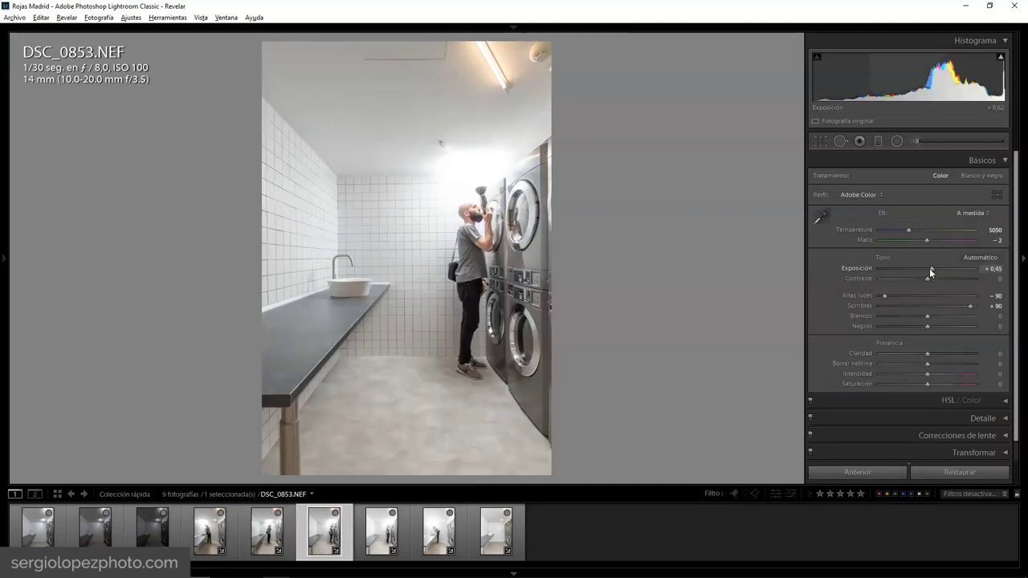
{"action": "left_click_drag", "start_coordinate": [931, 273], "coordinate": [930, 272]}
Step: Reset the exposure of DSC_0854.NEF, and remove DSC_0854.NEF and DSC_0855.NEF from the quick collection
{"action": "left_click", "coordinate": [393, 521]}
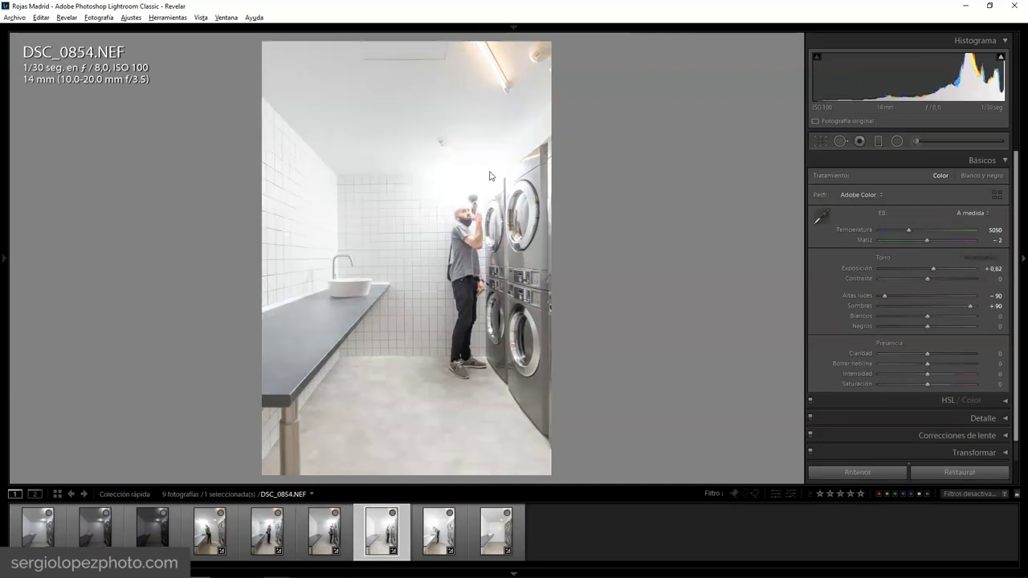
{"action": "double_click", "coordinate": [860, 270]}
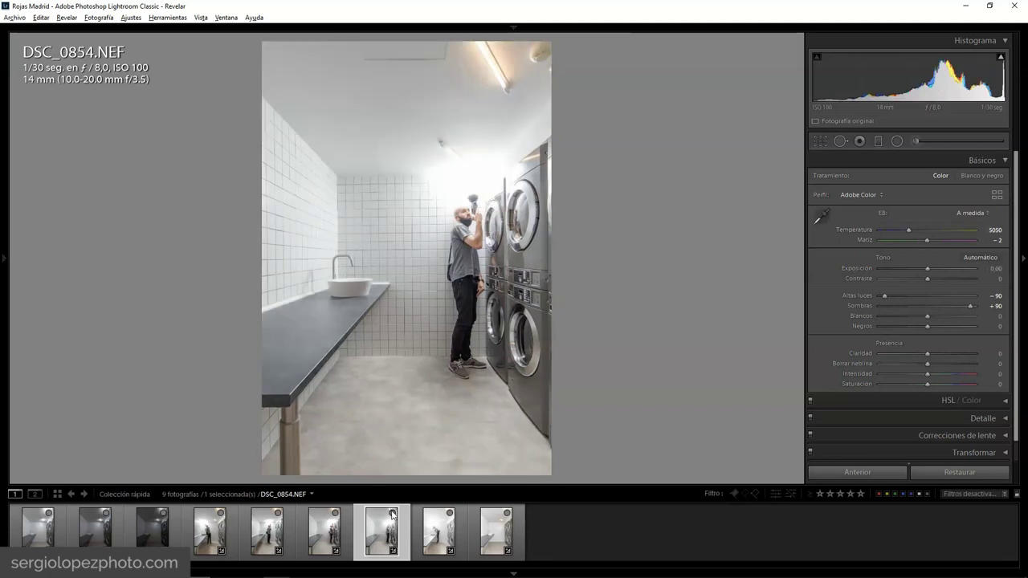
{"action": "left_click", "coordinate": [393, 514]}
{"action": "left_click", "coordinate": [393, 514]}
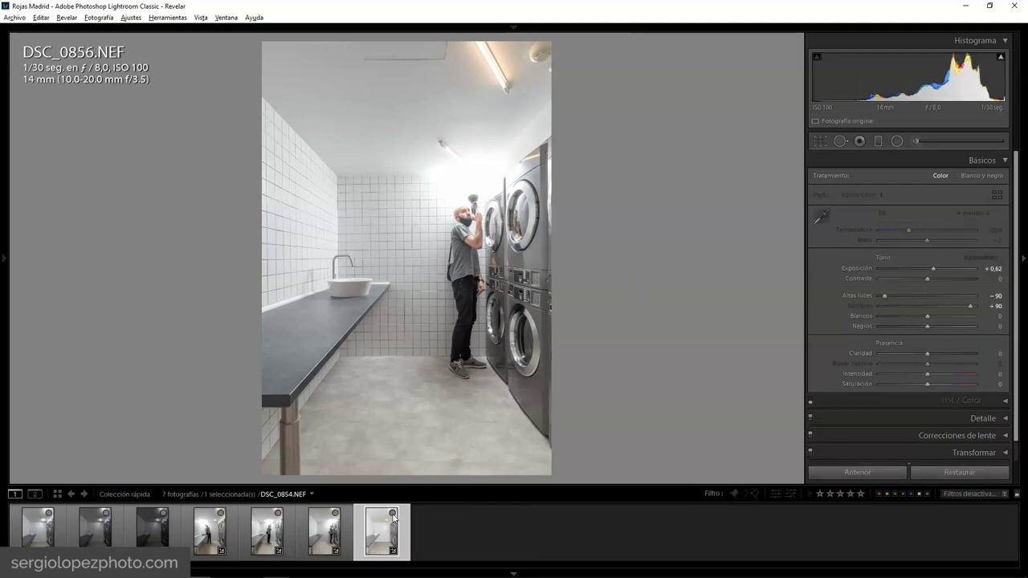
Step: Set the exposure of DSC_0856.NEF to +0.45 and open all photos of the quick collection as layers in Photoshop
{"action": "left_click", "coordinate": [932, 268]}
{"action": "left_click_drag", "start_coordinate": [931, 268], "coordinate": [928, 269]}
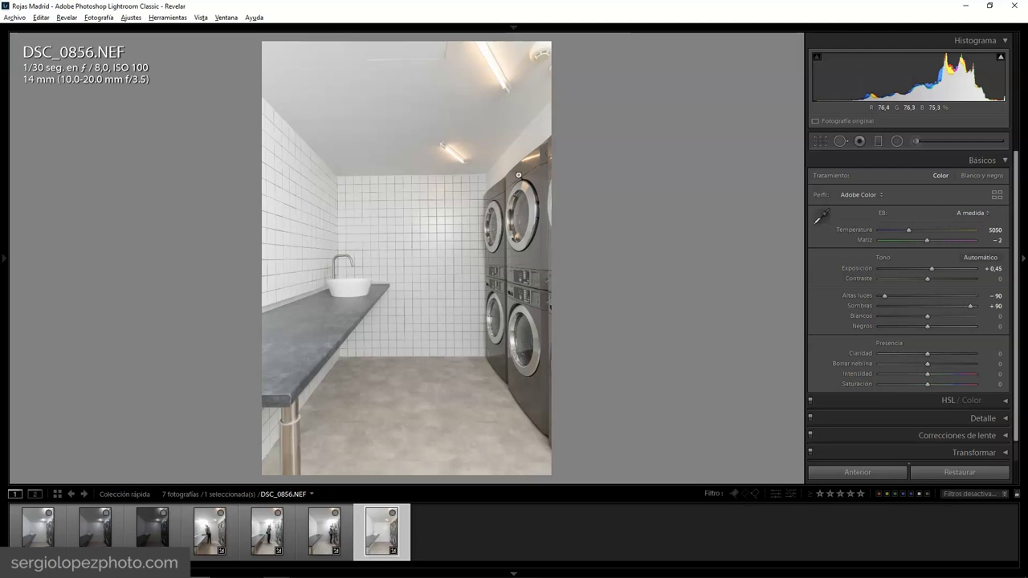
{"action": "left_click", "coordinate": [39, 532], "text": "shift"}
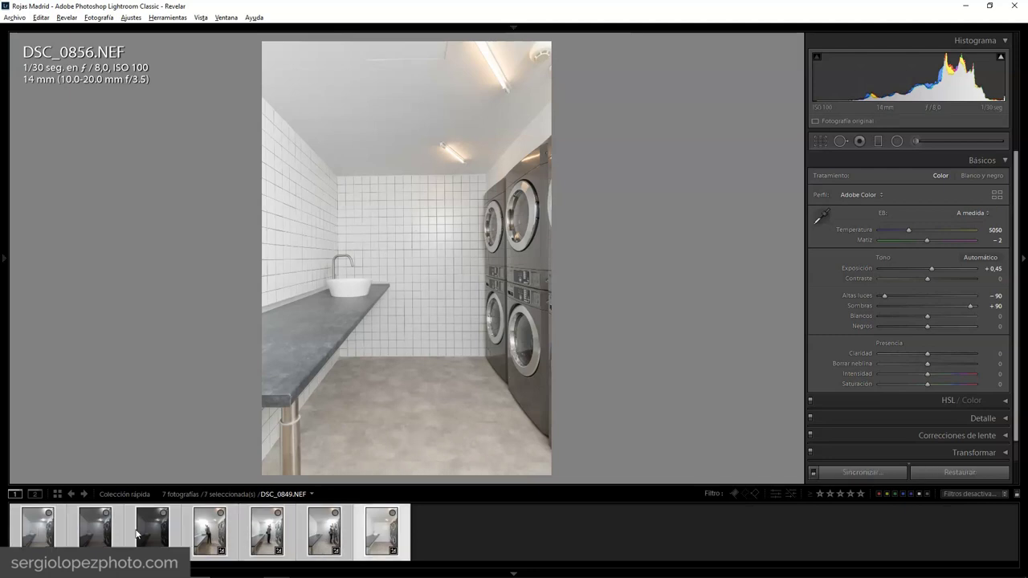
{"action": "mouse_move", "coordinate": [184, 285]}
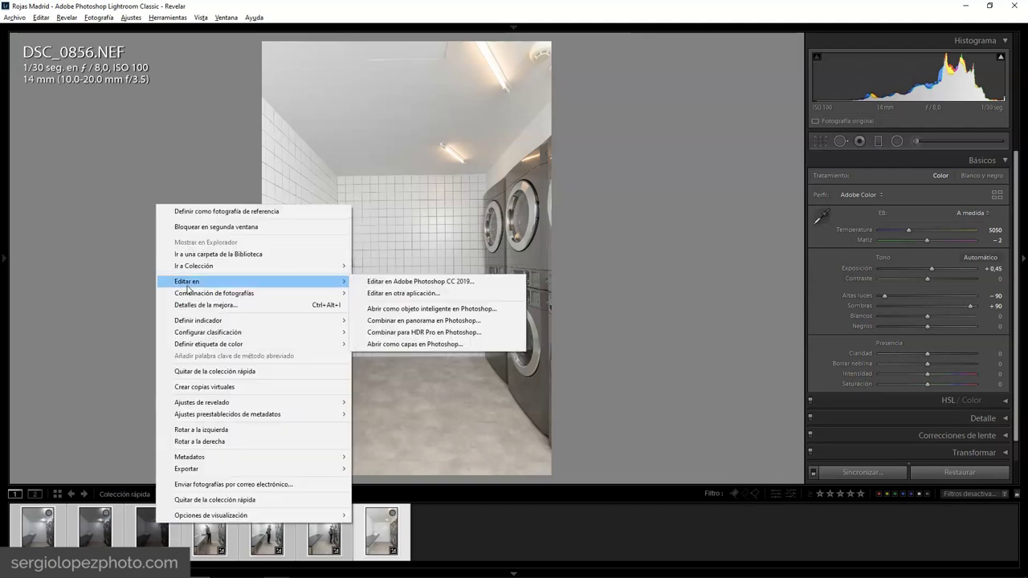
{"action": "left_click", "coordinate": [403, 344]}
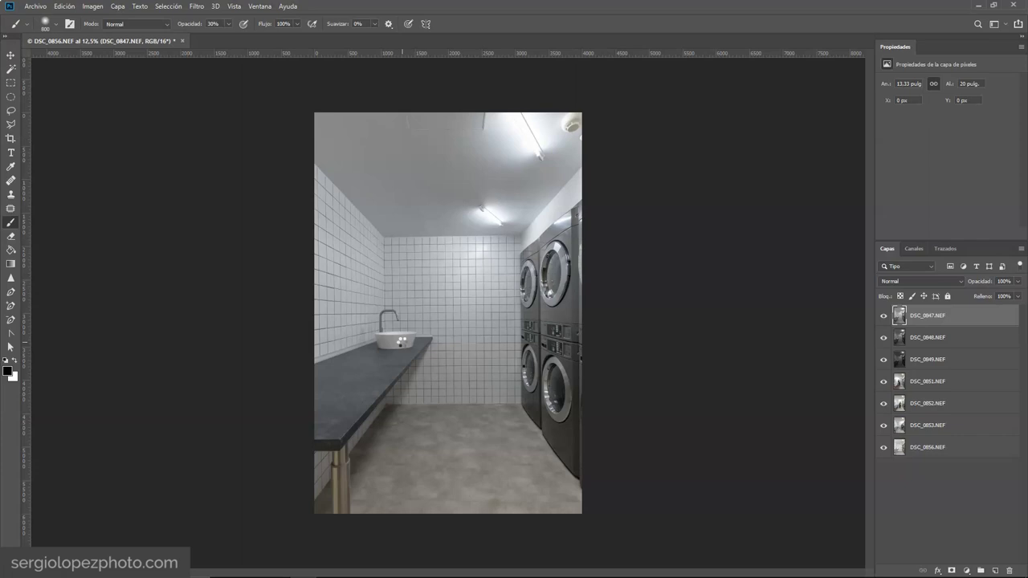
Step: Sort the layers into Ambiente and Flash groups, stacking the ambient exposures DSC_0849, DSC_0848 and DSC_0847 from top to bottom
{"action": "left_click_drag", "start_coordinate": [938, 329], "coordinate": [934, 354]}
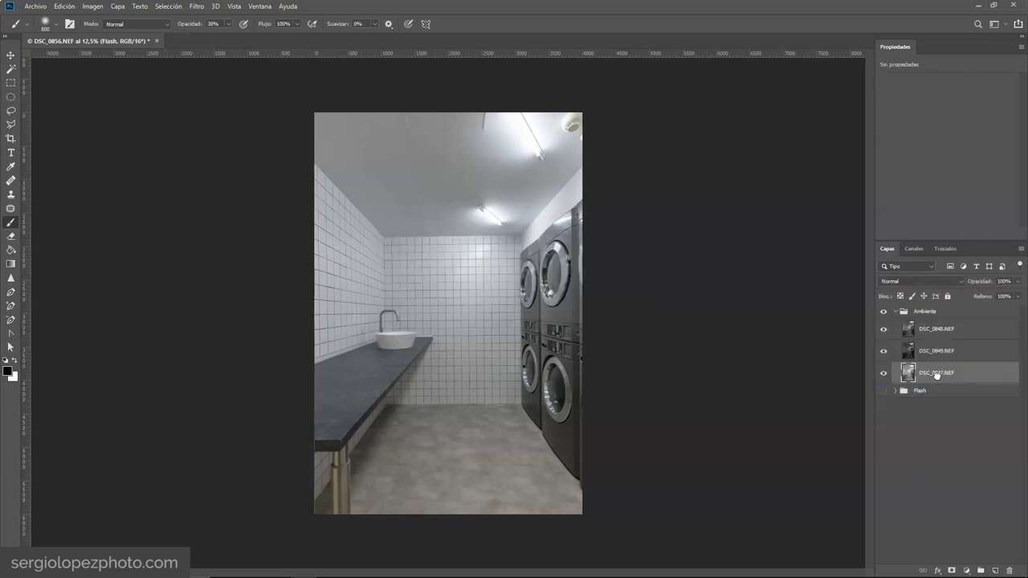
{"action": "left_click", "coordinate": [936, 330]}
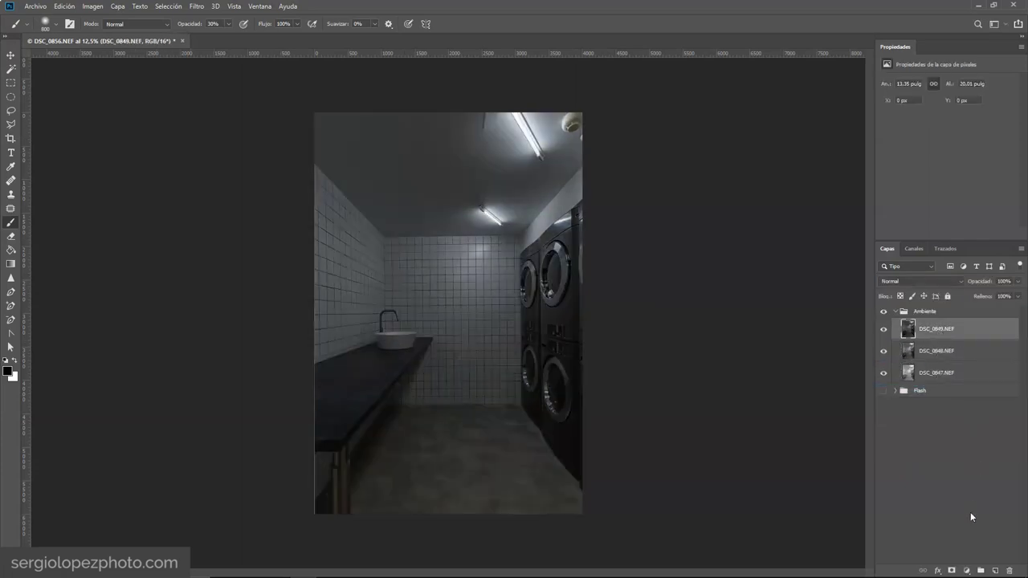
Step: Add black layer masks to DSC_0849.NEF and DSC_0848.NEF in the Ambiente group
{"action": "left_click", "coordinate": [952, 570], "text": "alt"}
{"action": "left_click", "coordinate": [936, 353]}
{"action": "left_click", "coordinate": [952, 570], "text": "alt"}
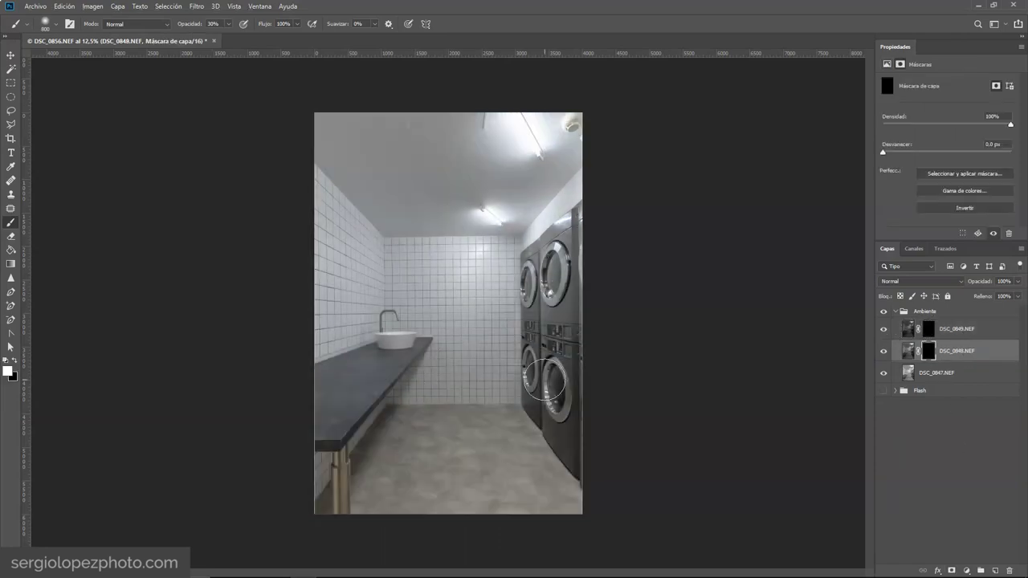
Step: Paint the masks of DSC_0848.NEF and DSC_0849.NEF in white at 10% brush opacity over the ceiling lights
{"action": "key", "text": "ctrl+0"}
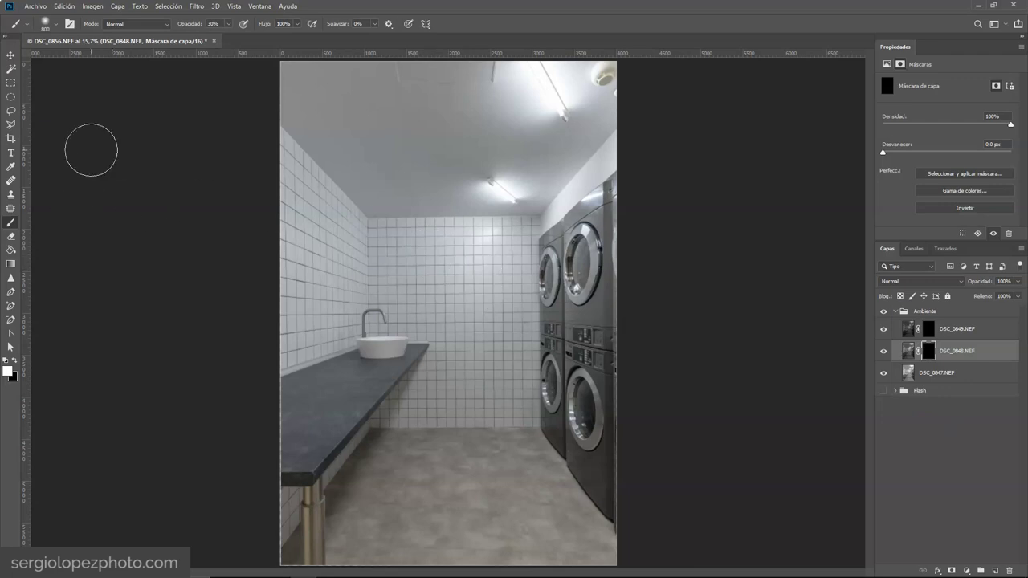
{"action": "left_click_drag", "start_coordinate": [219, 23], "coordinate": [176, 37]}
{"action": "key", "text": "1"}
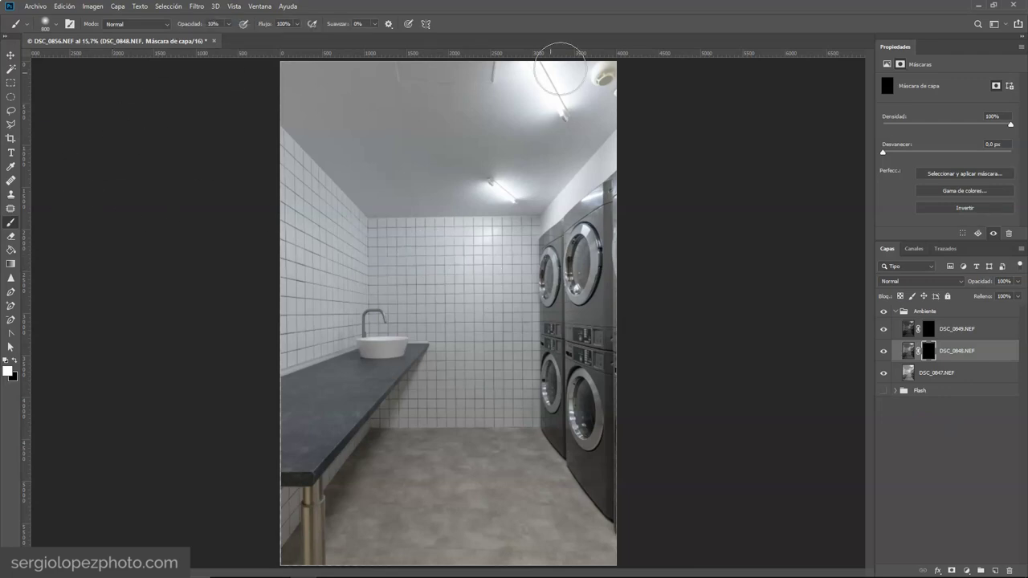
{"action": "mouse_move", "coordinate": [555, 91]}
{"action": "left_mouse_down"}
{"action": "mouse_move", "coordinate": [535, 72]}
{"action": "mouse_move", "coordinate": [557, 95]}
{"action": "mouse_move", "coordinate": [538, 83]}
{"action": "left_mouse_up"}
{"action": "mouse_move", "coordinate": [502, 208]}
{"action": "left_mouse_down"}
{"action": "mouse_move", "coordinate": [500, 193]}
{"action": "mouse_move", "coordinate": [518, 196]}
{"action": "left_mouse_up"}
{"action": "mouse_move", "coordinate": [573, 91]}
{"action": "left_mouse_down"}
{"action": "mouse_move", "coordinate": [537, 74]}
{"action": "mouse_move", "coordinate": [551, 94]}
{"action": "mouse_move", "coordinate": [529, 67]}
{"action": "left_mouse_up"}
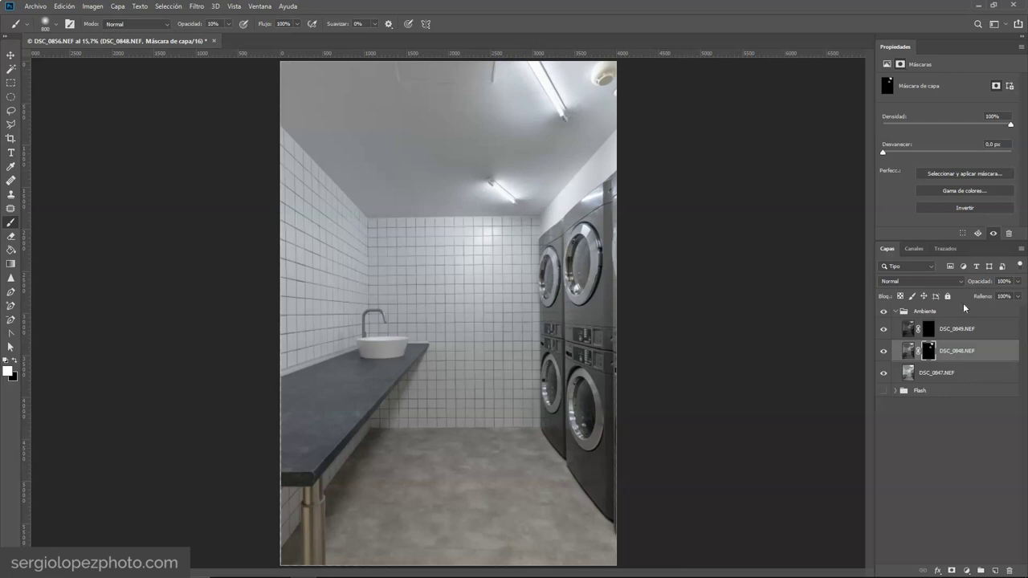
{"action": "left_click", "coordinate": [929, 331]}
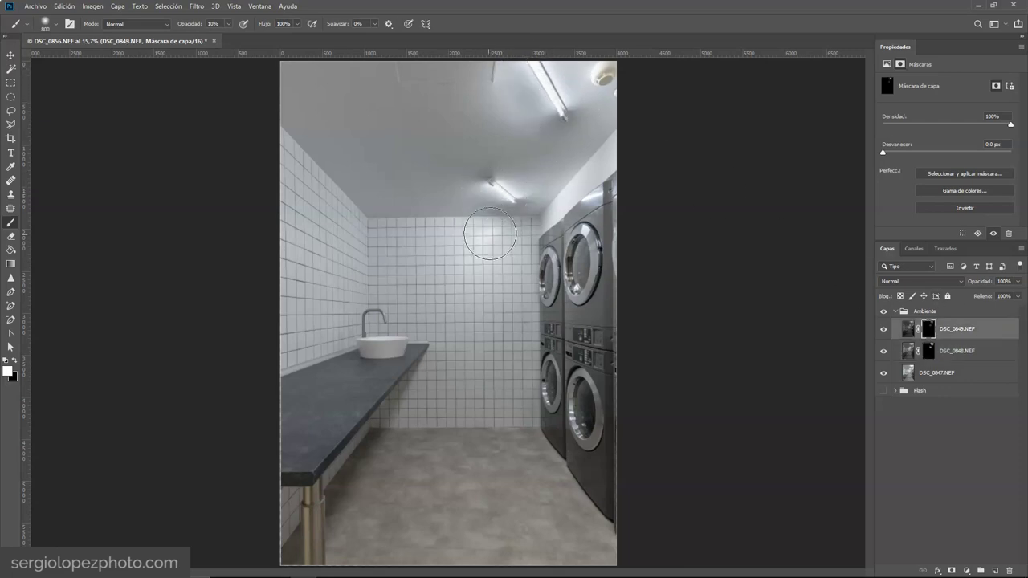
{"action": "key", "text": "x"}
Step: Delete the layer masks of DSC_0849.NEF and DSC_0848.NEF
{"action": "left_click", "coordinate": [928, 329], "text": "shift"}
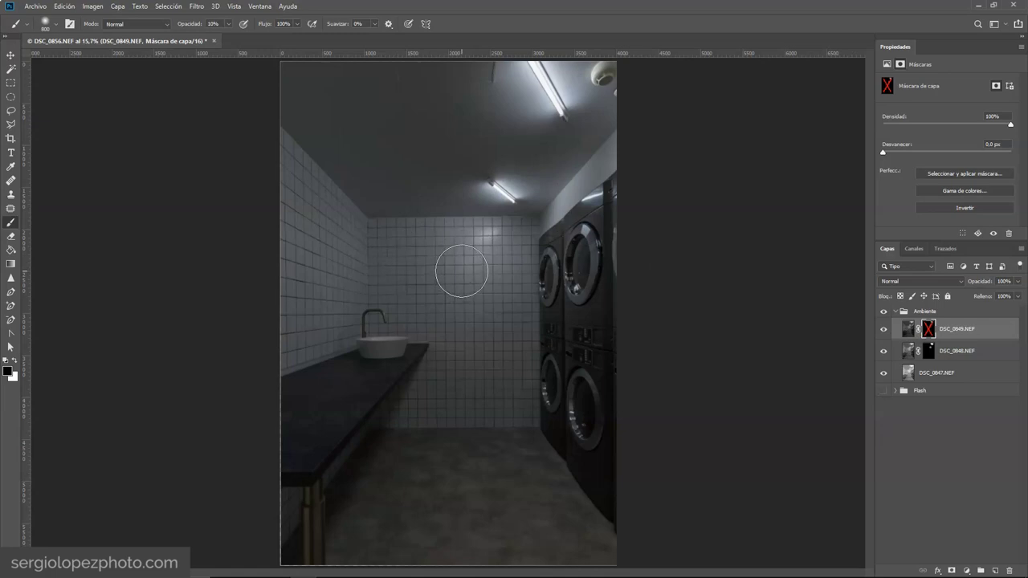
{"action": "right_click", "coordinate": [925, 324]}
{"action": "left_click", "coordinate": [928, 344]}
{"action": "right_click", "coordinate": [929, 351]}
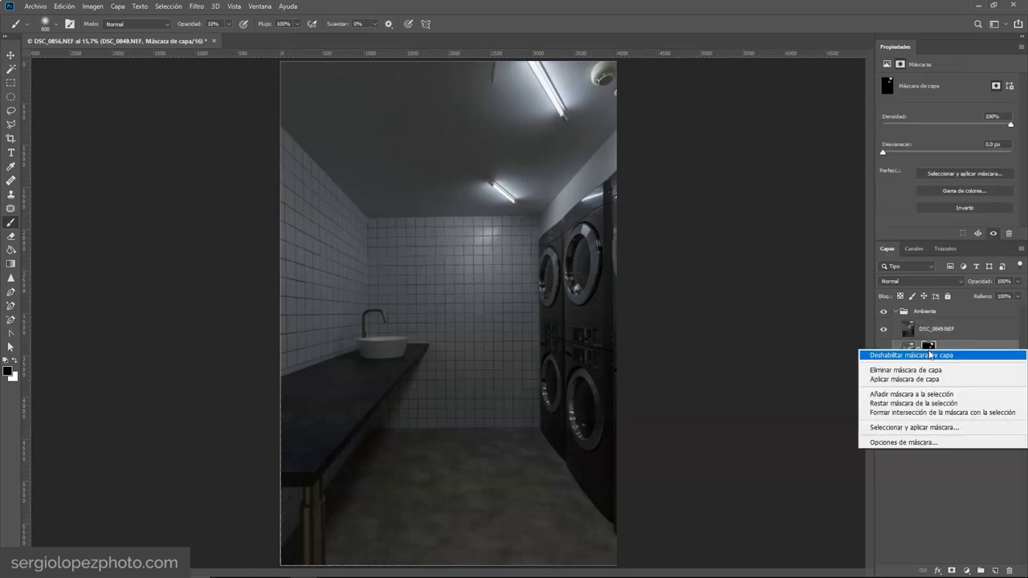
{"action": "left_click", "coordinate": [923, 369]}
Step: Hide the three ambient layers, show the expanded Flash group and compare its lights with DSC_0849.NEF
{"action": "left_click", "coordinate": [894, 392]}
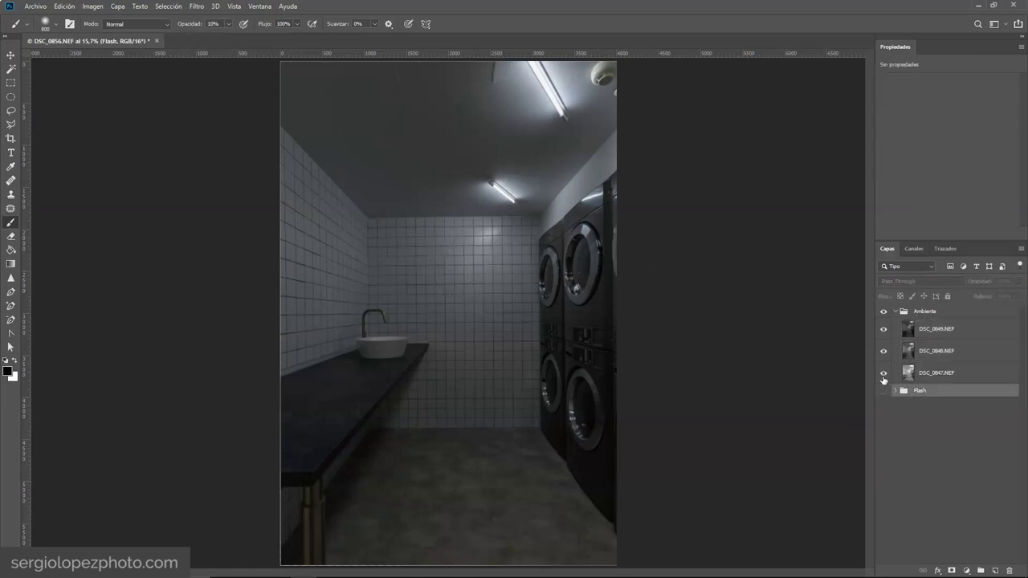
{"action": "left_click", "coordinate": [883, 334]}
{"action": "left_click", "coordinate": [894, 390]}
{"action": "left_click", "coordinate": [884, 390]}
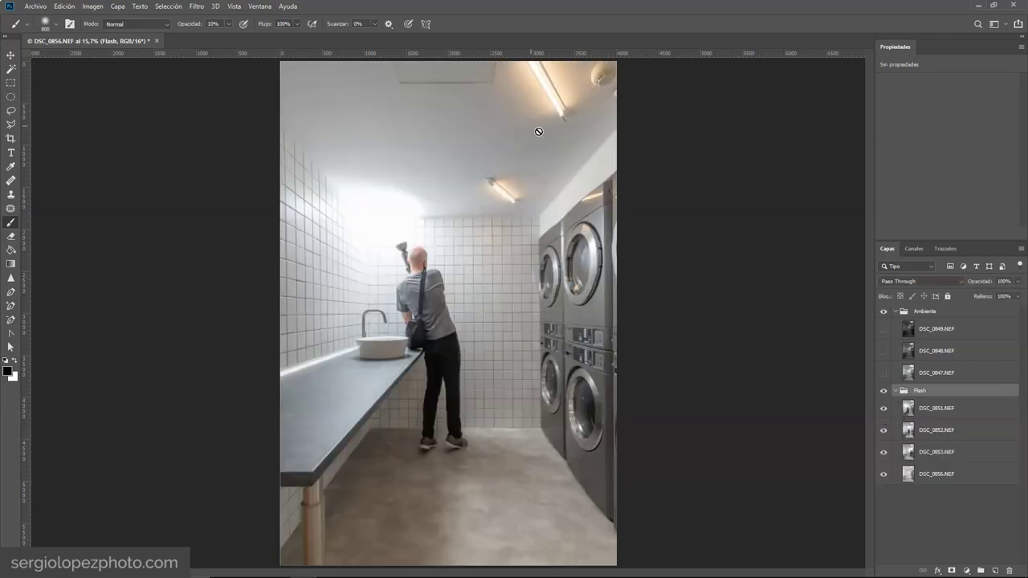
{"action": "left_click", "coordinate": [883, 333]}
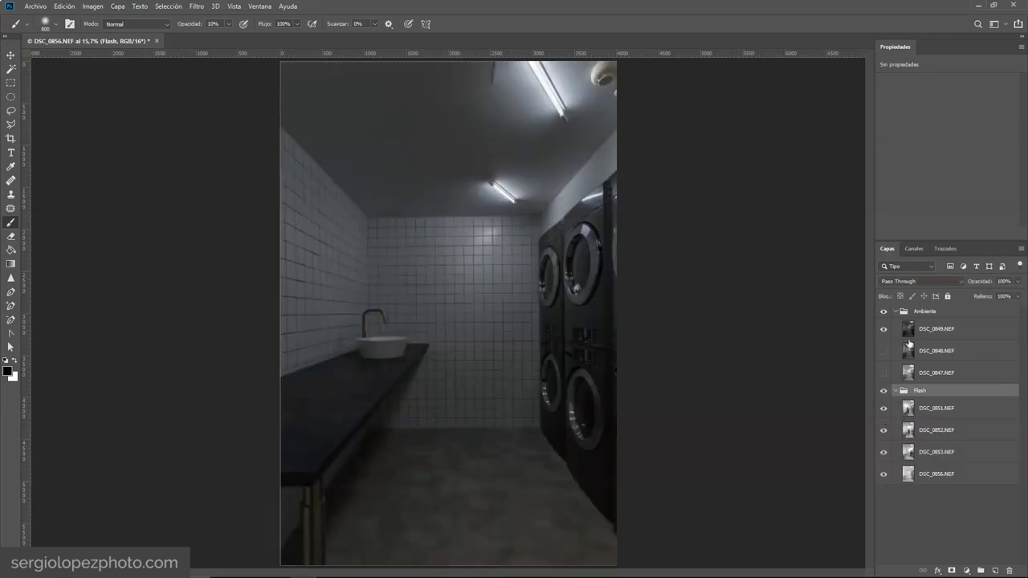
{"action": "left_click", "coordinate": [883, 329]}
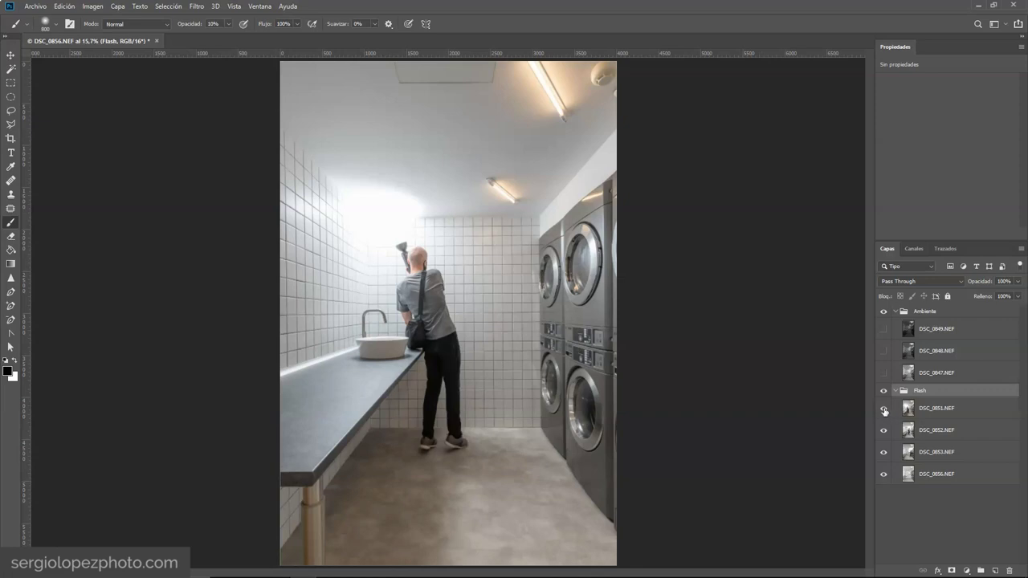
Step: Show DSC_0847.NEF and move it below the Flash group, then place DSC_0848.NEF at the bottom of that group
{"action": "left_click", "coordinate": [883, 374]}
{"action": "left_click_drag", "start_coordinate": [931, 373], "coordinate": [930, 513]}
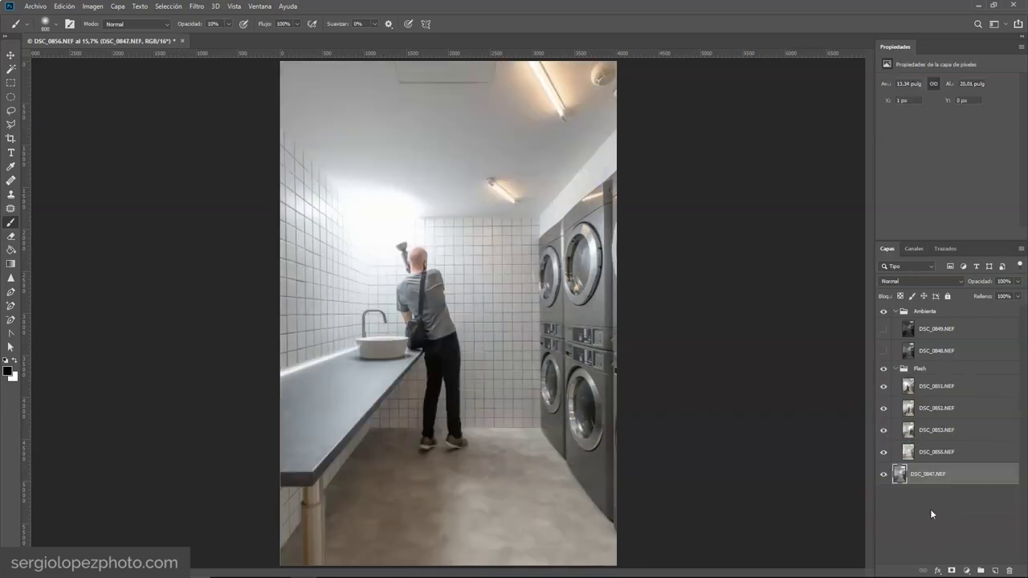
{"action": "left_click_drag", "start_coordinate": [885, 389], "coordinate": [883, 452]}
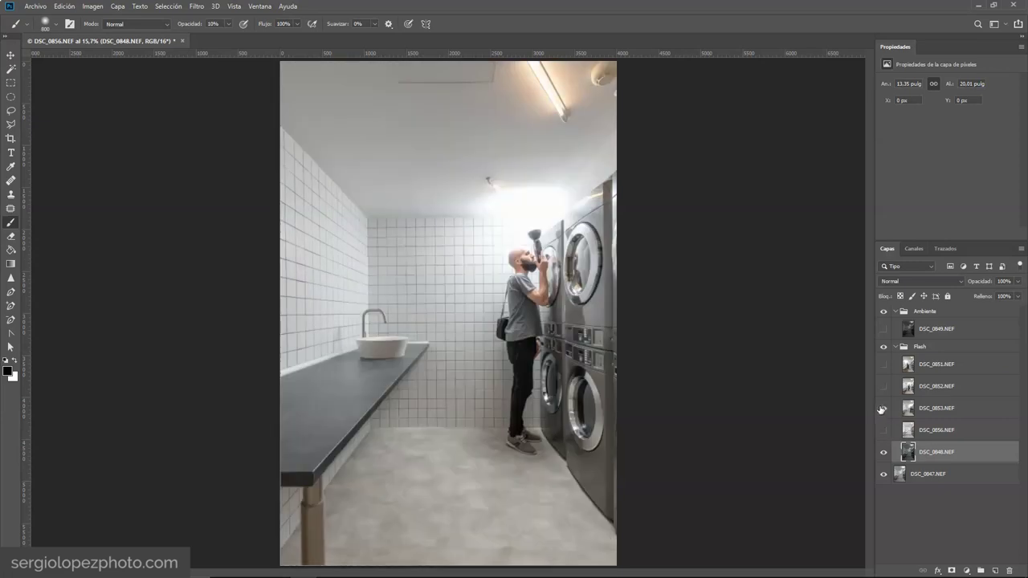
Step: Review the flash layers one at a time, then place DSC_0851.NEF directly above DSC_0847.NEF with a black mask
{"action": "left_click", "coordinate": [882, 408]}
{"action": "left_click", "coordinate": [883, 386]}
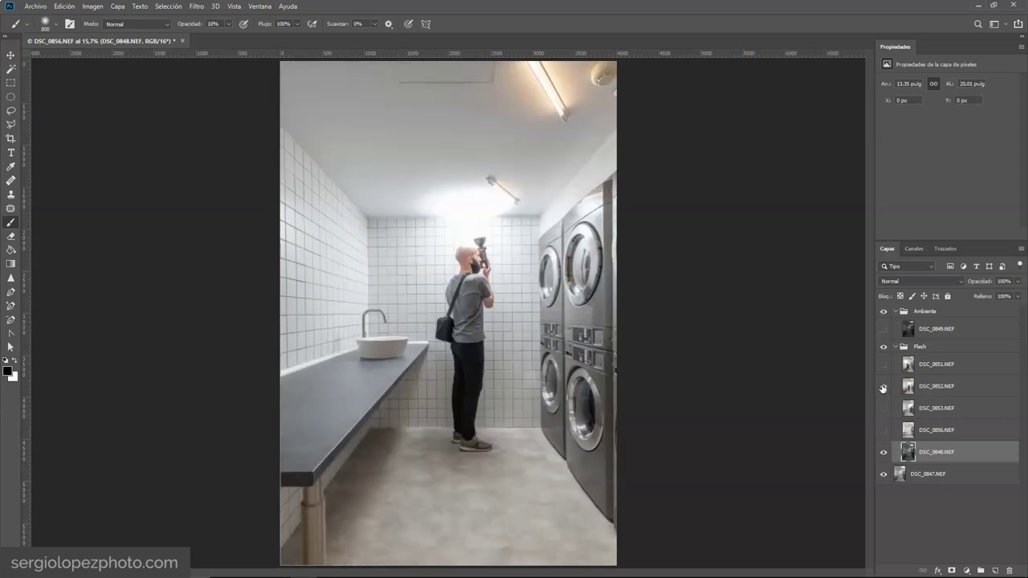
{"action": "left_click", "coordinate": [883, 386]}
{"action": "left_click", "coordinate": [883, 365]}
{"action": "left_click_drag", "start_coordinate": [946, 363], "coordinate": [925, 461]}
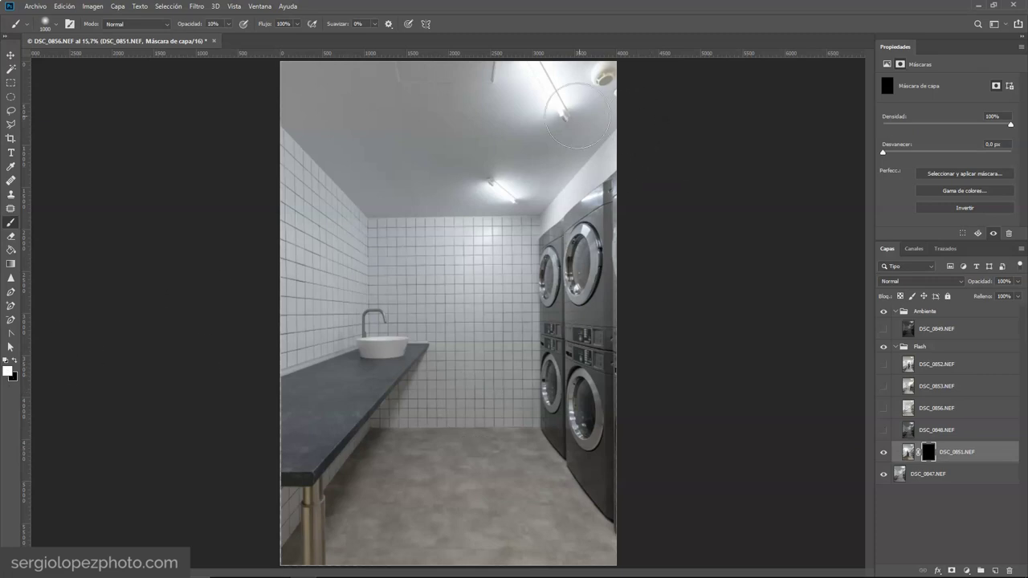
Step: Paint white on the mask of DSC_0851.NEF over the two ceiling tube lights and their surrounding glow
{"action": "left_click", "coordinate": [558, 95]}
{"action": "mouse_move", "coordinate": [556, 96]}
{"action": "left_mouse_down"}
{"action": "mouse_move", "coordinate": [523, 73]}
{"action": "mouse_move", "coordinate": [492, 94]}
{"action": "mouse_move", "coordinate": [519, 105]}
{"action": "mouse_move", "coordinate": [574, 95]}
{"action": "mouse_move", "coordinate": [598, 78]}
{"action": "mouse_move", "coordinate": [502, 178]}
{"action": "mouse_move", "coordinate": [555, 71]}
{"action": "mouse_move", "coordinate": [584, 69]}
{"action": "mouse_move", "coordinate": [527, 62]}
{"action": "mouse_move", "coordinate": [580, 73]}
{"action": "mouse_move", "coordinate": [585, 103]}
{"action": "mouse_move", "coordinate": [552, 116]}
{"action": "mouse_move", "coordinate": [506, 81]}
{"action": "mouse_move", "coordinate": [509, 183]}
{"action": "left_mouse_up"}
{"action": "left_click_drag", "start_coordinate": [577, 87], "coordinate": [558, 86]}
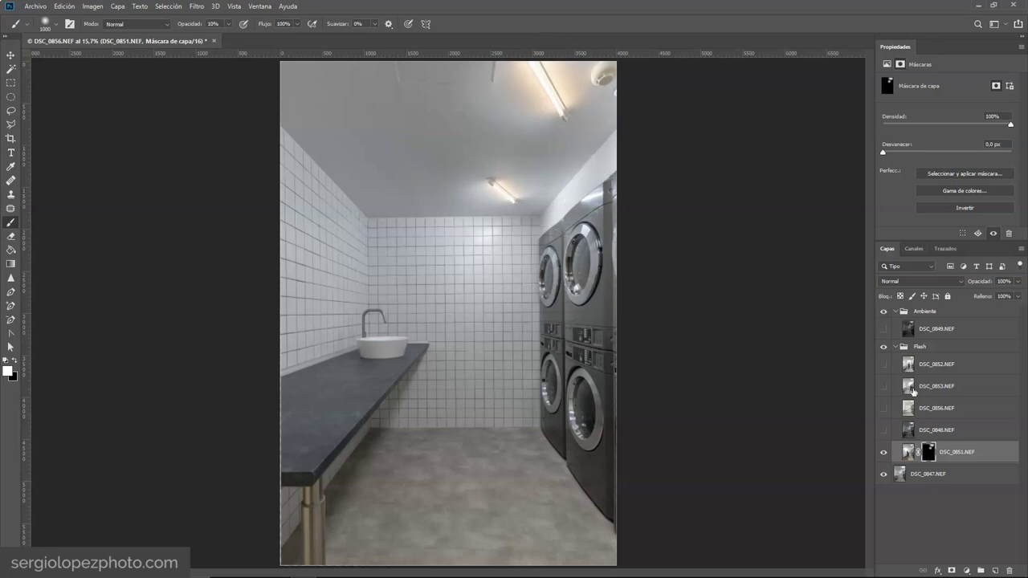
Step: Try the Luminosidad blend mode on DSC_0851.NEF, compare the layer on and off, and return it to Normal
{"action": "left_click", "coordinate": [907, 453]}
{"action": "left_click", "coordinate": [894, 282]}
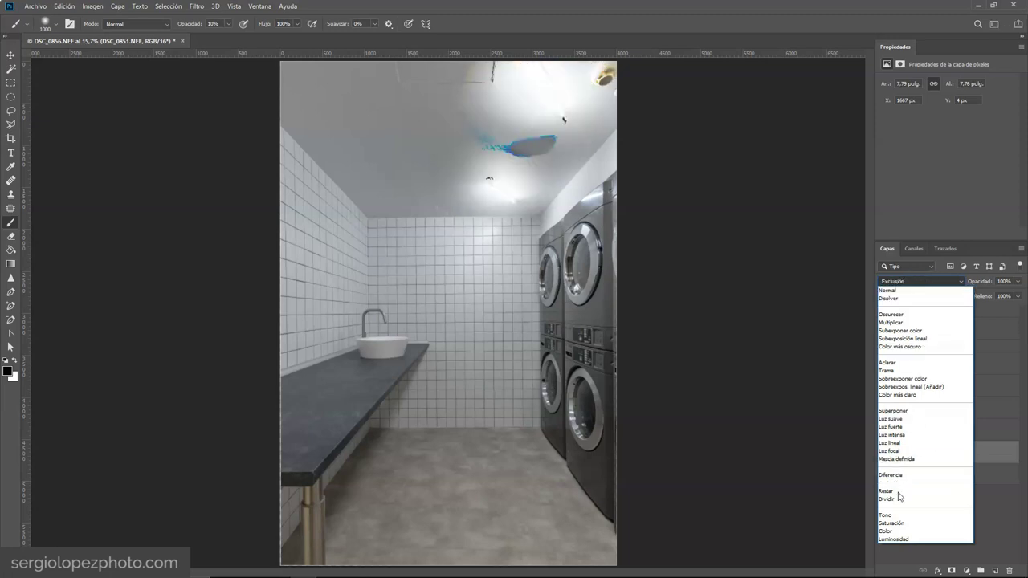
{"action": "left_click", "coordinate": [897, 539]}
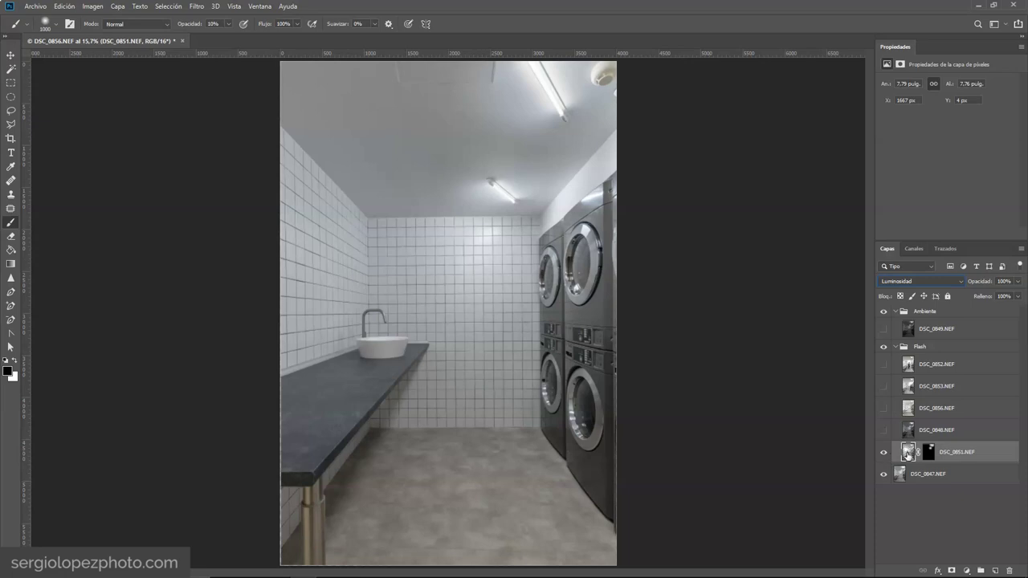
{"action": "left_click", "coordinate": [884, 455]}
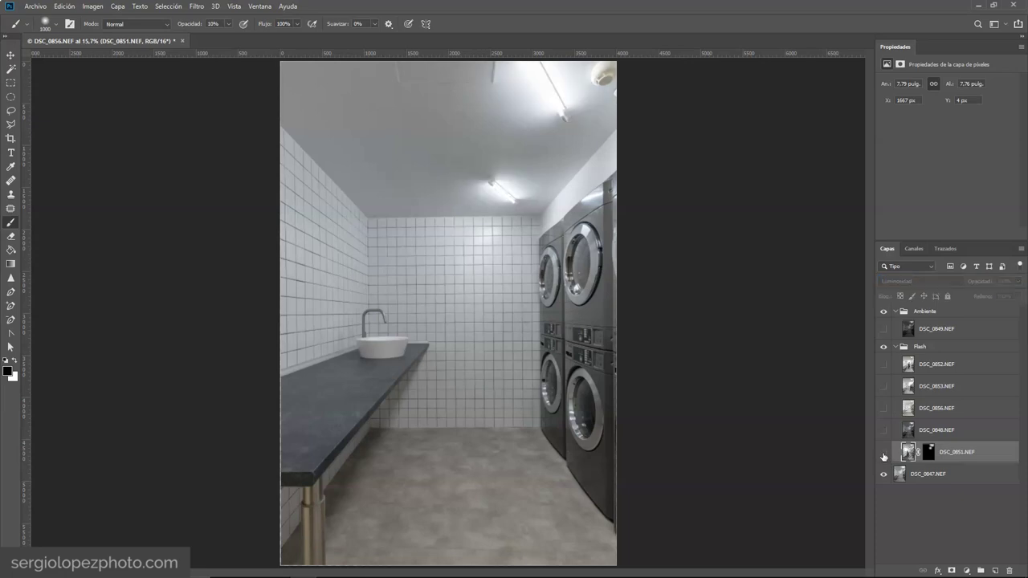
{"action": "left_click", "coordinate": [884, 455]}
{"action": "left_click", "coordinate": [896, 281]}
{"action": "left_click", "coordinate": [892, 284]}
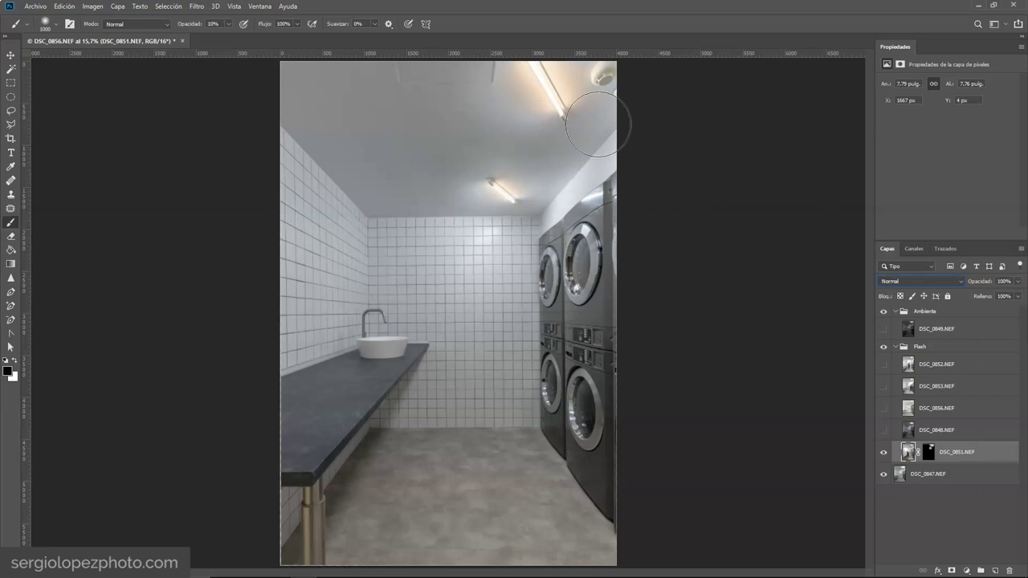
Step: Add a Hue/Saturation adjustment above all groups, lower the yellows' saturation to -81 by sampling the ceiling glow, and compare before and after
{"action": "left_click", "coordinate": [967, 571]}
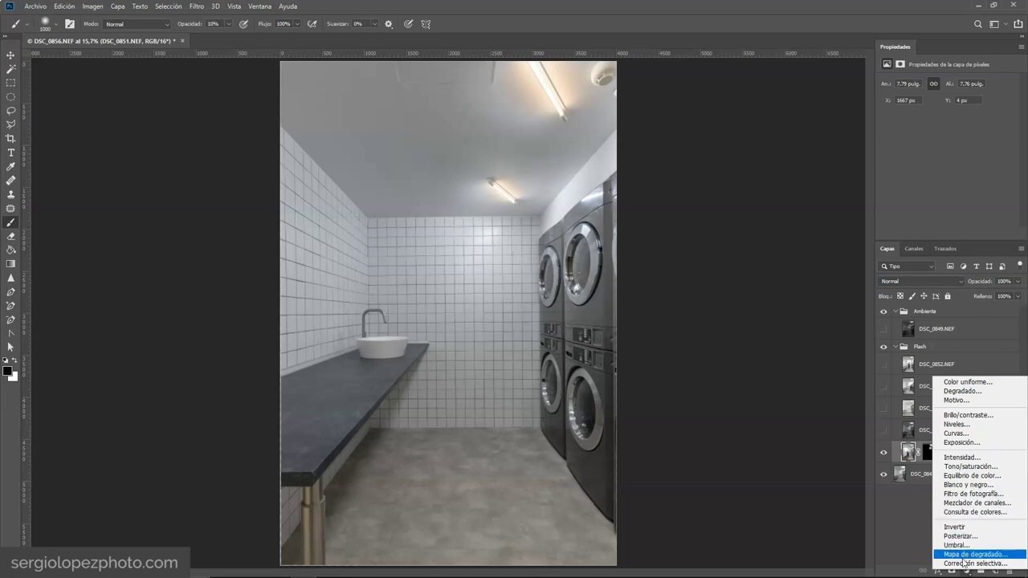
{"action": "left_click", "coordinate": [963, 467]}
{"action": "left_click_drag", "start_coordinate": [909, 452], "coordinate": [910, 311]}
{"action": "left_click", "coordinate": [886, 96]}
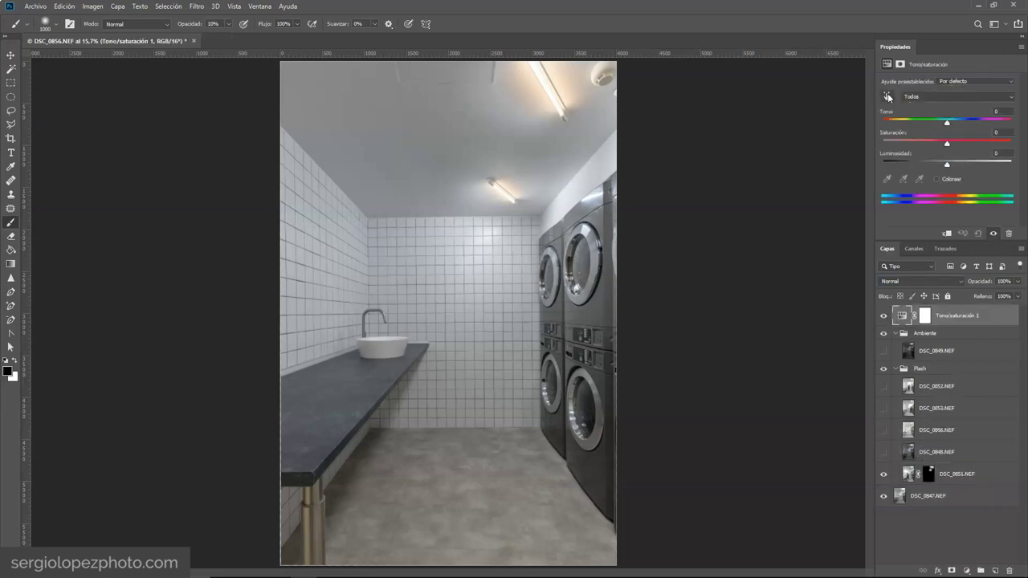
{"action": "left_click_drag", "start_coordinate": [559, 77], "coordinate": [517, 87]}
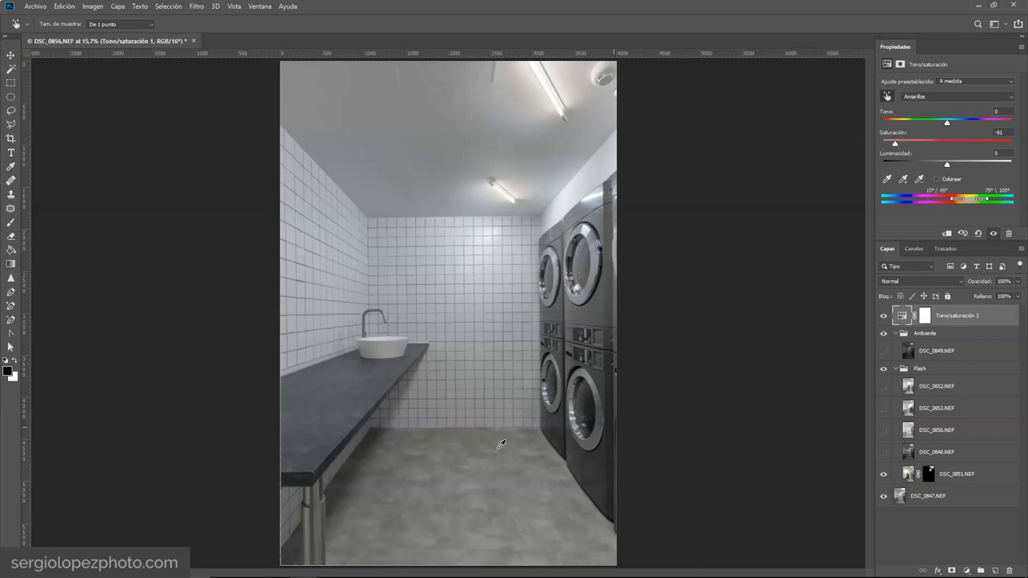
{"action": "left_click", "coordinate": [884, 315]}
{"action": "left_click", "coordinate": [885, 316]}
{"action": "left_click", "coordinate": [884, 315]}
{"action": "left_click", "coordinate": [883, 315]}
Step: Invert the Hue/Saturation layer's mask to black and paint white over the ceiling tube lights
{"action": "left_click", "coordinate": [925, 316]}
{"action": "key", "text": "b"}
{"action": "key", "text": "x"}
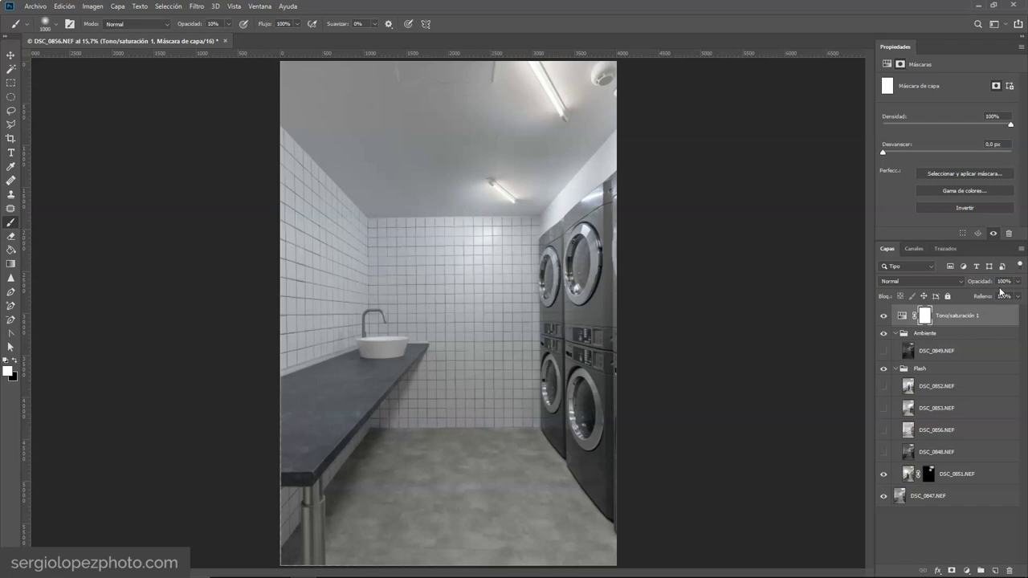
{"action": "key", "text": "ctrl+i"}
{"action": "mouse_move", "coordinate": [512, 184]}
{"action": "left_mouse_down"}
{"action": "mouse_move", "coordinate": [482, 182]}
{"action": "mouse_move", "coordinate": [569, 94]}
{"action": "mouse_move", "coordinate": [553, 105]}
{"action": "mouse_move", "coordinate": [516, 200]}
{"action": "left_mouse_up"}
Step: Hide the Hue/Saturation adjustment and compare the ceiling lights in DSC_0851.NEF, DSC_0849.NEF and the base image
{"action": "left_click", "coordinate": [884, 474]}
{"action": "left_click", "coordinate": [883, 316]}
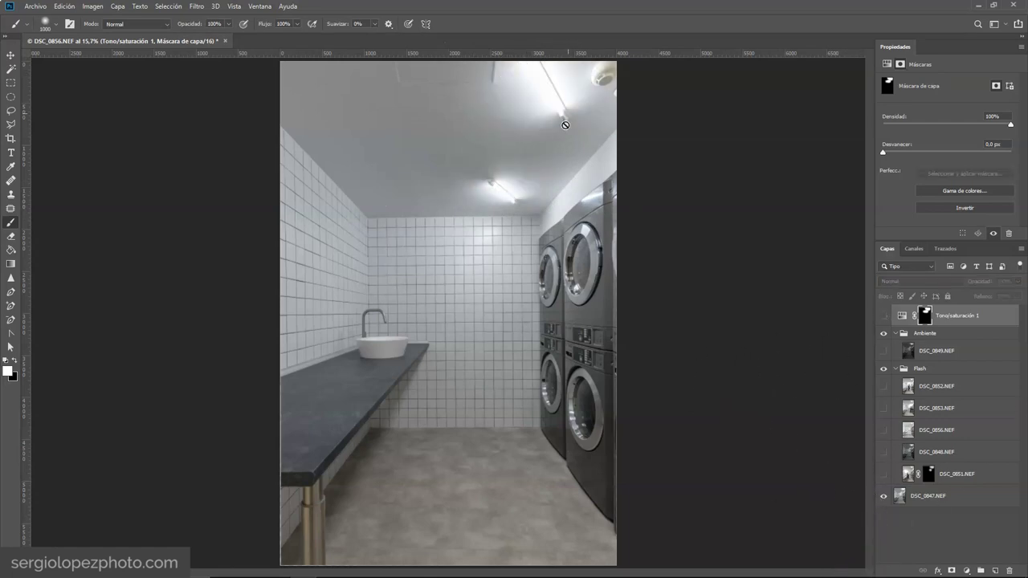
{"action": "left_click", "coordinate": [883, 475]}
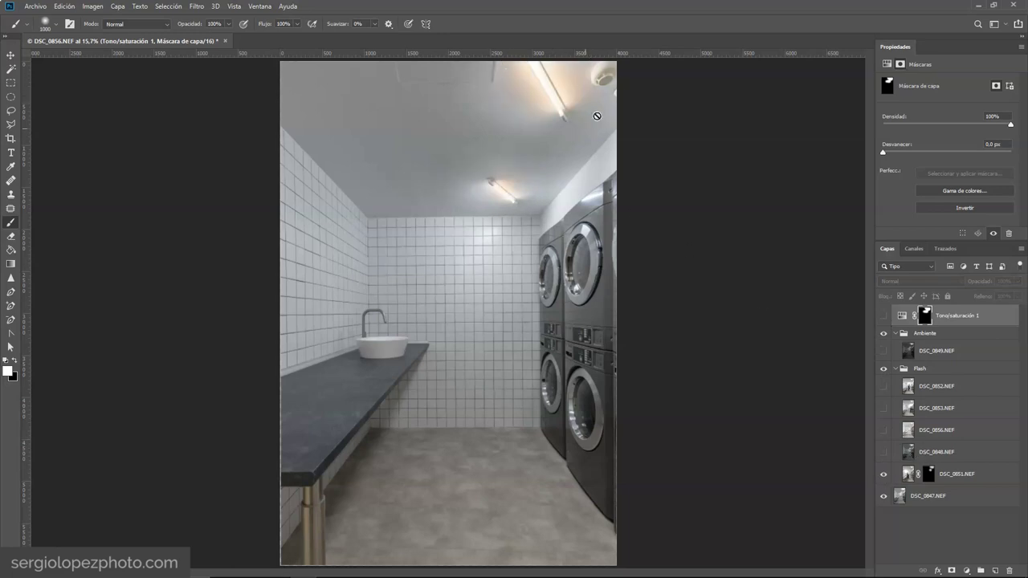
{"action": "left_click", "coordinate": [883, 351]}
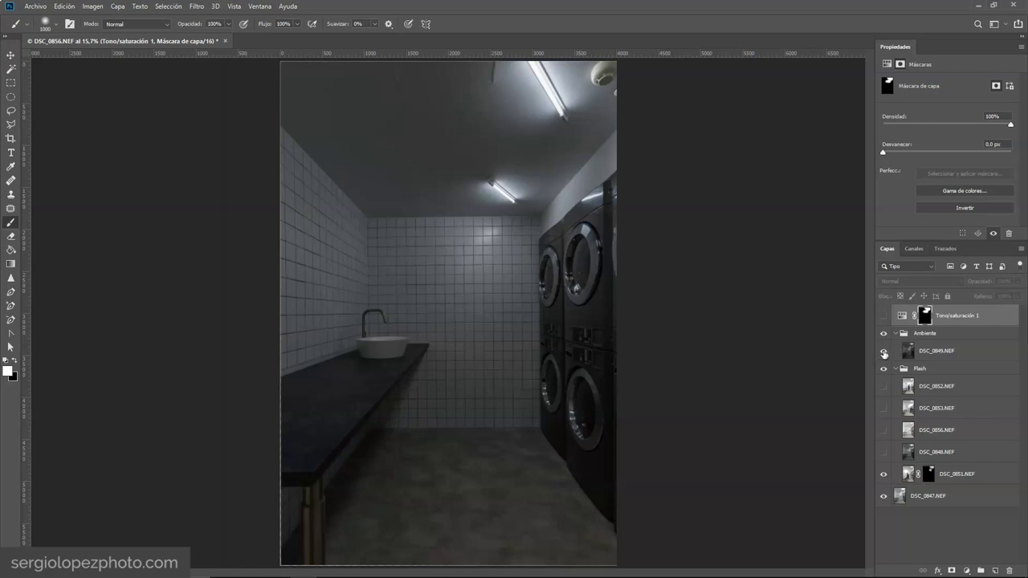
{"action": "left_click", "coordinate": [883, 352]}
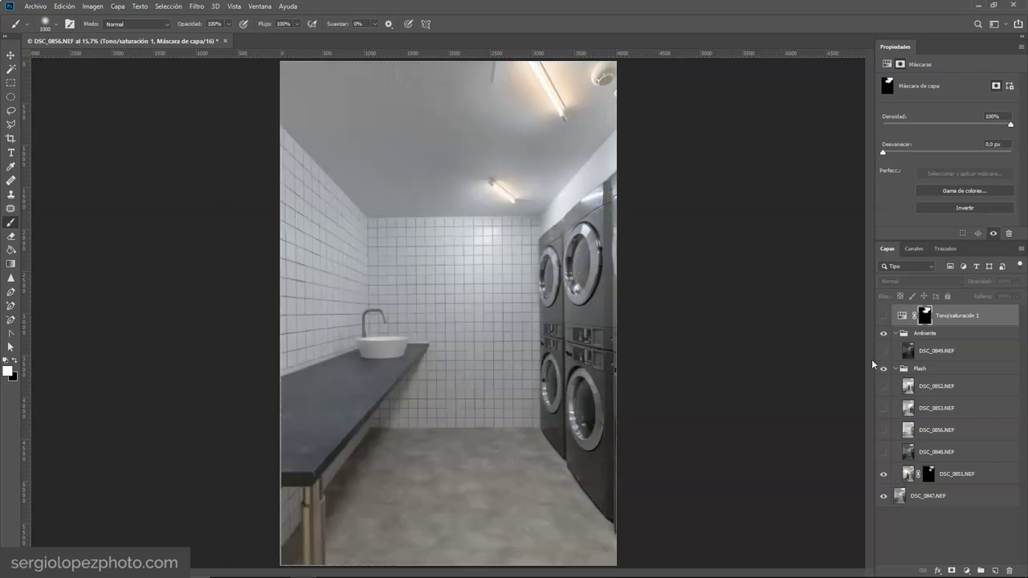
{"action": "left_click", "coordinate": [884, 318]}
{"action": "left_click", "coordinate": [884, 317]}
Step: Set the blend mode of DSC_0851.NEF to Luminosidad and compare the ceiling lights with the layer on and off
{"action": "left_click", "coordinate": [909, 480]}
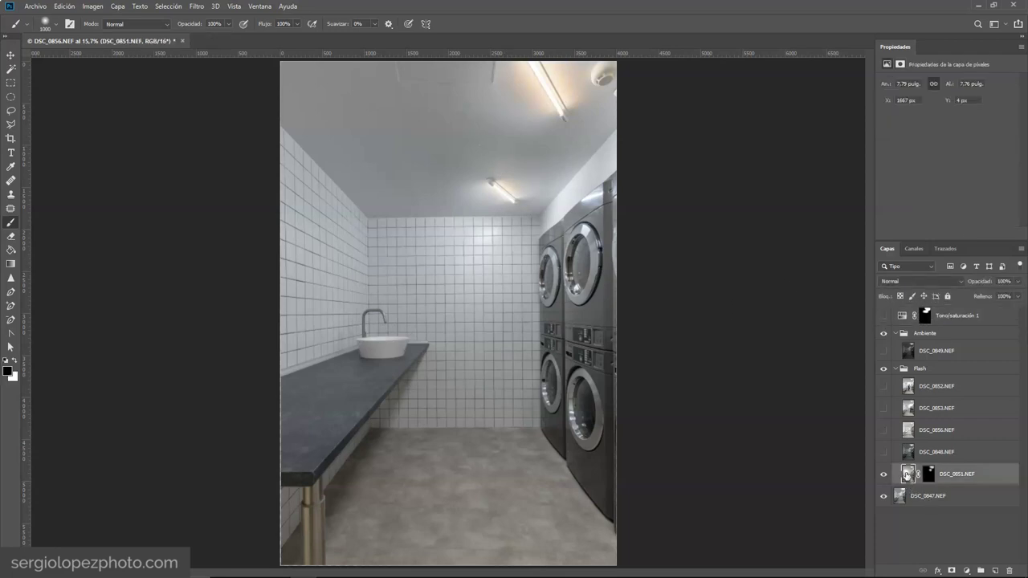
{"action": "left_click", "coordinate": [911, 283]}
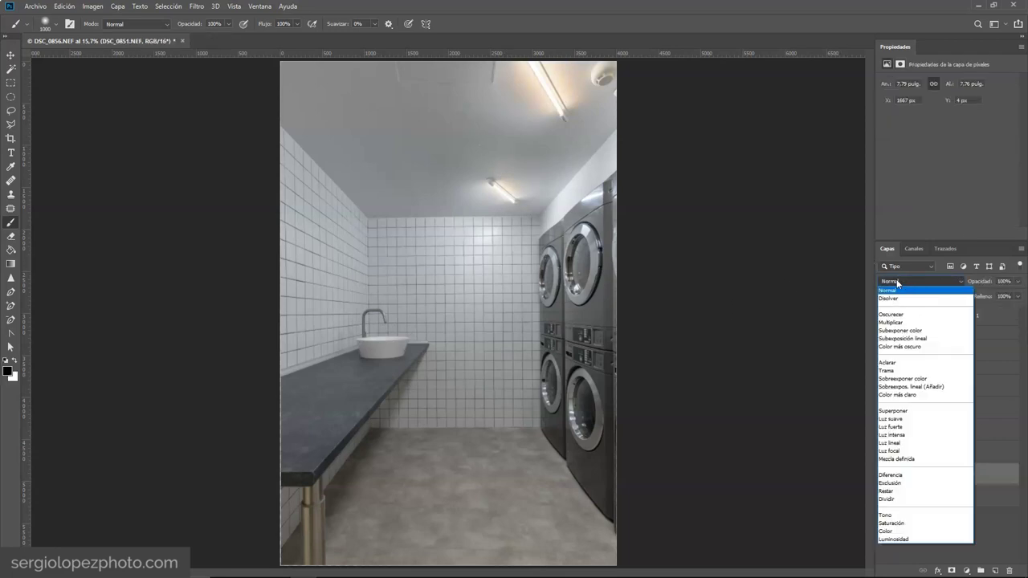
{"action": "left_click", "coordinate": [910, 539]}
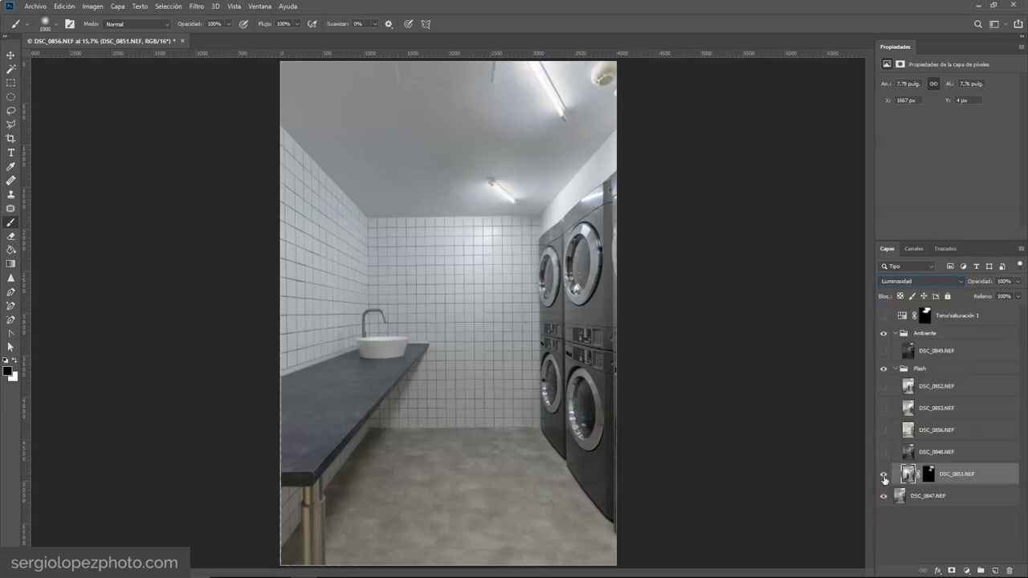
{"action": "left_click", "coordinate": [884, 475]}
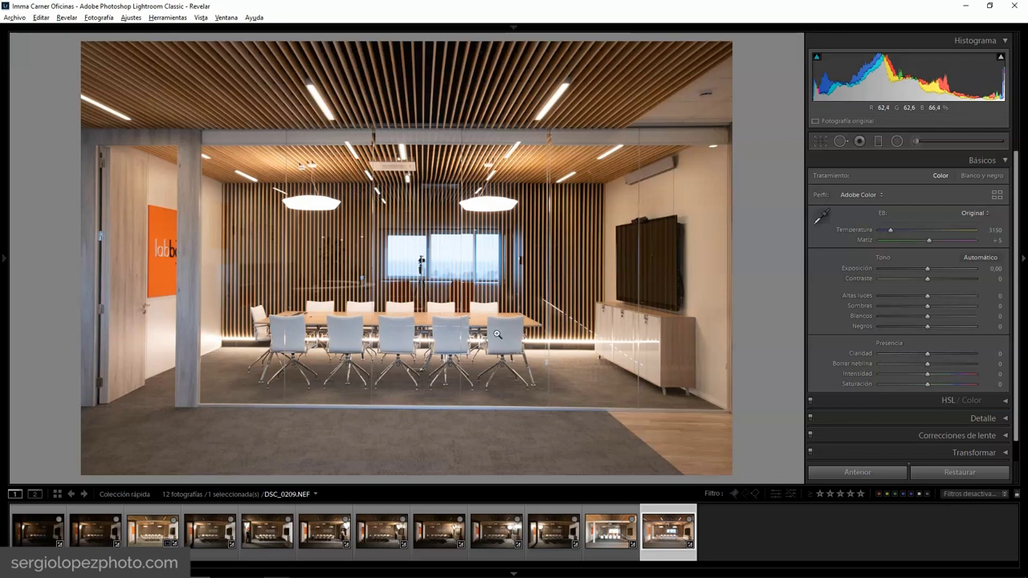
Step: In Lightroom, compare the finished meeting-room image DSC_0193-Editado.tif with the ambient shot DSC_0209.NEF
{"action": "left_click", "coordinate": [152, 530]}
{"action": "key", "text": "F7"}
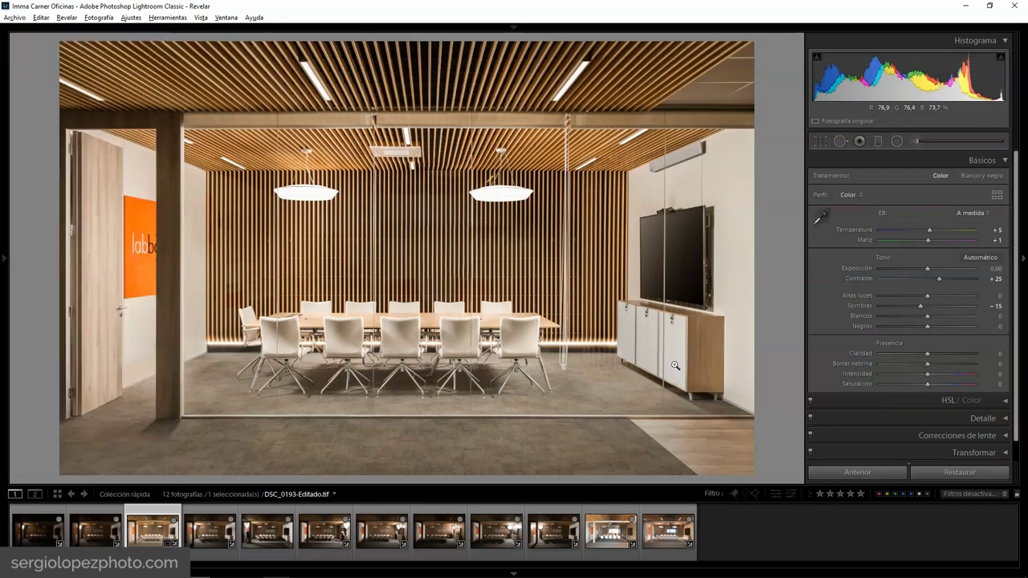
{"action": "left_click", "coordinate": [668, 529], "text": "ctrl"}
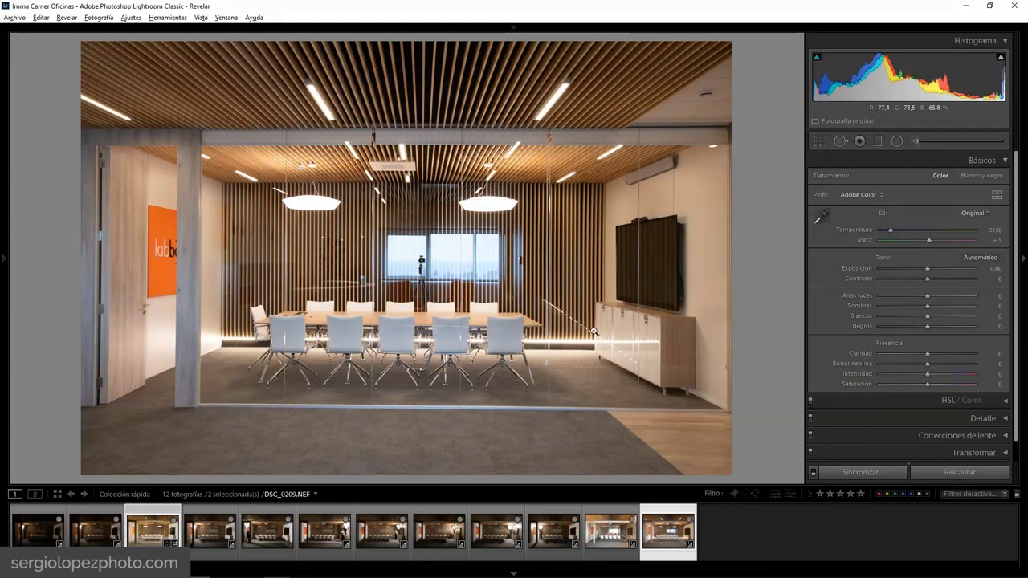
{"action": "key", "text": "Left"}
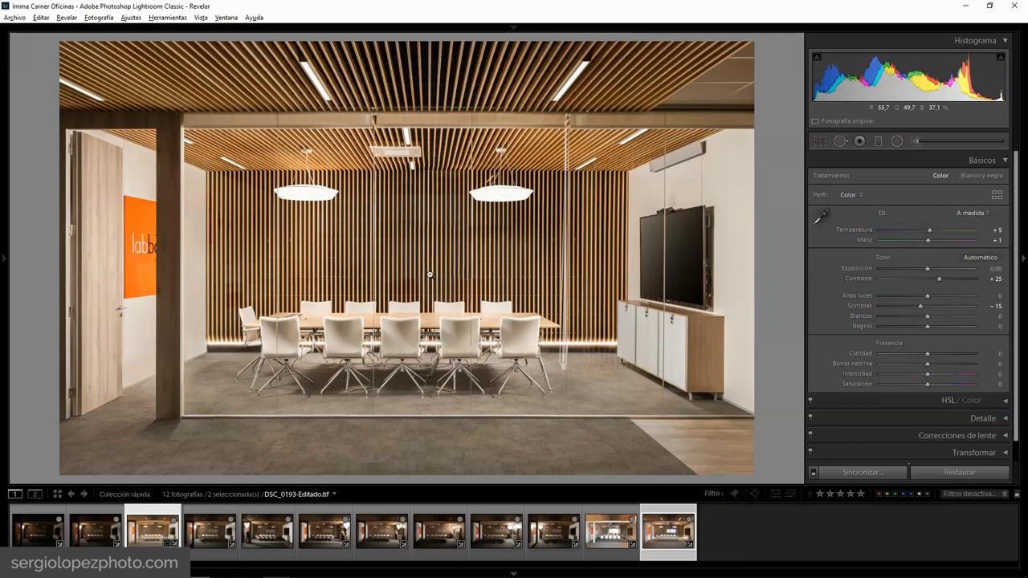
{"action": "key", "text": "Right"}
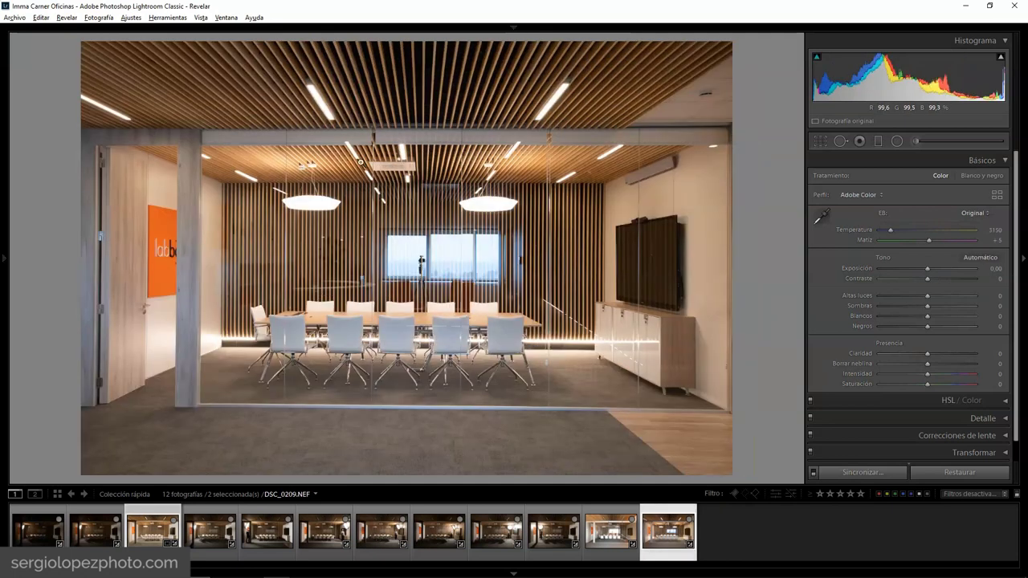
{"action": "key", "text": "Left"}
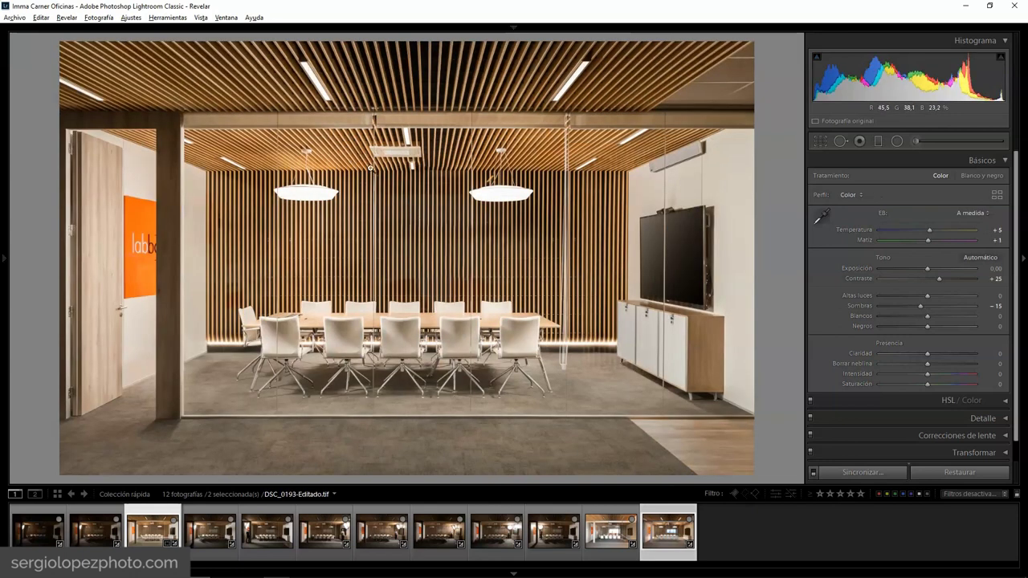
{"action": "key", "text": "Right"}
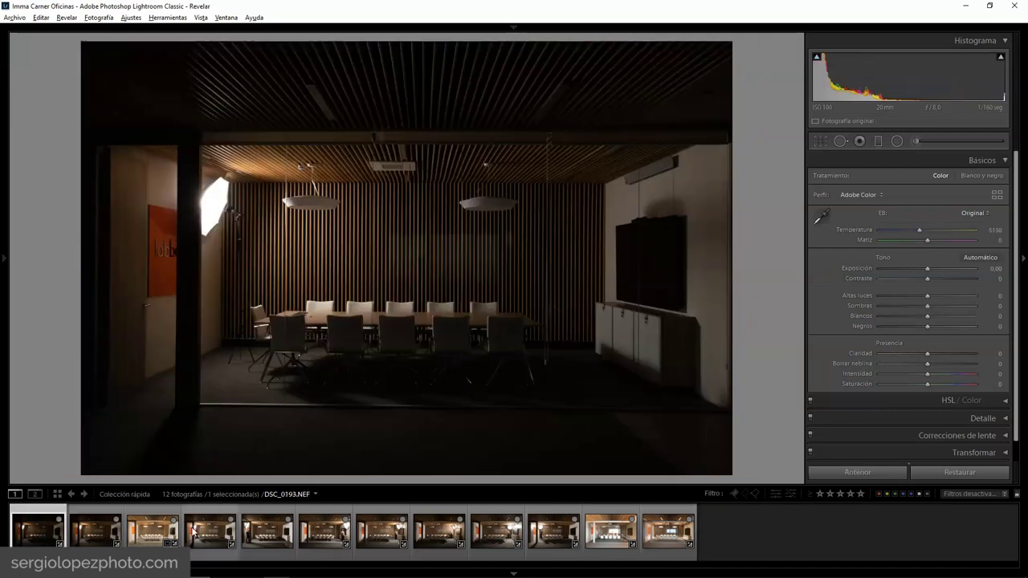
Step: Remove DSC_0193-Editado.tif from the quick collection and apply the AAA_Inicio Interiores preset to DSC_0191.NEF, synchronizing its settings to all remaining photos
{"action": "left_click", "coordinate": [171, 526]}
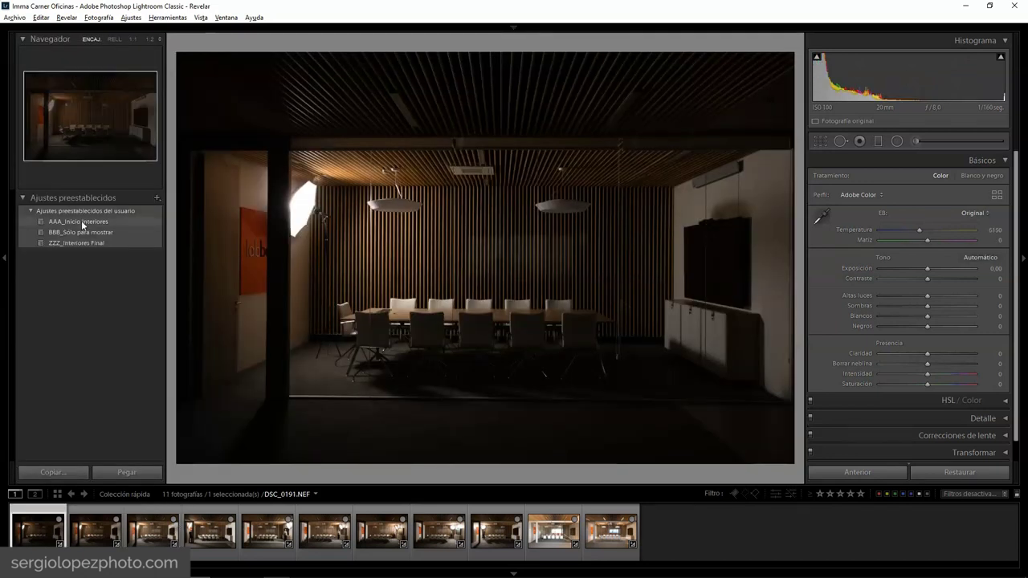
{"action": "left_click", "coordinate": [81, 220]}
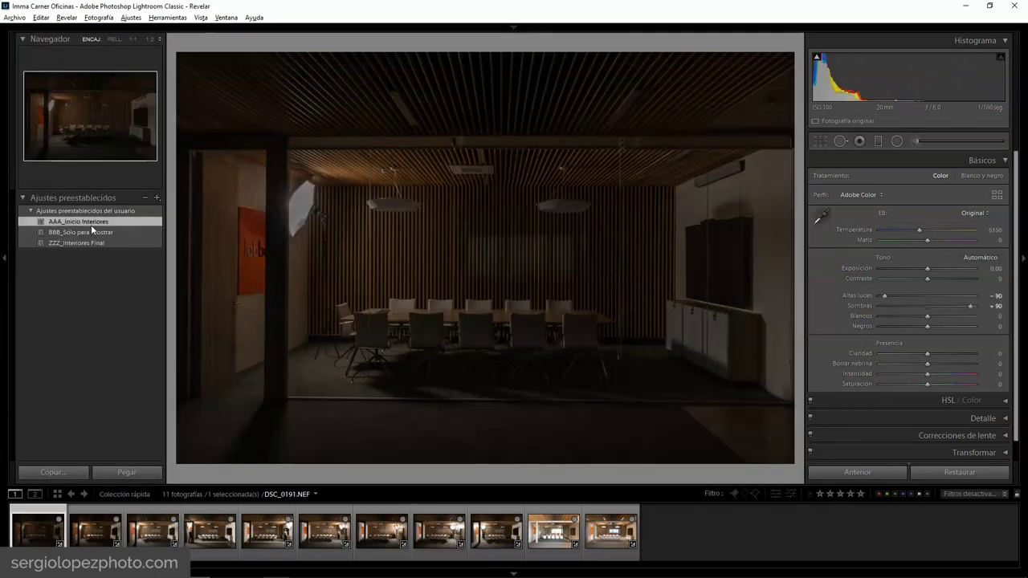
{"action": "key", "text": "ctrl+a"}
{"action": "left_click", "coordinate": [840, 476]}
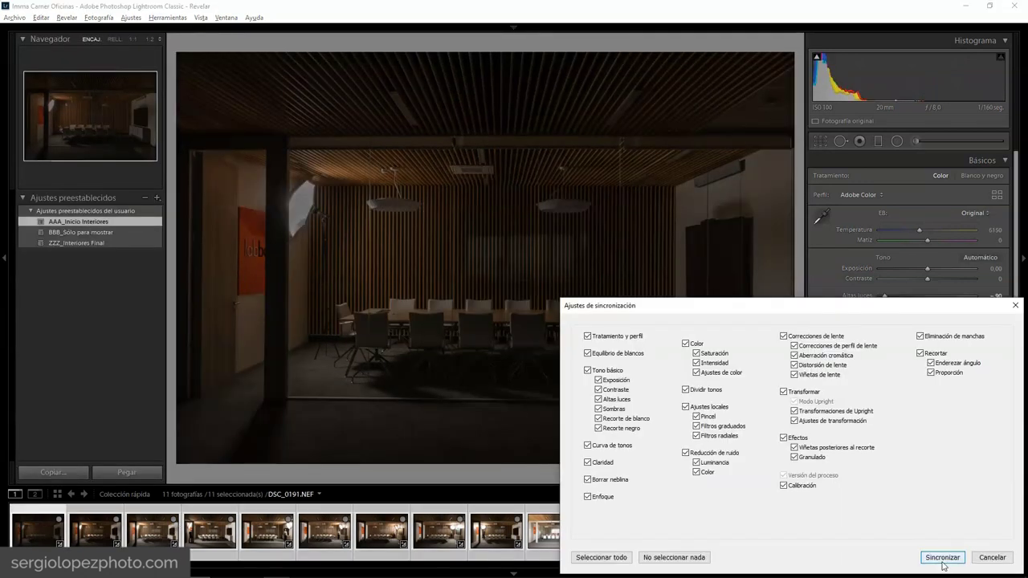
{"action": "left_click", "coordinate": [942, 554]}
{"action": "left_click", "coordinate": [844, 530]}
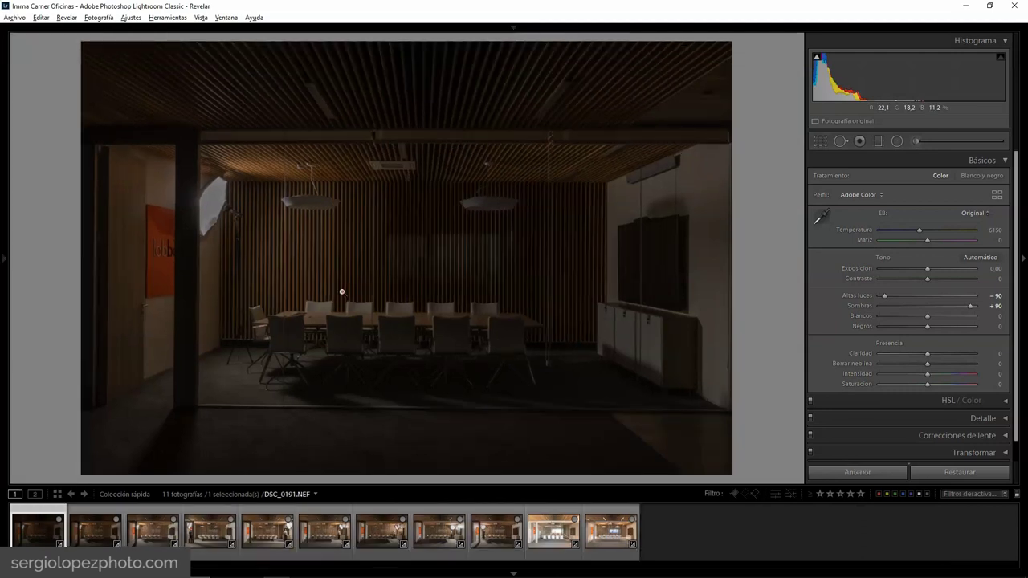
Step: Overlay the exposure information on the photo and compare DSC_0191.NEF, DSC_0192.NEF and DSC_0193.NEF
{"action": "key", "text": "i"}
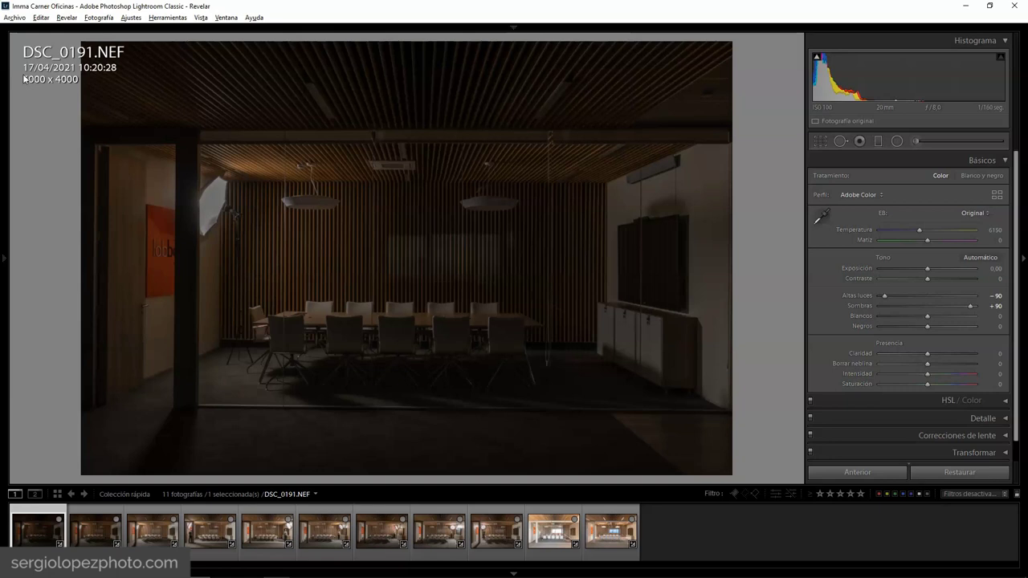
{"action": "key", "text": "i"}
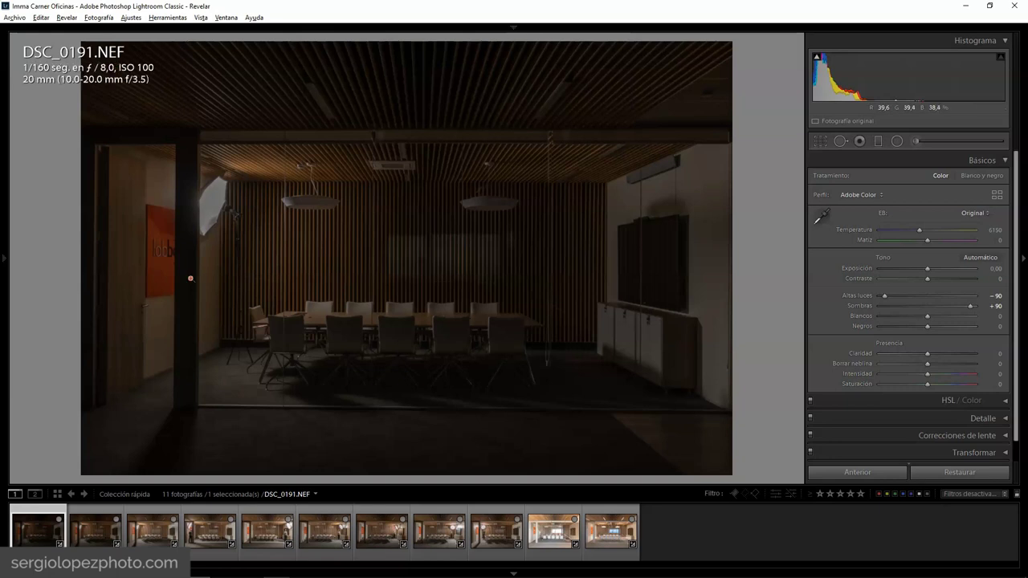
{"action": "left_click", "coordinate": [89, 530]}
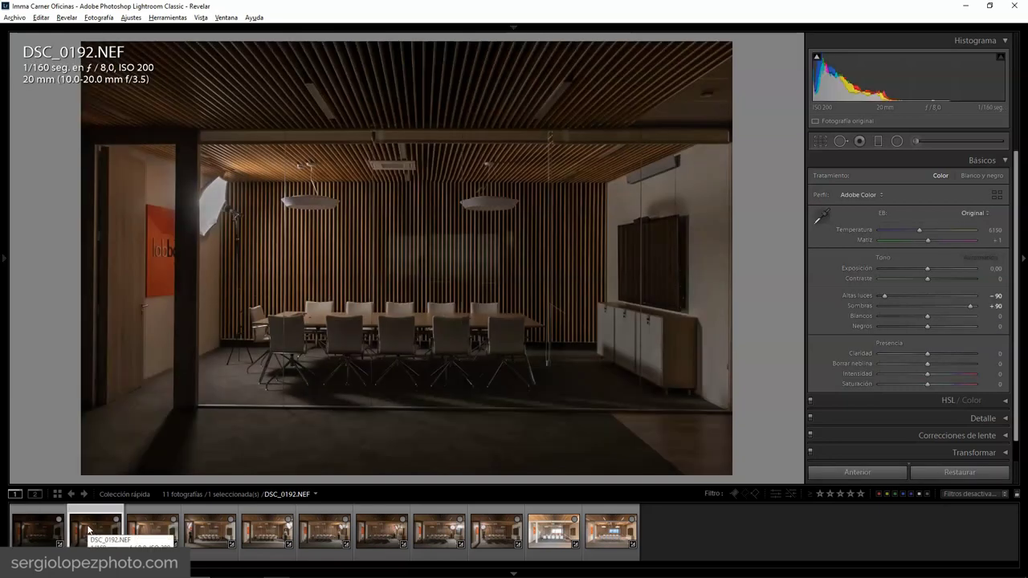
{"action": "left_click", "coordinate": [151, 529]}
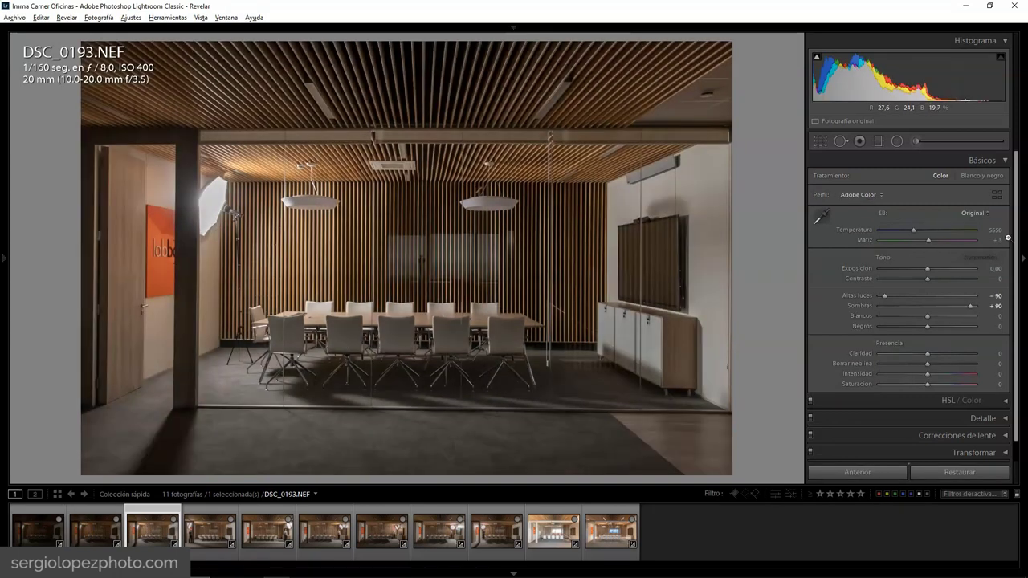
Step: Raise the exposure of DSC_0193.NEF to +0,79 and remove DSC_0191.NEF and DSC_0192.NEF from the quick collection
{"action": "left_click_drag", "start_coordinate": [927, 268], "coordinate": [936, 270]}
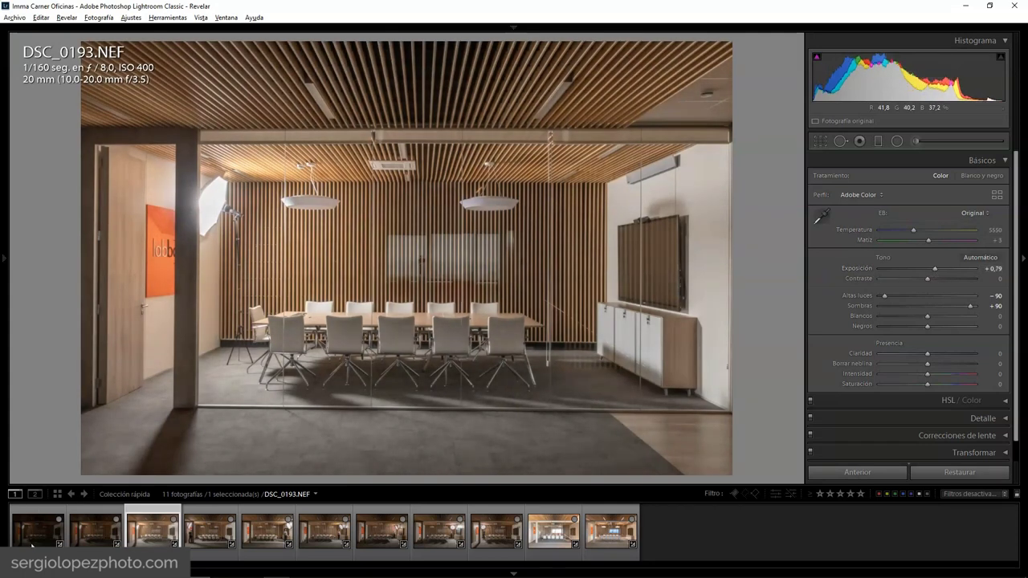
{"action": "left_click", "coordinate": [58, 521]}
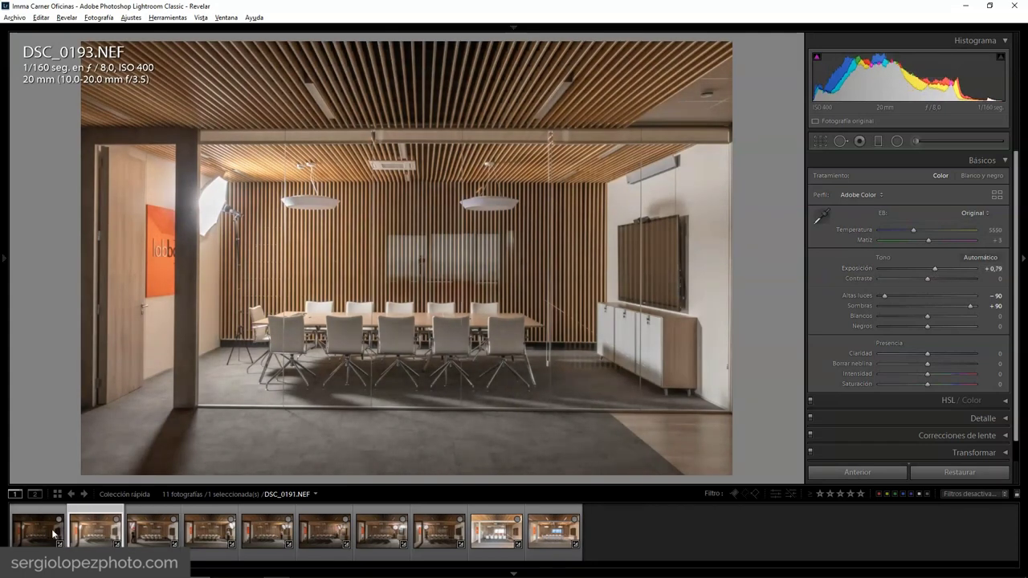
{"action": "left_click", "coordinate": [58, 522]}
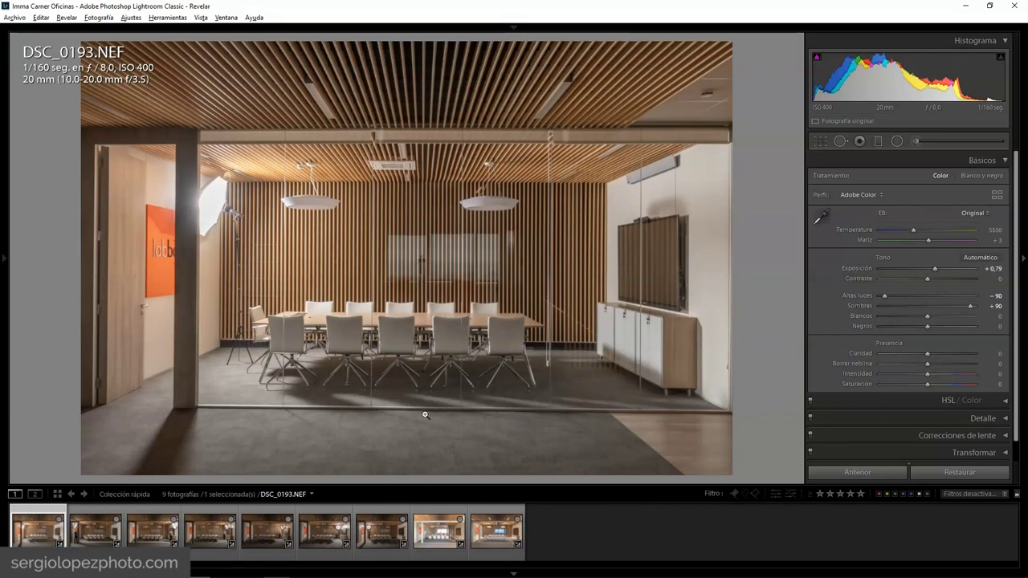
Step: Compare the flash shots DSC_0193.NEF and DSC_0195.NEF with the ambient shots DSC_0202.NEF and DSC_0209.NEF
{"action": "left_click", "coordinate": [437, 536]}
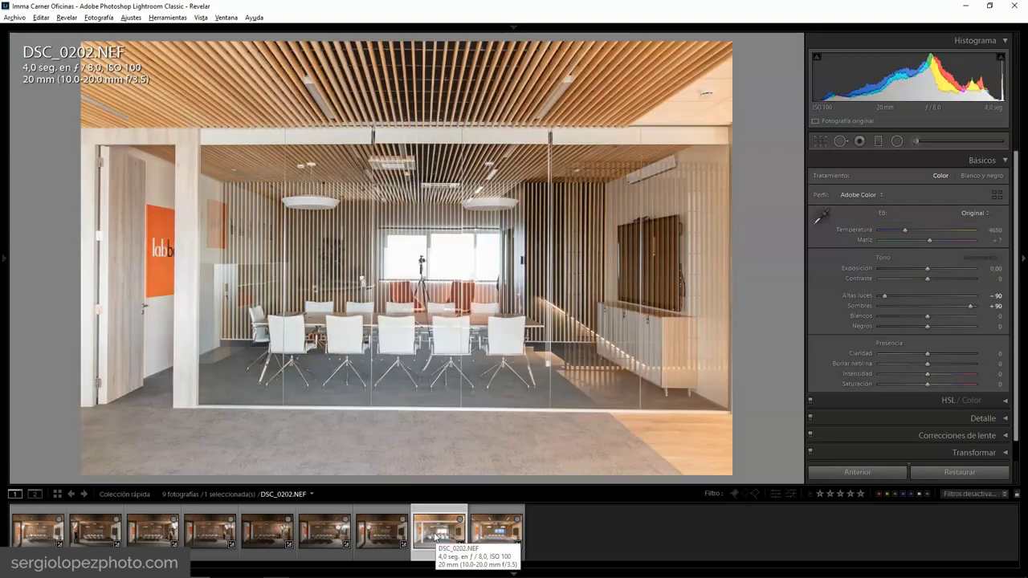
{"action": "left_click", "coordinate": [497, 530]}
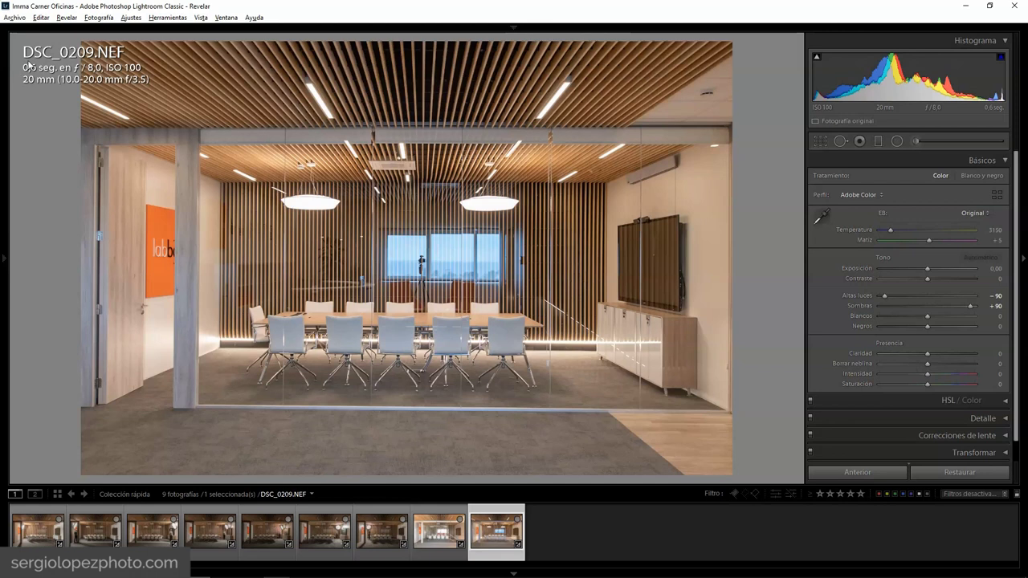
{"action": "left_click", "coordinate": [44, 526]}
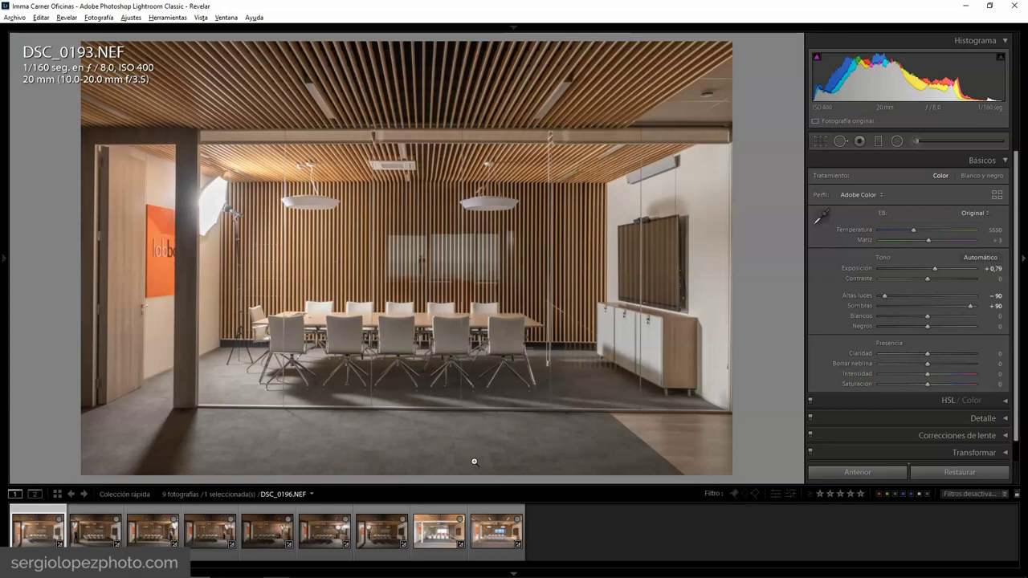
{"action": "left_click", "coordinate": [438, 530]}
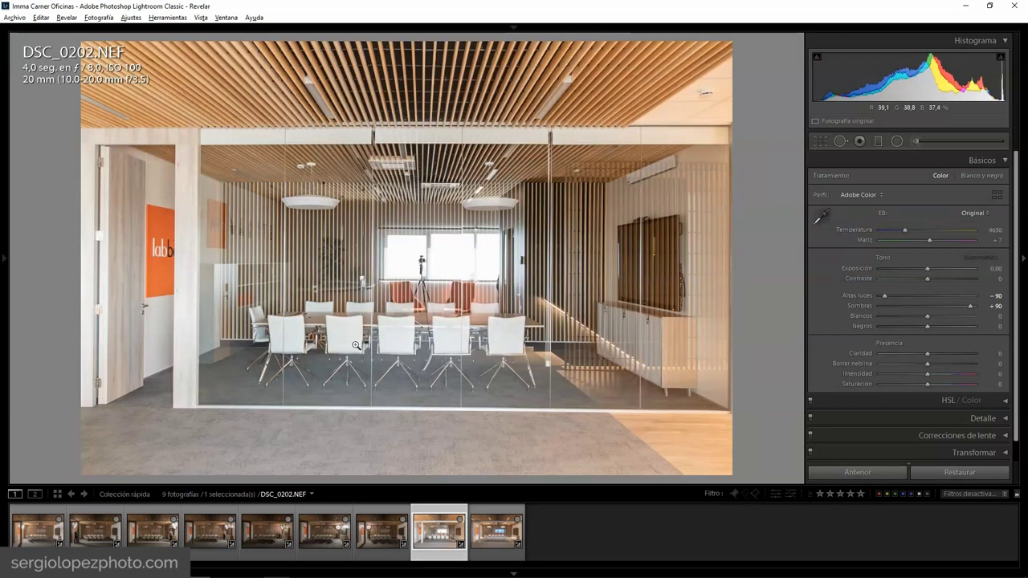
{"action": "left_click", "coordinate": [492, 528]}
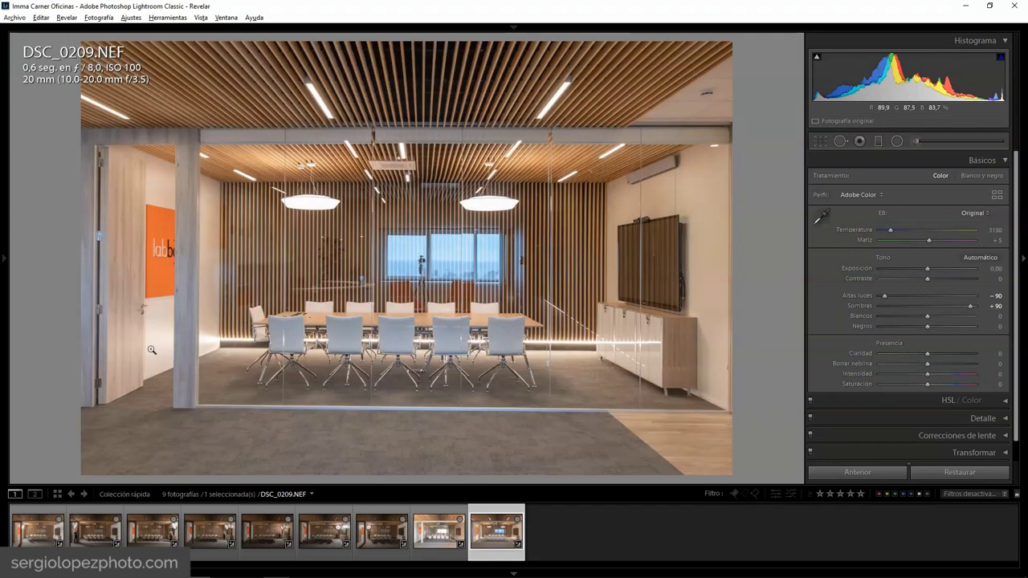
{"action": "key", "text": "Home"}
{"action": "key", "text": "Right"}
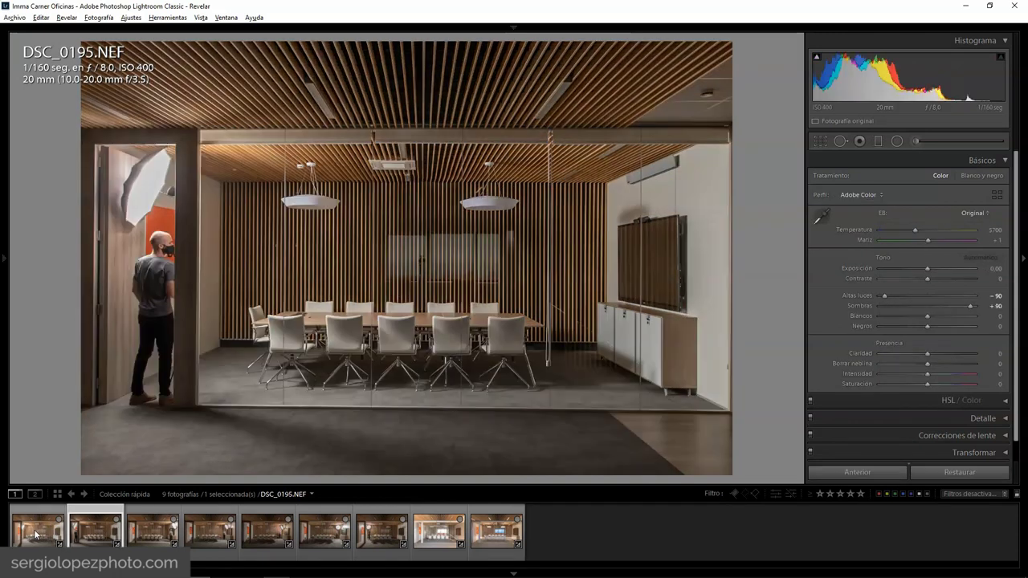
Step: Raise the exposure of DSC_0193.NEF to +0,96 and synchronize all its settings to the flash photos through DSC_0200.NEF
{"action": "key", "text": "Left"}
{"action": "left_click_drag", "start_coordinate": [934, 269], "coordinate": [936, 269]}
{"action": "left_click", "coordinate": [380, 545], "text": "shift"}
{"action": "left_click", "coordinate": [856, 472]}
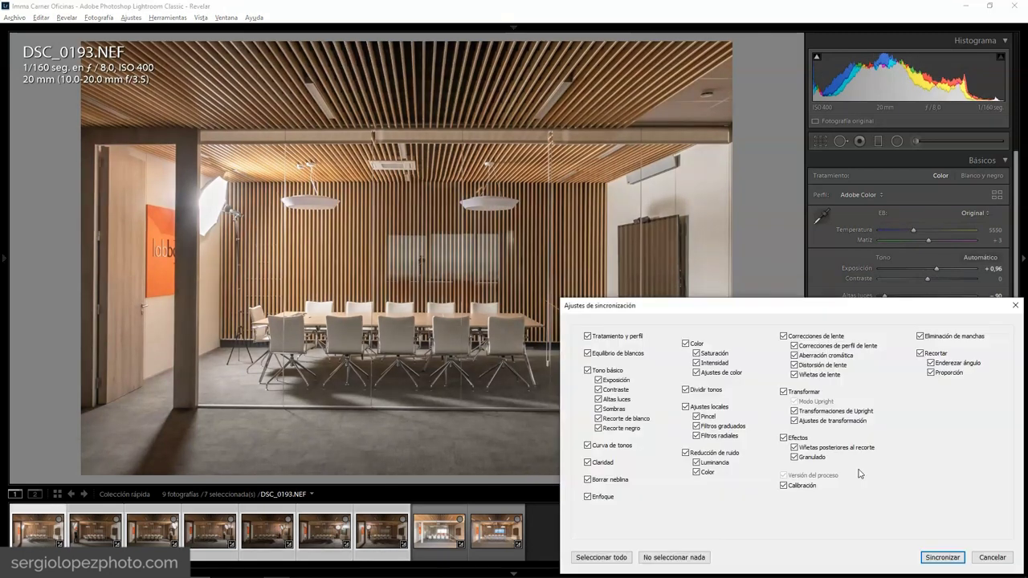
{"action": "left_click", "coordinate": [928, 553]}
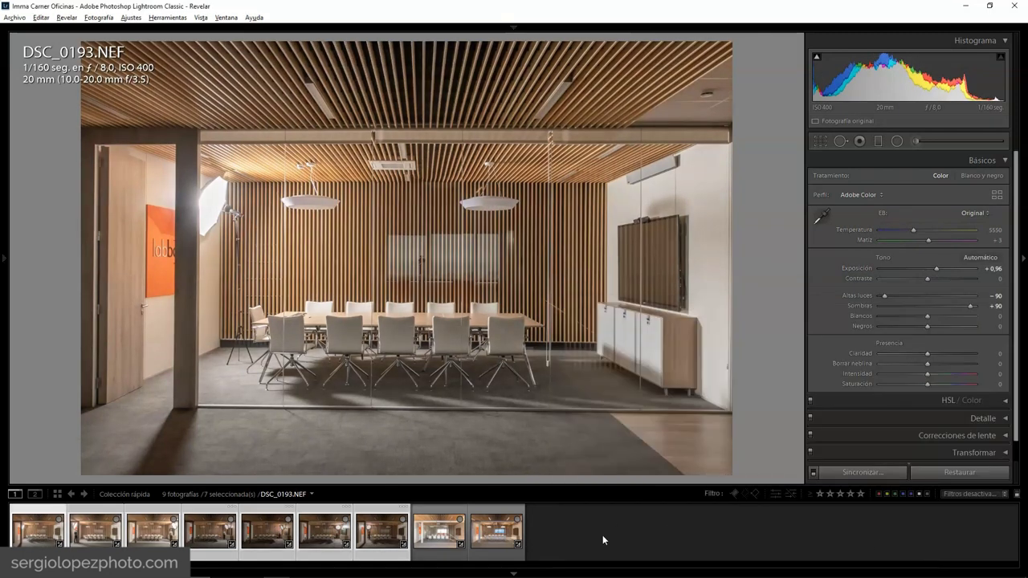
Step: Check the flash photos one by one, setting the exposure to +1,29 on DSC_0198.NEF and +1,01 on DSC_0200.NEF
{"action": "key", "text": "Right"}
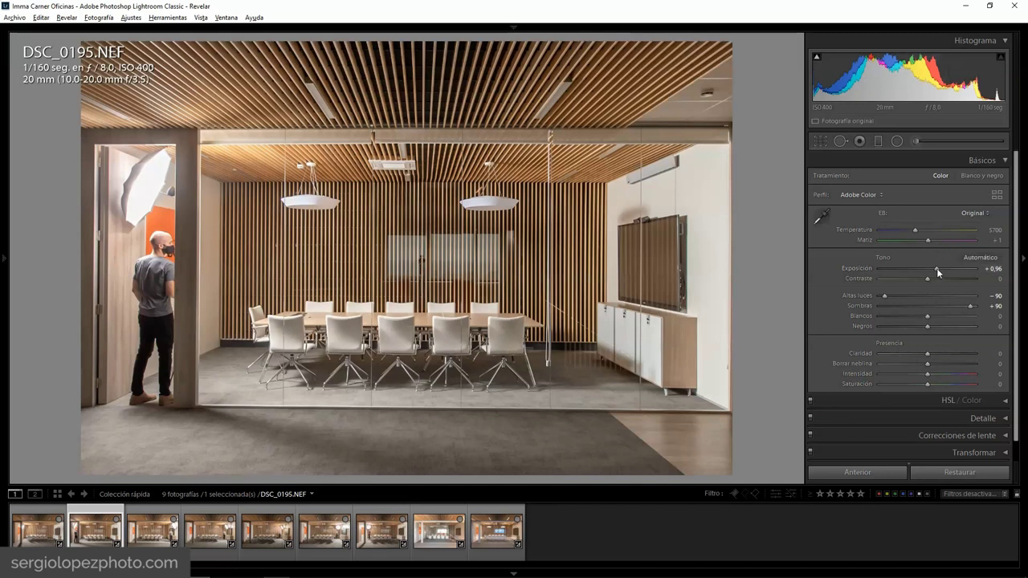
{"action": "left_click_drag", "start_coordinate": [936, 268], "coordinate": [937, 268]}
{"action": "key", "text": "Right"}
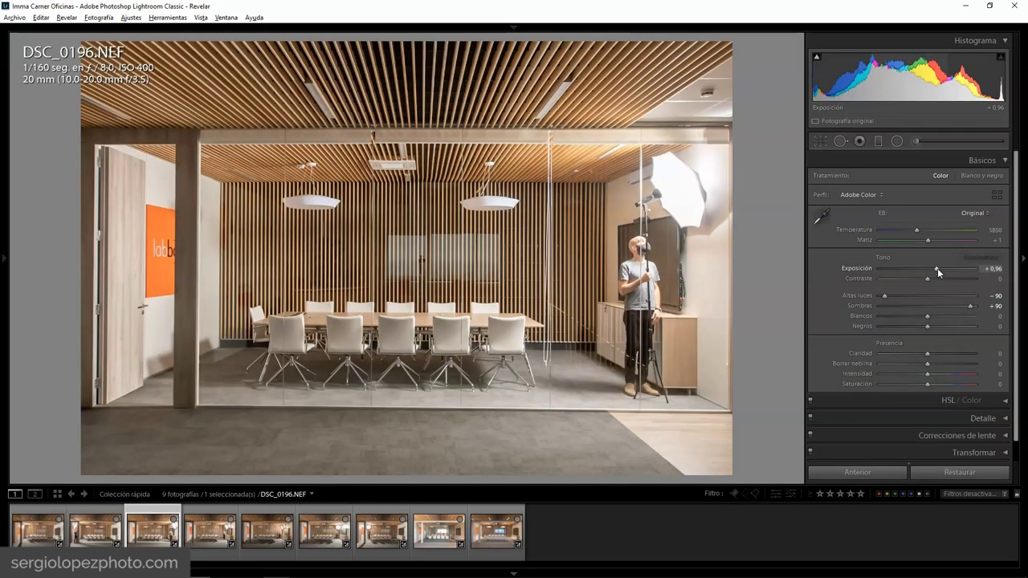
{"action": "key", "text": "Right"}
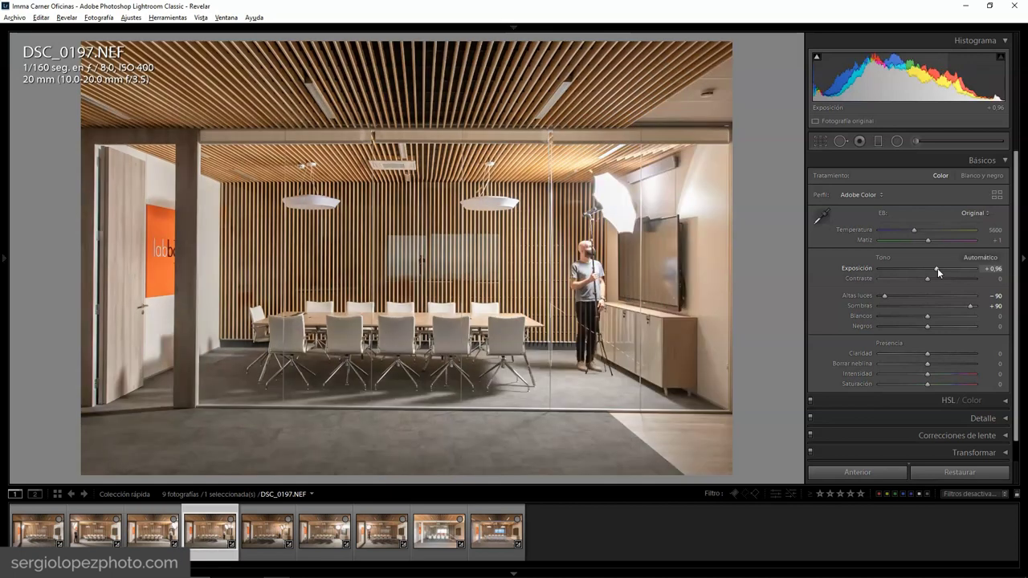
{"action": "left_click_drag", "start_coordinate": [937, 268], "coordinate": [939, 269]}
{"action": "key", "text": "Right"}
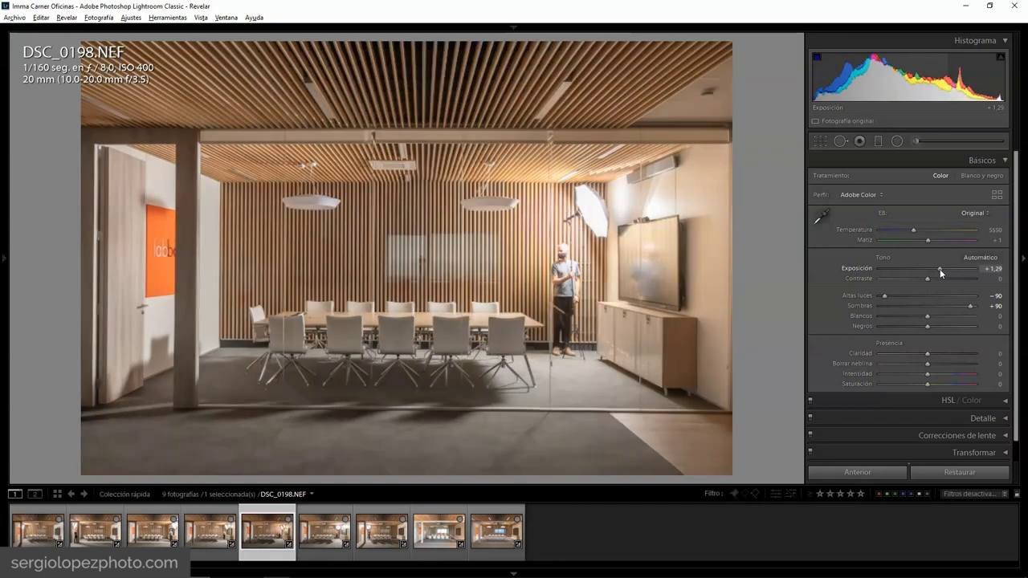
{"action": "key", "text": "Right"}
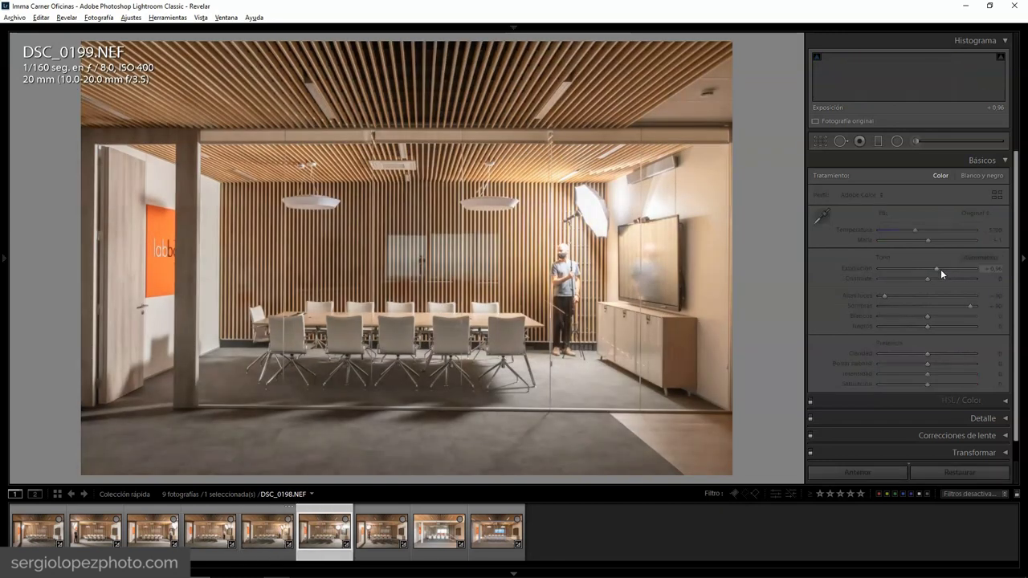
{"action": "key", "text": "Right"}
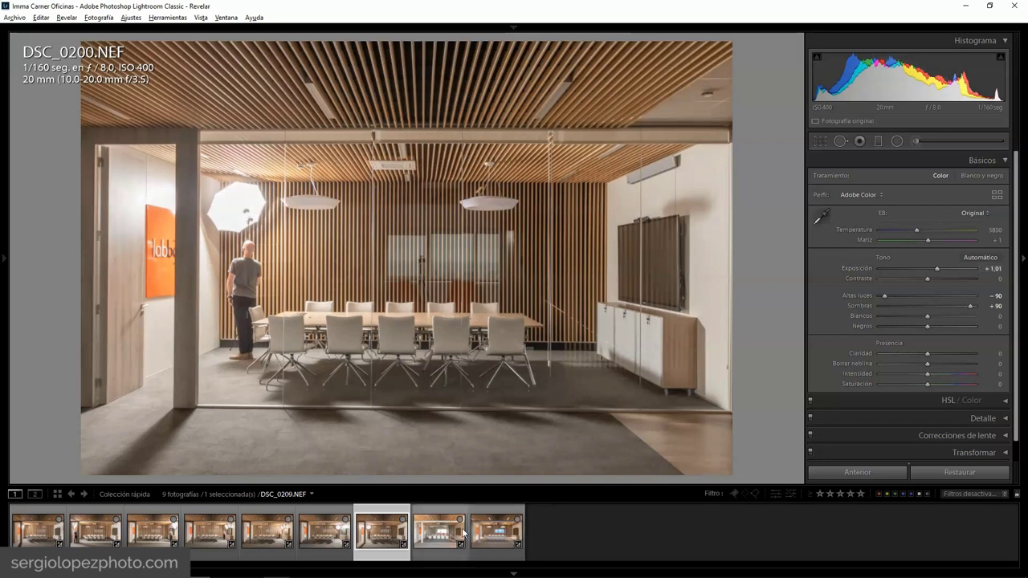
Step: Compare the ambient shots DSC_0202.NEF and DSC_0209.NEF with the flash shot DSC_0200.NEF
{"action": "left_click", "coordinate": [435, 542]}
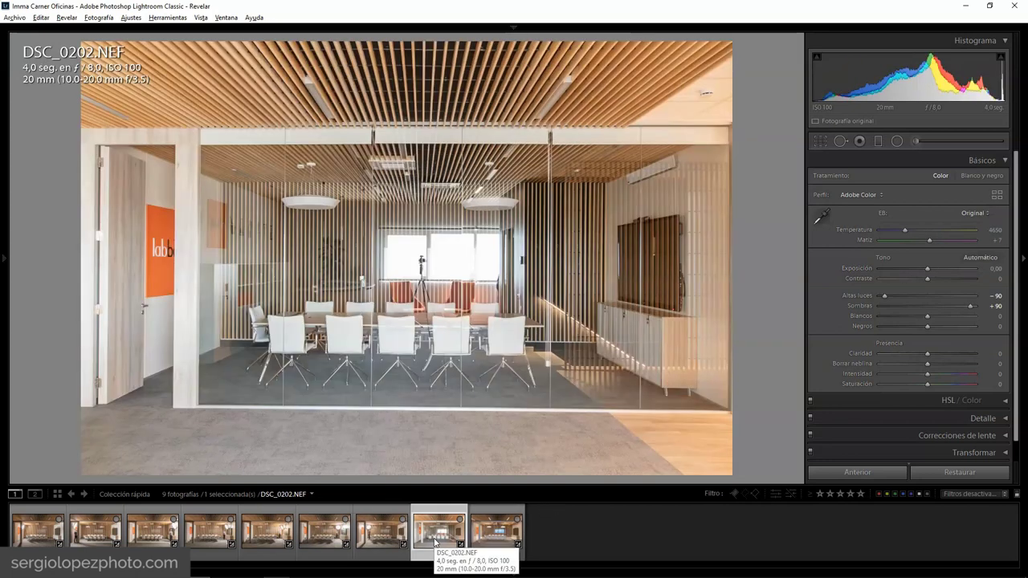
{"action": "left_click", "coordinate": [496, 538]}
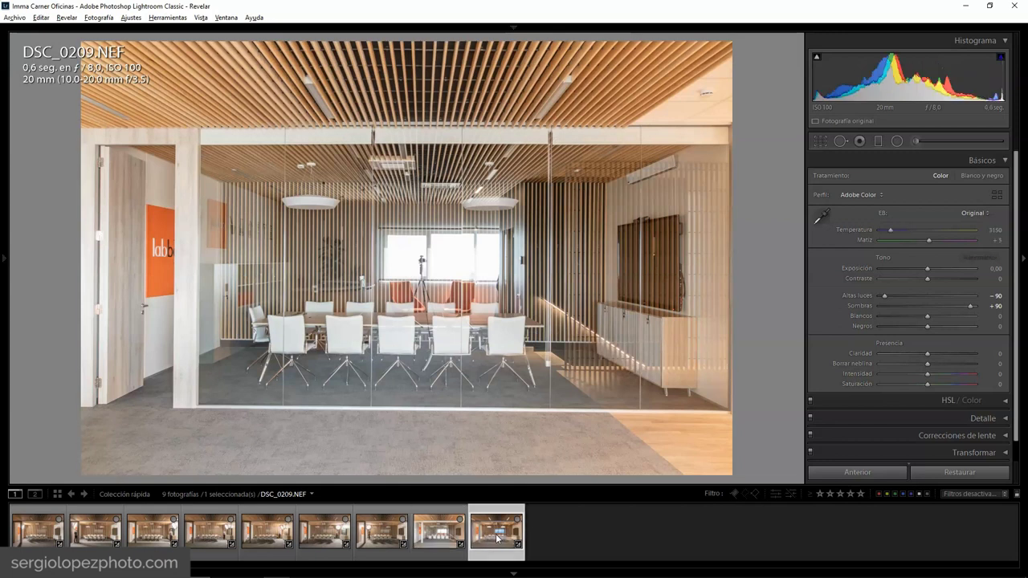
{"action": "left_click", "coordinate": [441, 534]}
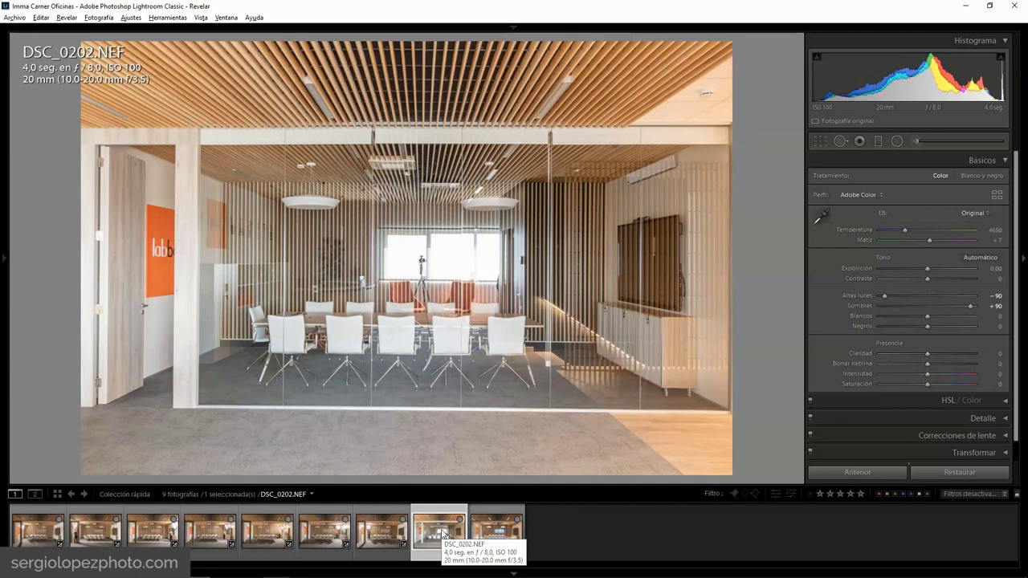
{"action": "left_click", "coordinate": [387, 531]}
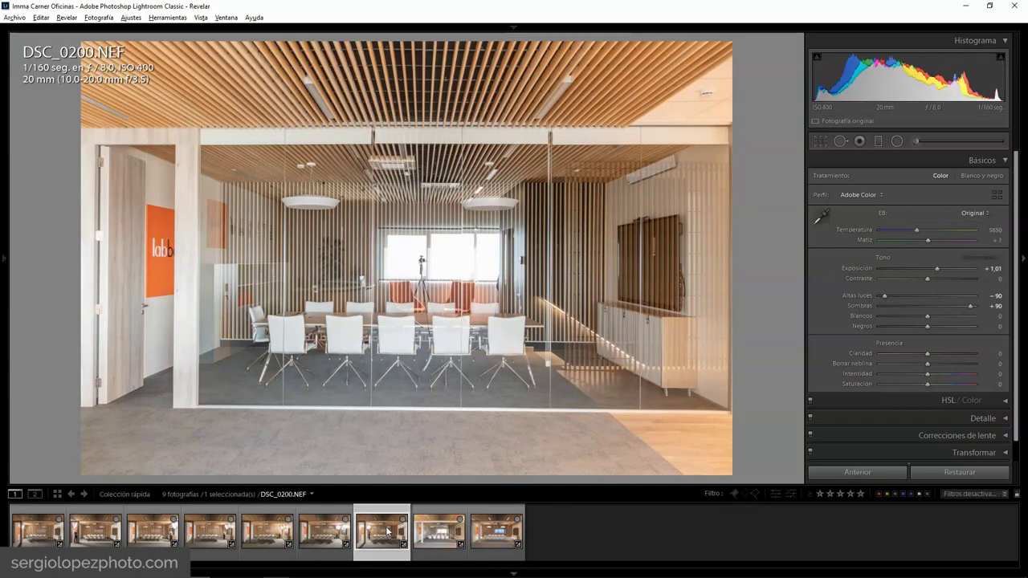
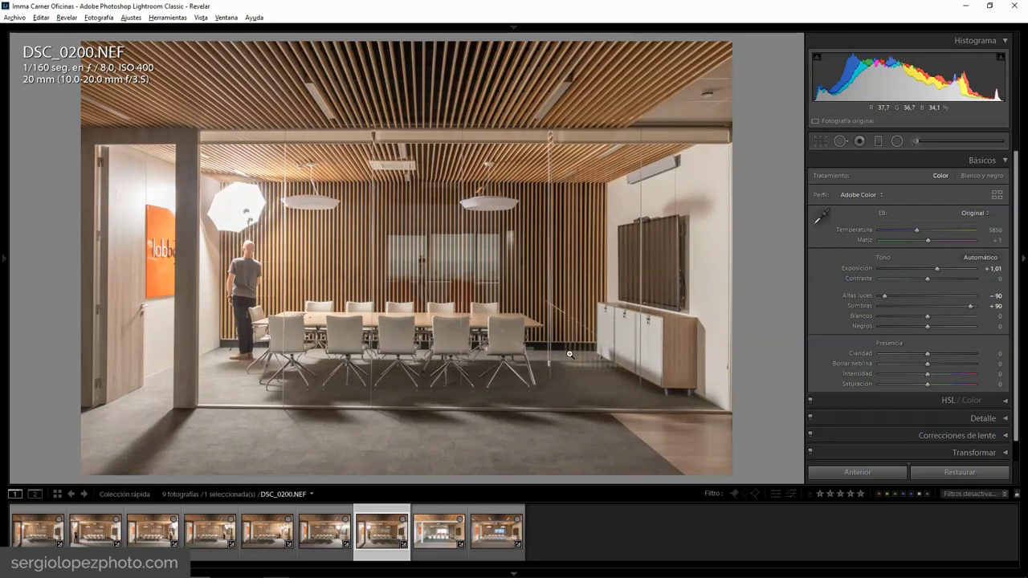
{"action": "left_click", "coordinate": [497, 534]}
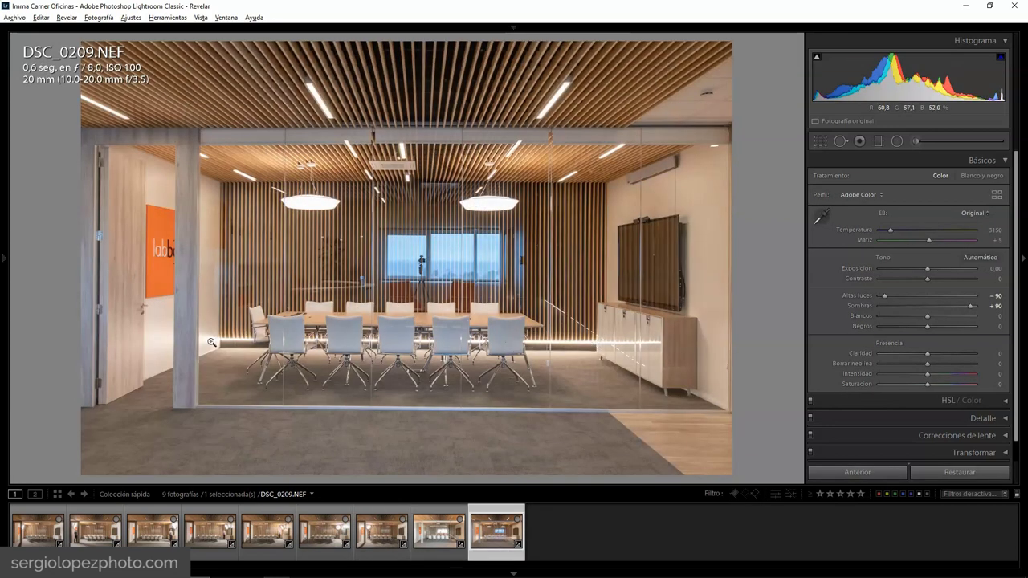
Step: Open all nine meeting-room photos as layers of a single document in Photoshop
{"action": "key", "text": "ctrl+a"}
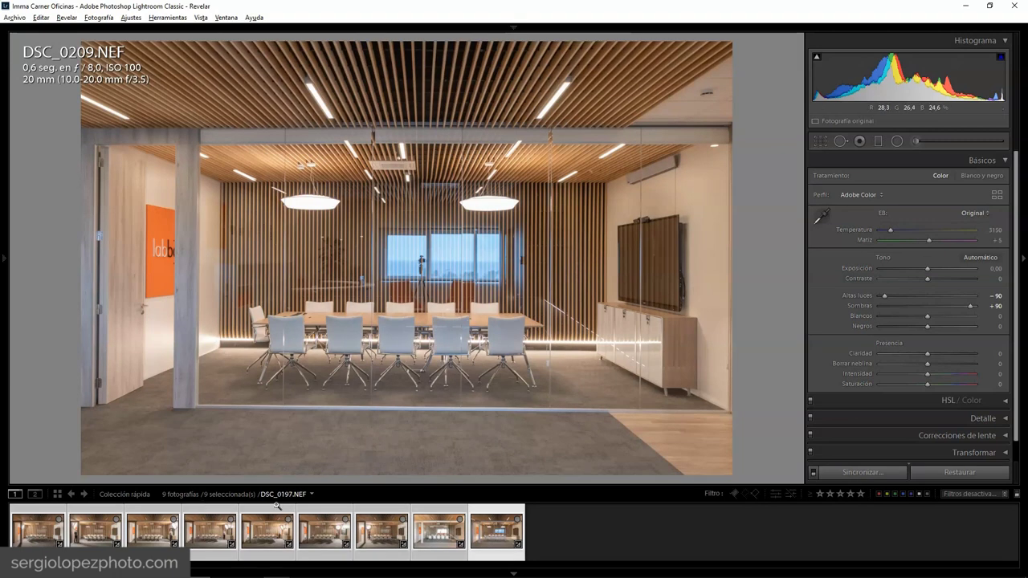
{"action": "right_click", "coordinate": [283, 537]}
{"action": "mouse_move", "coordinate": [385, 288]}
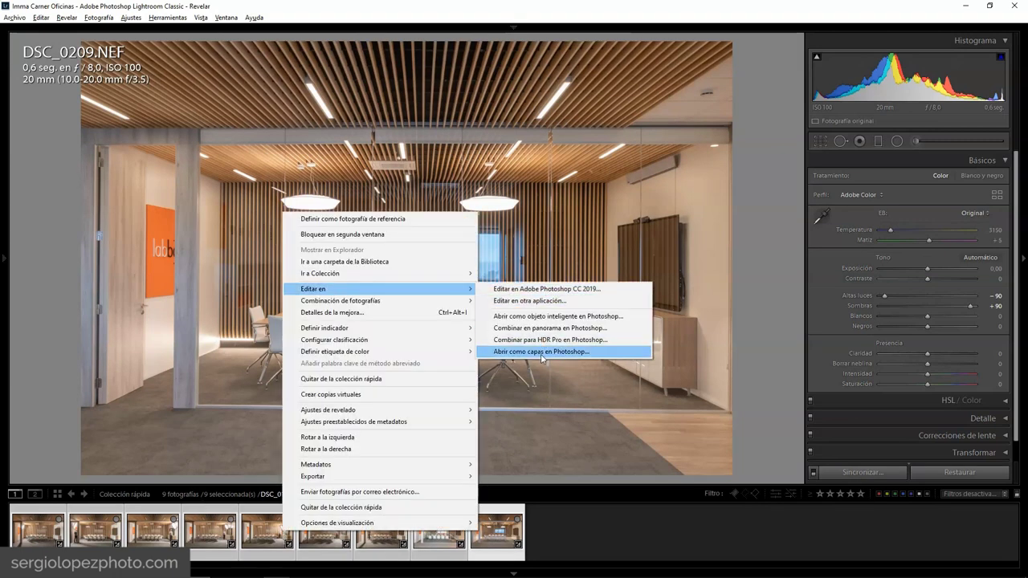
{"action": "left_click", "coordinate": [541, 353]}
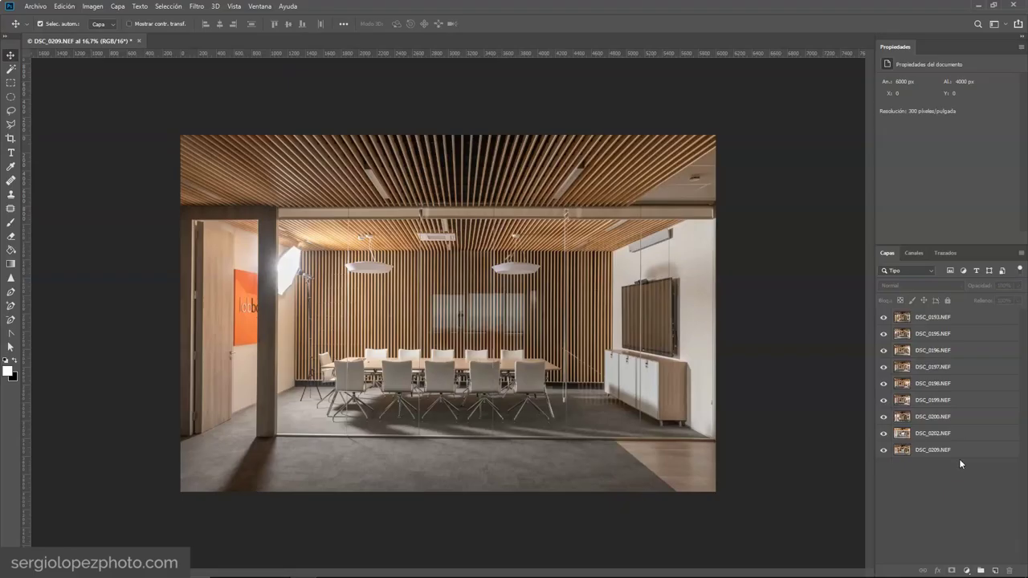
Step: Select all layers from DSC_0193.NEF to DSC_0209.NEF and align them automatically
{"action": "left_click", "coordinate": [959, 451]}
{"action": "left_click", "coordinate": [963, 317], "text": "shift"}
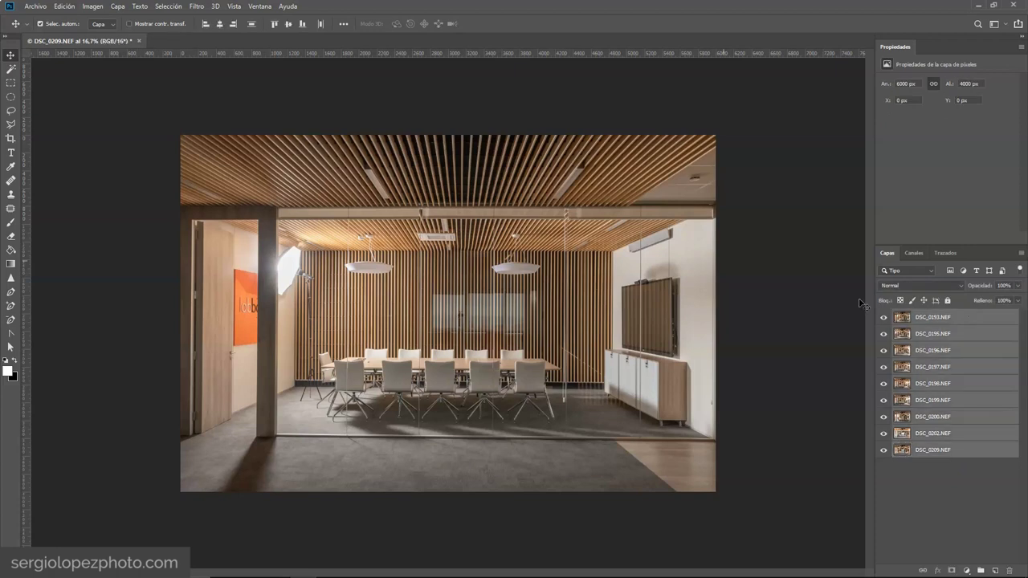
{"action": "left_click", "coordinate": [61, 7]}
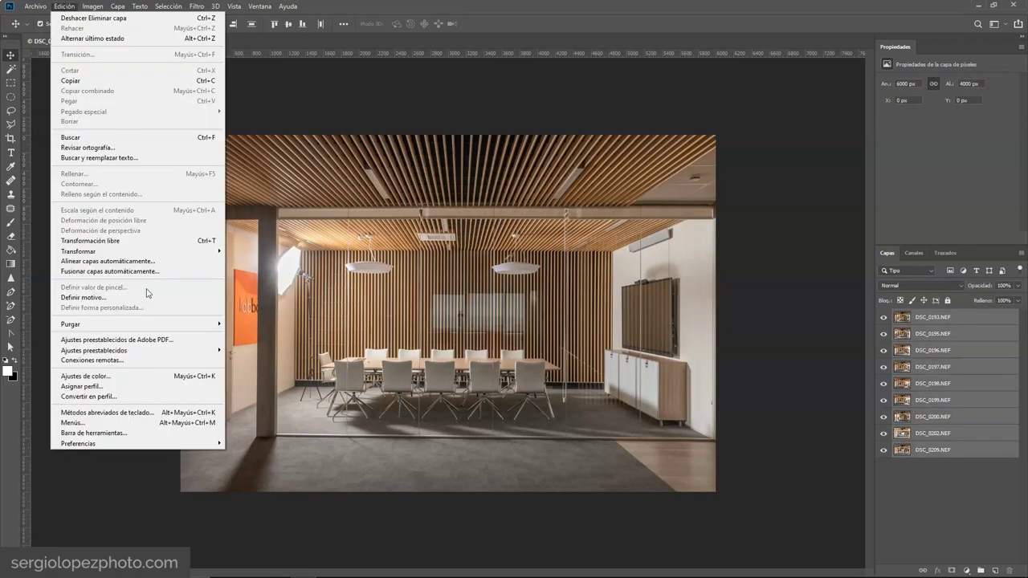
{"action": "left_click", "coordinate": [131, 262]}
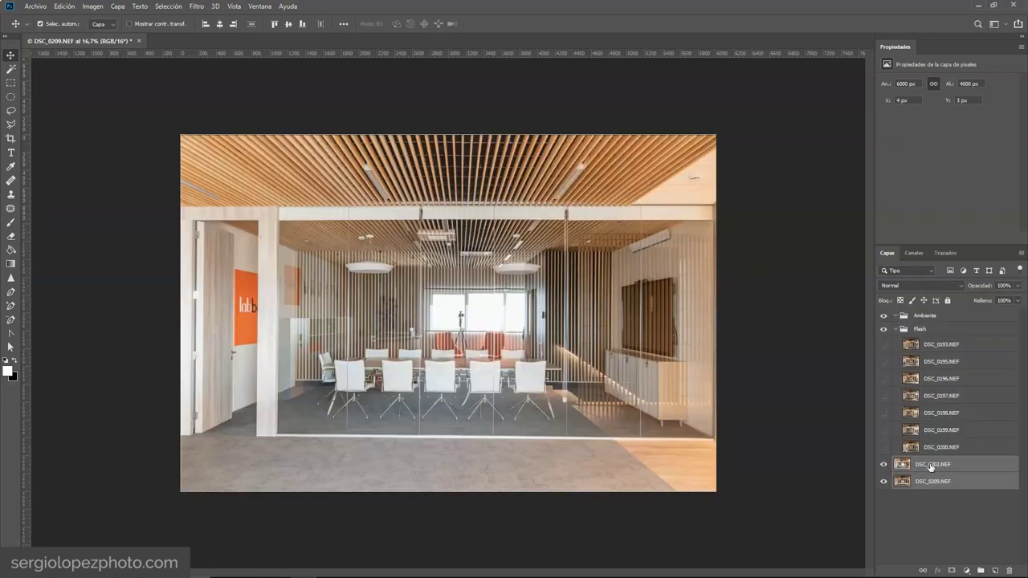
Step: Move the DSC_0202.NEF and DSC_0209.NEF layers into the Ambiente group, and hide and collapse the group
{"action": "left_click", "coordinate": [882, 316]}
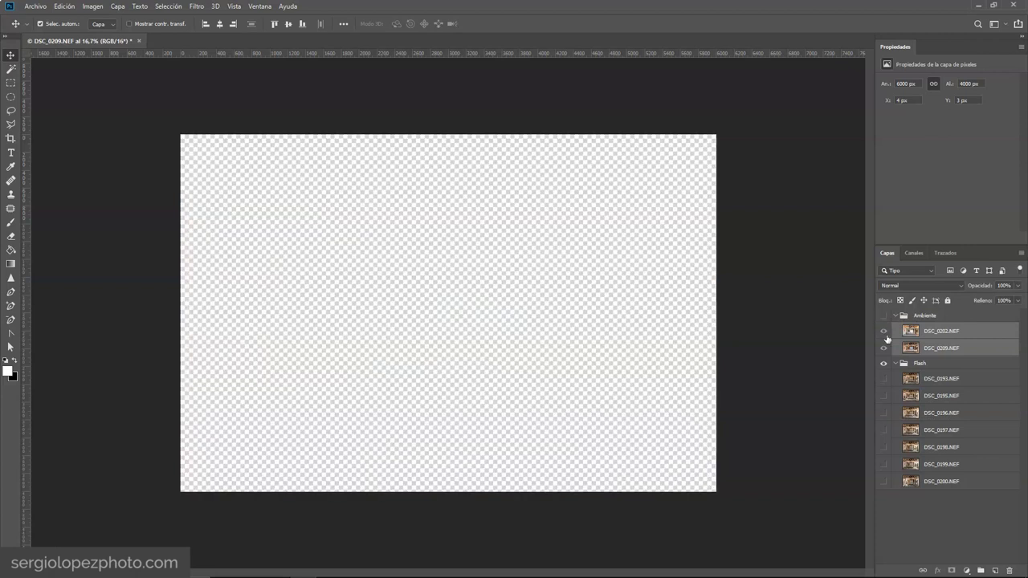
{"action": "left_click", "coordinate": [896, 315]}
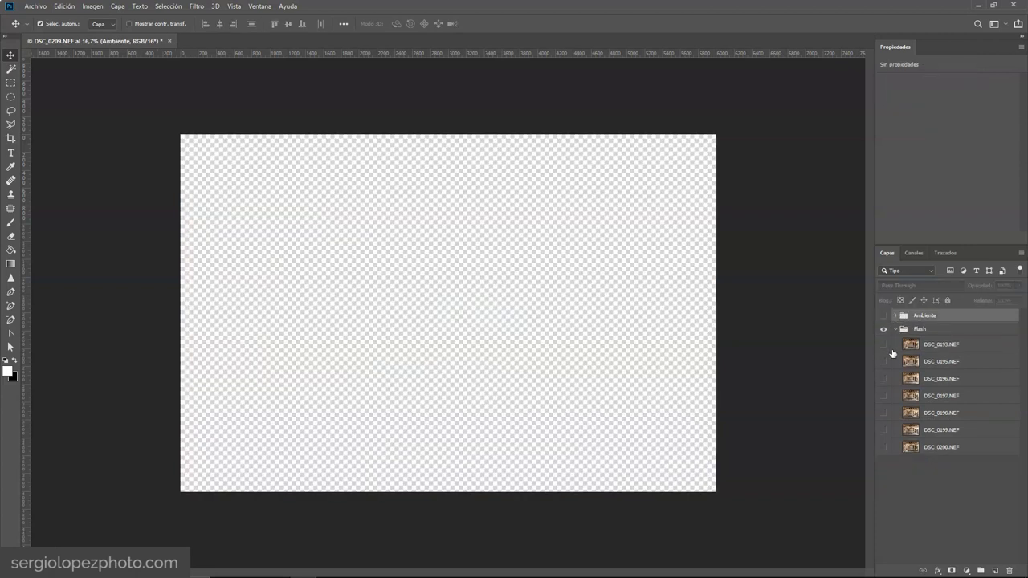
Step: Toggle the visibility of the Flash group's layers, starting with DSC_0193.NEF and DSC_0195.NEF, to review each flash exposure
{"action": "left_click", "coordinate": [883, 344]}
{"action": "left_click", "coordinate": [883, 345]}
{"action": "left_click", "coordinate": [883, 345]}
{"action": "left_click", "coordinate": [884, 345]}
{"action": "left_click", "coordinate": [884, 362]}
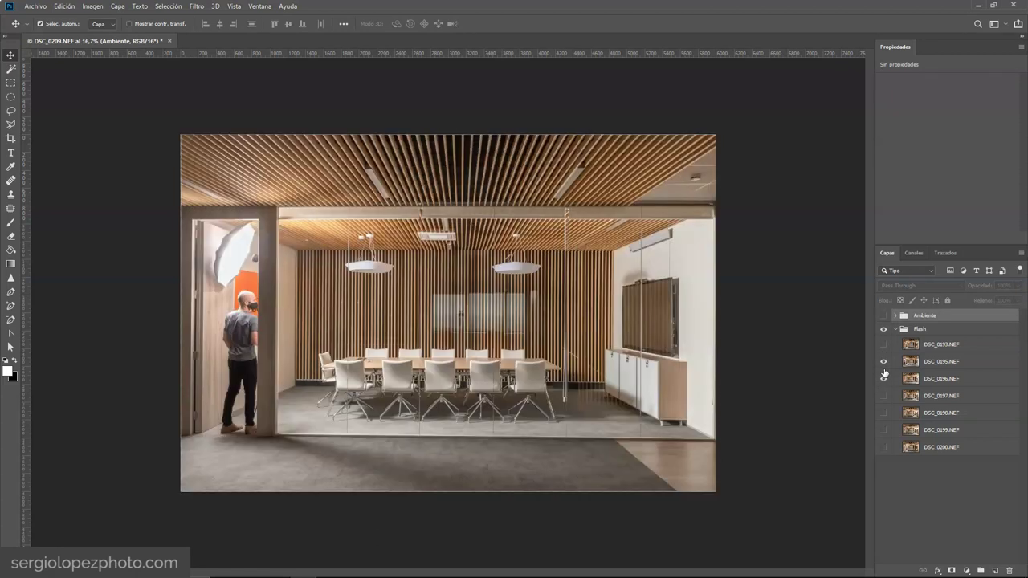
Step: Compare the individual flash exposures in the Flash group by toggling the visibility of layers DSC_0195.NEF to DSC_0200.NEF
{"action": "left_click", "coordinate": [884, 378]}
{"action": "left_click", "coordinate": [883, 447]}
{"action": "left_click", "coordinate": [883, 430]}
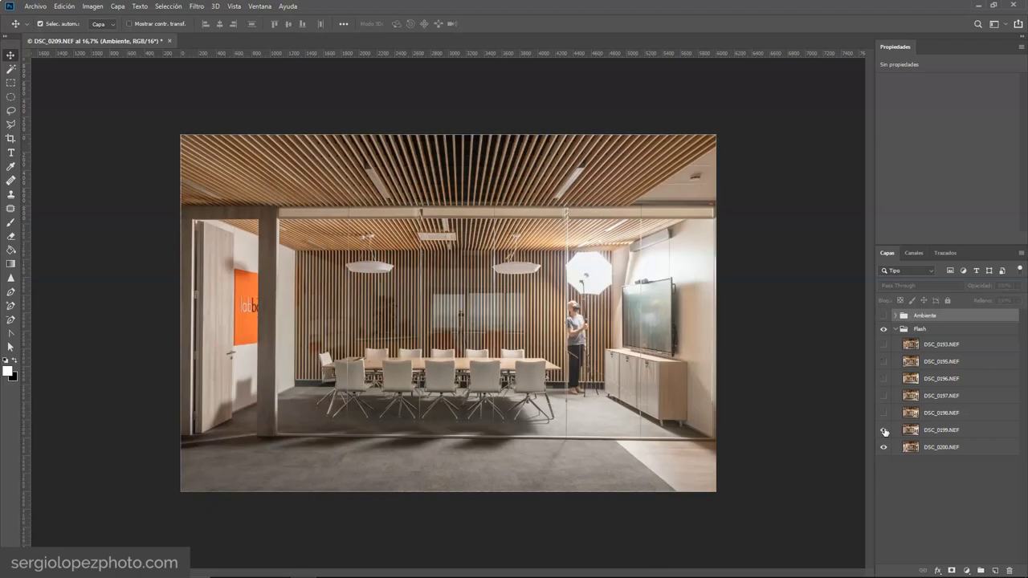
{"action": "left_click", "coordinate": [884, 412]}
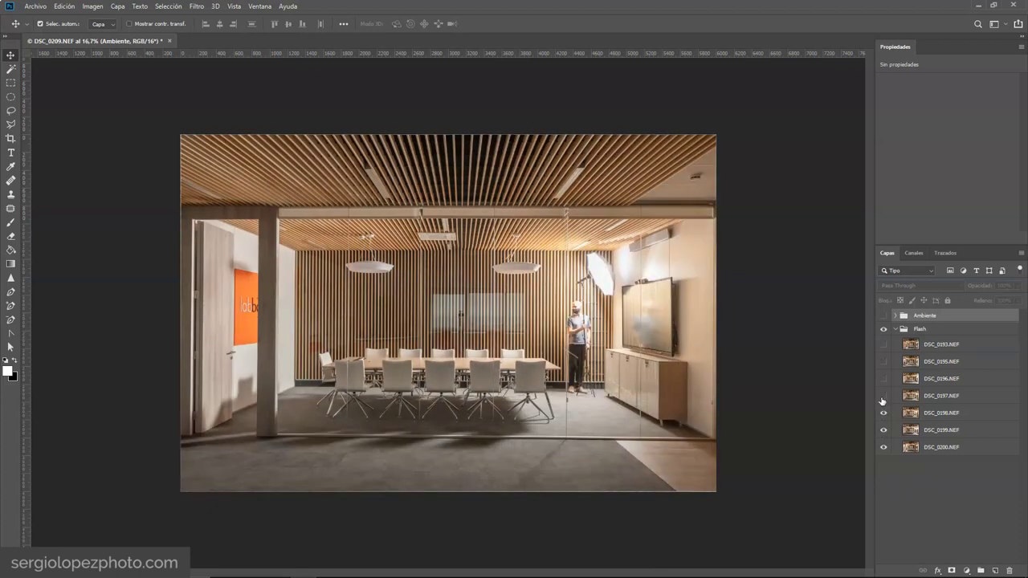
{"action": "left_click", "coordinate": [883, 396]}
{"action": "left_click", "coordinate": [883, 379]}
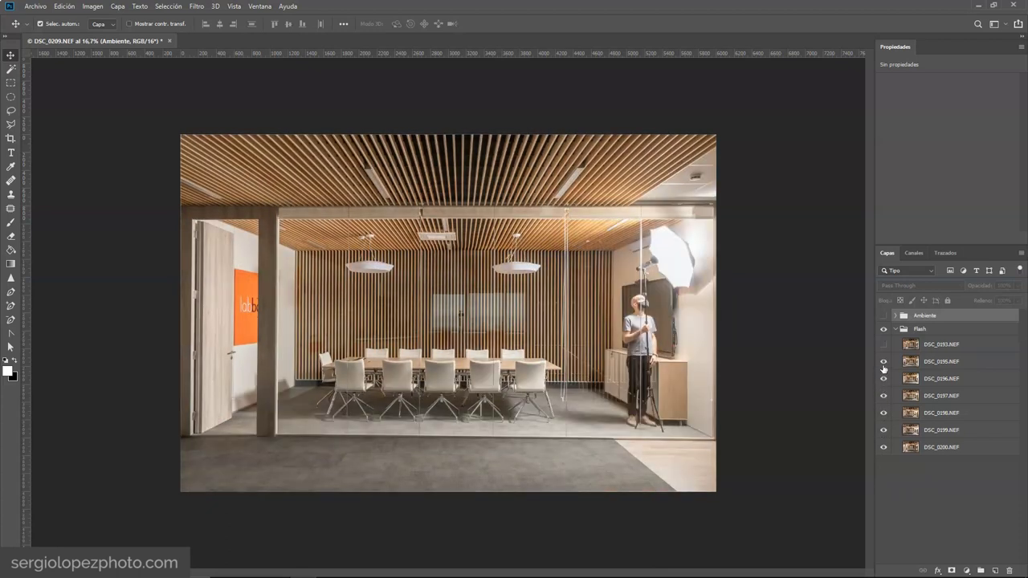
{"action": "left_click", "coordinate": [883, 362]}
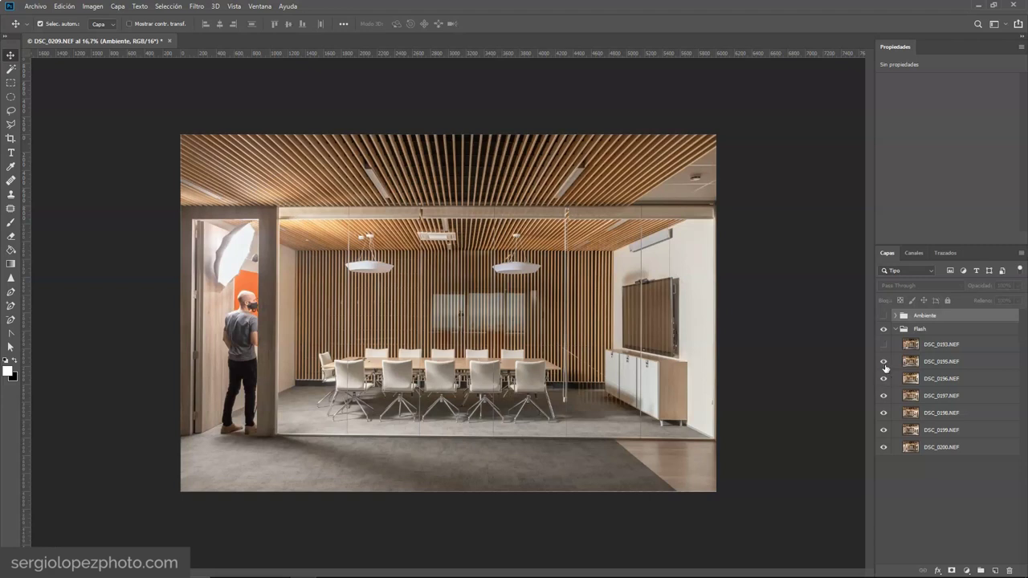
{"action": "left_click", "coordinate": [883, 362]}
{"action": "left_click", "coordinate": [883, 379]}
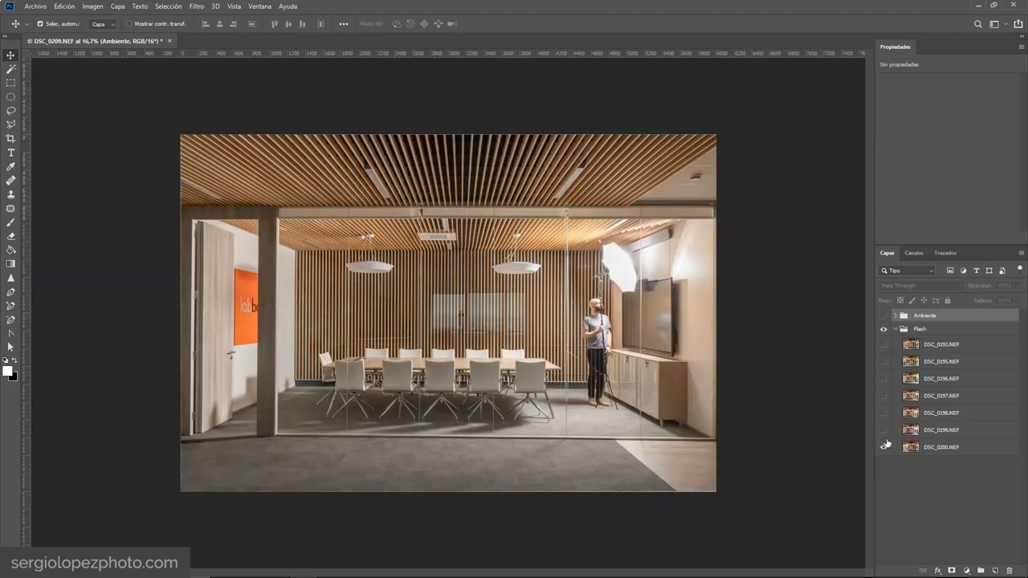
{"action": "left_click", "coordinate": [883, 447]}
{"action": "left_click", "coordinate": [881, 431]}
{"action": "left_click", "coordinate": [881, 413]}
{"action": "left_click", "coordinate": [881, 413]}
{"action": "left_click", "coordinate": [883, 397]}
{"action": "left_click", "coordinate": [883, 396]}
{"action": "left_click", "coordinate": [884, 379]}
{"action": "left_click", "coordinate": [884, 379]}
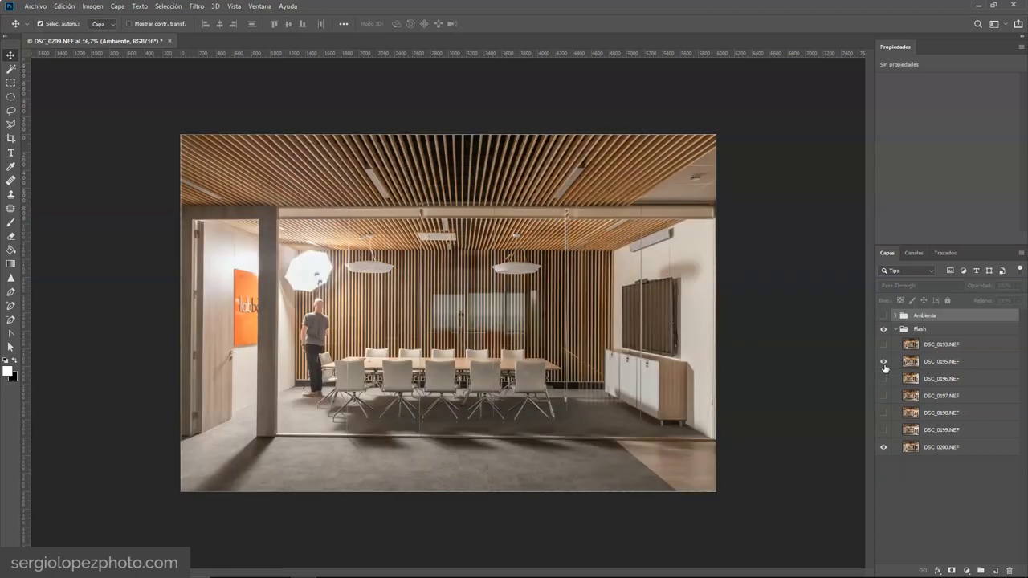
Step: Move DSC_0195.NEF directly above DSC_0200.NEF in the Flash group and make layers DSC_0195.NEF to DSC_0199.NEF visible
{"action": "left_click", "coordinate": [883, 361]}
{"action": "left_click_drag", "start_coordinate": [930, 365], "coordinate": [928, 434]}
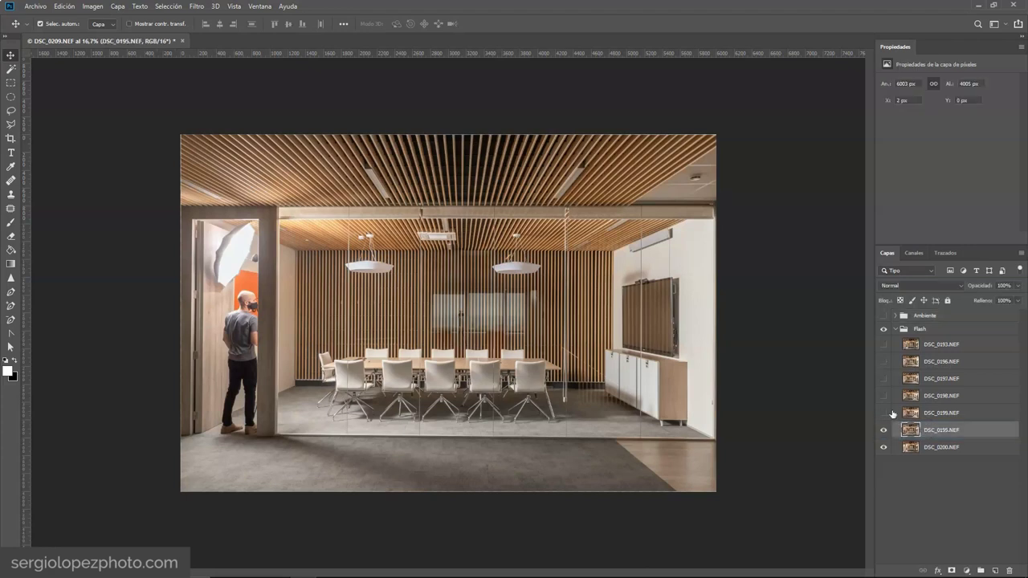
{"action": "left_click", "coordinate": [883, 413]}
{"action": "left_click", "coordinate": [884, 396]}
{"action": "left_click", "coordinate": [883, 378]}
{"action": "left_click", "coordinate": [884, 362]}
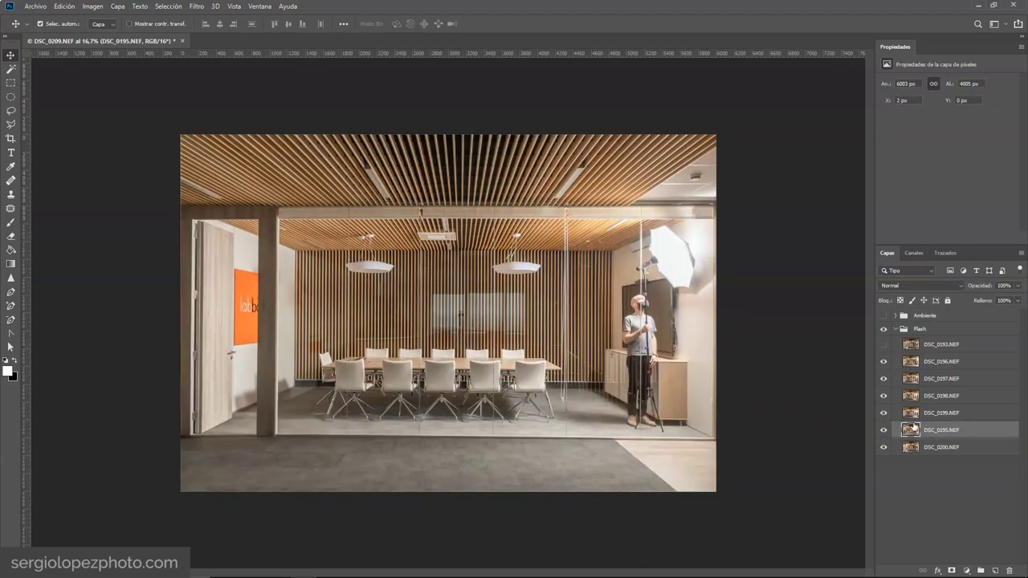
Step: Add a black layer mask to DSC_0195.NEF and copy it to layers DSC_0196.NEF through DSC_0199.NEF
{"action": "left_click", "coordinate": [952, 569], "text": "alt"}
{"action": "left_click_drag", "start_coordinate": [936, 429], "coordinate": [933, 371]}
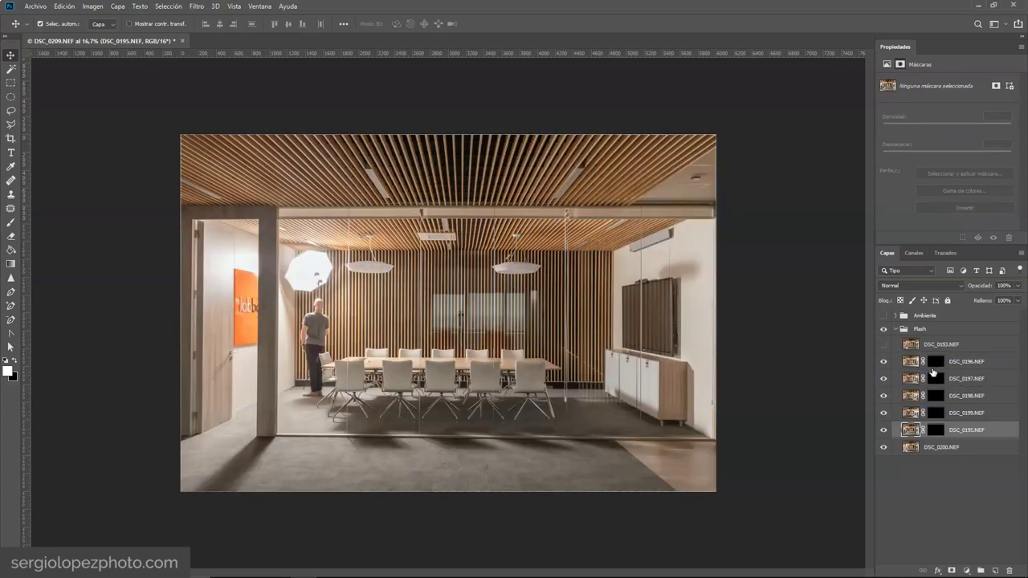
Step: Toggle the DSC_0195.NEF layer mask to compare its flash lighting with the base exposure, leaving the mask disabled
{"action": "left_click", "coordinate": [936, 432]}
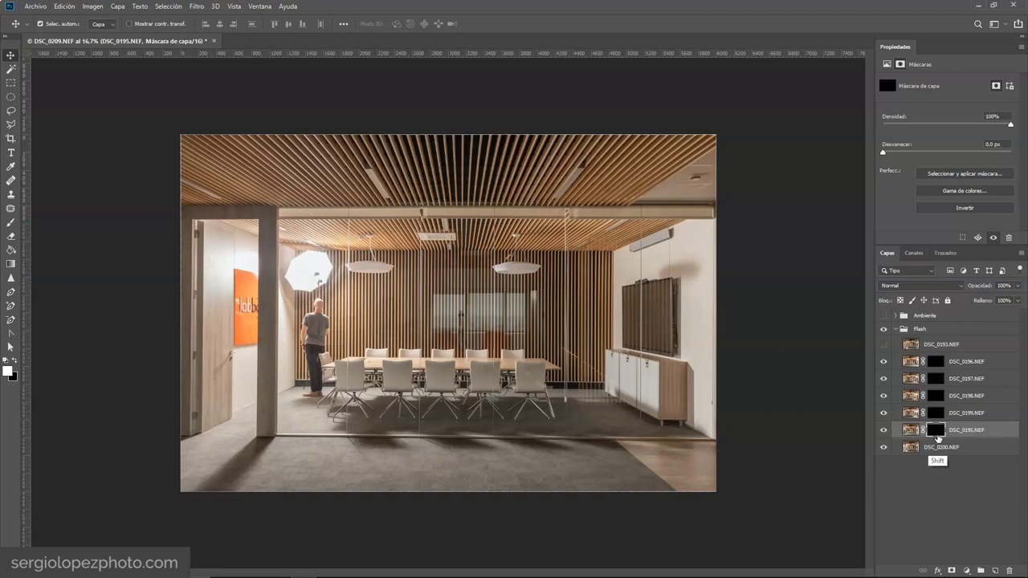
{"action": "left_click", "coordinate": [936, 434], "text": "shift"}
{"action": "left_click", "coordinate": [936, 434], "text": "shift"}
{"action": "left_click", "coordinate": [936, 433], "text": "shift"}
{"action": "left_click", "coordinate": [936, 433], "text": "shift"}
{"action": "left_click", "coordinate": [936, 433], "text": "shift"}
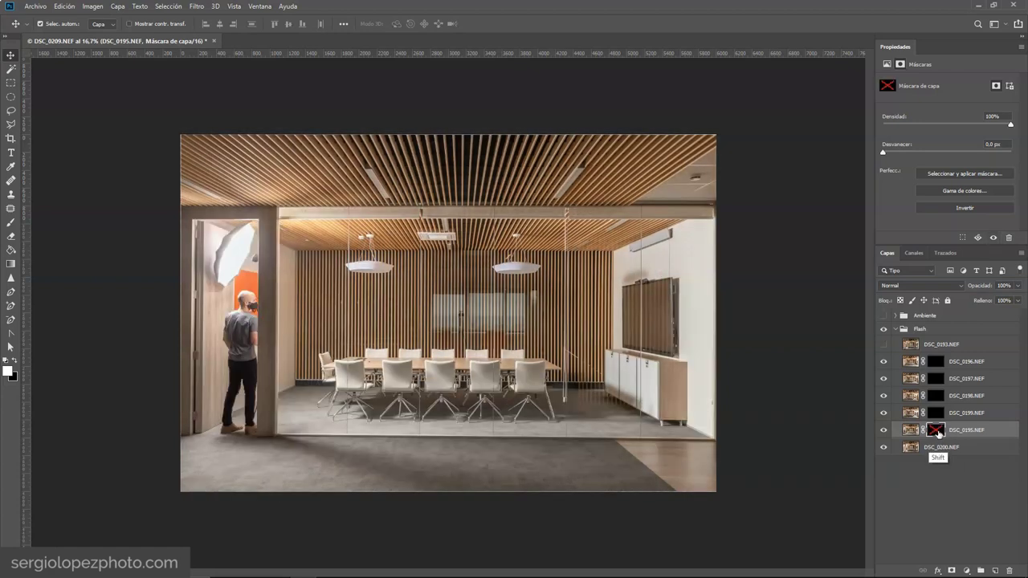
{"action": "left_click", "coordinate": [937, 434], "text": "shift"}
{"action": "left_click", "coordinate": [936, 434], "text": "shift"}
{"action": "left_click", "coordinate": [936, 434], "text": "shift"}
{"action": "left_click", "coordinate": [936, 434], "text": "shift"}
Step: Set the blend mode of layer DSC_0195.NEF to Aclarar (Lighten)
{"action": "left_click", "coordinate": [910, 430]}
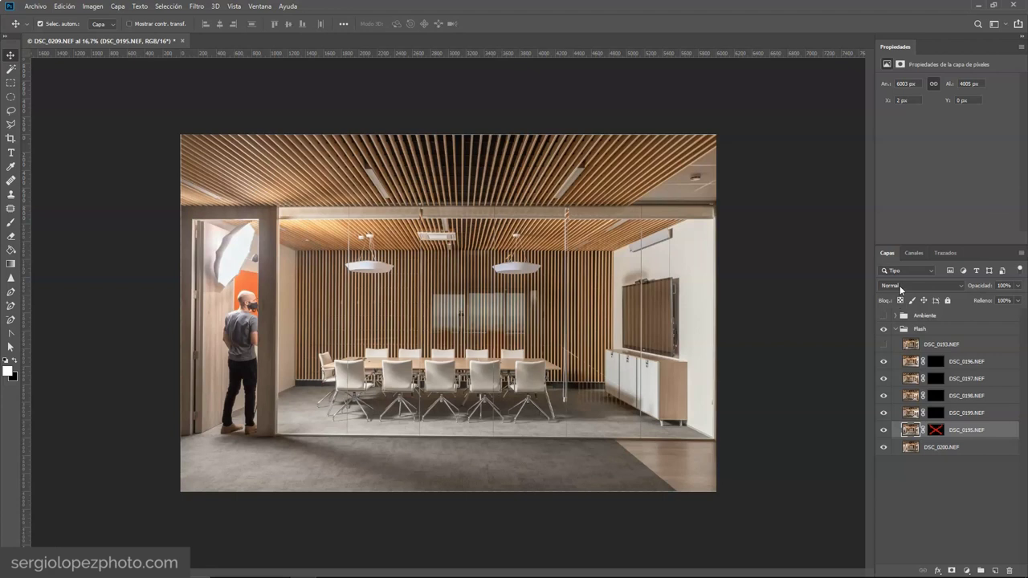
{"action": "left_click", "coordinate": [899, 285]}
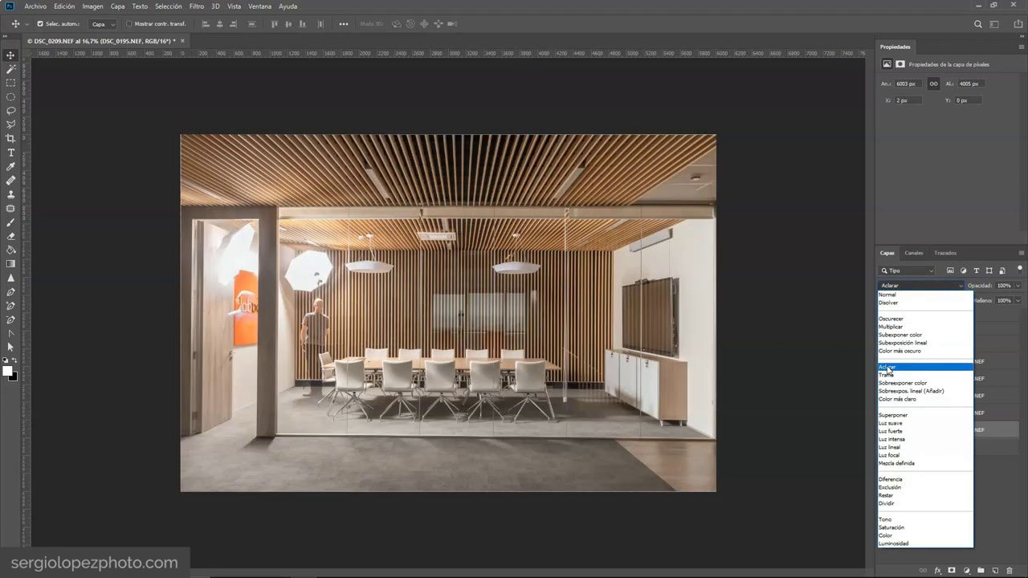
{"action": "left_click", "coordinate": [888, 367]}
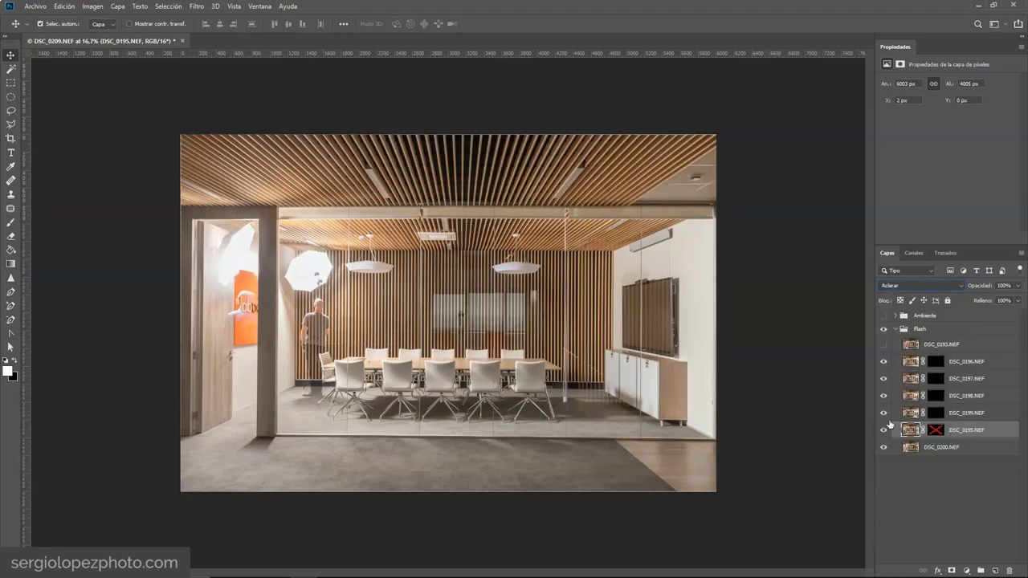
Step: Compare the image with layer DSC_0195.NEF shown and hidden to examine the effect of the Aclarar blend mode
{"action": "left_click", "coordinate": [883, 431]}
{"action": "left_click", "coordinate": [883, 431]}
{"action": "left_click", "coordinate": [883, 430]}
{"action": "left_click", "coordinate": [883, 430]}
{"action": "left_click", "coordinate": [884, 431]}
{"action": "left_click", "coordinate": [884, 431]}
{"action": "left_click", "coordinate": [883, 431]}
{"action": "left_click", "coordinate": [883, 431]}
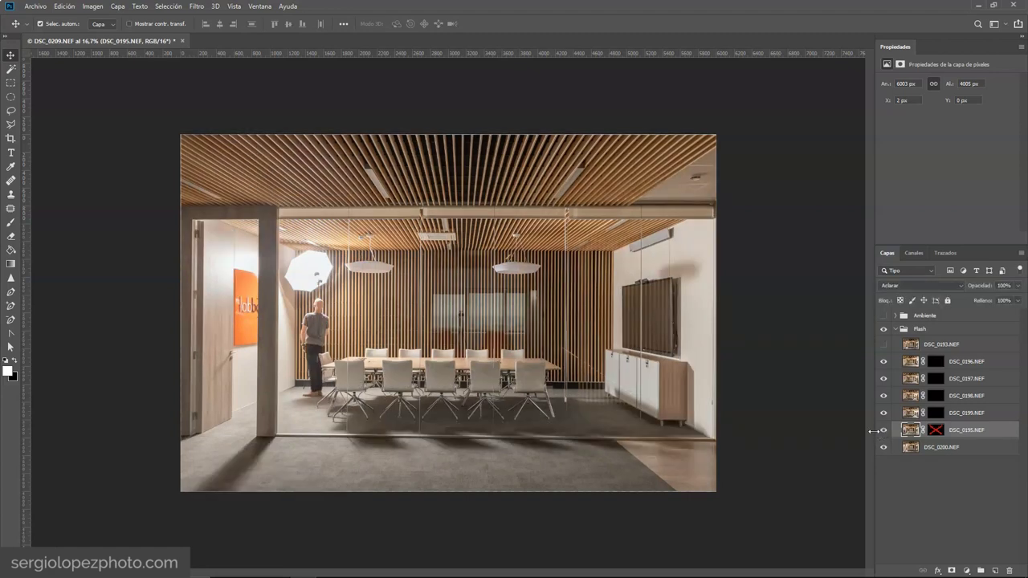
{"action": "left_click", "coordinate": [883, 430]}
{"action": "left_click", "coordinate": [883, 432]}
{"action": "left_click", "coordinate": [883, 431]}
{"action": "left_click", "coordinate": [883, 432]}
Step: Enable the DSC_0195.NEF mask again and paint it white at 50% opacity over the floor around the meeting table
{"action": "left_click", "coordinate": [935, 429], "text": "shift"}
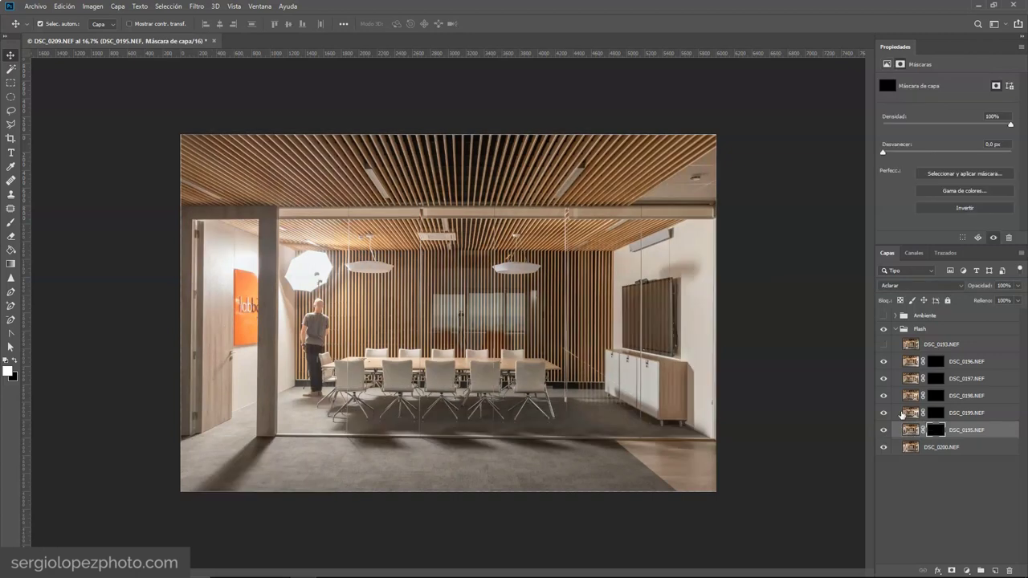
{"action": "key", "text": "b"}
{"action": "mouse_move", "coordinate": [384, 419]}
{"action": "left_mouse_down"}
{"action": "mouse_move", "coordinate": [682, 408]}
{"action": "mouse_move", "coordinate": [462, 395]}
{"action": "mouse_move", "coordinate": [403, 406]}
{"action": "mouse_move", "coordinate": [342, 395]}
{"action": "mouse_move", "coordinate": [640, 408]}
{"action": "left_mouse_up"}
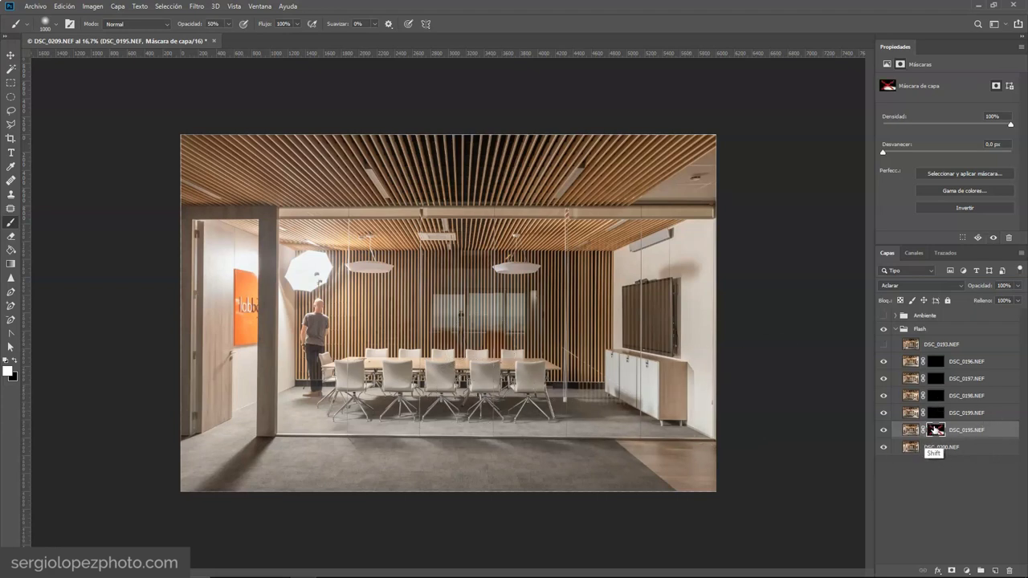
Step: Compare the painted DSC_0195.NEF mask with the unmasked layer by disabling and enabling the mask
{"action": "left_click", "coordinate": [936, 430], "text": "shift"}
{"action": "left_click", "coordinate": [938, 430], "text": "shift"}
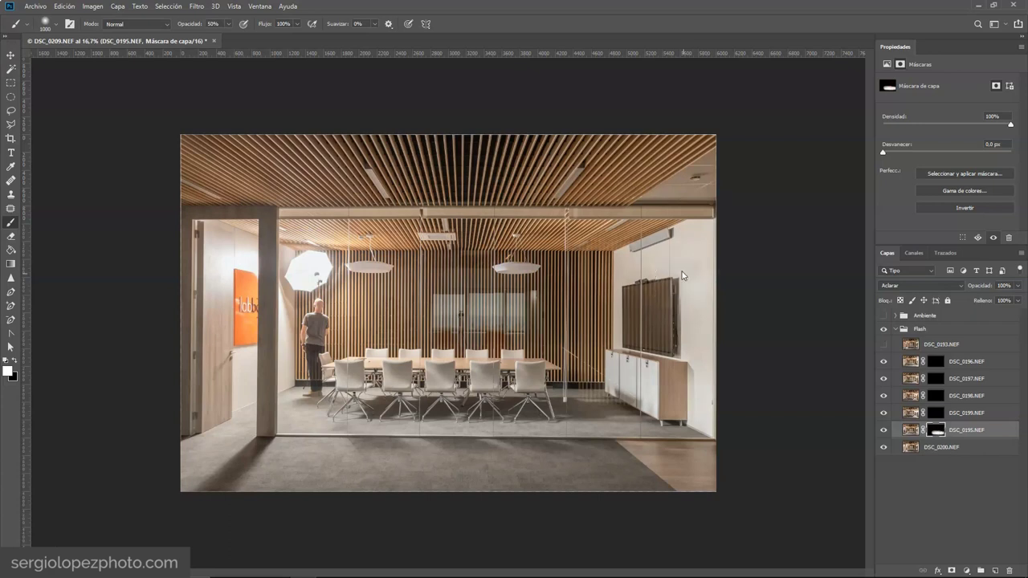
{"action": "left_click", "coordinate": [936, 430], "text": "shift"}
{"action": "left_click", "coordinate": [936, 430], "text": "shift"}
{"action": "left_click", "coordinate": [937, 430], "text": "shift"}
{"action": "left_click", "coordinate": [936, 431], "text": "shift"}
{"action": "left_click", "coordinate": [938, 430], "text": "shift"}
{"action": "left_click", "coordinate": [938, 430], "text": "shift"}
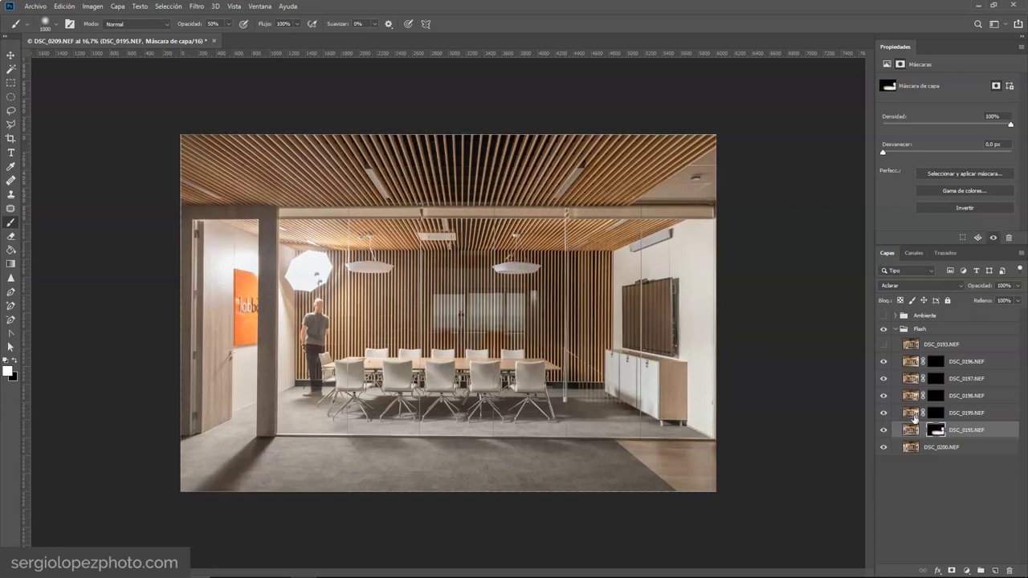
Step: Preview the DSC_0199.NEF exposure without its mask, and set the layer's blend mode to Aclarar
{"action": "left_click", "coordinate": [934, 414], "text": "shift"}
{"action": "left_click", "coordinate": [934, 414], "text": "shift"}
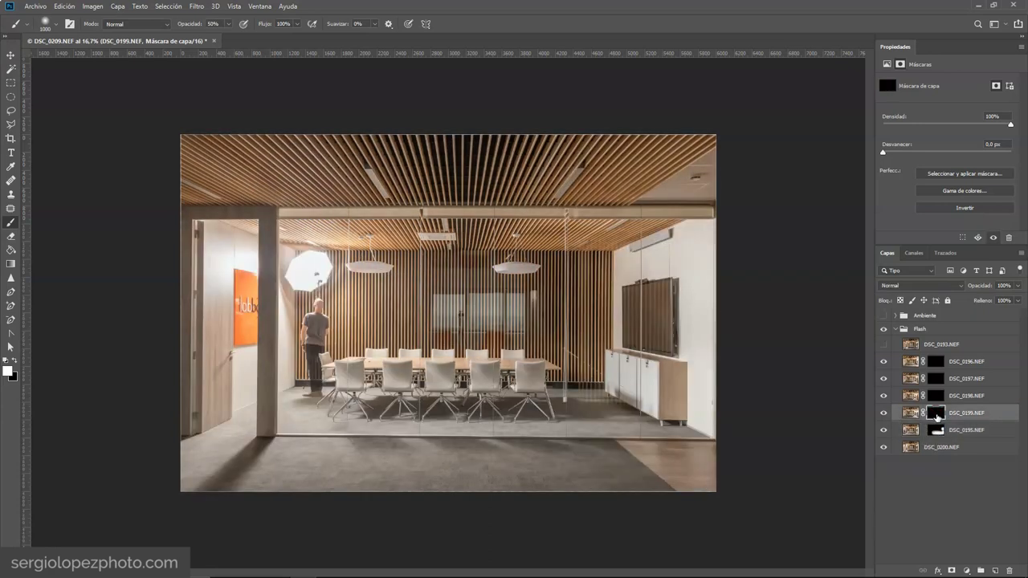
{"action": "left_click", "coordinate": [935, 413], "text": "shift"}
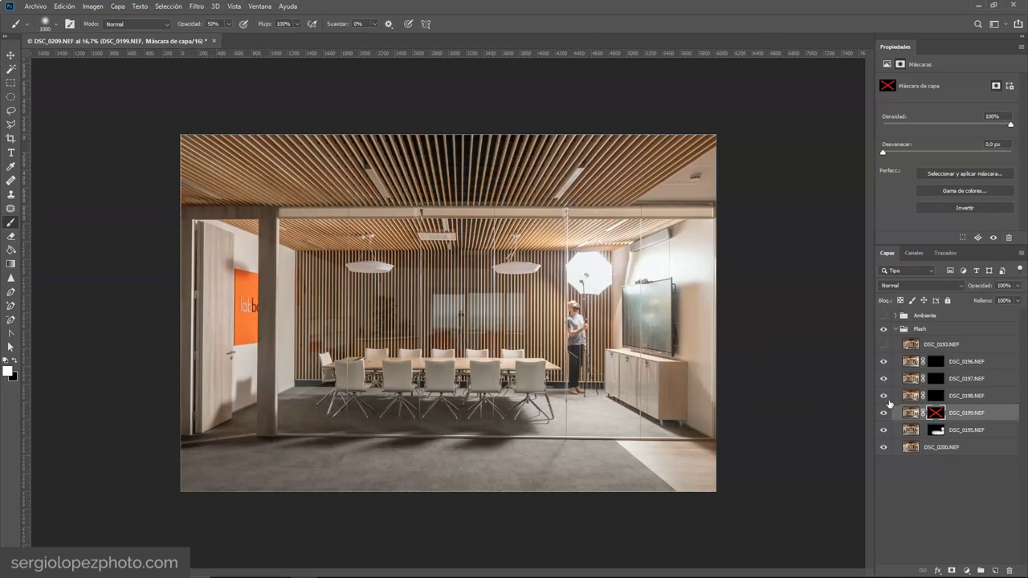
{"action": "left_click", "coordinate": [935, 413], "text": "shift"}
{"action": "left_click", "coordinate": [911, 412]}
{"action": "left_click", "coordinate": [909, 285]}
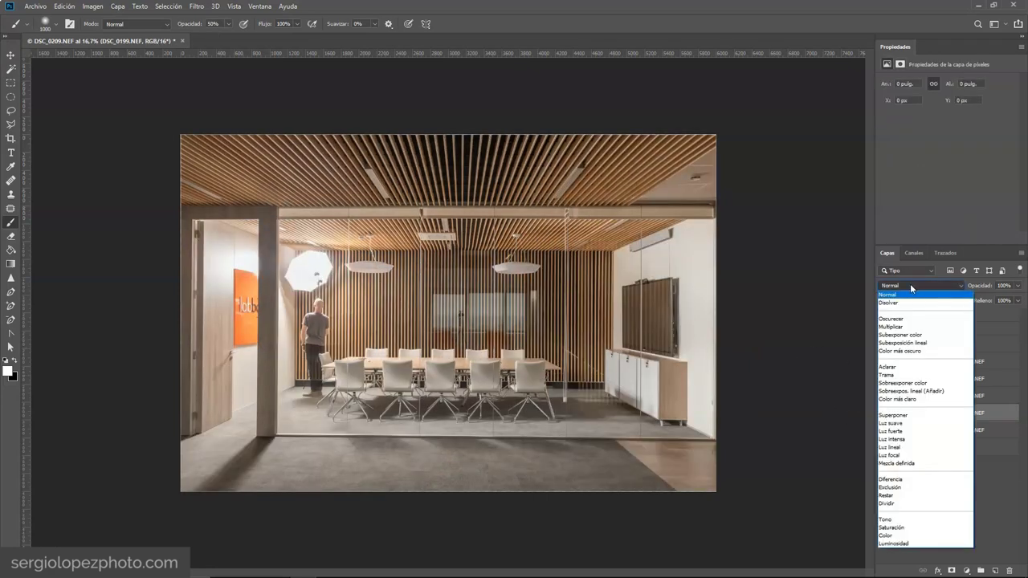
{"action": "left_click", "coordinate": [886, 367]}
Step: Paint white on the DSC_0199.NEF mask over the carpet between the chairs and the cabinet to brighten the shadows
{"action": "left_click", "coordinate": [935, 413]}
{"action": "left_click_drag", "start_coordinate": [638, 426], "coordinate": [635, 431]}
{"action": "scroll", "coordinate": [635, 429], "scroll_direction": "up", "scroll_amount": 3}
{"action": "right_click", "coordinate": [627, 408], "text": "ctrl"}
{"action": "right_click", "coordinate": [690, 373], "text": "ctrl"}
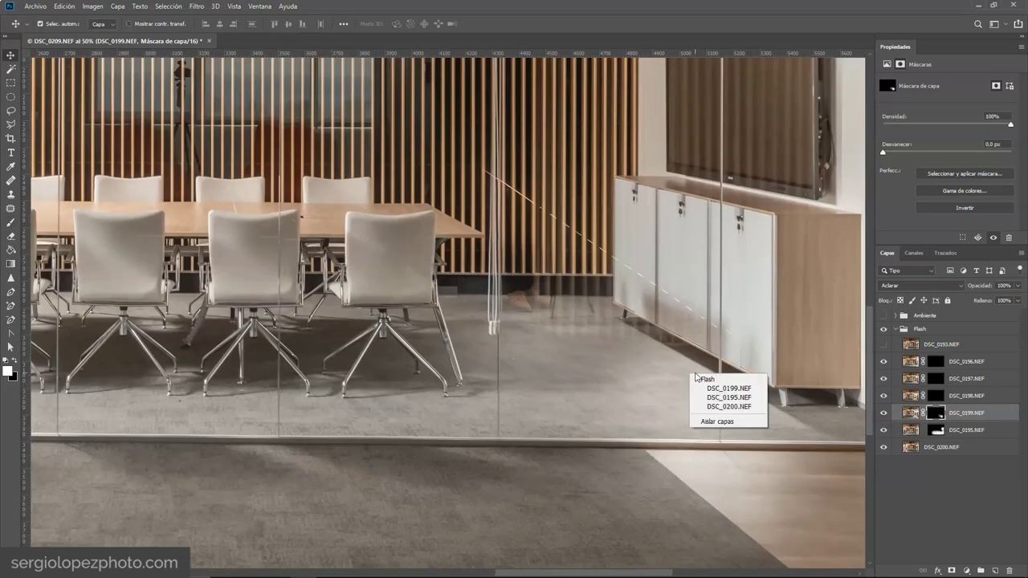
{"action": "left_click", "coordinate": [935, 413]}
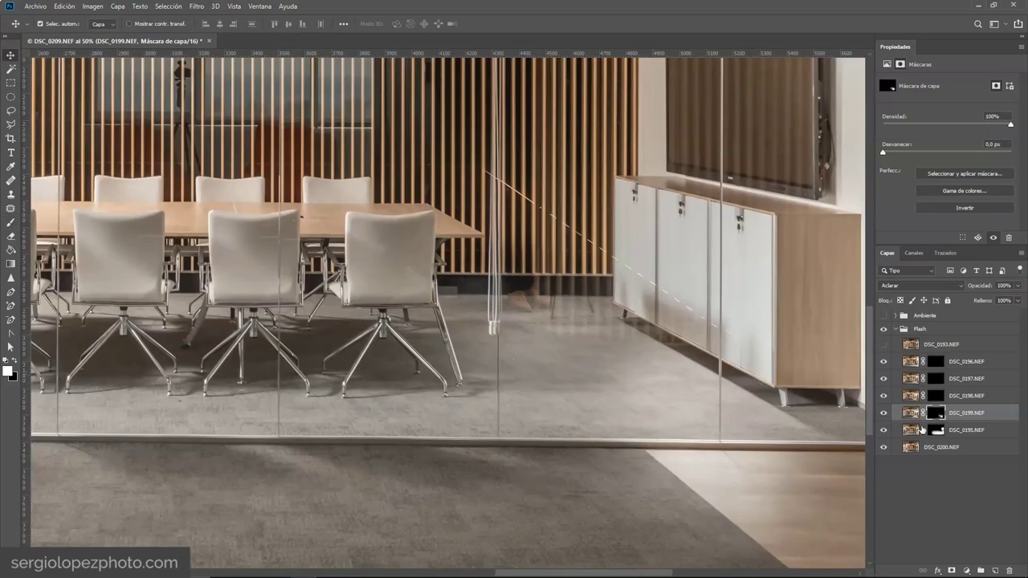
{"action": "key", "text": "b"}
{"action": "left_click_drag", "start_coordinate": [477, 392], "coordinate": [321, 369]}
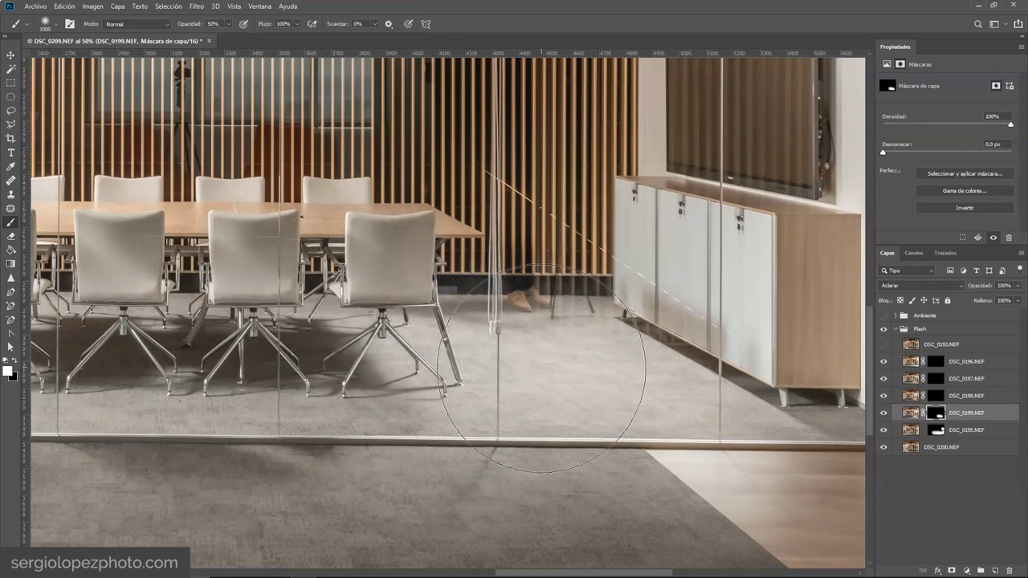
Step: Paint black with a smaller brush on the DSC_0199.NEF mask to remove the photographer's feet beside the cabinet
{"action": "right_click", "coordinate": [543, 368]}
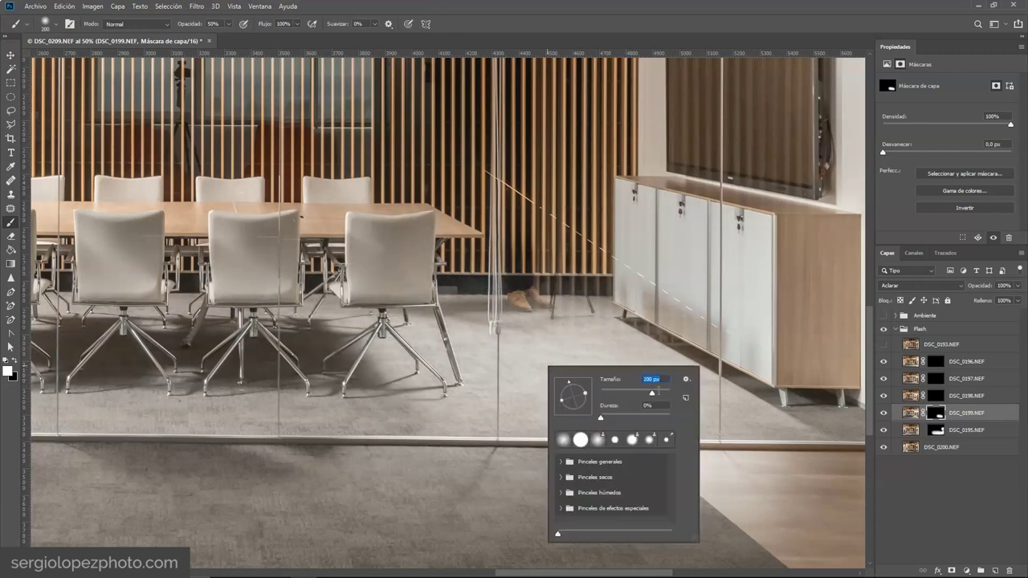
{"action": "left_click", "coordinate": [659, 391]}
{"action": "key", "text": "Return"}
{"action": "key", "text": "x"}
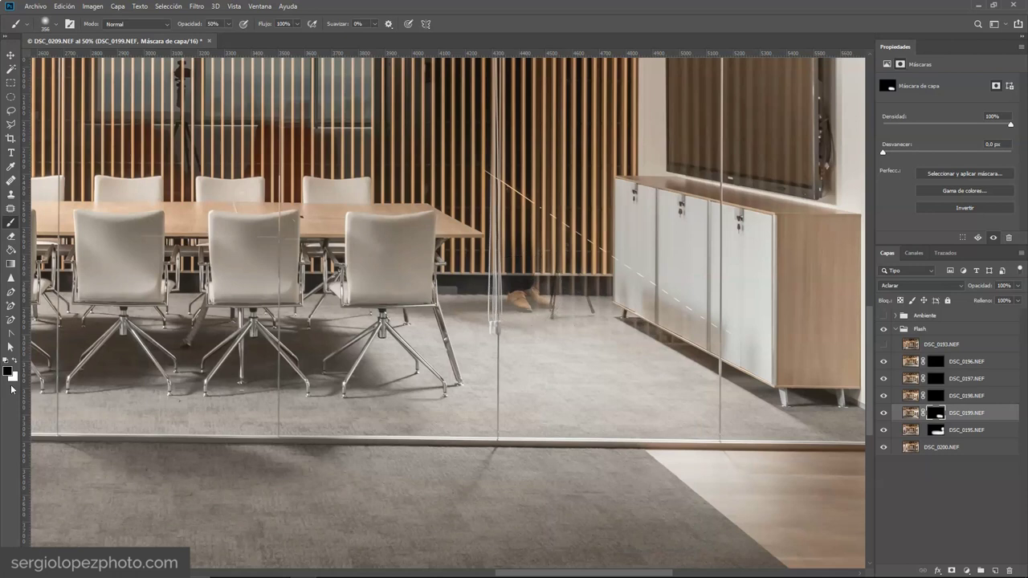
{"action": "mouse_move", "coordinate": [514, 293]}
{"action": "left_mouse_down"}
{"action": "mouse_move", "coordinate": [576, 304]}
{"action": "mouse_move", "coordinate": [575, 284]}
{"action": "mouse_move", "coordinate": [533, 285]}
{"action": "left_mouse_up"}
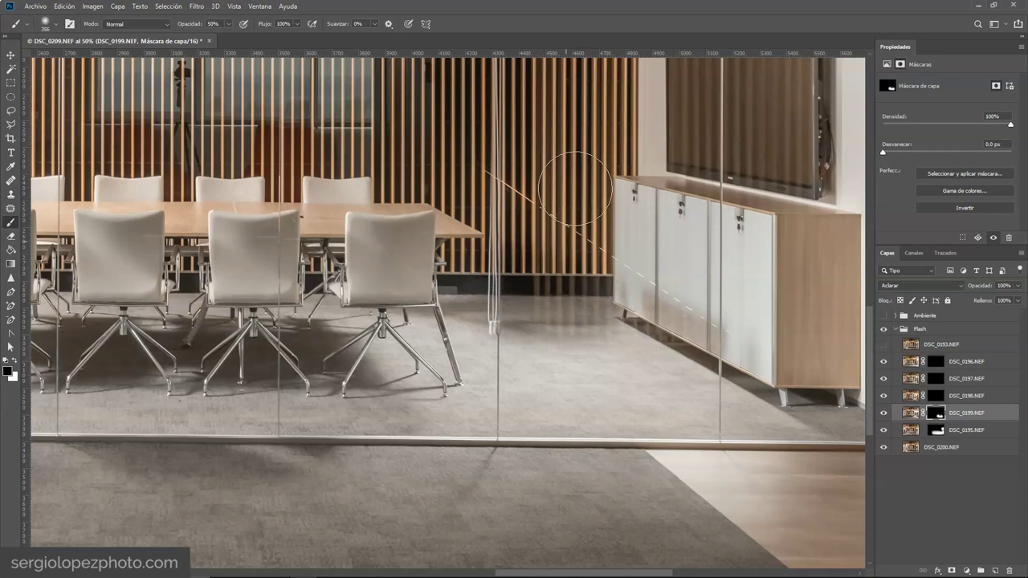
Step: Preview the DSC_0198.NEF exposure without its mask and set the layer's blend mode to Aclarar
{"action": "left_click_drag", "start_coordinate": [338, 290], "coordinate": [497, 283]}
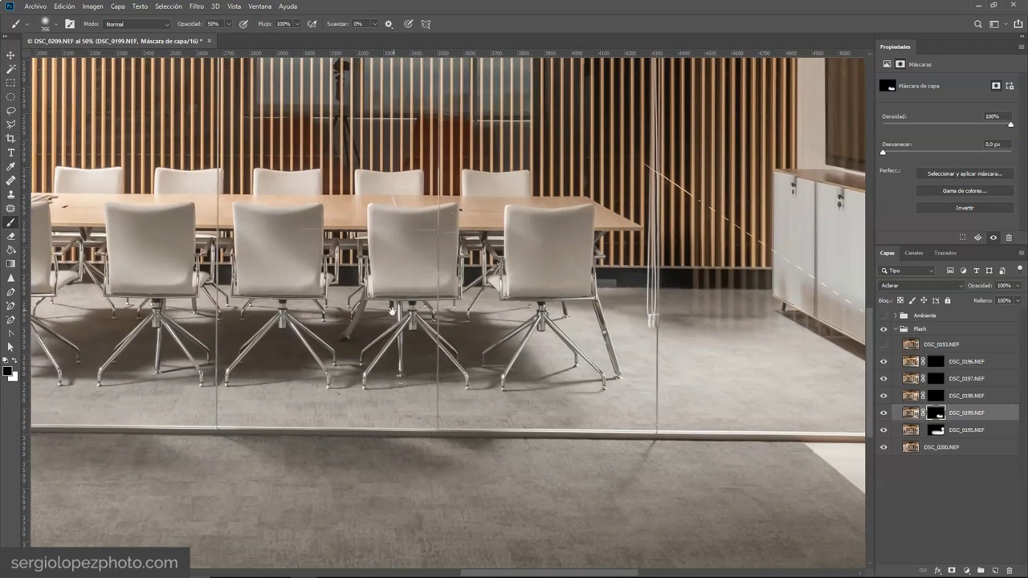
{"action": "left_click_drag", "start_coordinate": [392, 311], "coordinate": [746, 302]}
{"action": "left_click_drag", "start_coordinate": [496, 325], "coordinate": [326, 321]}
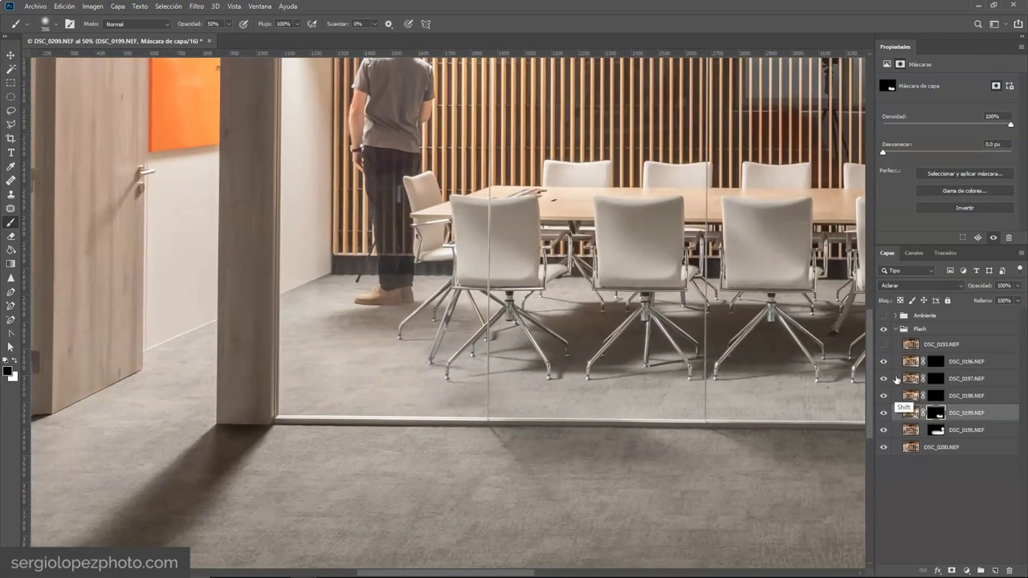
{"action": "left_click", "coordinate": [936, 396], "text": "shift"}
{"action": "left_click", "coordinate": [934, 396], "text": "shift"}
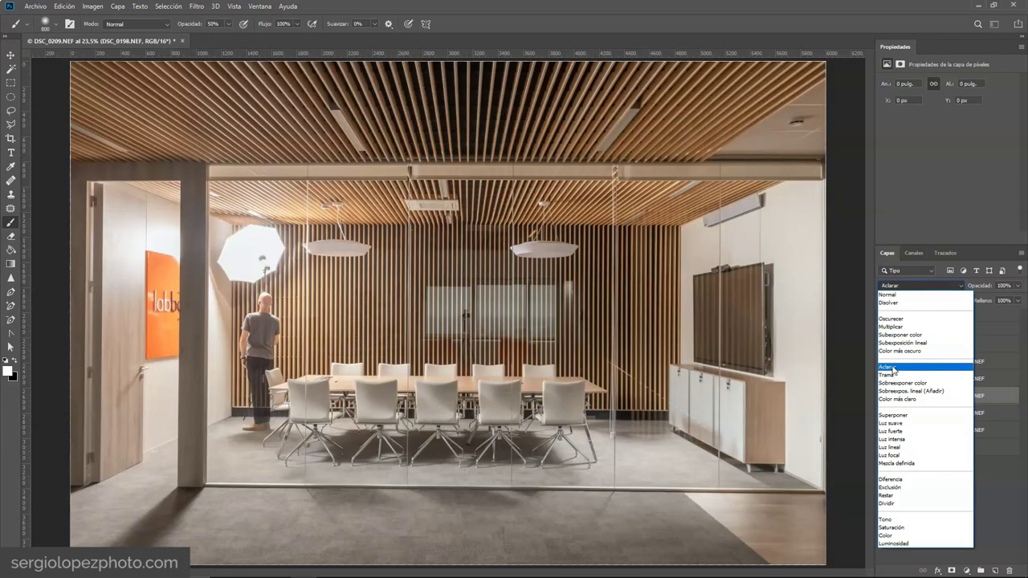
{"action": "left_click", "coordinate": [891, 370]}
Step: Check DSC_0198.NEF unmasked, and paint its mask white over the photographer and softbox on the room's left side
{"action": "left_click", "coordinate": [937, 397]}
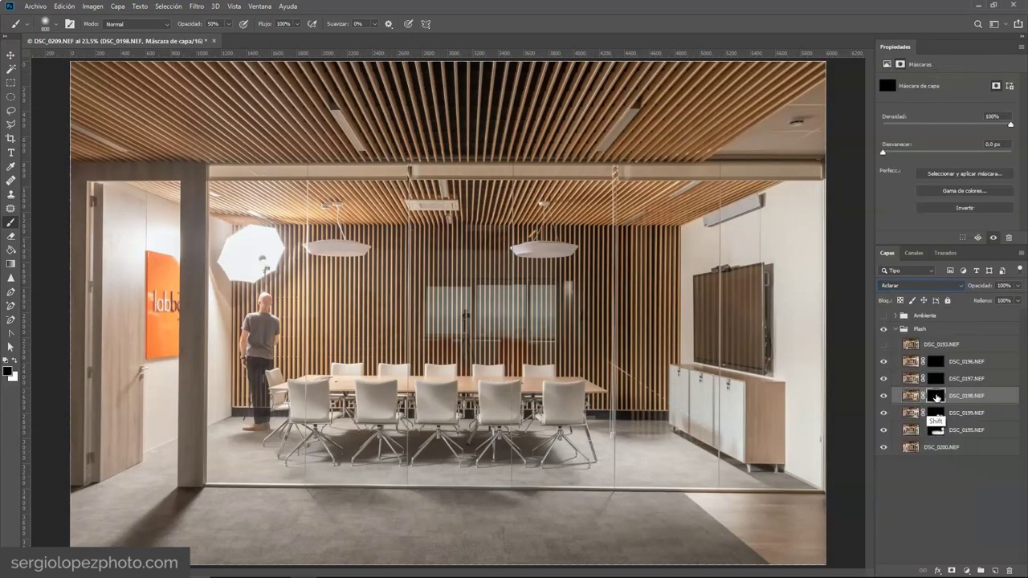
{"action": "left_click", "coordinate": [936, 397], "text": "shift"}
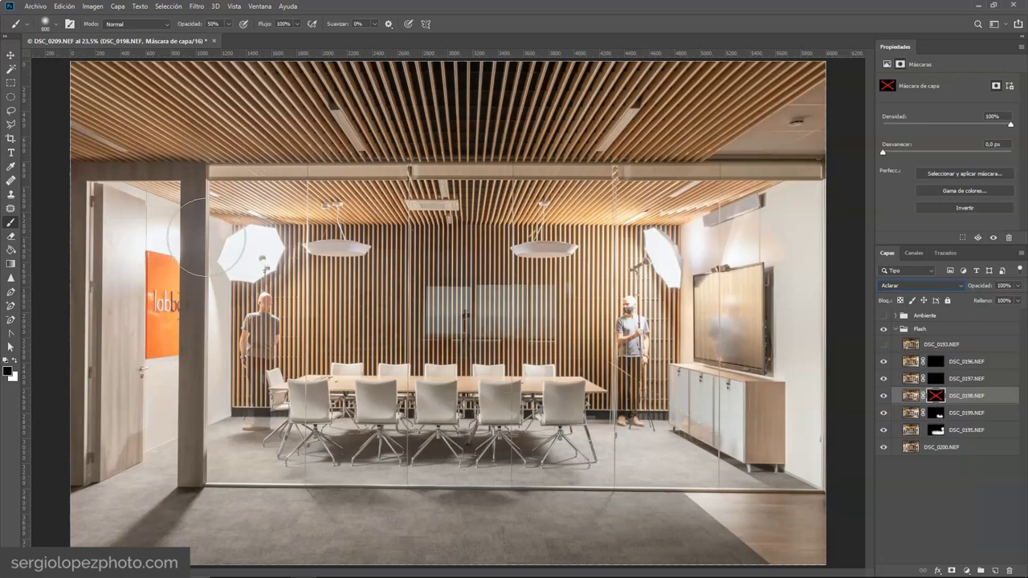
{"action": "left_click", "coordinate": [934, 399], "text": "shift"}
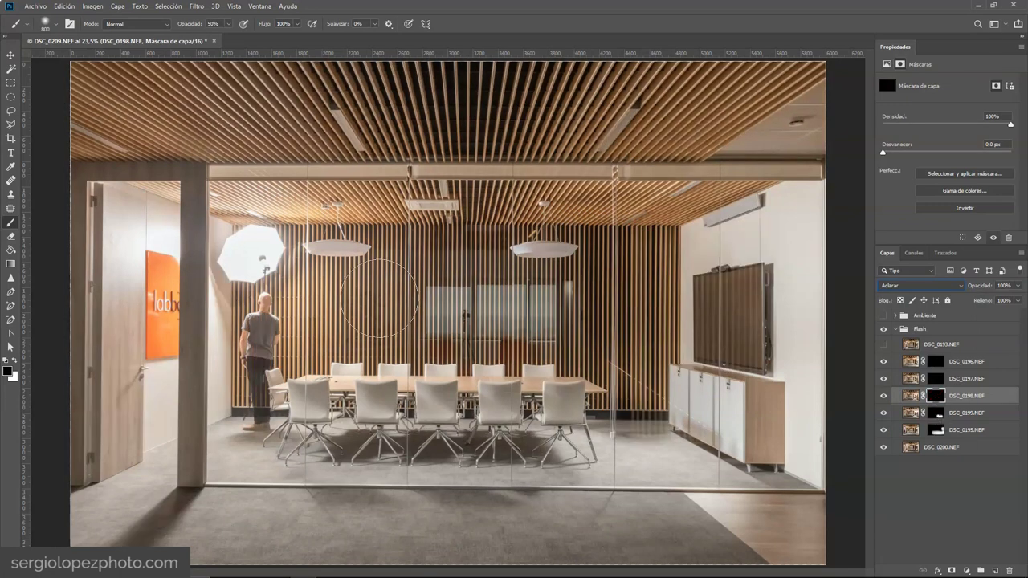
{"action": "left_click", "coordinate": [910, 395]}
{"action": "left_click", "coordinate": [921, 285]}
{"action": "left_click", "coordinate": [936, 395]}
{"action": "mouse_move", "coordinate": [239, 238]}
{"action": "left_mouse_down"}
{"action": "mouse_move", "coordinate": [241, 289]}
{"action": "mouse_move", "coordinate": [253, 241]}
{"action": "mouse_move", "coordinate": [265, 370]}
{"action": "mouse_move", "coordinate": [243, 424]}
{"action": "mouse_move", "coordinate": [265, 457]}
{"action": "mouse_move", "coordinate": [241, 438]}
{"action": "left_mouse_up"}
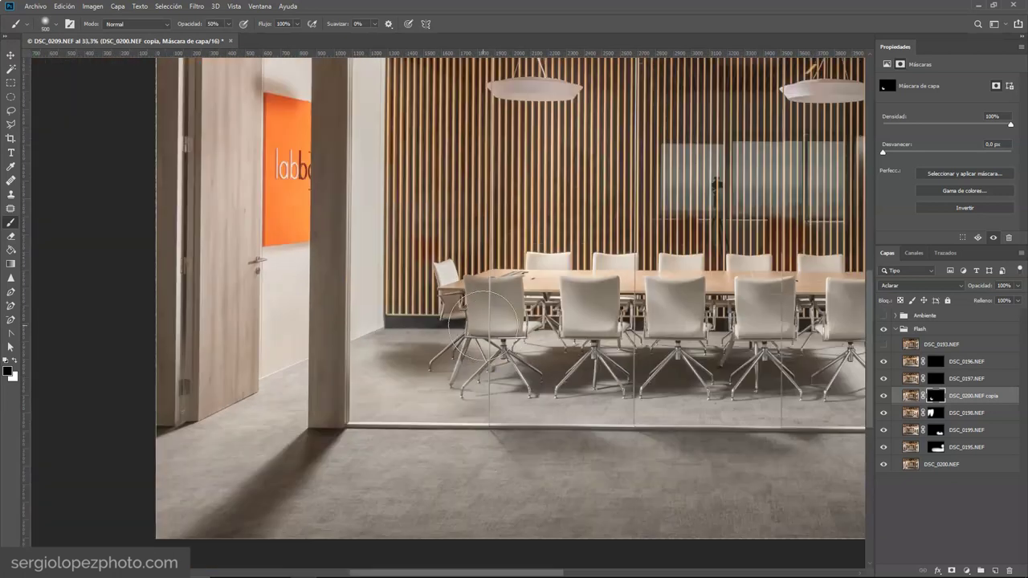
Step: Paint white on the DSC_0198.NEF mask over the carpet beside the leftmost chair
{"action": "scroll", "coordinate": [443, 355], "scroll_direction": "up", "scroll_amount": 5}
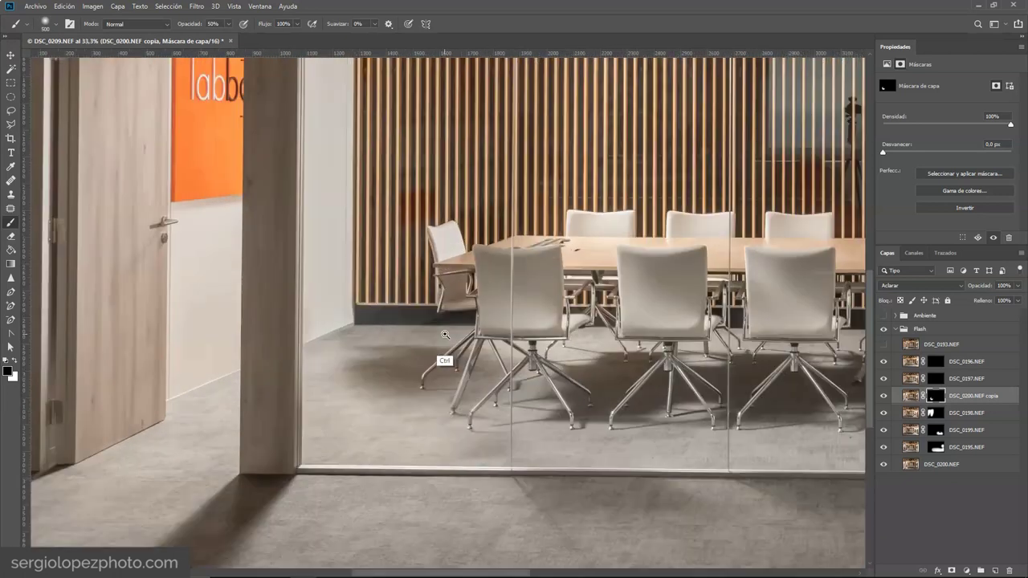
{"action": "key", "text": "x"}
{"action": "mouse_move", "coordinate": [411, 347]}
{"action": "left_mouse_down"}
{"action": "mouse_move", "coordinate": [378, 310]}
{"action": "mouse_move", "coordinate": [392, 344]}
{"action": "left_mouse_up"}
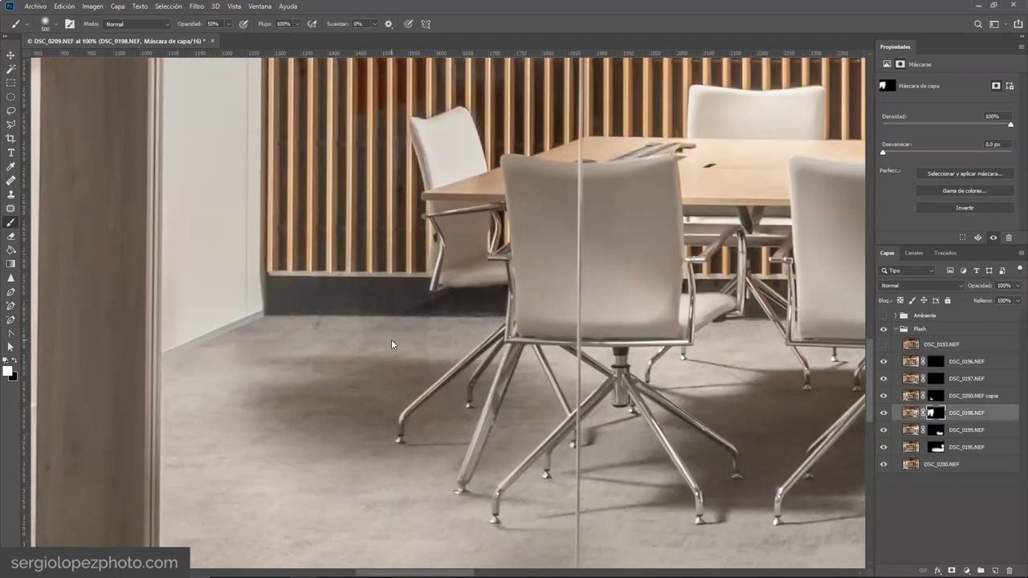
{"action": "left_click", "coordinate": [464, 315], "text": "ctrl+alt"}
{"action": "key", "text": "ctrl+minus"}
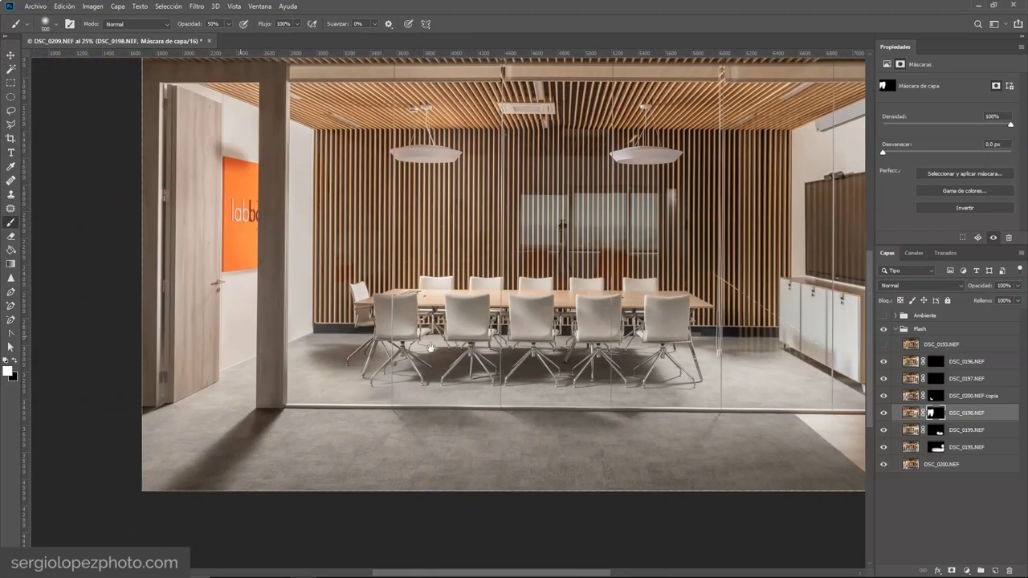
Step: Compare the flash exposures from DSC_0198.NEF up to DSC_0196.NEF by disabling and re-enabling their masks one at a time
{"action": "left_click", "coordinate": [934, 412], "text": "shift"}
{"action": "left_click", "coordinate": [933, 412], "text": "shift"}
{"action": "left_click", "coordinate": [936, 382], "text": "shift"}
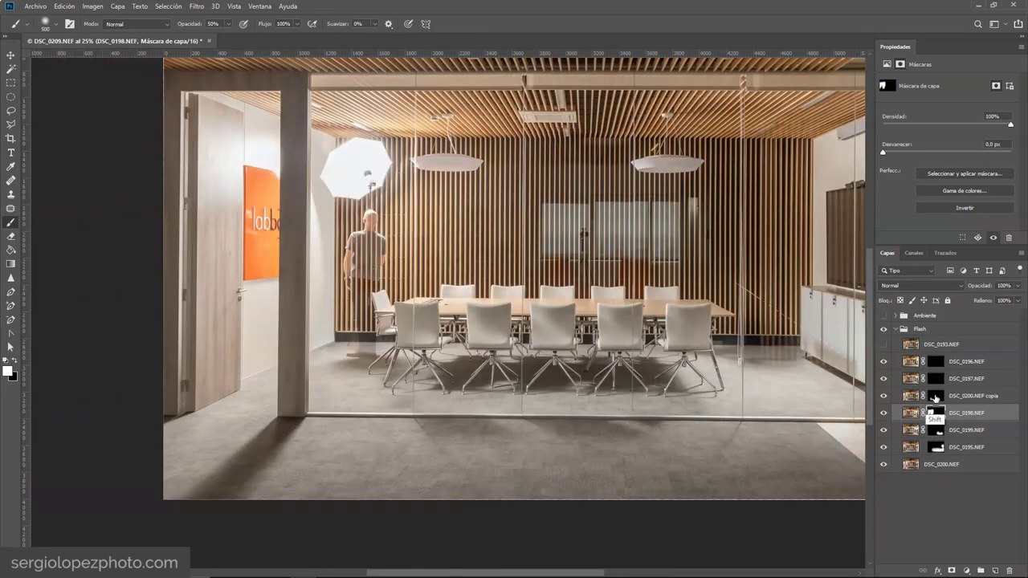
{"action": "left_click", "coordinate": [935, 382], "text": "shift"}
{"action": "left_click", "coordinate": [936, 381], "text": "shift"}
{"action": "left_click", "coordinate": [935, 377], "text": "shift"}
{"action": "left_click", "coordinate": [935, 363], "text": "shift"}
{"action": "left_click", "coordinate": [933, 363], "text": "shift"}
{"action": "key", "text": "v"}
{"action": "left_click", "coordinate": [979, 546]}
{"action": "left_click_drag", "start_coordinate": [682, 438], "coordinate": [617, 448]}
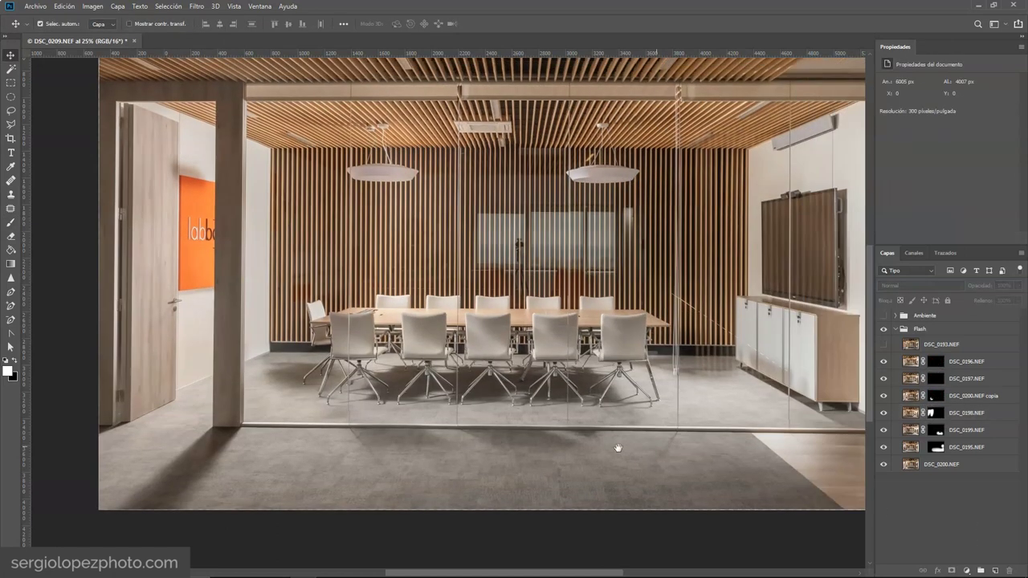
Step: Check what DSC_0195.NEF, DSC_0199.NEF, DSC_0198.NEF and DSC_0200.NEF copia contribute by disabling and restoring each mask in turn
{"action": "left_click", "coordinate": [936, 447], "text": "shift"}
{"action": "left_click", "coordinate": [935, 449], "text": "shift"}
{"action": "left_click", "coordinate": [935, 431], "text": "shift"}
{"action": "left_click", "coordinate": [935, 430], "text": "shift"}
{"action": "left_click", "coordinate": [935, 413], "text": "shift"}
{"action": "left_click", "coordinate": [934, 412], "text": "shift"}
{"action": "left_click", "coordinate": [936, 396], "text": "shift"}
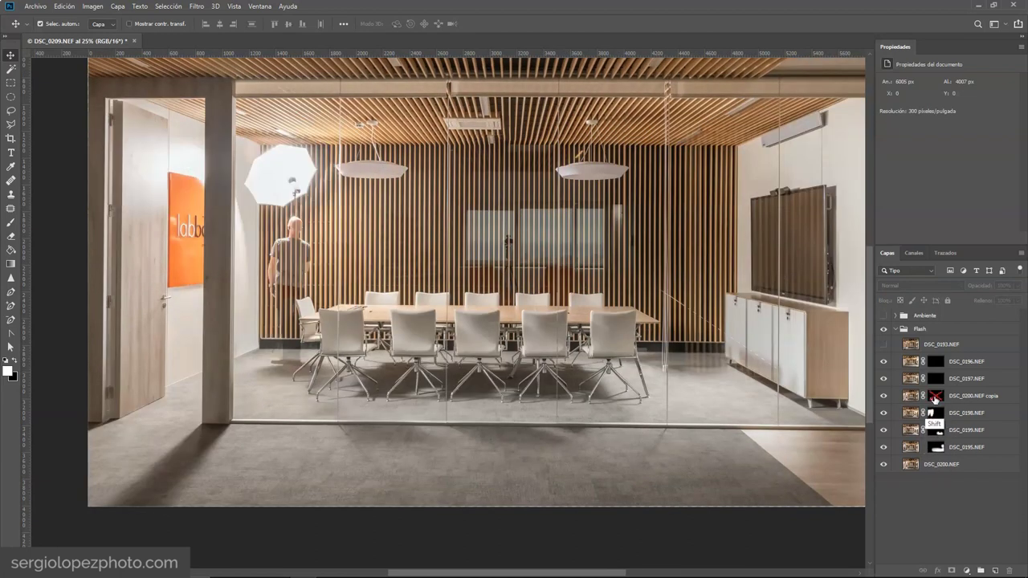
{"action": "left_click", "coordinate": [934, 398], "text": "shift"}
{"action": "left_click", "coordinate": [937, 395]}
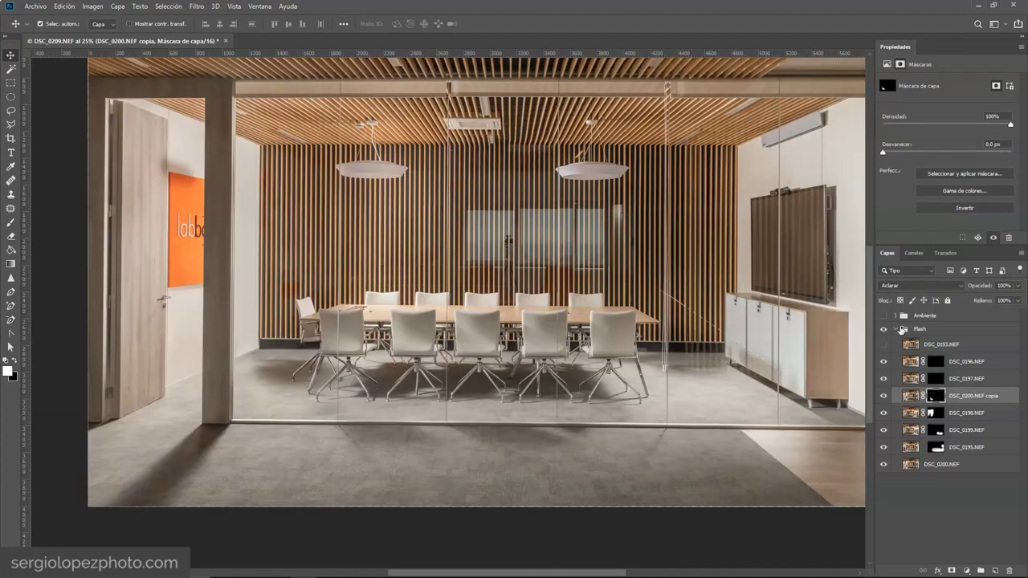
Step: Expand and show the Ambiente group with DSC_0202.NEF hidden, and compare the image with and without DSC_0209.NEF
{"action": "left_click", "coordinate": [896, 316]}
{"action": "left_click", "coordinate": [884, 350]}
{"action": "left_click", "coordinate": [883, 331]}
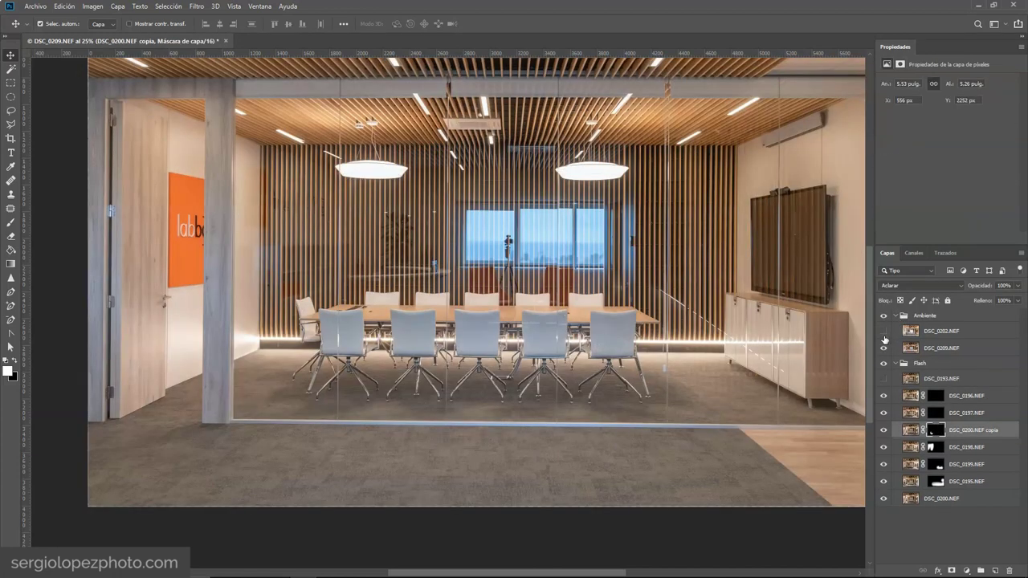
{"action": "left_click", "coordinate": [884, 349]}
{"action": "left_click", "coordinate": [883, 349]}
{"action": "left_click", "coordinate": [884, 348]}
{"action": "left_click", "coordinate": [884, 348]}
{"action": "left_click", "coordinate": [884, 348]}
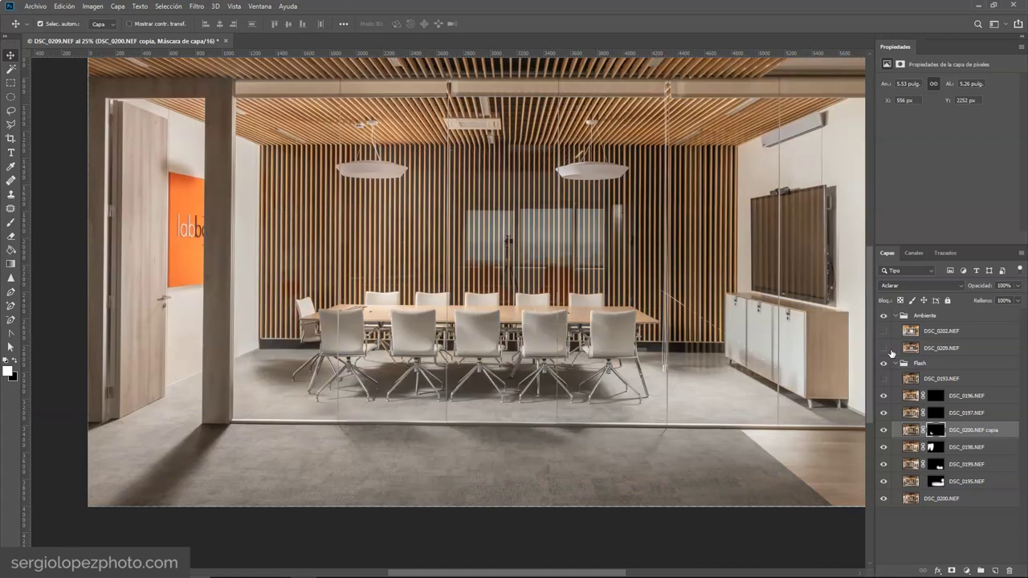
{"action": "left_click", "coordinate": [884, 349]}
Step: Set the DSC_0209.NEF layer's blend mode to Luminosidad and compare the image with and without it
{"action": "left_click", "coordinate": [933, 350]}
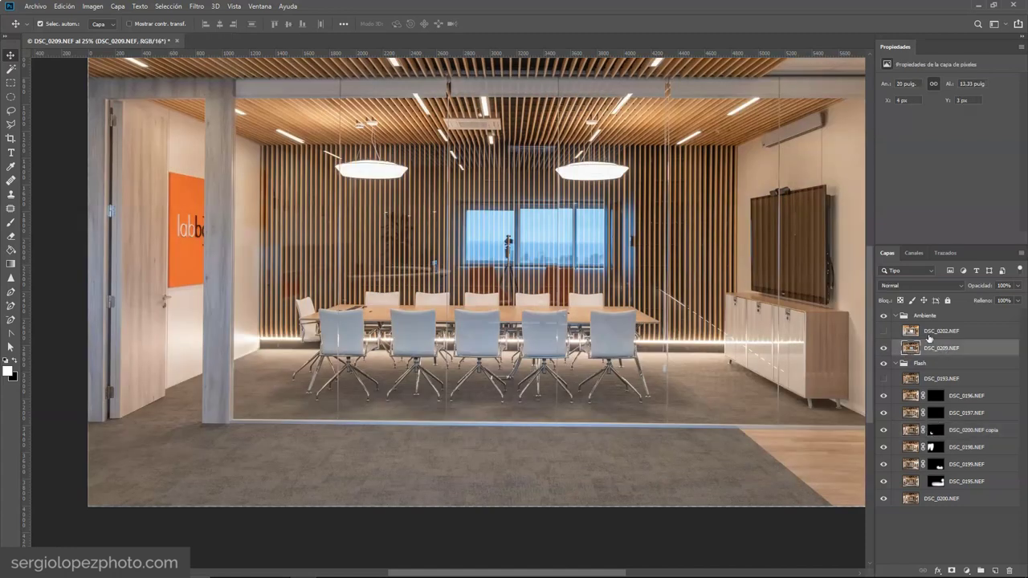
{"action": "left_click", "coordinate": [898, 289]}
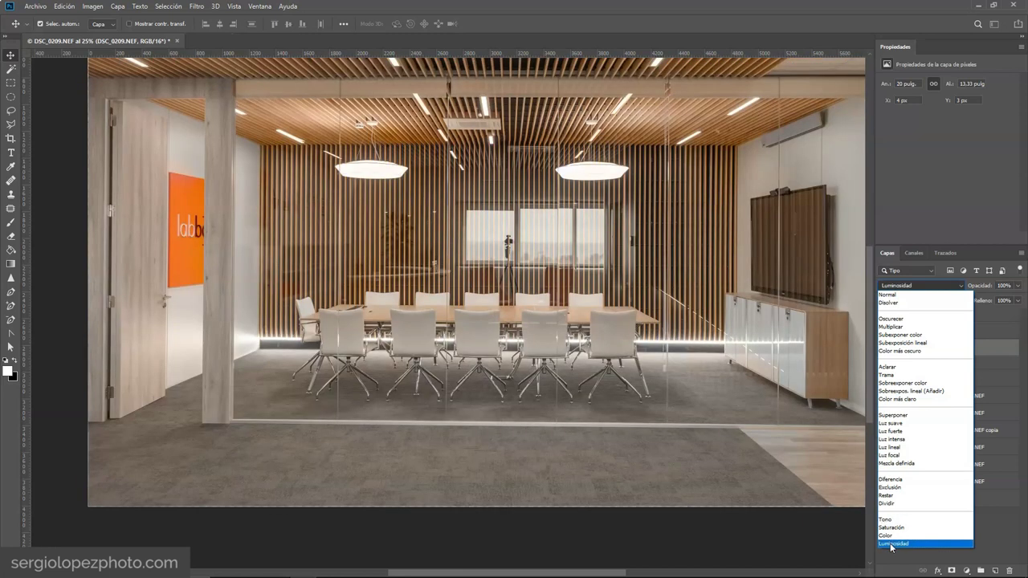
{"action": "left_click", "coordinate": [890, 544]}
{"action": "left_click", "coordinate": [886, 348]}
{"action": "left_click", "coordinate": [886, 348]}
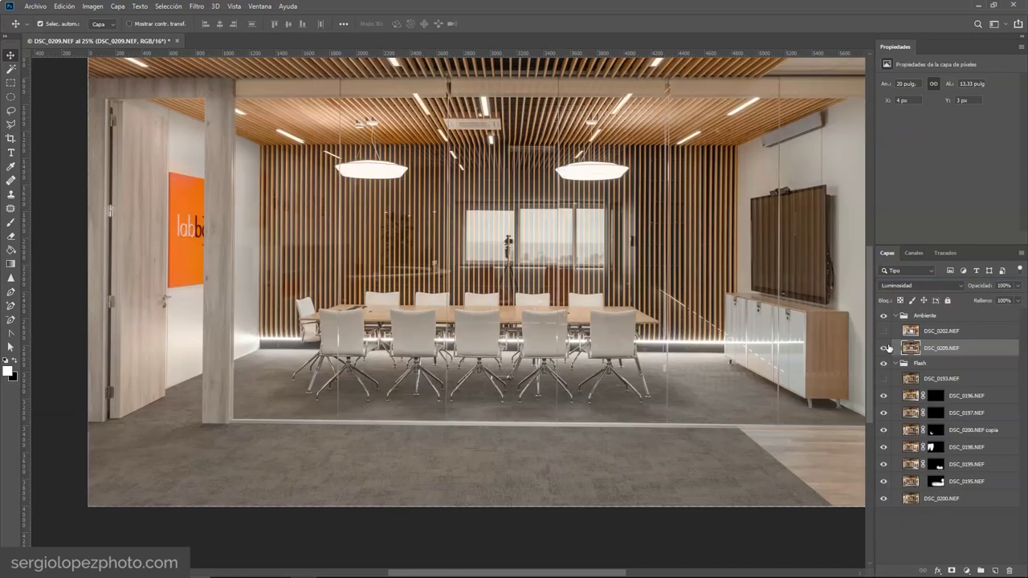
{"action": "left_click", "coordinate": [884, 348]}
{"action": "left_click", "coordinate": [884, 348]}
{"action": "left_click", "coordinate": [884, 349]}
{"action": "left_click", "coordinate": [884, 348]}
Step: Add a black mask to DSC_0209.NEF and paint it white over the carpet on the left side of the room
{"action": "left_click", "coordinate": [950, 572], "text": "alt"}
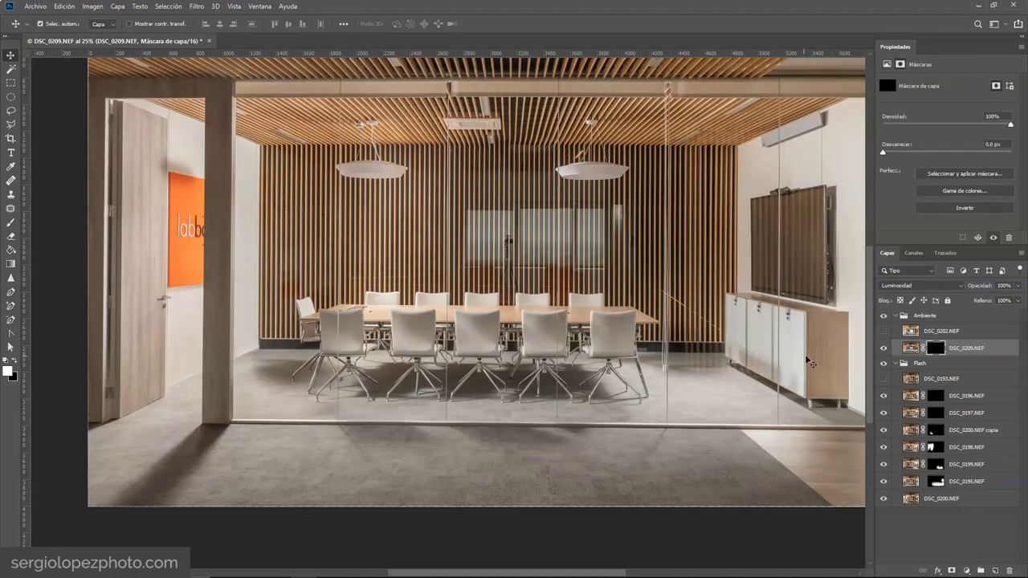
{"action": "key", "text": "b"}
{"action": "scroll", "coordinate": [249, 406], "scroll_direction": "up", "scroll_amount": 3}
{"action": "mouse_move", "coordinate": [269, 381]}
{"action": "left_mouse_down"}
{"action": "mouse_move", "coordinate": [333, 368]}
{"action": "mouse_move", "coordinate": [303, 355]}
{"action": "mouse_move", "coordinate": [330, 427]}
{"action": "mouse_move", "coordinate": [588, 454]}
{"action": "mouse_move", "coordinate": [699, 451]}
{"action": "mouse_move", "coordinate": [391, 386]}
{"action": "mouse_move", "coordinate": [449, 393]}
{"action": "left_mouse_up"}
{"action": "key", "text": "space"}
{"action": "left_click_drag", "start_coordinate": [345, 416], "coordinate": [638, 311]}
{"action": "left_click_drag", "start_coordinate": [127, 465], "coordinate": [370, 452]}
{"action": "scroll", "coordinate": [352, 444], "scroll_direction": "down", "scroll_amount": 1}
{"action": "key", "text": "space"}
{"action": "mouse_move", "coordinate": [531, 450]}
{"action": "left_mouse_down"}
{"action": "mouse_move", "coordinate": [438, 365]}
{"action": "mouse_move", "coordinate": [425, 365]}
{"action": "left_mouse_up"}
{"action": "scroll", "coordinate": [426, 378], "scroll_direction": "down", "scroll_amount": 1}
Step: Set the brush size to 1200 px and paint the DSC_0209.NEF mask white over the remaining foreground floor toward the cabinet
{"action": "right_click", "coordinate": [439, 382]}
{"action": "type", "text": "1200"}
{"action": "key", "text": "Return"}
{"action": "key", "text": "v"}
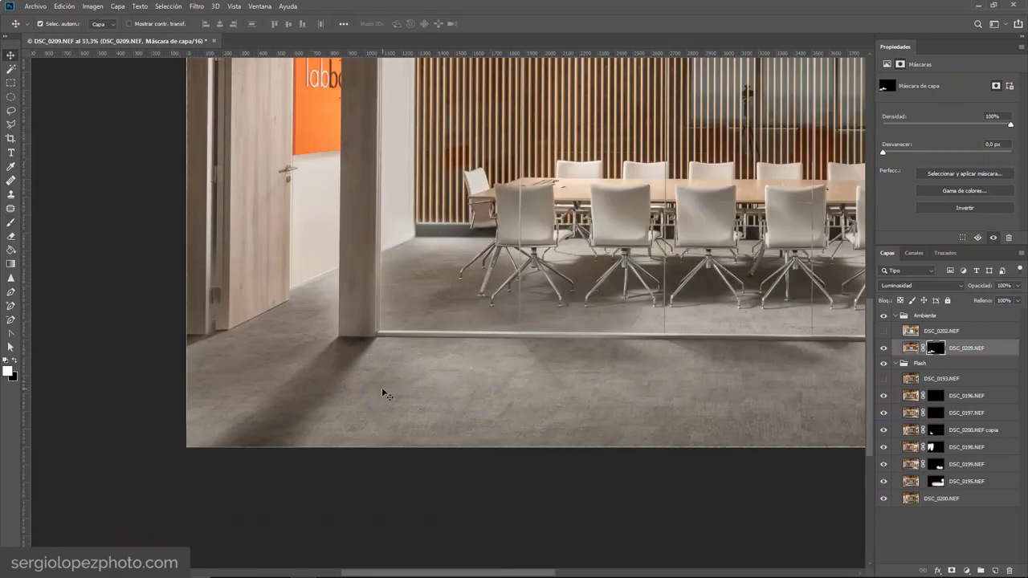
{"action": "key", "text": "b"}
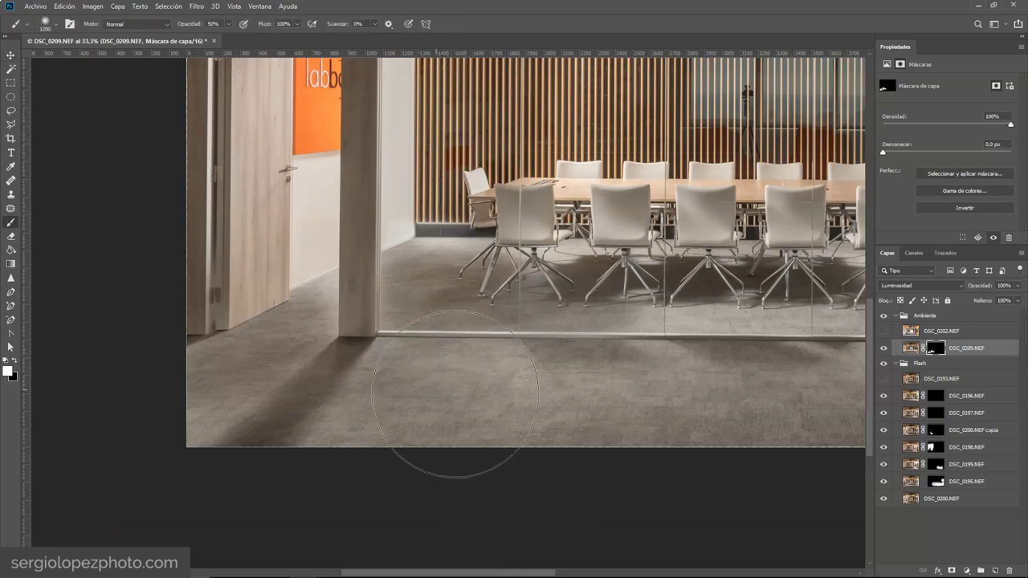
{"action": "scroll", "coordinate": [454, 422], "scroll_direction": "right", "scroll_amount": 5}
{"action": "mouse_move", "coordinate": [572, 357]}
{"action": "left_mouse_down"}
{"action": "mouse_move", "coordinate": [666, 408]}
{"action": "mouse_move", "coordinate": [529, 411]}
{"action": "left_mouse_up"}
{"action": "key", "text": "space"}
{"action": "left_click_drag", "start_coordinate": [621, 427], "coordinate": [644, 427]}
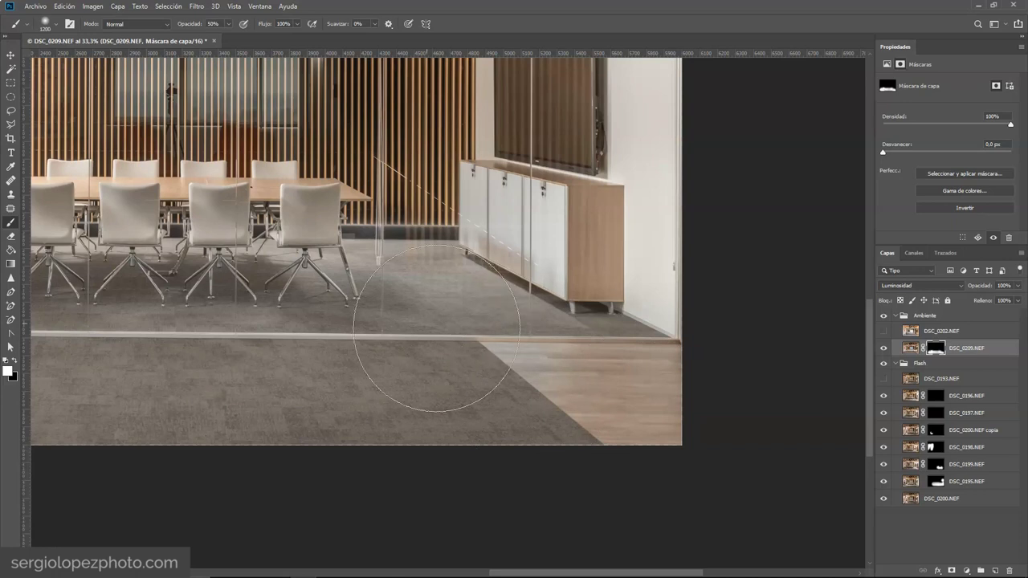
{"action": "left_click_drag", "start_coordinate": [272, 370], "coordinate": [441, 386]}
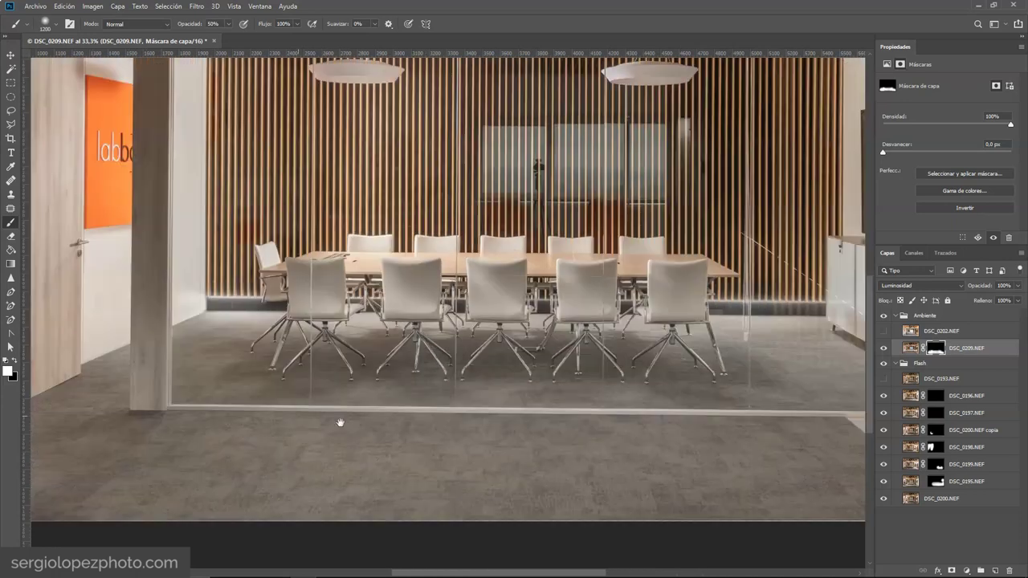
Step: Set the brush size to 800 px with black as paint colour and review the DSC_0209.NEF carpet blend around the table
{"action": "right_click", "coordinate": [298, 374]}
{"action": "type", "text": "800"}
{"action": "key", "text": "Return"}
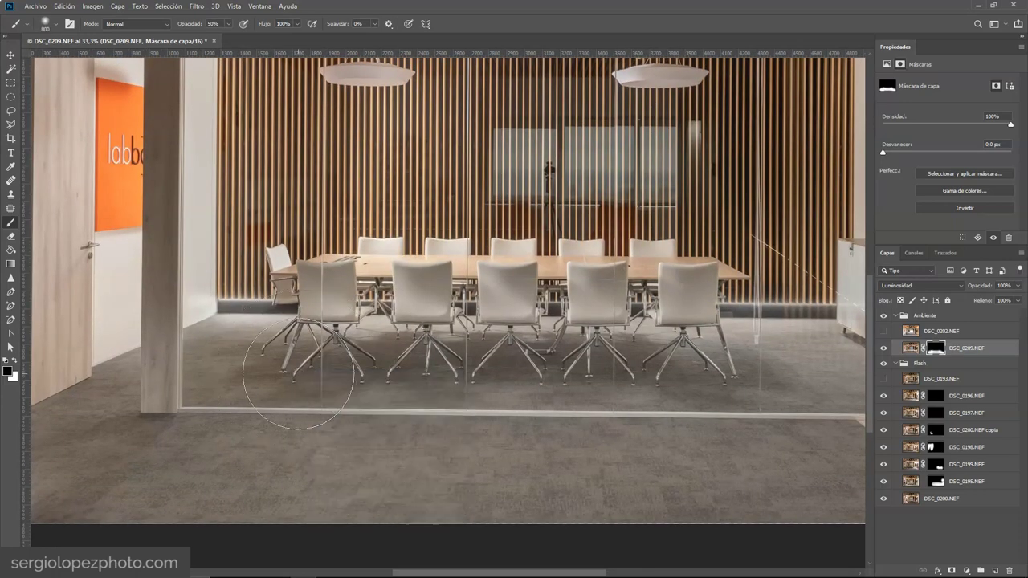
{"action": "left_click_drag", "start_coordinate": [283, 292], "coordinate": [124, 301]}
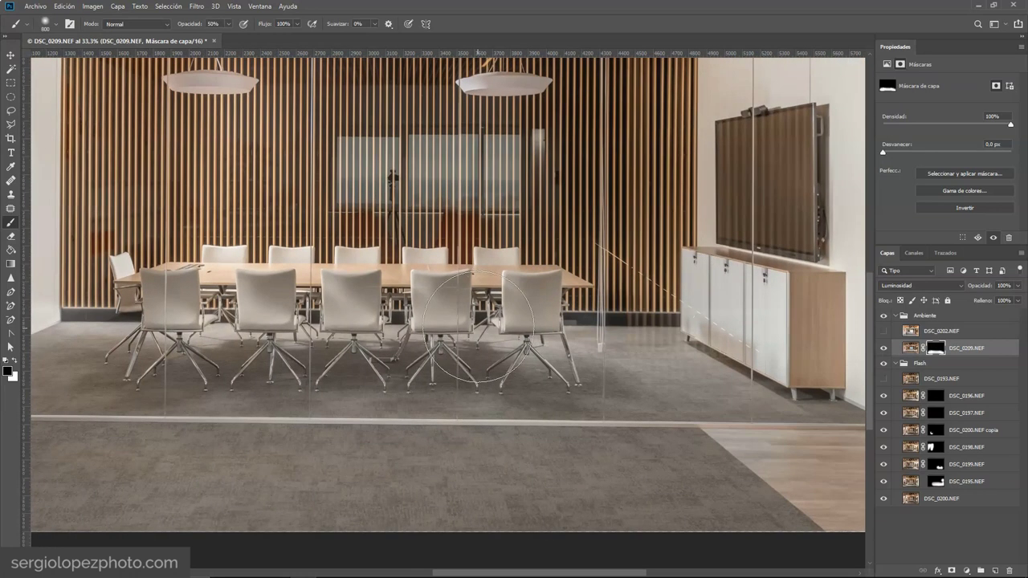
{"action": "left_click", "coordinate": [257, 378], "text": "ctrl+alt"}
{"action": "left_click", "coordinate": [258, 378], "text": "ctrl+alt"}
{"action": "left_click", "coordinate": [214, 334], "text": "ctrl"}
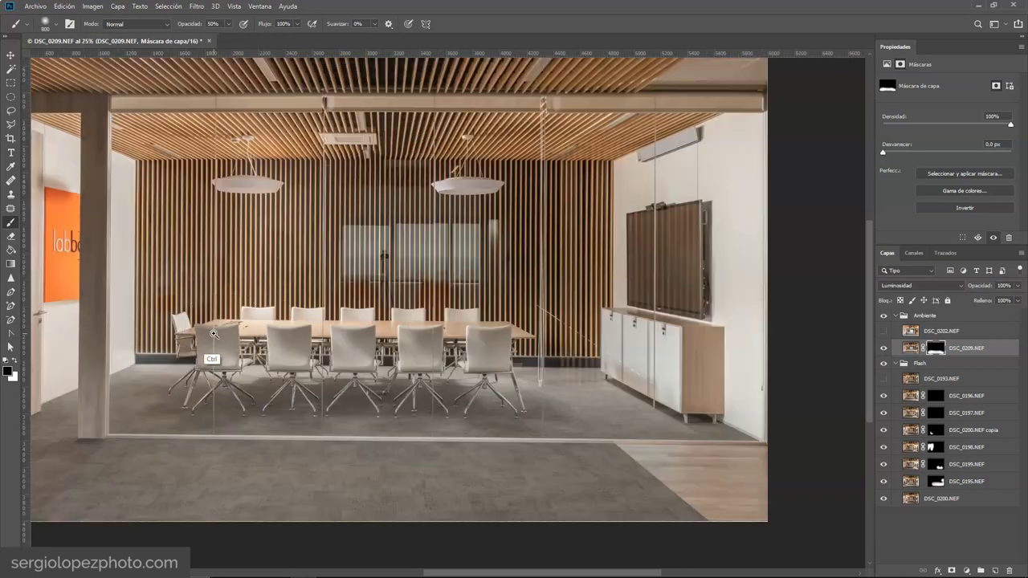
Step: Preview DSC_0209.NEF without its mask, duplicate the layer, and delete the copy's mask
{"action": "left_click", "coordinate": [905, 348]}
{"action": "key", "text": "ctrl+0"}
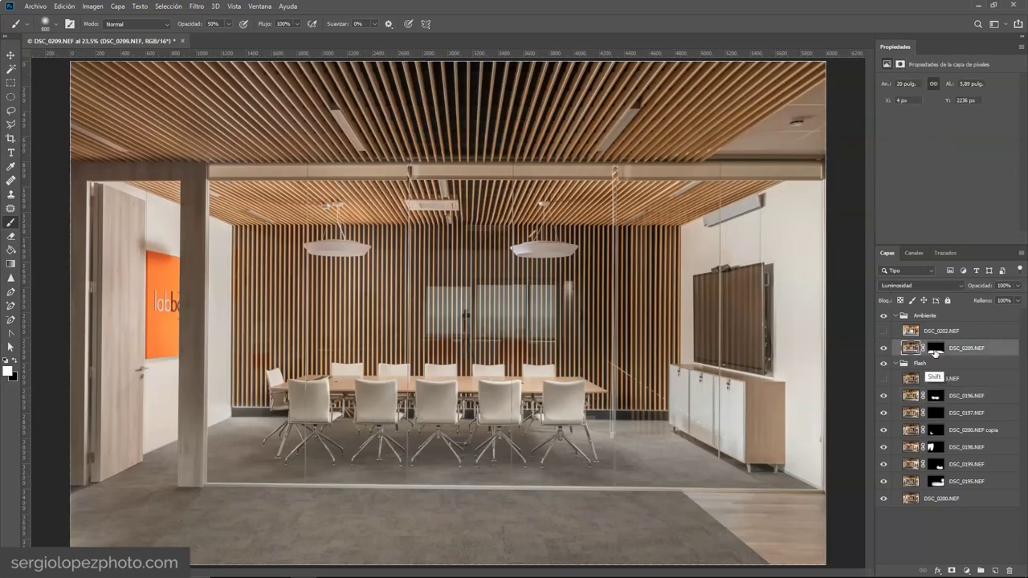
{"action": "left_click", "coordinate": [933, 350], "text": "shift"}
{"action": "left_click", "coordinate": [930, 351], "text": "shift"}
{"action": "key", "text": "ctrl+j"}
{"action": "left_click", "coordinate": [936, 349]}
{"action": "right_click", "coordinate": [936, 349]}
{"action": "left_click", "coordinate": [919, 370]}
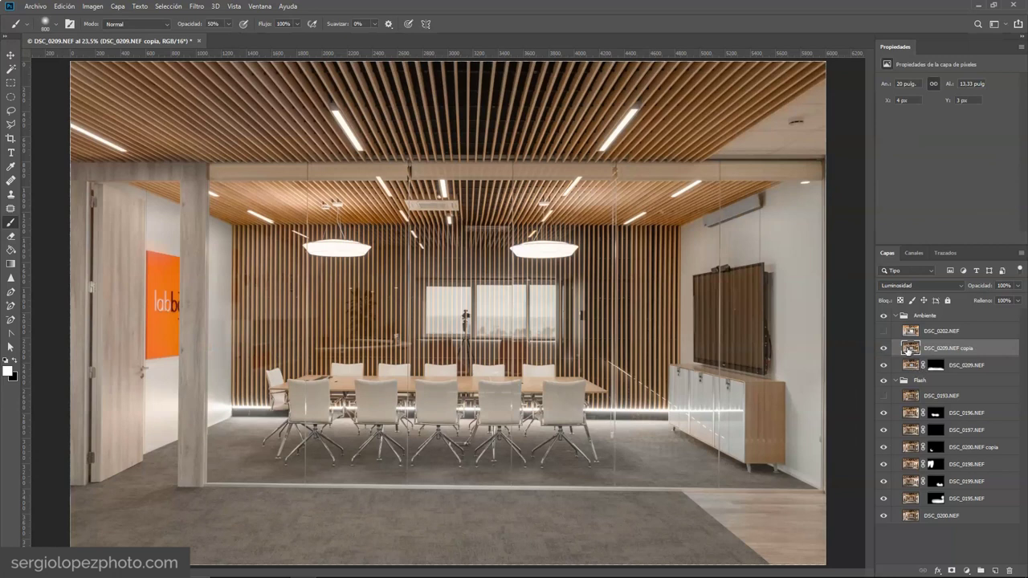
Step: Set the blend mode of DSC_0209.NEF copia to Aclarar and compare the image with and without the layer
{"action": "left_click", "coordinate": [896, 286]}
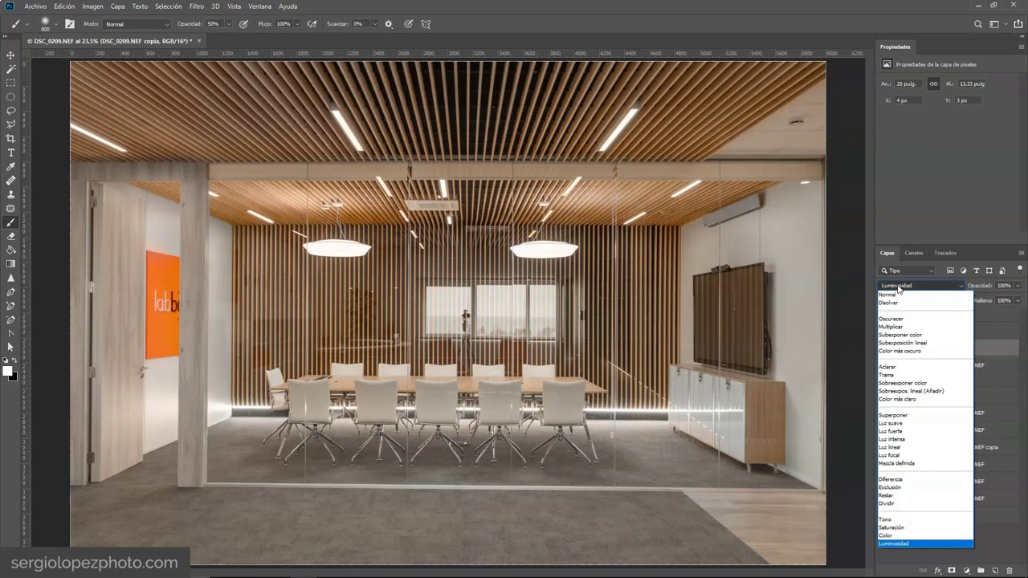
{"action": "left_click", "coordinate": [889, 367]}
{"action": "left_click", "coordinate": [884, 348]}
{"action": "left_click", "coordinate": [884, 348]}
{"action": "left_click", "coordinate": [884, 347]}
{"action": "left_click", "coordinate": [884, 348]}
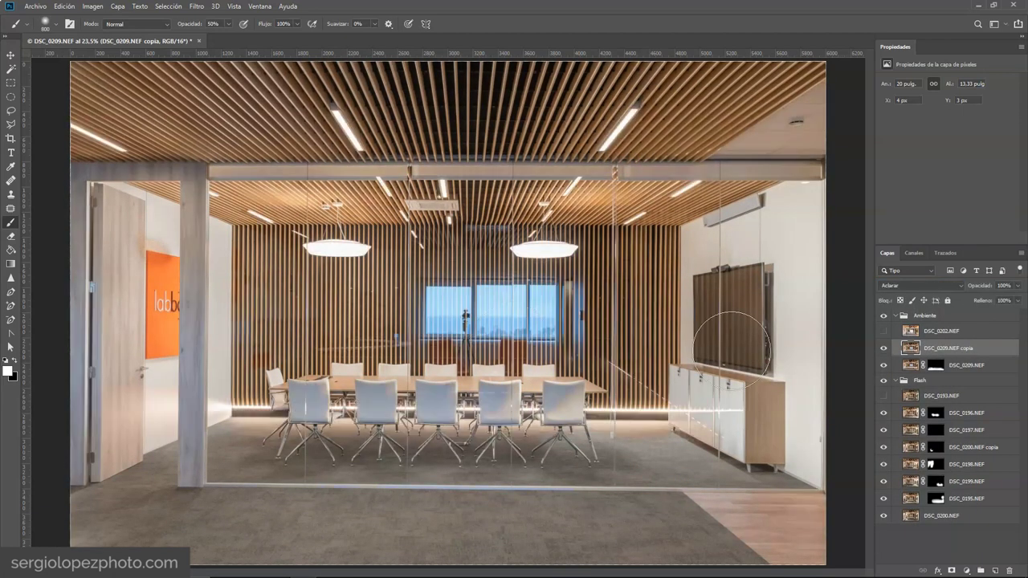
{"action": "left_click", "coordinate": [884, 347]}
{"action": "left_click", "coordinate": [884, 347]}
{"action": "left_click", "coordinate": [883, 348]}
Step: Add a black mask to DSC_0209.NEF copia and paint white along the LED strip between table and cabinet with a 156 px brush
{"action": "left_click", "coordinate": [951, 570], "text": "alt"}
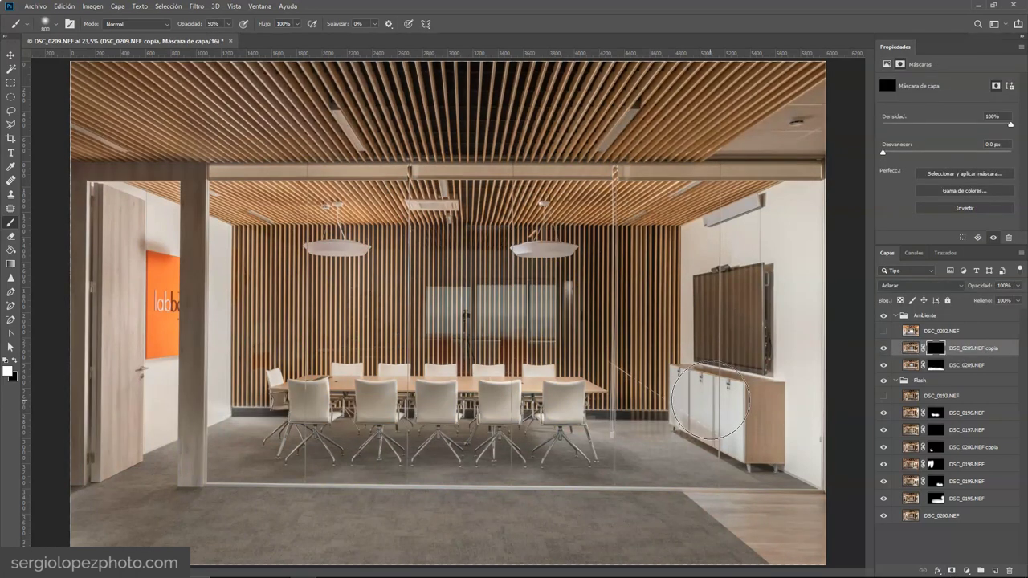
{"action": "left_click_drag", "start_coordinate": [646, 422], "coordinate": [649, 421]}
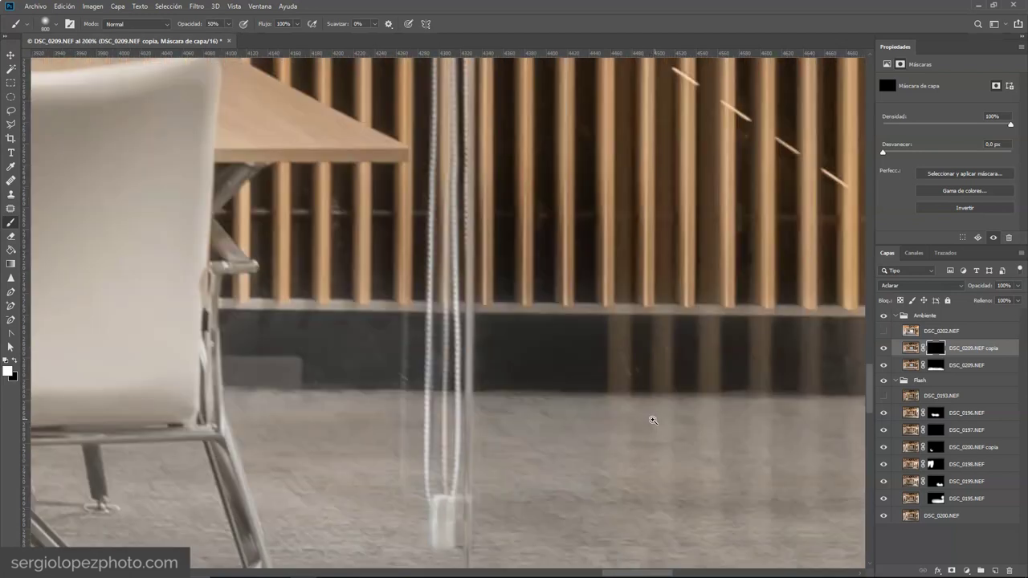
{"action": "key", "text": "ctrl+alt"}
{"action": "left_click", "coordinate": [524, 355], "text": "ctrl+alt"}
{"action": "right_click", "coordinate": [527, 356]}
{"action": "left_click", "coordinate": [624, 382]}
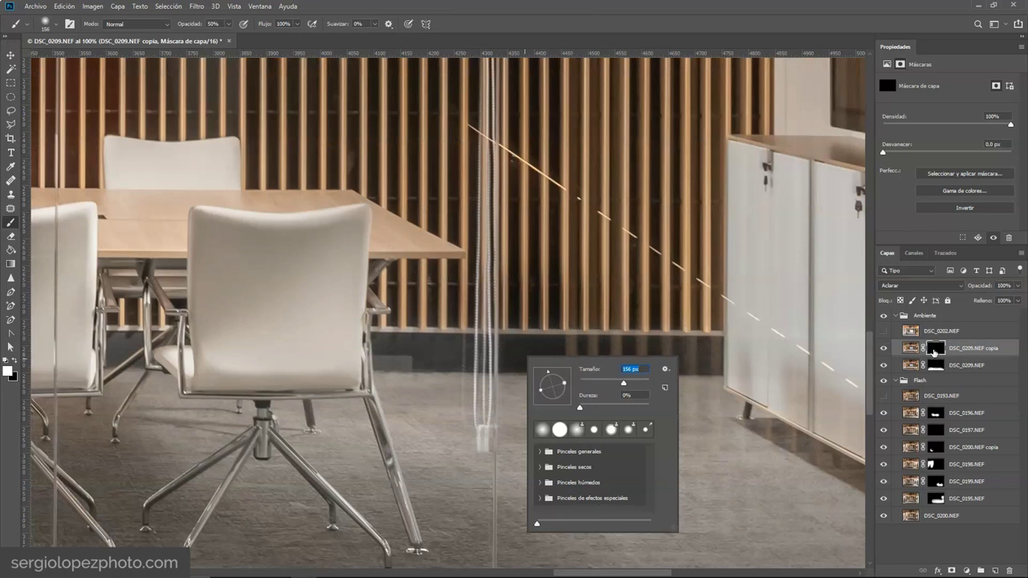
{"action": "left_click", "coordinate": [936, 350], "text": "shift"}
{"action": "left_click", "coordinate": [935, 350], "text": "shift"}
{"action": "mouse_move", "coordinate": [436, 340]}
{"action": "left_mouse_down"}
{"action": "mouse_move", "coordinate": [508, 330]}
{"action": "mouse_move", "coordinate": [725, 338]}
{"action": "left_mouse_up"}
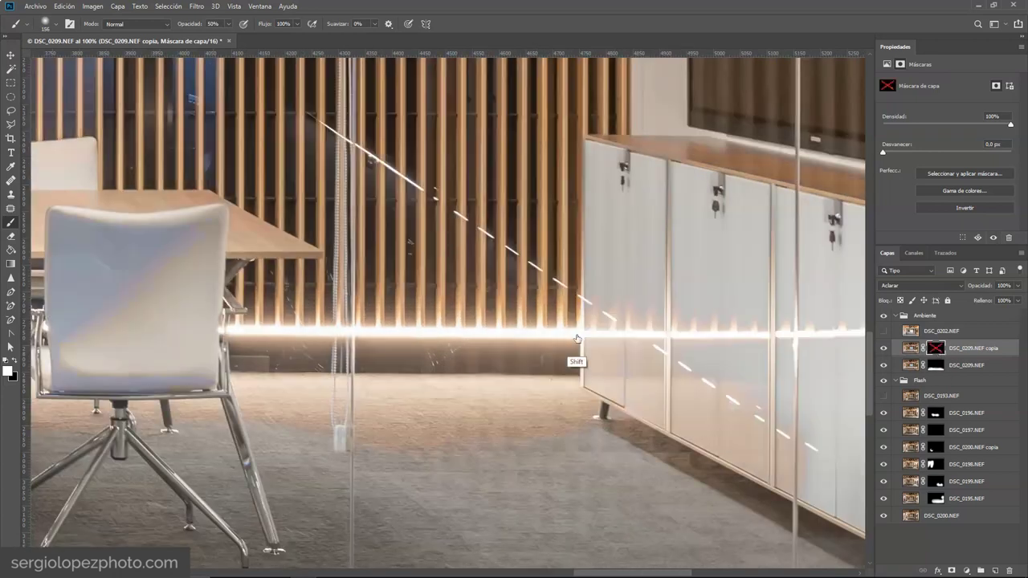
{"action": "left_click", "coordinate": [935, 348], "text": "shift"}
Step: Paint black with a 28 px brush on the DSC_0209.NEF copia mask to clear the LED glow from the cabinet's edge
{"action": "left_click", "coordinate": [638, 334], "text": "ctrl"}
{"action": "key", "text": "x"}
{"action": "right_click", "coordinate": [624, 330]}
{"action": "left_click", "coordinate": [687, 361]}
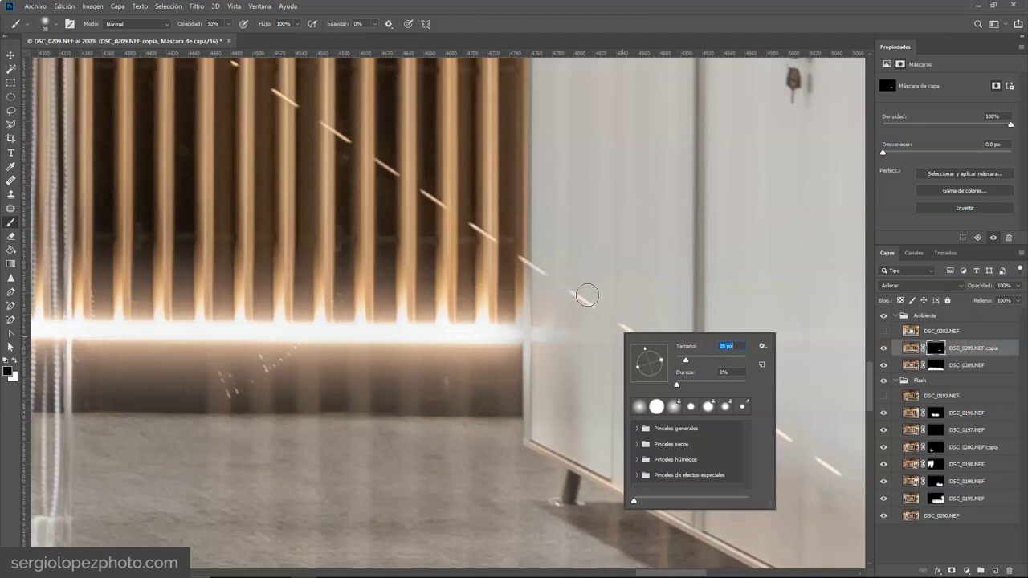
{"action": "key", "text": "Return"}
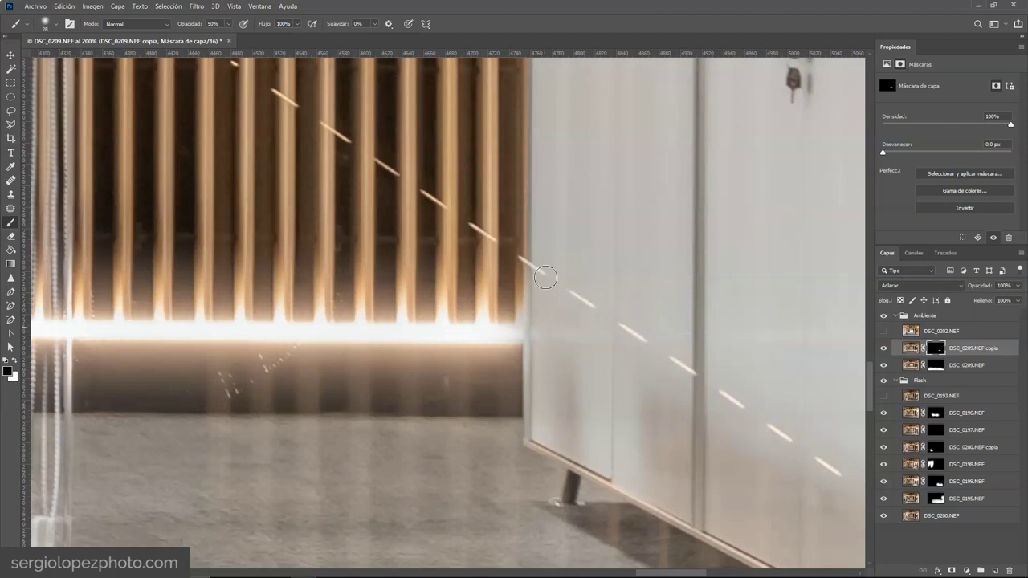
{"action": "left_click", "coordinate": [528, 371], "text": "ctrl+alt"}
Step: Paint white with a 70 px brush on the DSC_0209.NEF copia mask along the LED strip between the chairs
{"action": "left_click_drag", "start_coordinate": [48, 358], "coordinate": [448, 341]}
{"action": "left_click", "coordinate": [448, 341], "text": "ctrl"}
{"action": "key", "text": "x"}
{"action": "right_click", "coordinate": [387, 327]}
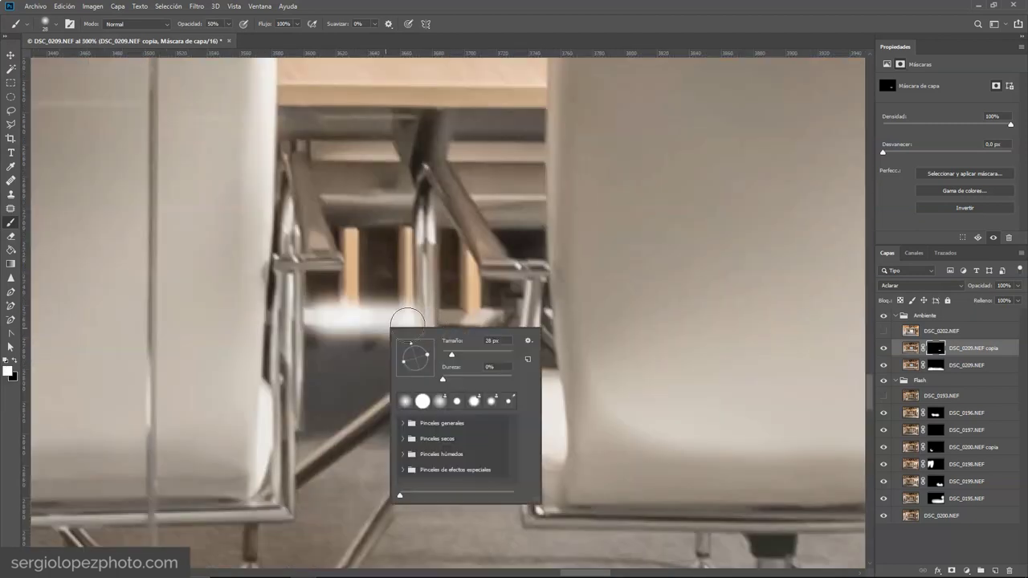
{"action": "key", "text": "Return"}
{"action": "mouse_move", "coordinate": [325, 321]}
{"action": "left_mouse_down"}
{"action": "mouse_move", "coordinate": [478, 312]}
{"action": "mouse_move", "coordinate": [514, 321]}
{"action": "left_mouse_up"}
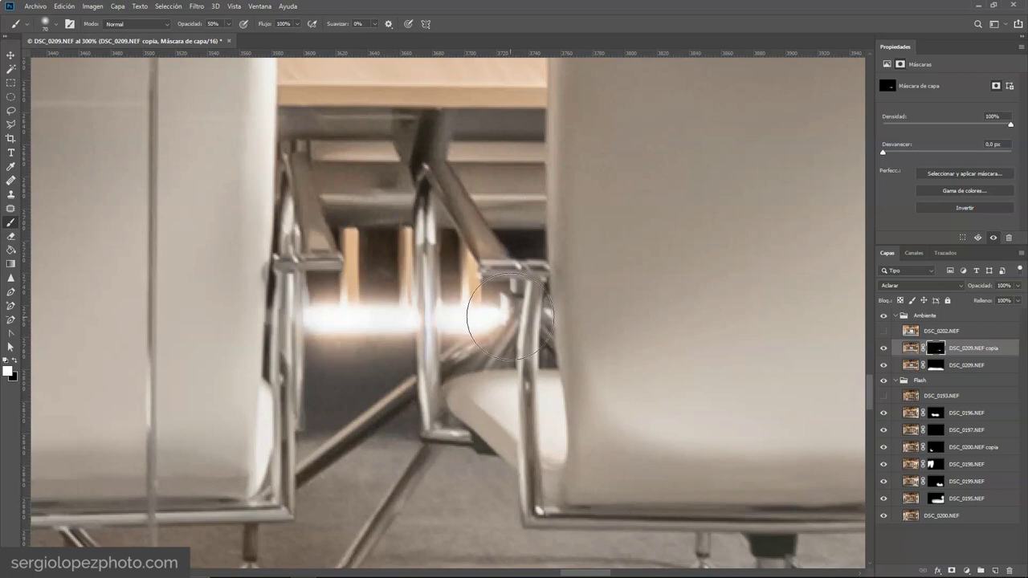
{"action": "mouse_move", "coordinate": [380, 322]}
{"action": "left_mouse_down"}
{"action": "mouse_move", "coordinate": [301, 325]}
{"action": "mouse_move", "coordinate": [919, 331]}
{"action": "left_mouse_up"}
{"action": "left_click_drag", "start_coordinate": [241, 341], "coordinate": [479, 340]}
{"action": "left_click_drag", "start_coordinate": [567, 294], "coordinate": [430, 287]}
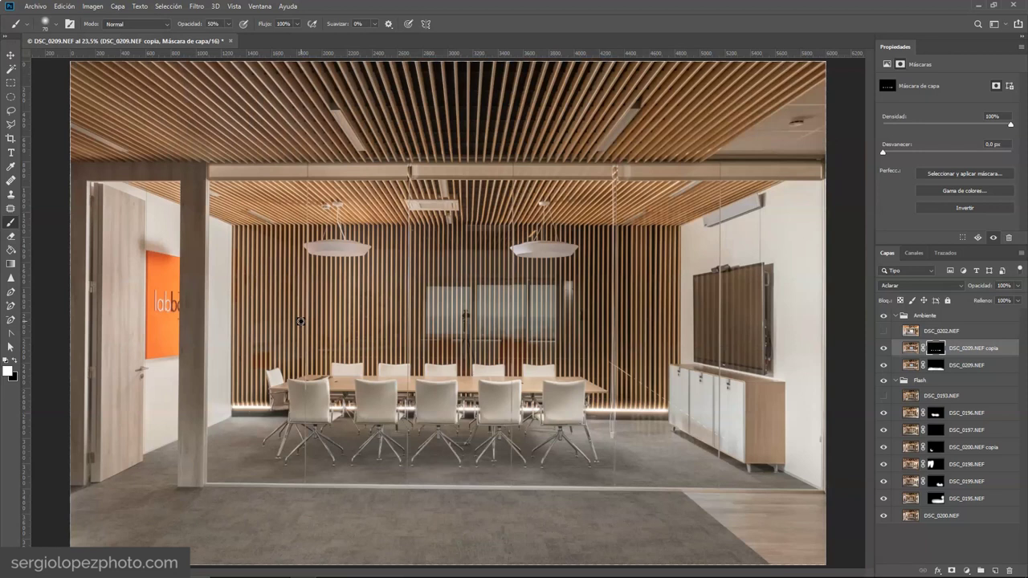
Step: Compare DSC_0209.NEF copia with and without its layer mask around the ceiling lights and pendant lamps
{"action": "left_click", "coordinate": [935, 348], "text": "shift"}
{"action": "left_click", "coordinate": [935, 348], "text": "shift"}
{"action": "scroll", "coordinate": [503, 200], "scroll_direction": "up", "scroll_amount": 3}
{"action": "key", "text": "v"}
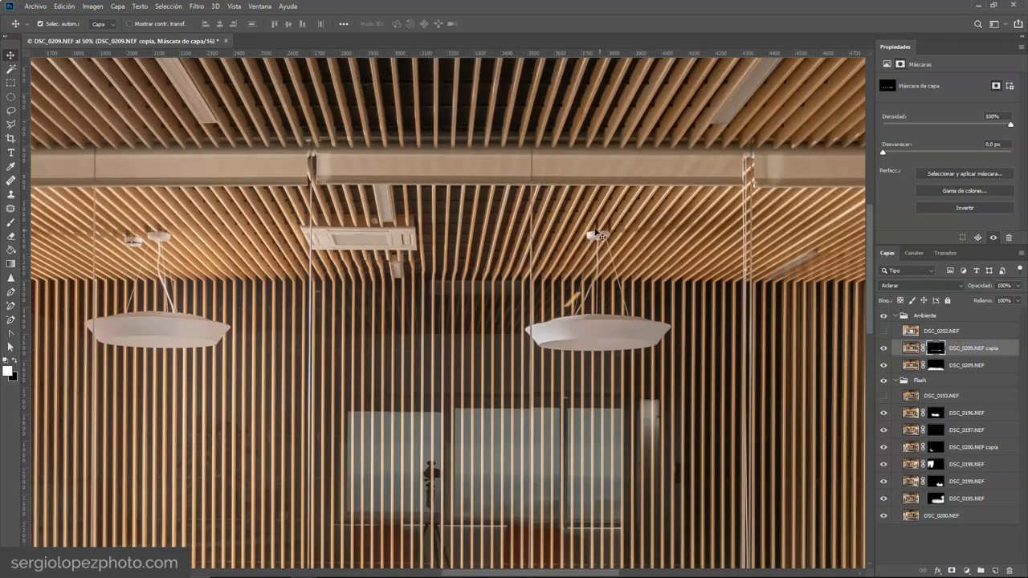
{"action": "left_click_drag", "start_coordinate": [736, 274], "coordinate": [561, 259]}
{"action": "scroll", "coordinate": [487, 235], "scroll_direction": "up", "scroll_amount": 1}
{"action": "left_click", "coordinate": [933, 349], "text": "shift"}
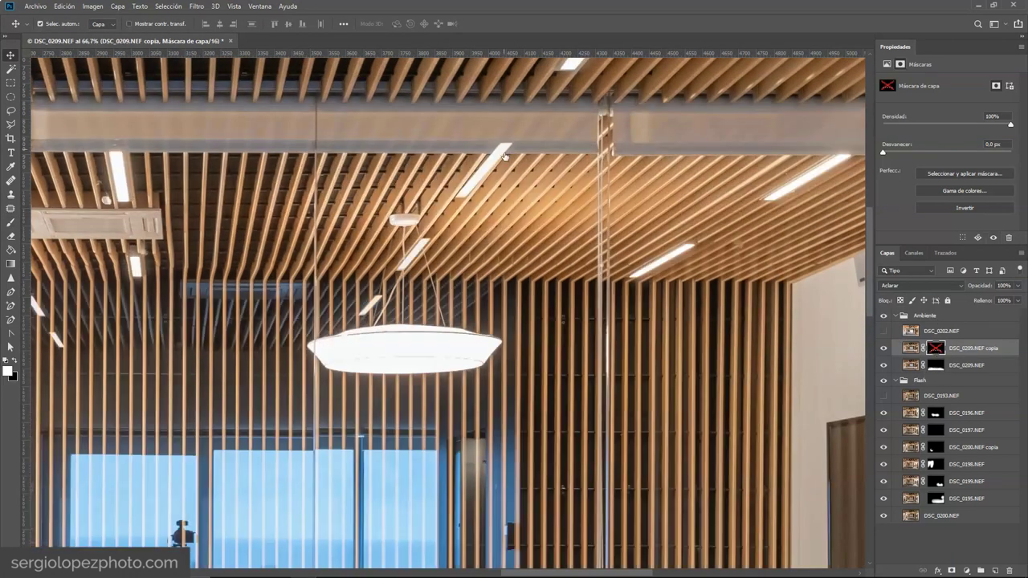
{"action": "left_click", "coordinate": [935, 348], "text": "shift"}
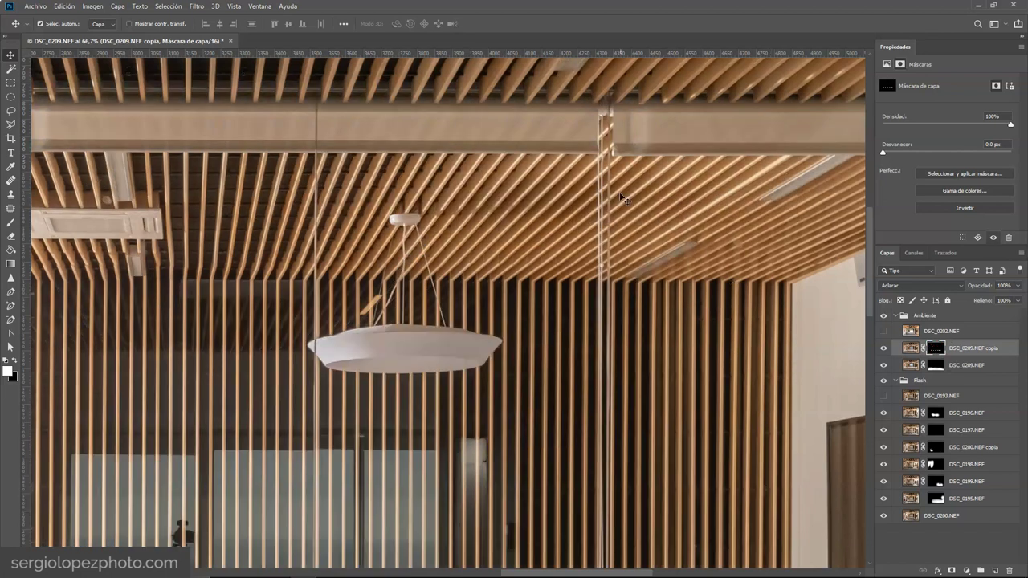
Step: Paint white at 100% brush opacity on the DSC_0209.NEF copia mask over the light strips in the meeting room ceiling
{"action": "left_click_drag", "start_coordinate": [622, 197], "coordinate": [475, 425]}
{"action": "key", "text": "b"}
{"action": "mouse_move", "coordinate": [507, 195]}
{"action": "left_mouse_down"}
{"action": "mouse_move", "coordinate": [427, 293]}
{"action": "mouse_move", "coordinate": [514, 191]}
{"action": "left_mouse_up"}
{"action": "left_click_drag", "start_coordinate": [514, 191], "coordinate": [421, 297]}
{"action": "left_click", "coordinate": [228, 23]}
{"action": "left_click_drag", "start_coordinate": [228, 36], "coordinate": [294, 43]}
{"action": "left_click_drag", "start_coordinate": [518, 193], "coordinate": [453, 278]}
{"action": "left_click_drag", "start_coordinate": [583, 369], "coordinate": [487, 199]}
{"action": "mouse_move", "coordinate": [532, 256]}
{"action": "left_mouse_down"}
{"action": "mouse_move", "coordinate": [599, 229]}
{"action": "mouse_move", "coordinate": [513, 265]}
{"action": "left_mouse_up"}
{"action": "left_click_drag", "start_coordinate": [452, 310], "coordinate": [387, 346]}
{"action": "mouse_move", "coordinate": [205, 340]}
{"action": "left_mouse_down"}
{"action": "mouse_move", "coordinate": [701, 267]}
{"action": "mouse_move", "coordinate": [743, 275]}
{"action": "left_mouse_up"}
{"action": "left_click_drag", "start_coordinate": [265, 280], "coordinate": [631, 284]}
{"action": "left_click_drag", "start_coordinate": [223, 249], "coordinate": [313, 286]}
{"action": "left_click_drag", "start_coordinate": [117, 189], "coordinate": [144, 201]}
Step: Paint white on the DSC_0209.NEF copia mask over the left pendant lamp, enlarging the soft brush to 98 px and finally 150 px
{"action": "scroll", "coordinate": [254, 258], "scroll_direction": "down", "scroll_amount": 4}
{"action": "scroll", "coordinate": [337, 308], "scroll_direction": "up", "scroll_amount": 6}
{"action": "left_click", "coordinate": [330, 295]}
{"action": "right_click", "coordinate": [329, 302]}
{"action": "left_click_drag", "start_coordinate": [401, 330], "coordinate": [416, 333]}
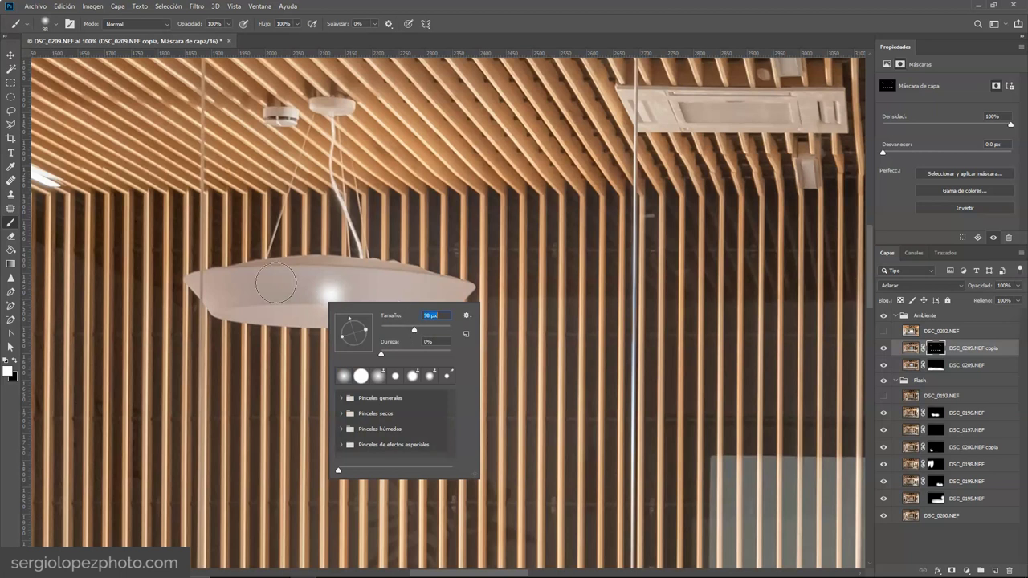
{"action": "key", "text": "Return"}
{"action": "left_click", "coordinate": [281, 283]}
{"action": "left_click", "coordinate": [936, 347], "text": "shift"}
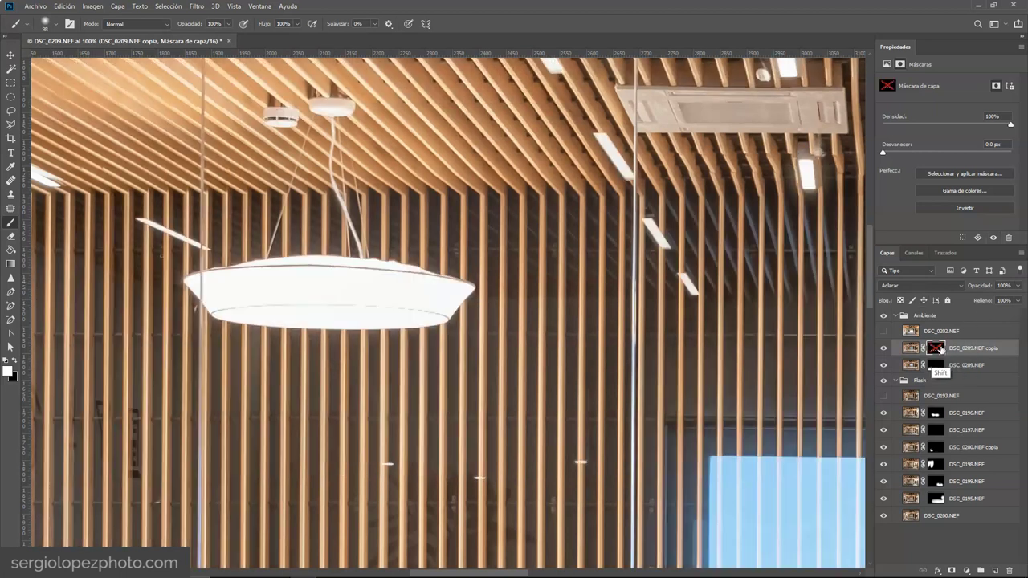
{"action": "left_click", "coordinate": [936, 347], "text": "shift"}
{"action": "mouse_move", "coordinate": [353, 291]}
{"action": "left_mouse_down"}
{"action": "mouse_move", "coordinate": [277, 292]}
{"action": "mouse_move", "coordinate": [367, 294]}
{"action": "left_mouse_up"}
{"action": "right_click", "coordinate": [369, 296]}
{"action": "left_click", "coordinate": [469, 323]}
{"action": "mouse_move", "coordinate": [200, 291]}
{"action": "left_mouse_down"}
{"action": "mouse_move", "coordinate": [302, 298]}
{"action": "mouse_move", "coordinate": [298, 284]}
{"action": "mouse_move", "coordinate": [397, 287]}
{"action": "left_mouse_up"}
Step: Paint white with the 150 px brush on the DSC_0209.NEF copia mask over the right pendant lamp
{"action": "key", "text": "space"}
{"action": "left_click_drag", "start_coordinate": [671, 326], "coordinate": [640, 327]}
{"action": "key", "text": "x"}
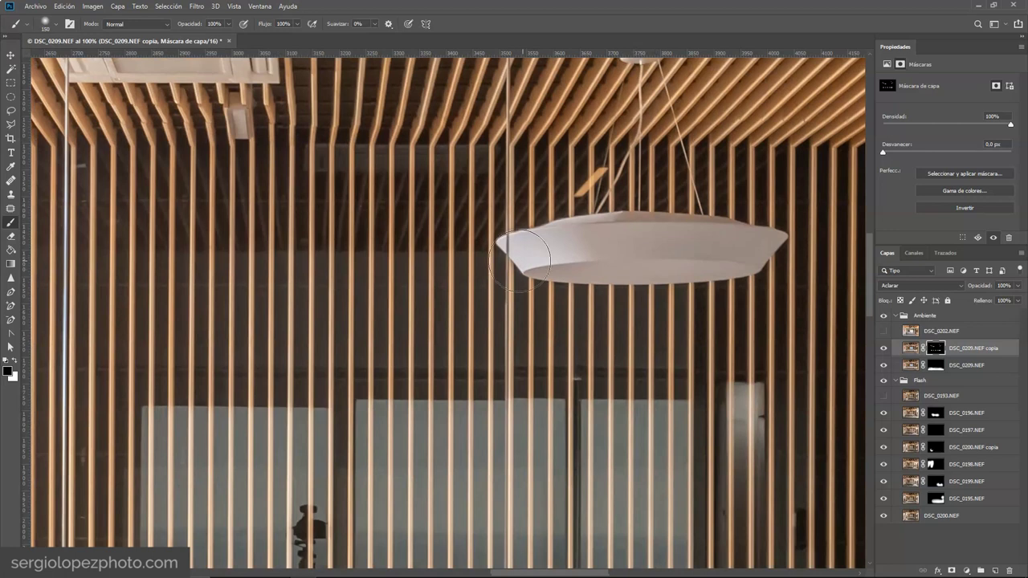
{"action": "key", "text": "x"}
{"action": "mouse_move", "coordinate": [573, 255]}
{"action": "left_mouse_down"}
{"action": "mouse_move", "coordinate": [548, 258]}
{"action": "mouse_move", "coordinate": [767, 259]}
{"action": "mouse_move", "coordinate": [569, 263]}
{"action": "mouse_move", "coordinate": [583, 247]}
{"action": "mouse_move", "coordinate": [566, 251]}
{"action": "mouse_move", "coordinate": [659, 257]}
{"action": "left_mouse_up"}
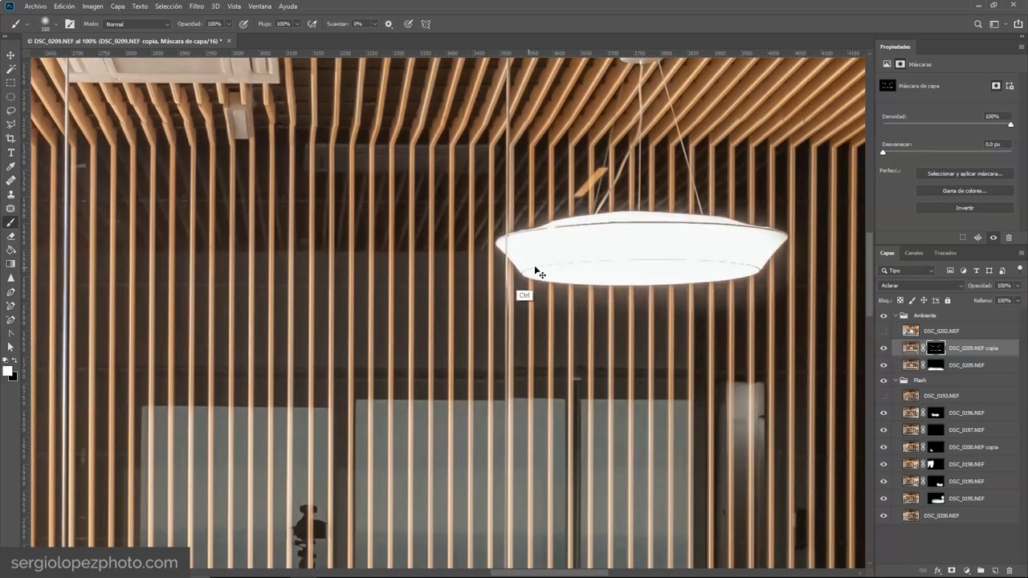
Step: Paint white on the DSC_0209.NEF copia mask over the light strips in the front ceiling outside the glass
{"action": "scroll", "coordinate": [526, 277], "scroll_direction": "down", "scroll_amount": 4}
{"action": "scroll", "coordinate": [345, 140], "scroll_direction": "up", "scroll_amount": 3}
{"action": "mouse_move", "coordinate": [365, 124]}
{"action": "left_mouse_down"}
{"action": "mouse_move", "coordinate": [395, 191]}
{"action": "mouse_move", "coordinate": [404, 158]}
{"action": "left_mouse_up"}
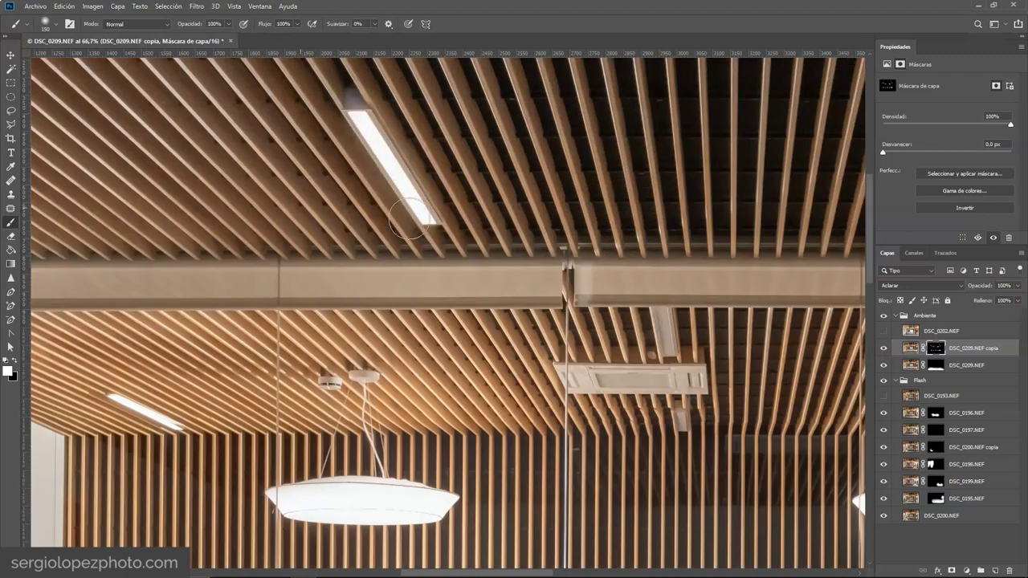
{"action": "left_click_drag", "start_coordinate": [277, 192], "coordinate": [347, 209]}
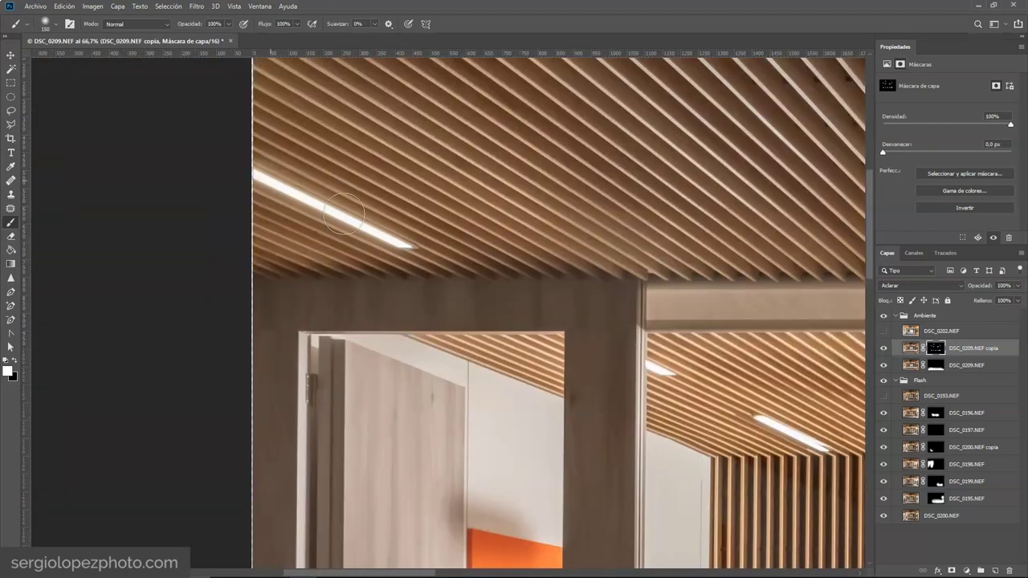
Step: Duplicate DSC_0209.NEF copia, delete the duplicate's layer mask and set its blend mode to Normal
{"action": "key", "text": "ctrl+0"}
{"action": "left_click", "coordinate": [910, 346]}
{"action": "key", "text": "ctrl+j"}
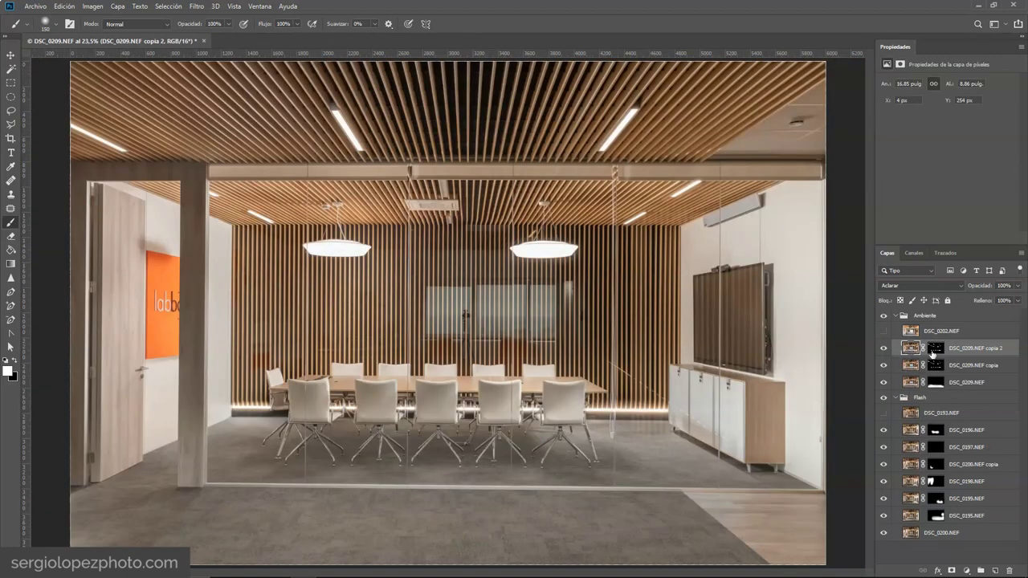
{"action": "right_click", "coordinate": [931, 353]}
{"action": "left_click", "coordinate": [923, 371]}
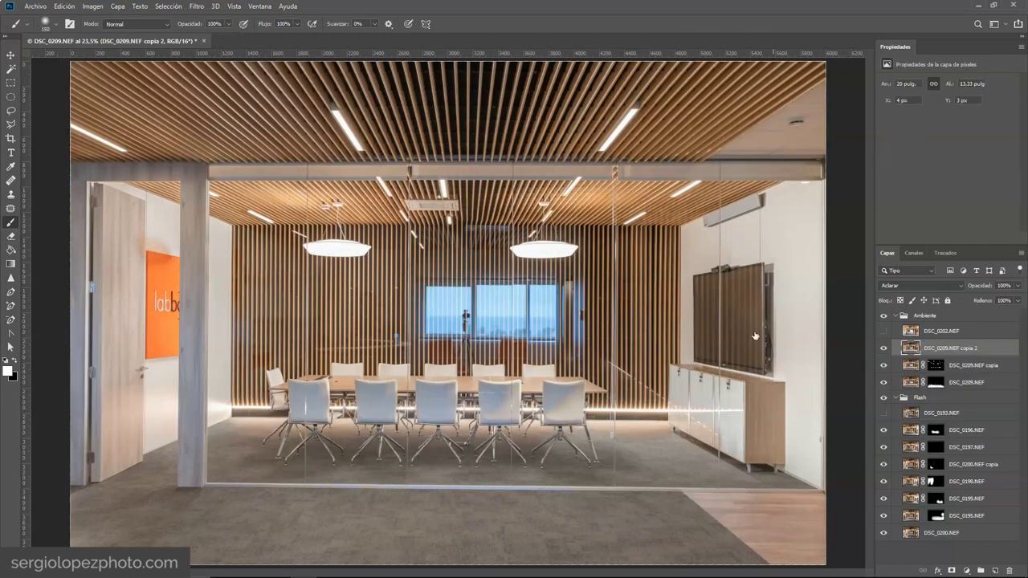
{"action": "left_click", "coordinate": [920, 285]}
{"action": "left_click", "coordinate": [898, 286]}
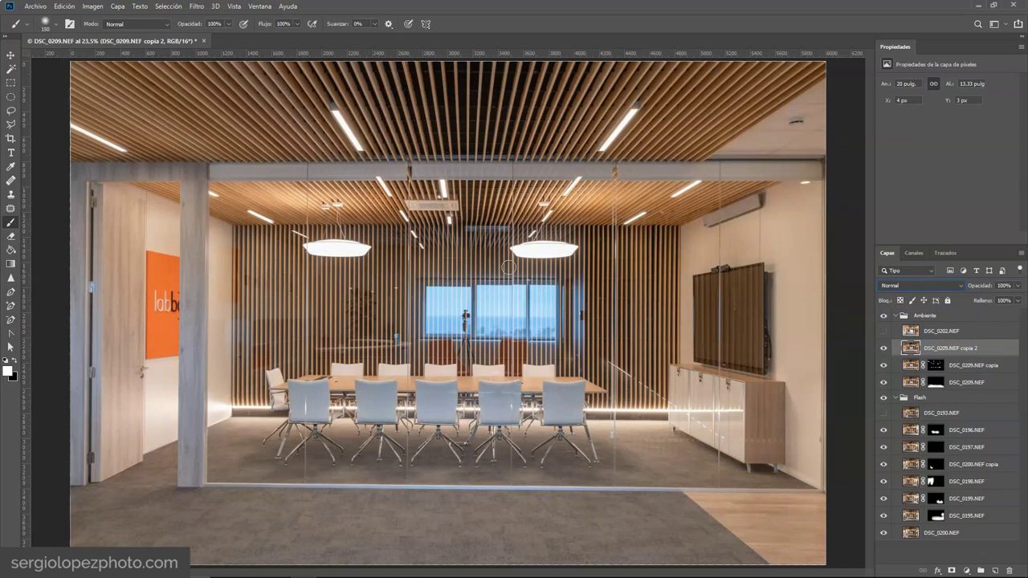
Step: Compare the flash and ambient blend with the single exposures DSC_0202.NEF and DSC_0209.NEF copia 2 by toggling their visibility
{"action": "left_click", "coordinate": [884, 332]}
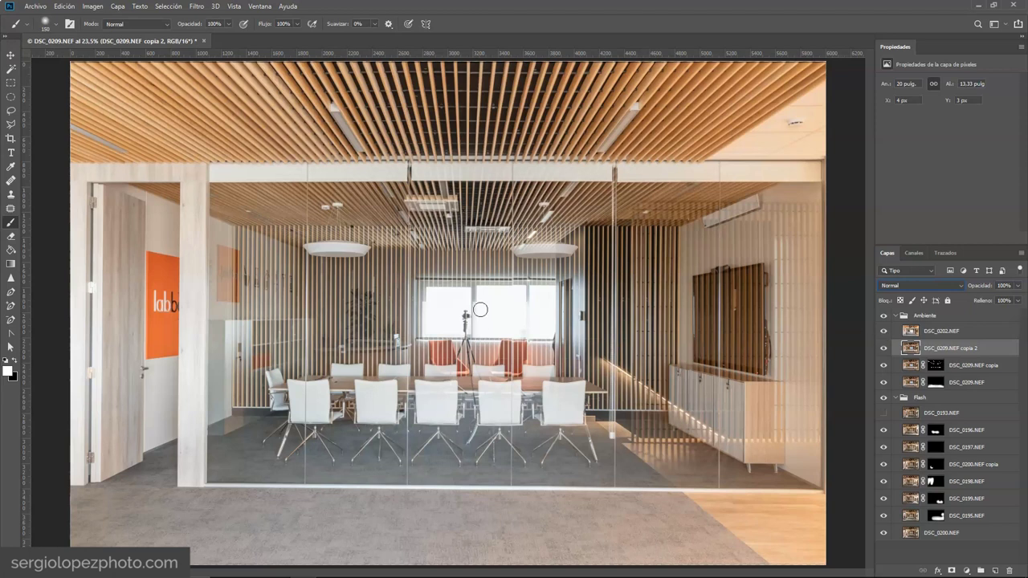
{"action": "left_click", "coordinate": [884, 331]}
{"action": "left_click", "coordinate": [884, 348]}
{"action": "left_click", "coordinate": [884, 348]}
{"action": "left_click", "coordinate": [884, 348]}
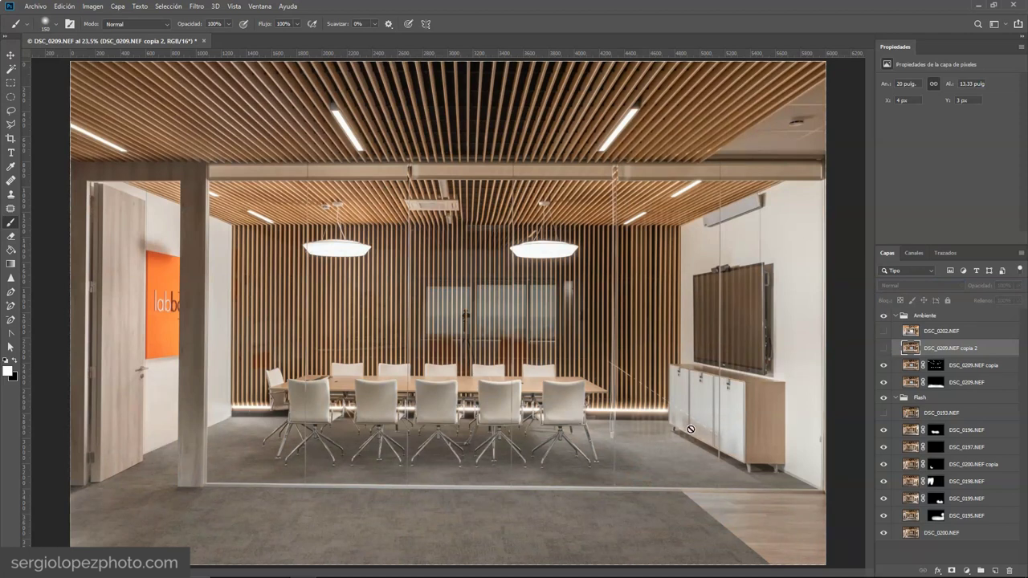
{"action": "left_click", "coordinate": [884, 350]}
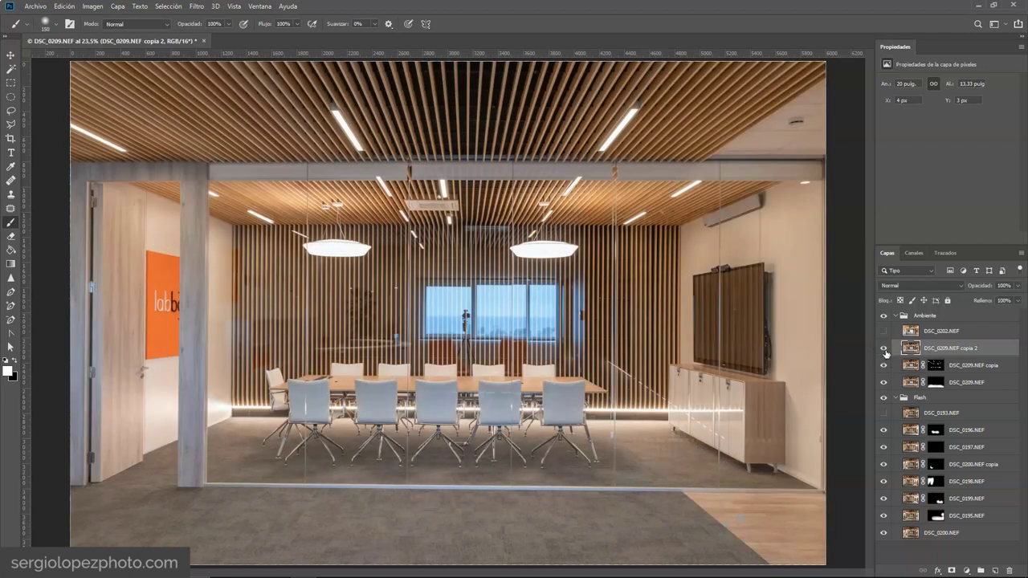
{"action": "left_click", "coordinate": [884, 350]}
{"action": "left_click", "coordinate": [883, 349]}
{"action": "left_click", "coordinate": [885, 349]}
{"action": "left_click", "coordinate": [884, 350]}
{"action": "left_click", "coordinate": [884, 349]}
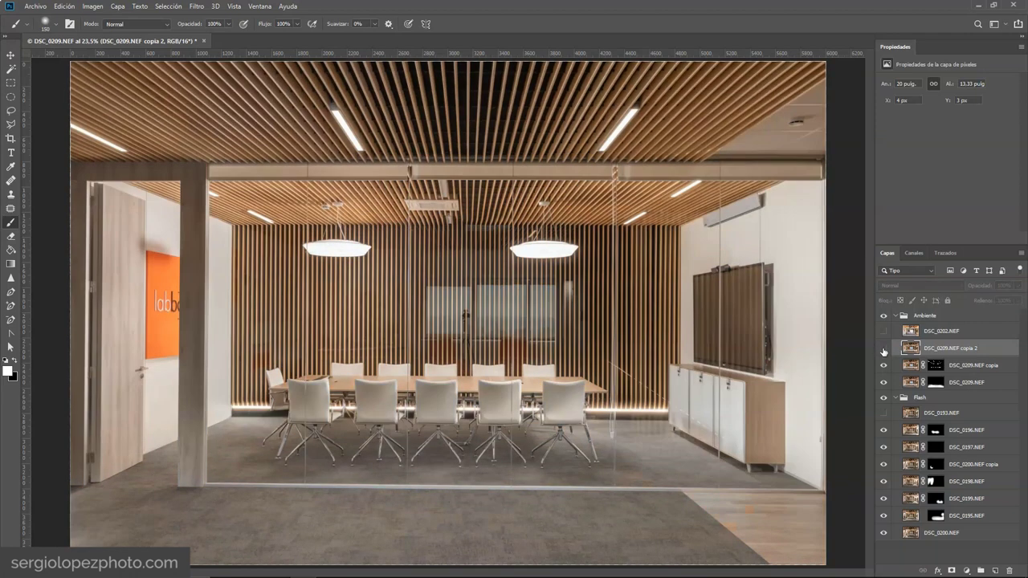
{"action": "left_click", "coordinate": [884, 349]}
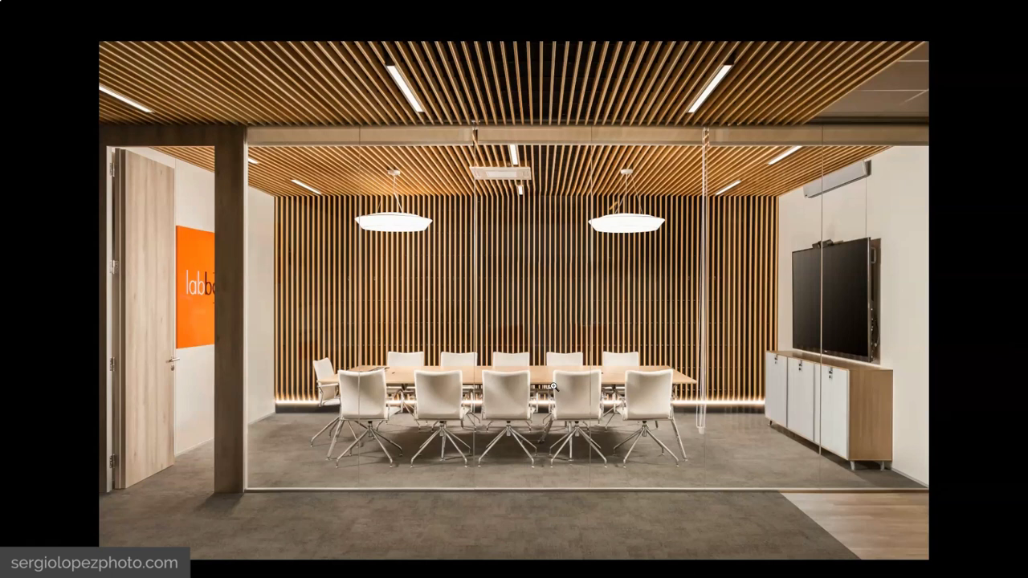
Step: Examine the finished DSC_0193-Editado.tif in Lightroom Classic with the filmstrip and develop settings shown, and open the neighbouring photo
{"action": "key", "text": "l"}
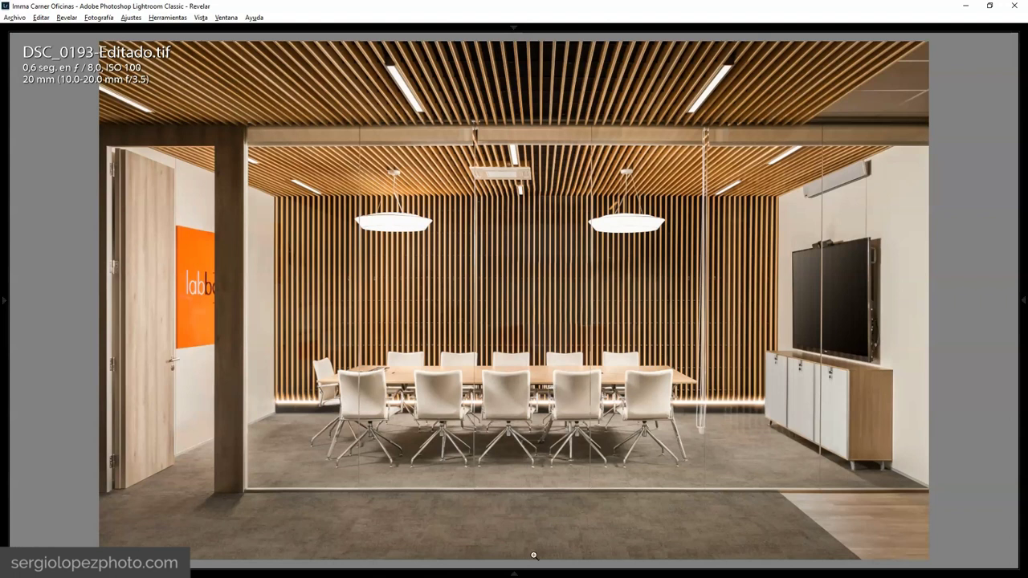
{"action": "left_click", "coordinate": [518, 573]}
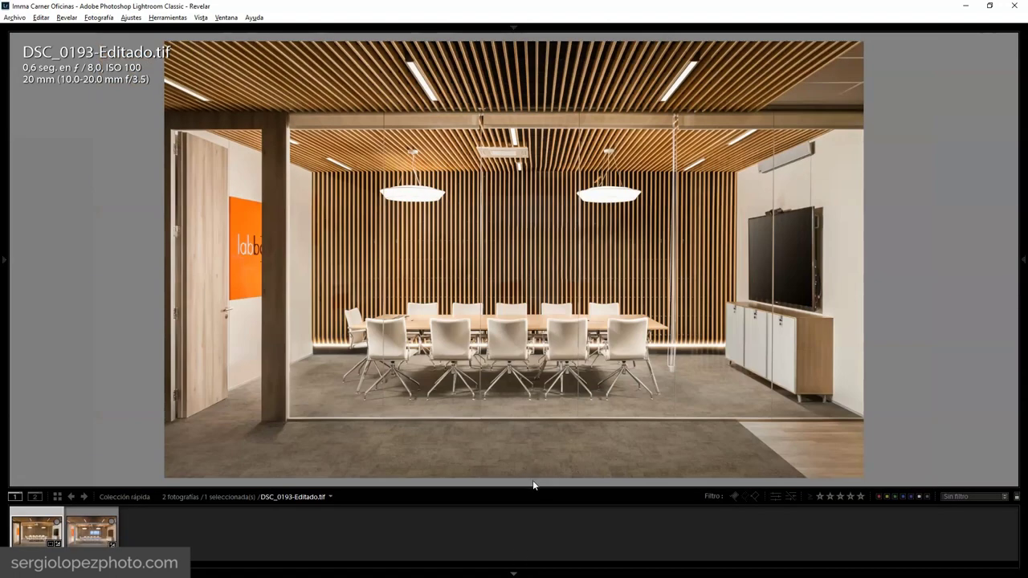
{"action": "left_click", "coordinate": [1023, 260]}
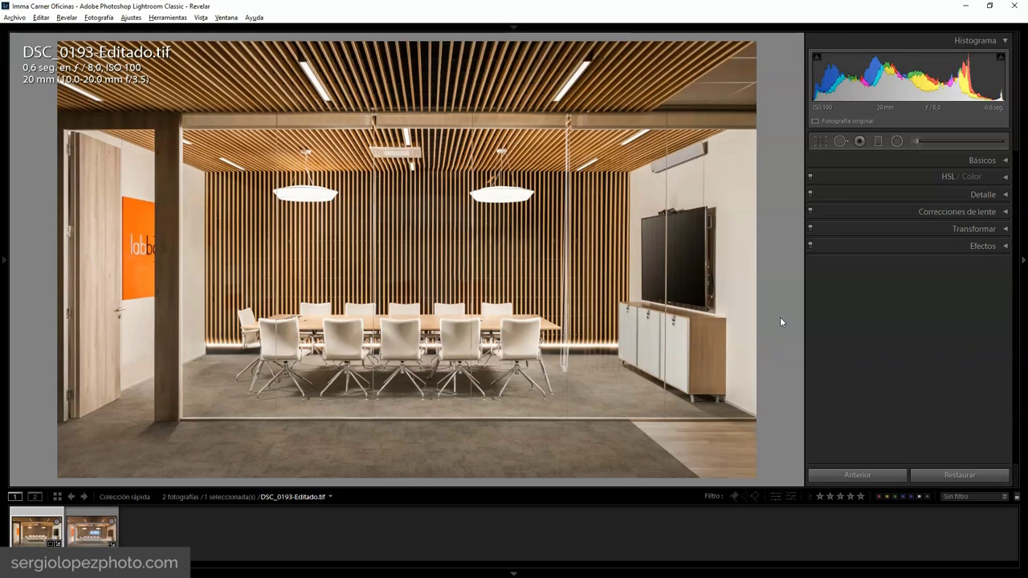
{"action": "left_click", "coordinate": [92, 527]}
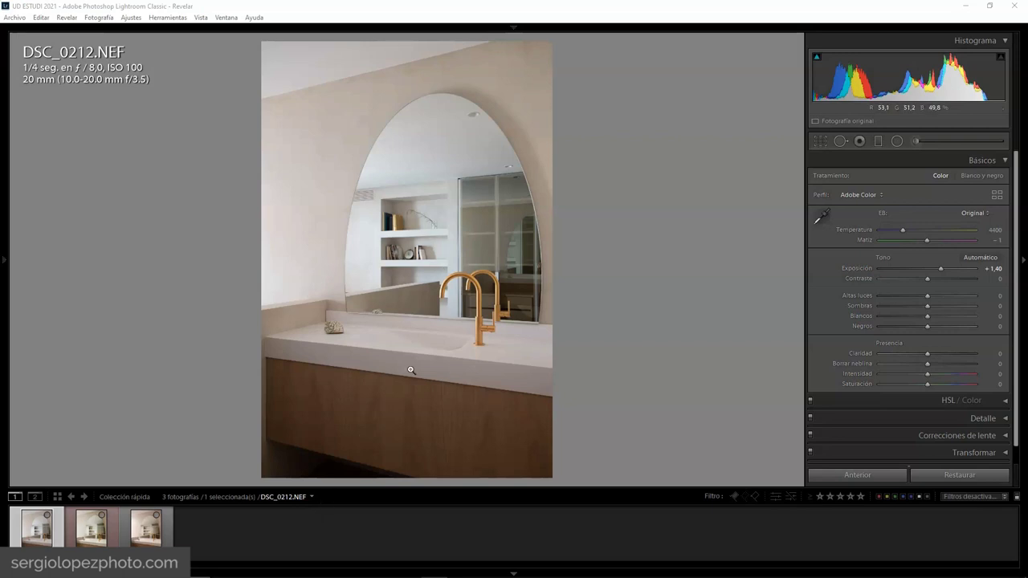
Step: Compare the bathroom capture DSC_0212.NEF with the finished DSC_0211-Editado.tif
{"action": "left_click", "coordinate": [90, 530]}
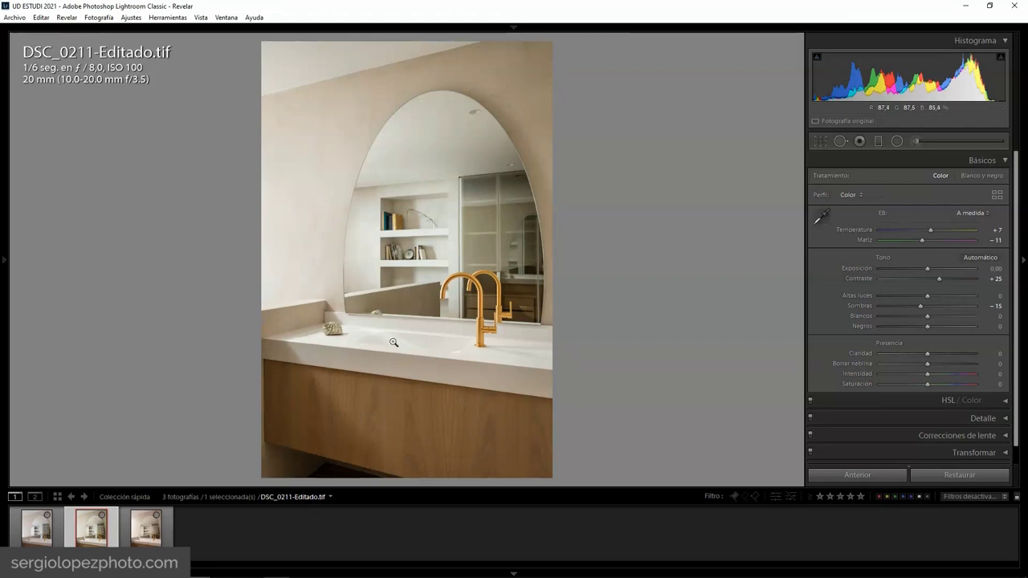
{"action": "key", "text": "Left"}
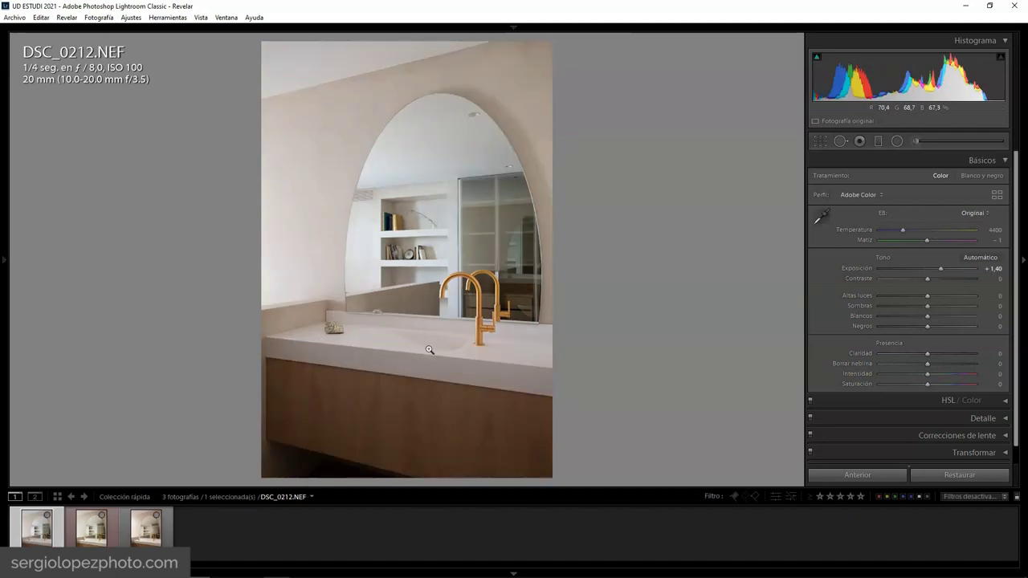
{"action": "left_click", "coordinate": [90, 537]}
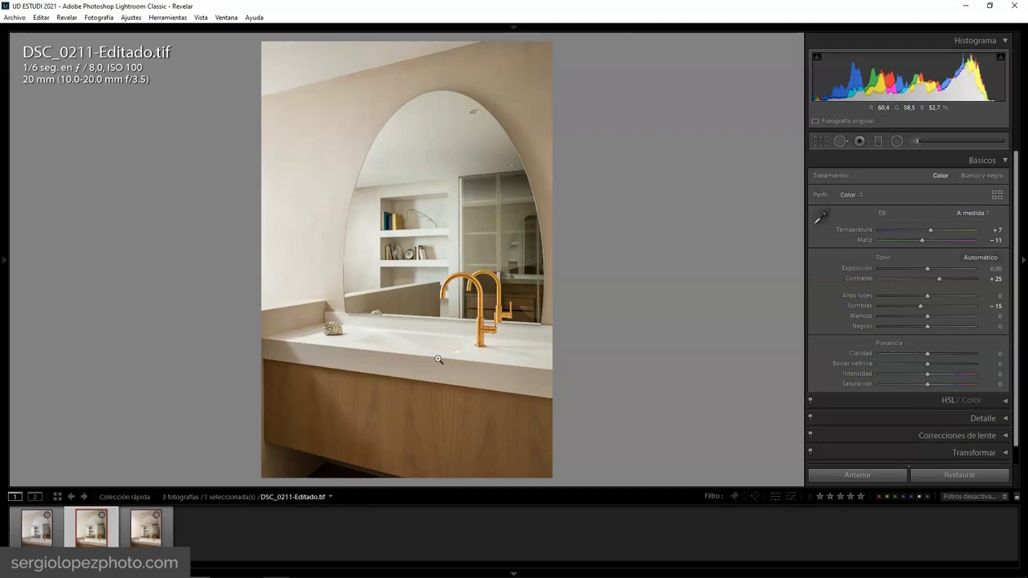
Step: Set the exposure of DSC_0212.NEF to +1,85 and its contrast to +31
{"action": "left_click", "coordinate": [38, 536]}
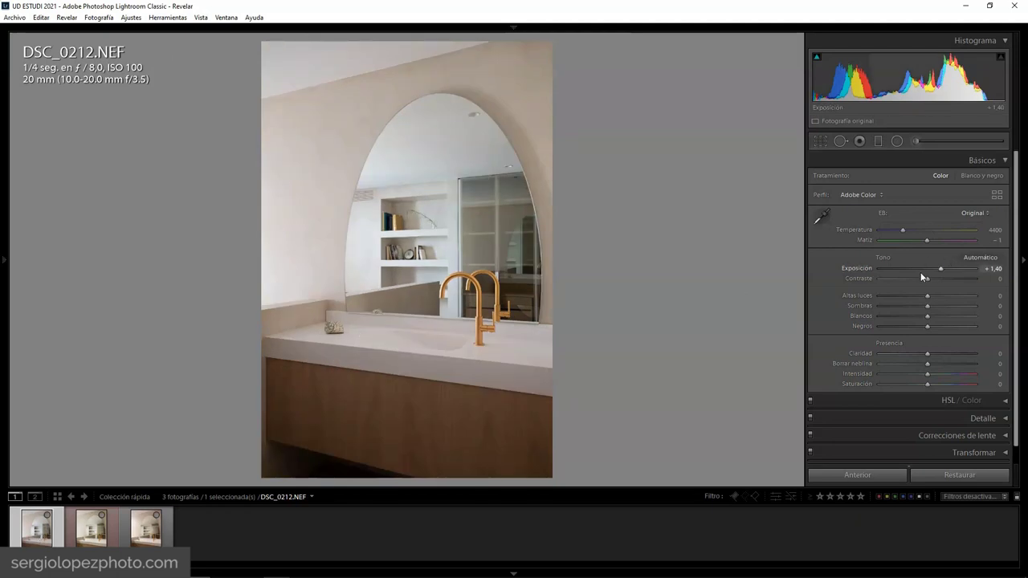
{"action": "left_click_drag", "start_coordinate": [941, 268], "coordinate": [942, 278]}
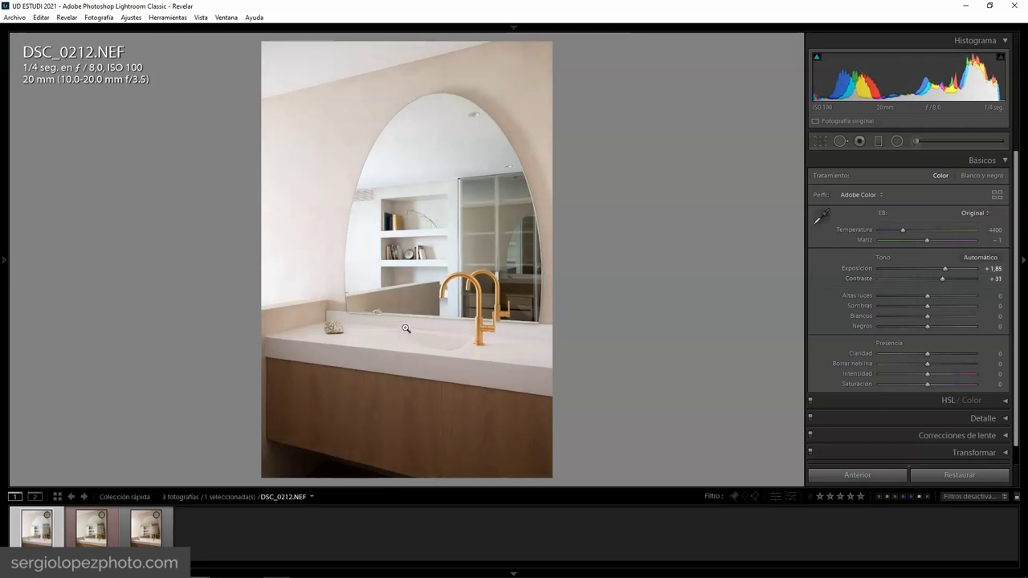
Step: Compare DSC_0218.NEF and DSC_0212.NEF with DSC_0211-Editado.tif, and remove the edited photo from the quick collection
{"action": "left_click", "coordinate": [88, 538]}
{"action": "left_click", "coordinate": [153, 531]}
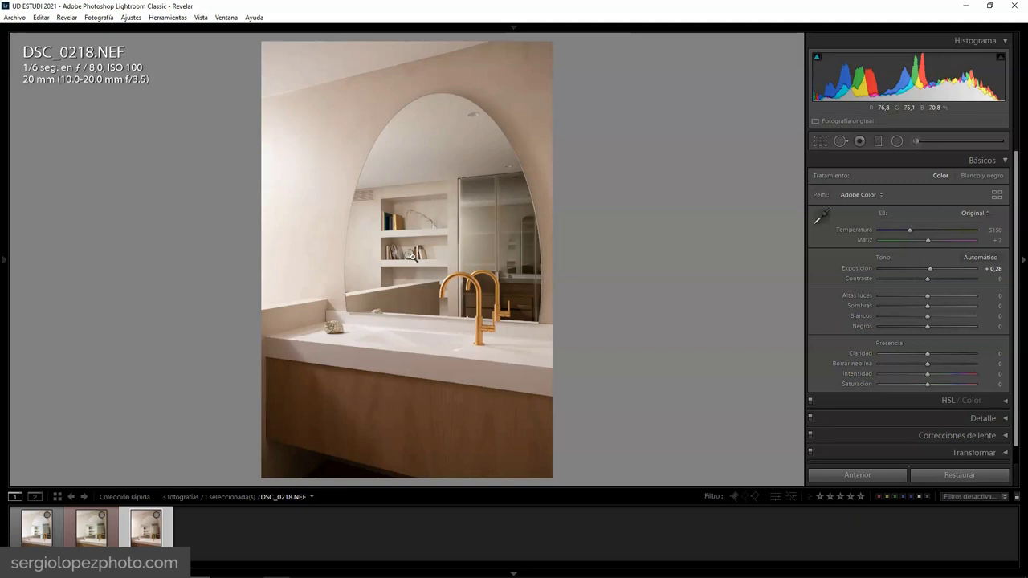
{"action": "left_click", "coordinate": [25, 538]}
{"action": "left_click", "coordinate": [91, 528]}
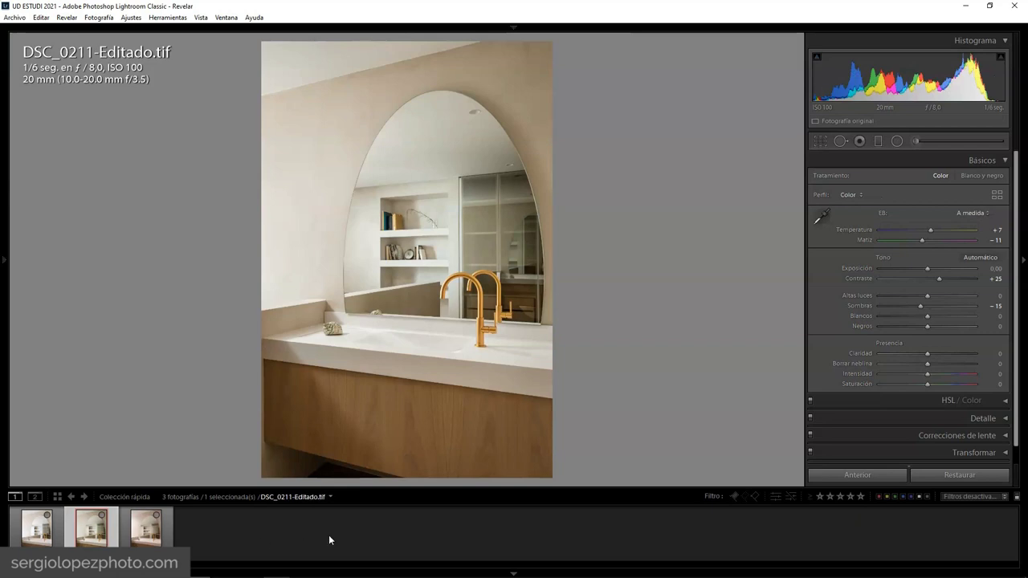
{"action": "left_click", "coordinate": [102, 516]}
{"action": "key", "text": "Left"}
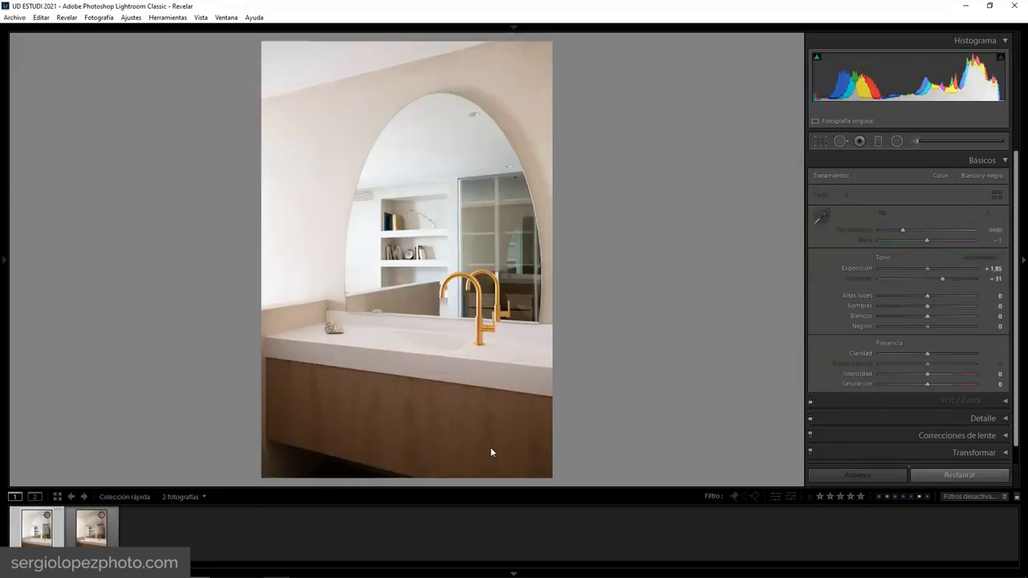
Step: Reset the develop settings of DSC_0212.NEF and apply the AAA_Inicio Interiores preset to it
{"action": "key", "text": "ctrl+shift+r"}
{"action": "left_click", "coordinate": [5, 259]}
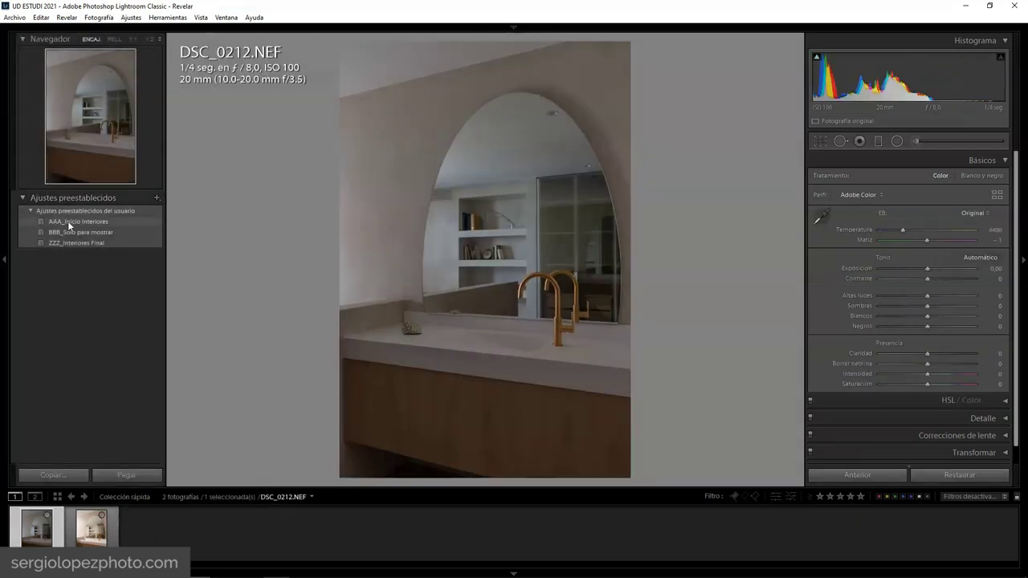
{"action": "left_click", "coordinate": [69, 222]}
Step: Reset the develop settings of DSC_0218.NEF and apply the AAA_Inicio Interiores preset to it
{"action": "left_click", "coordinate": [90, 528]}
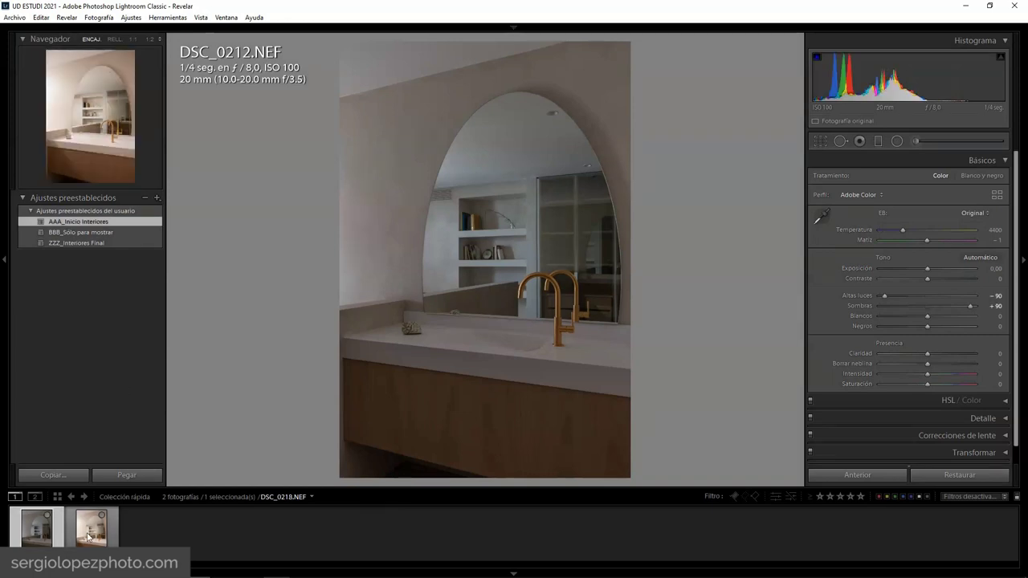
{"action": "left_click", "coordinate": [947, 474]}
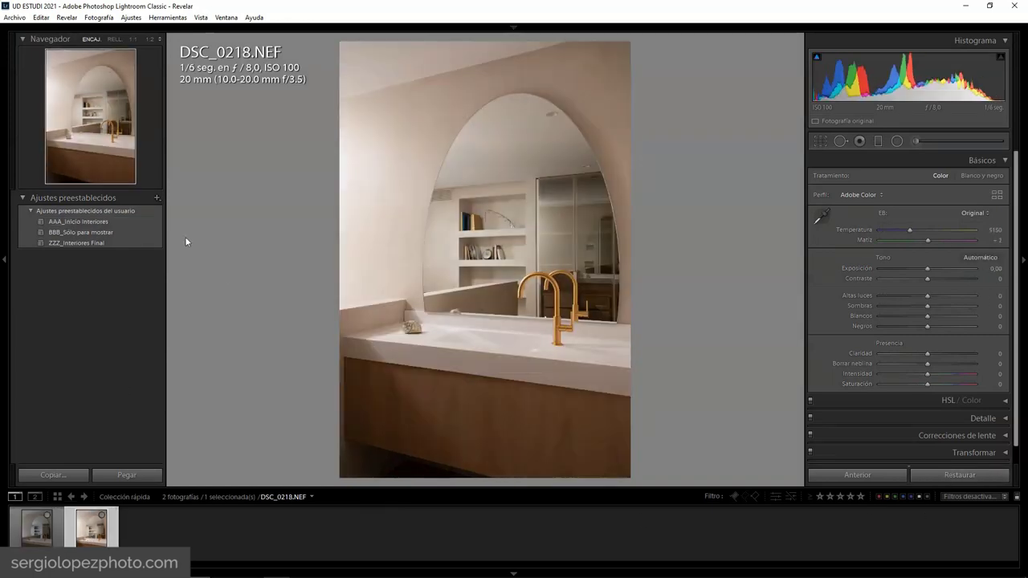
{"action": "left_click", "coordinate": [81, 223]}
Step: Raise the exposure of DSC_0212.NEF to +1,01 and set its white balance by sampling the white countertop
{"action": "left_click", "coordinate": [37, 530]}
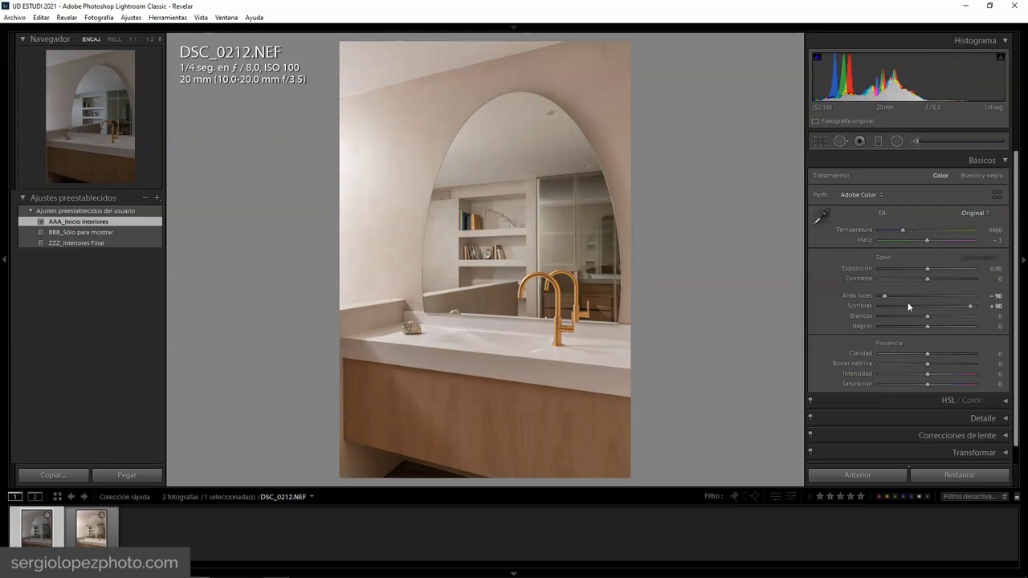
{"action": "left_click_drag", "start_coordinate": [927, 269], "coordinate": [935, 269]}
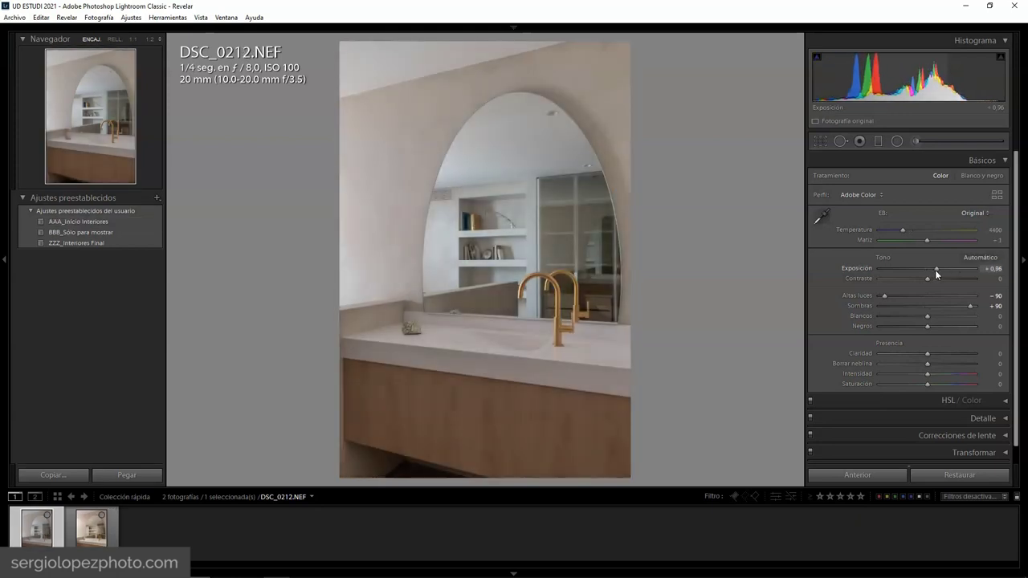
{"action": "left_click", "coordinate": [820, 217]}
{"action": "left_click", "coordinate": [444, 335]}
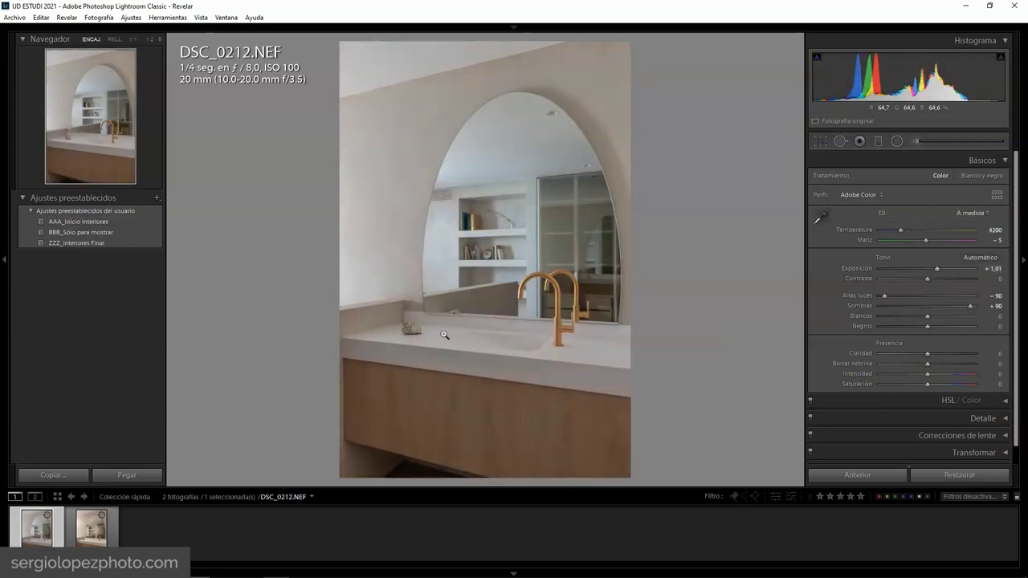
Step: Raise the exposure of DSC_0218.NEF to +0,23 and set its white balance by sampling the white countertop
{"action": "left_click", "coordinate": [91, 531]}
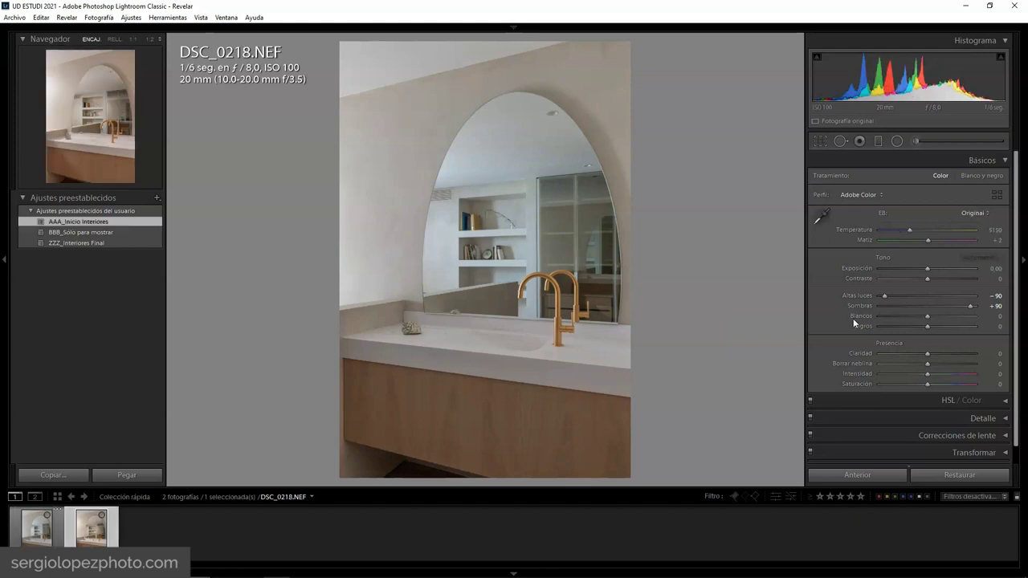
{"action": "left_click", "coordinate": [821, 217]}
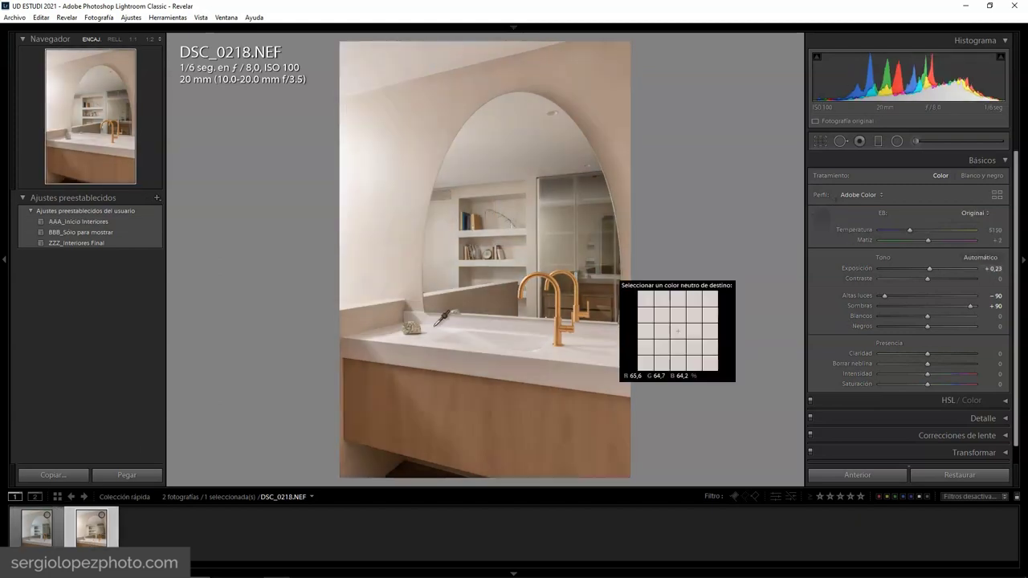
{"action": "left_click", "coordinate": [430, 338]}
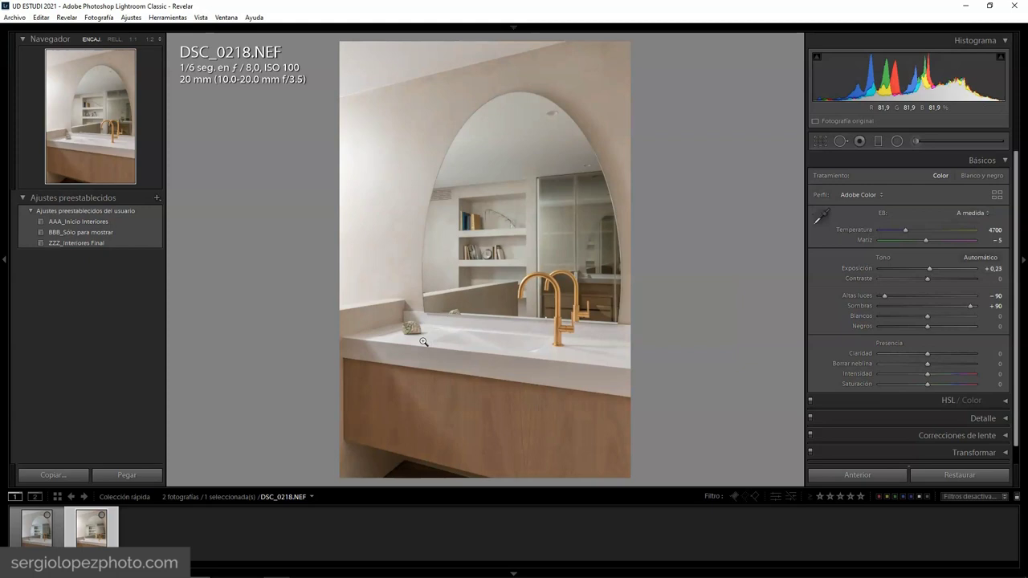
Step: Raise the exposure of DSC_0212.NEF to +1,29 and compare its brightness with DSC_0218.NEF
{"action": "left_click", "coordinate": [36, 534]}
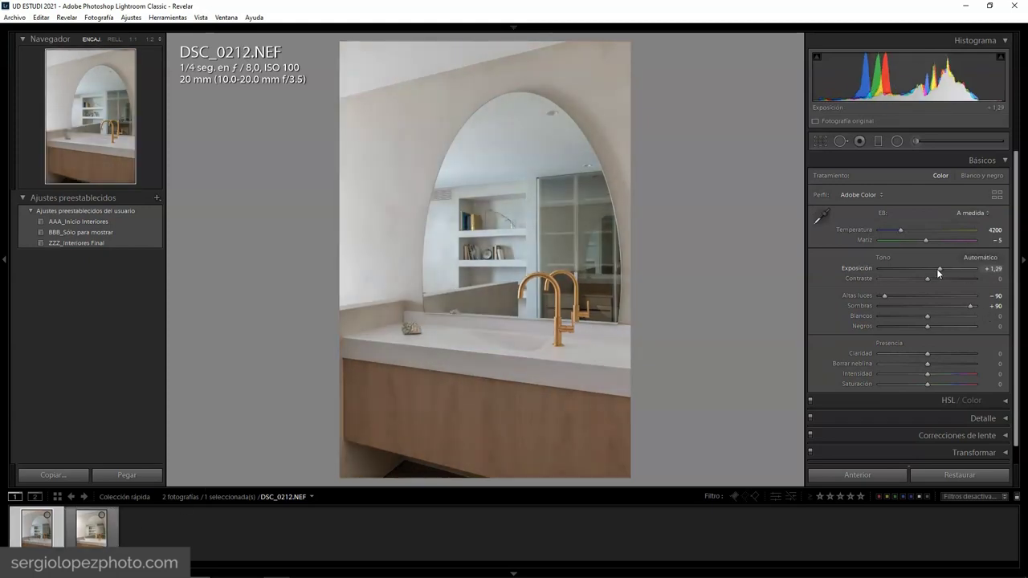
{"action": "left_click", "coordinate": [103, 535]}
{"action": "left_click", "coordinate": [36, 534]}
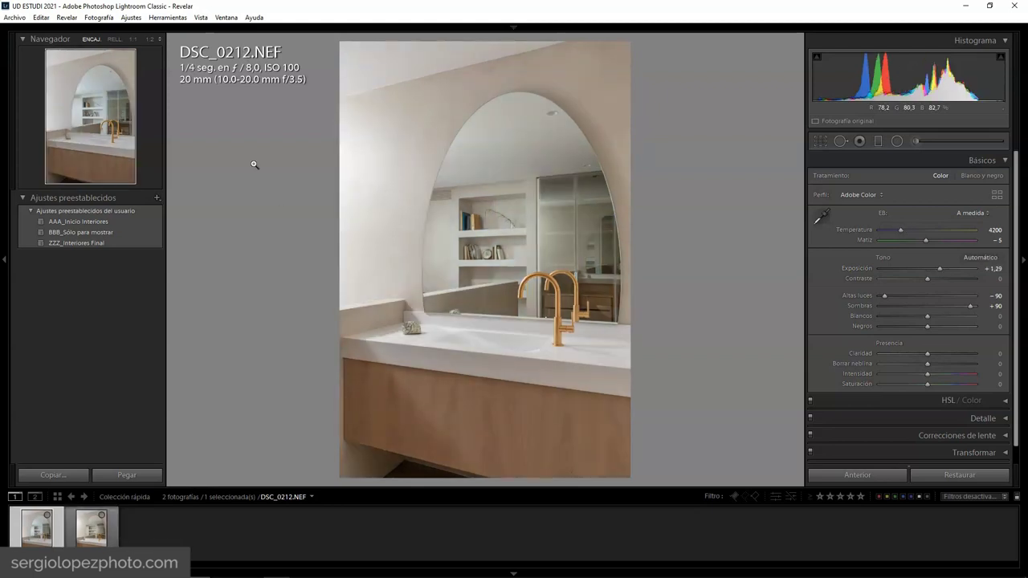
{"action": "left_click", "coordinate": [93, 530]}
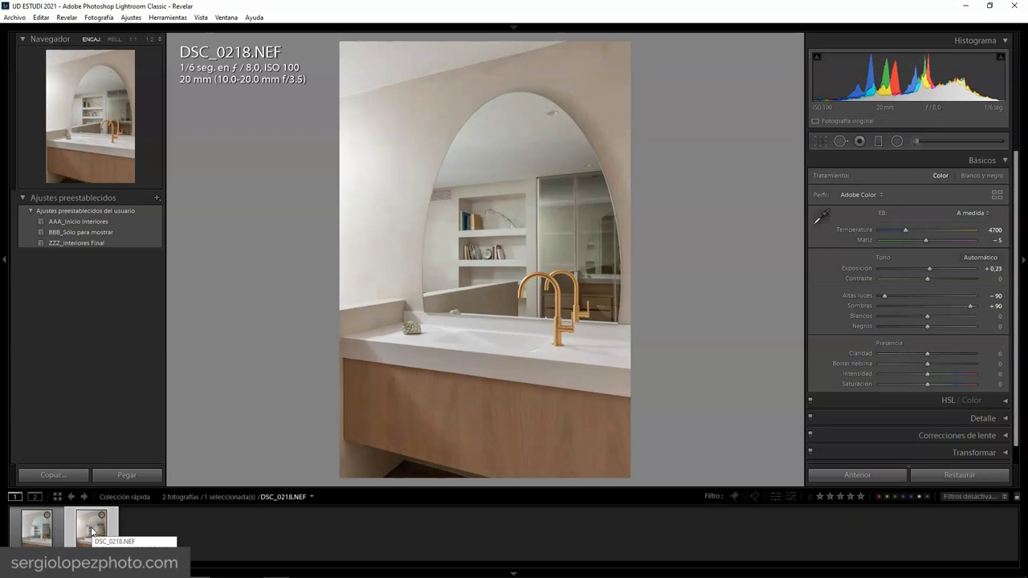
Step: Open DSC_0218.NEF and DSC_0212.NEF together as layers of one Photoshop document
{"action": "left_click", "coordinate": [36, 534], "text": "ctrl"}
{"action": "right_click", "coordinate": [93, 530]}
{"action": "mouse_move", "coordinate": [193, 289]}
{"action": "left_click", "coordinate": [338, 340]}
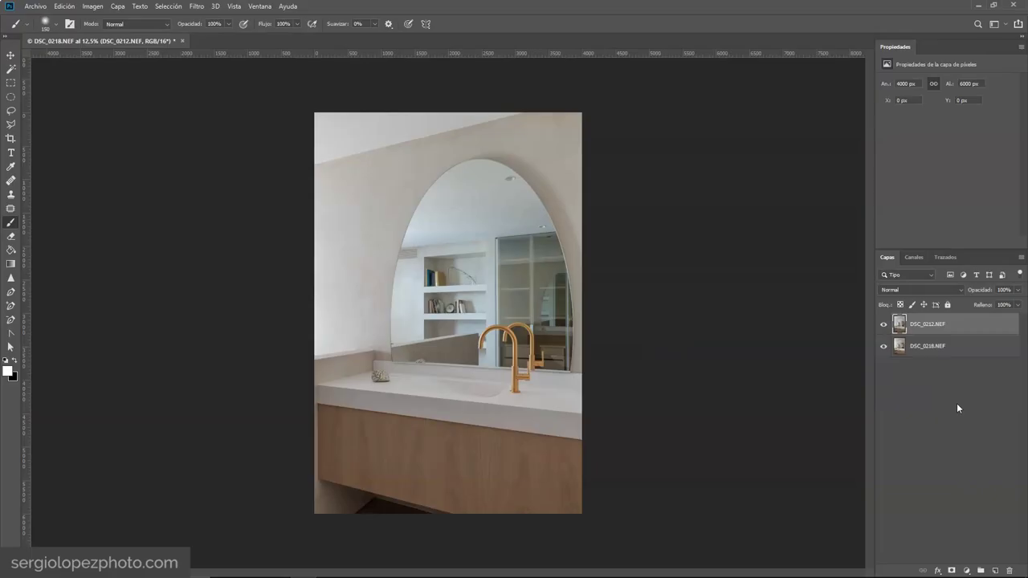
Step: Auto-align the DSC_0212.NEF and DSC_0218.NEF layers using the Automática projection
{"action": "left_click", "coordinate": [956, 348], "text": "shift"}
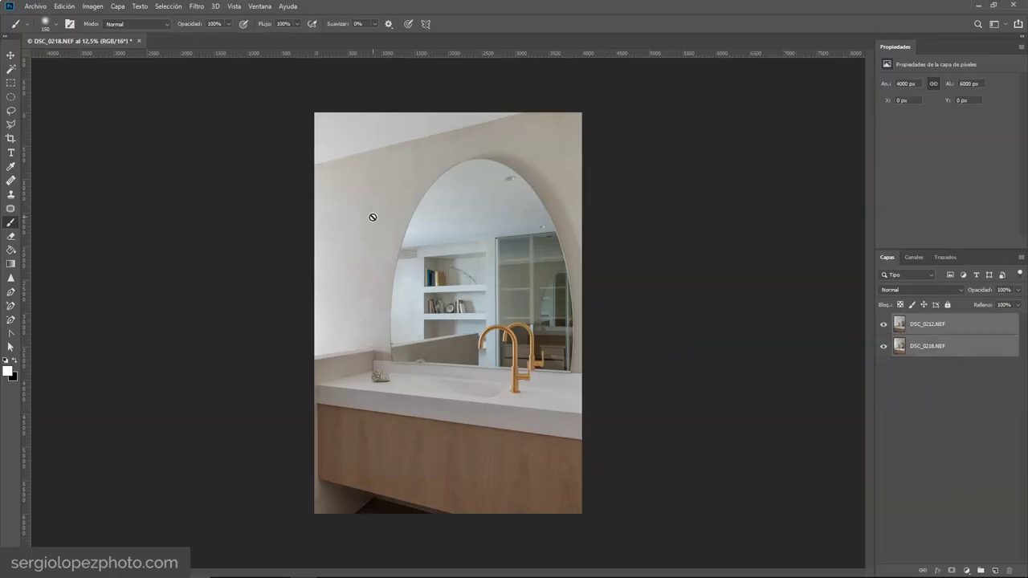
{"action": "left_click", "coordinate": [64, 7]}
{"action": "left_click", "coordinate": [88, 263]}
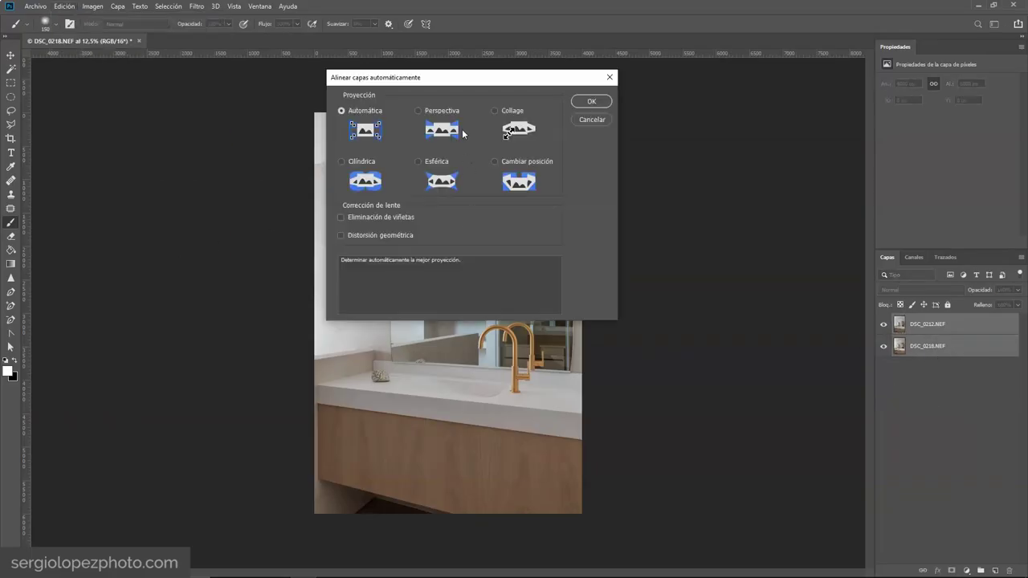
{"action": "left_click", "coordinate": [588, 102]}
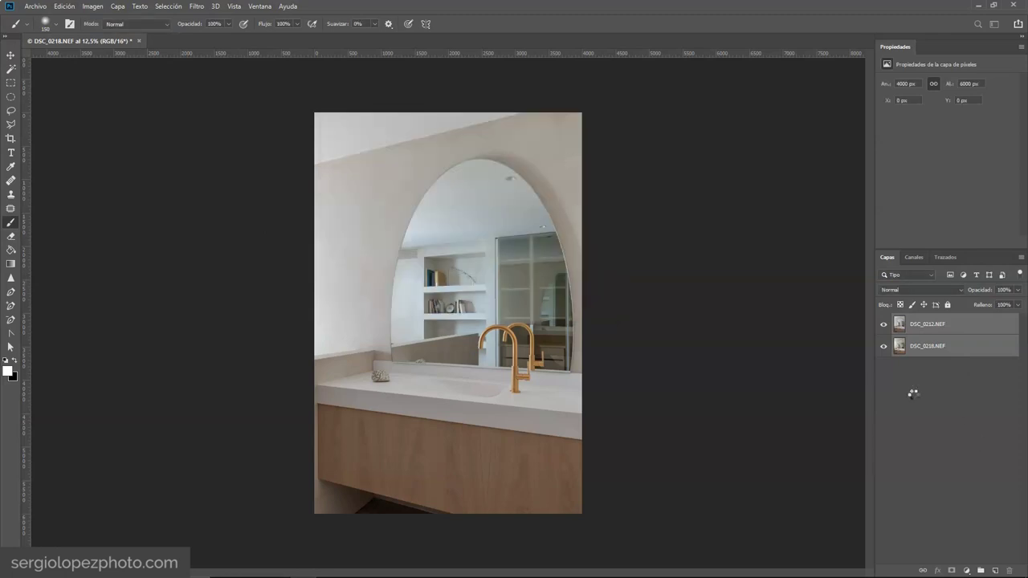
Step: Check the DSC_0218.NEF layer alone and add a black layer mask to DSC_0212.NEF
{"action": "left_click", "coordinate": [883, 326]}
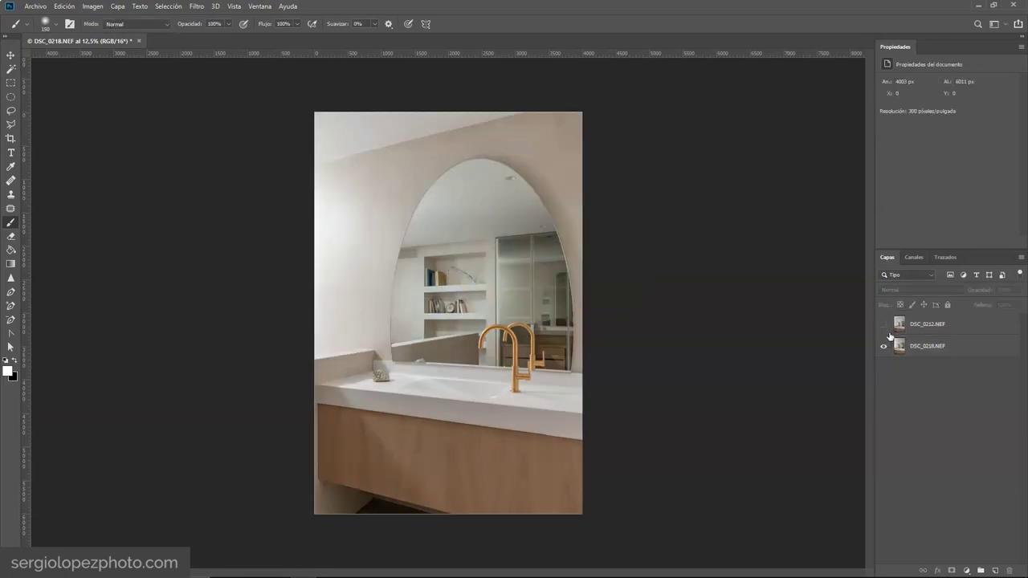
{"action": "left_click", "coordinate": [935, 328]}
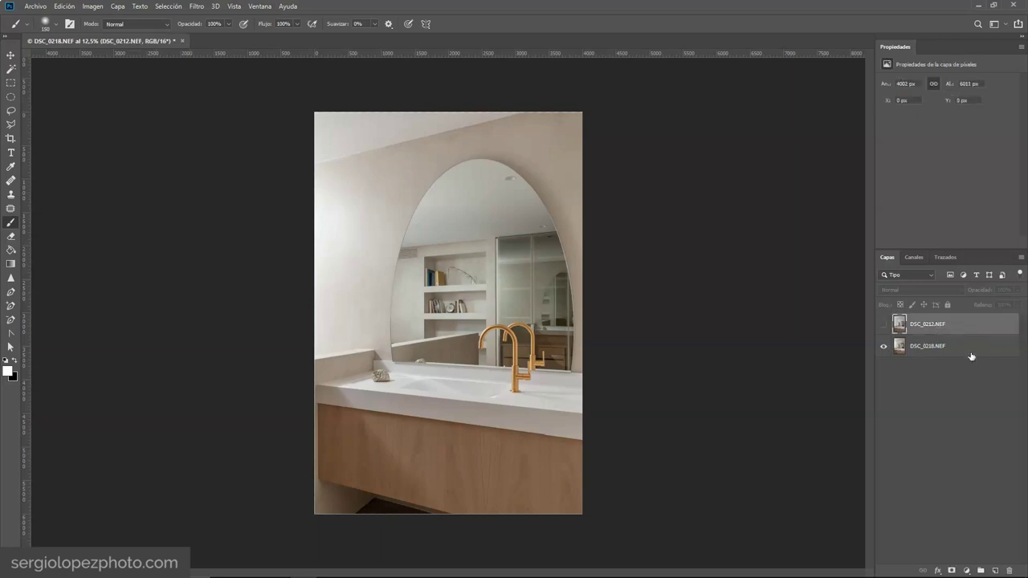
{"action": "left_click", "coordinate": [951, 570], "text": "alt"}
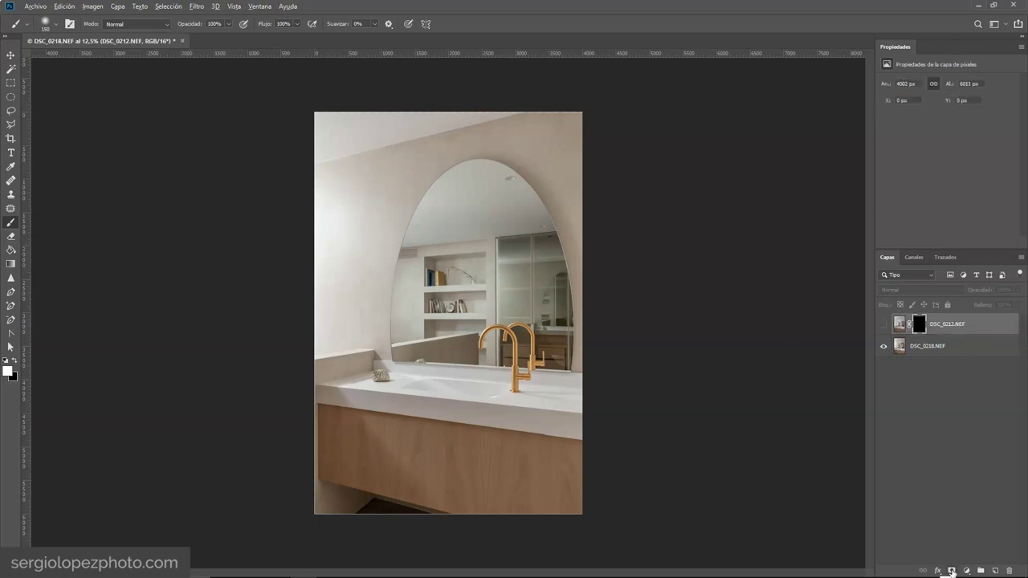
Step: Set the brush size to 2000 px for painting on the DSC_0212.NEF mask
{"action": "right_click", "coordinate": [406, 344]}
{"action": "type", "text": "800"}
{"action": "key", "text": "Return"}
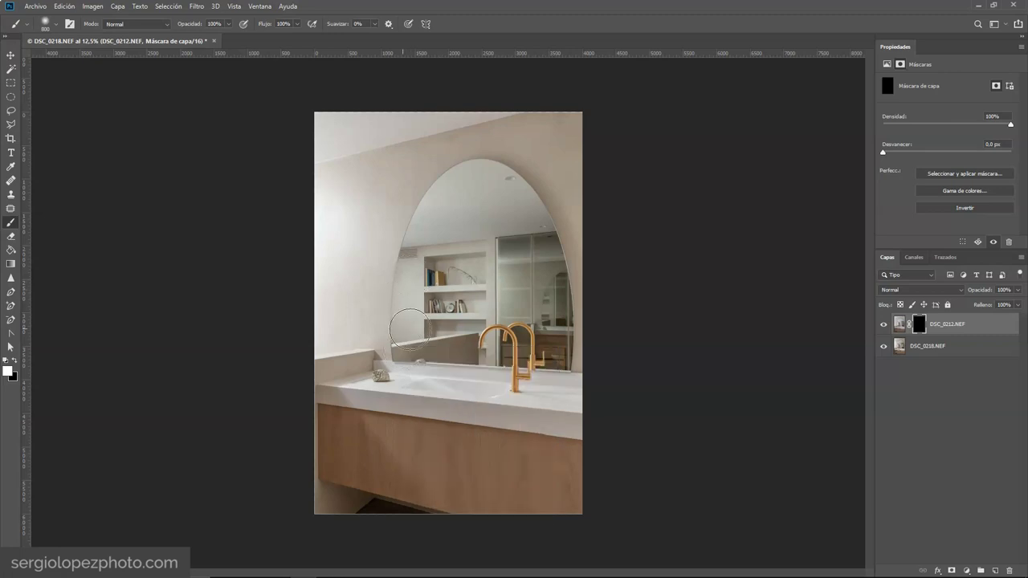
{"action": "right_click", "coordinate": [405, 342]}
{"action": "type", "text": "2000"}
{"action": "key", "text": "Return"}
{"action": "key", "text": "ctrl+0"}
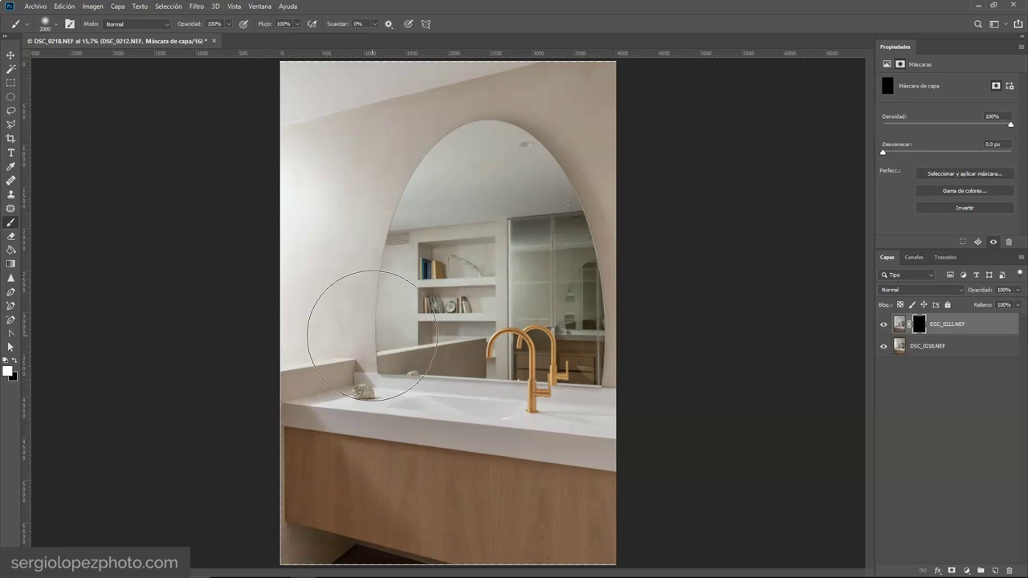
Step: Paint white at 30% opacity on the DSC_0212.NEF mask over the bright wall beside the mirror and the mirror's reflection
{"action": "left_click", "coordinate": [916, 328], "text": "shift"}
{"action": "left_click", "coordinate": [916, 327], "text": "shift"}
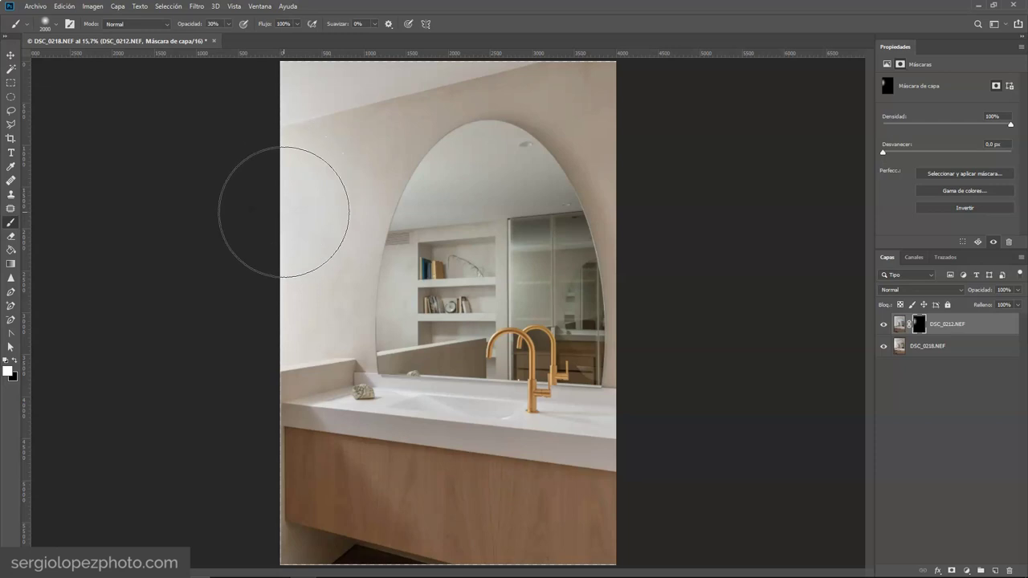
{"action": "left_click", "coordinate": [919, 325], "text": "shift"}
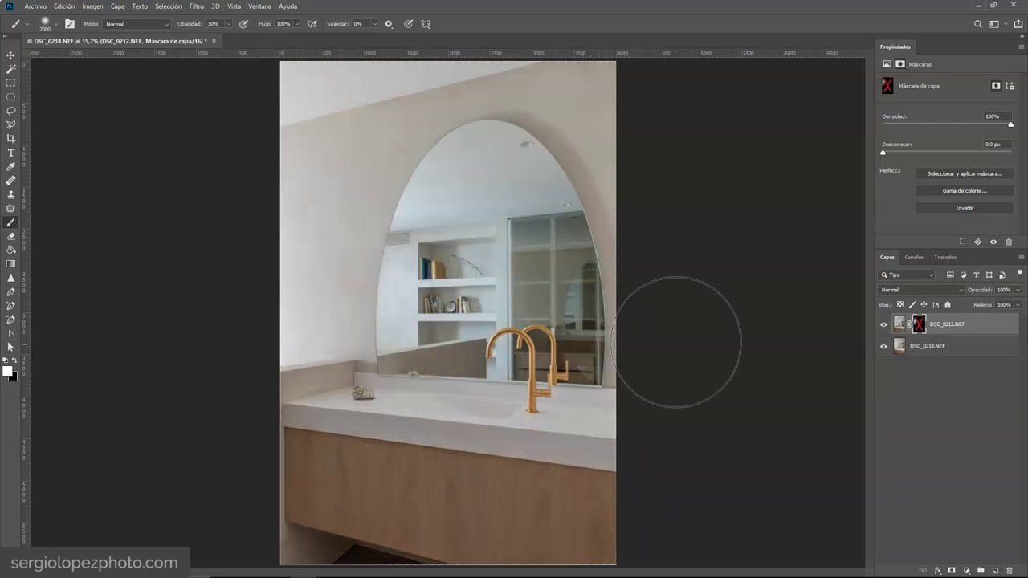
{"action": "left_click", "coordinate": [915, 326], "text": "shift"}
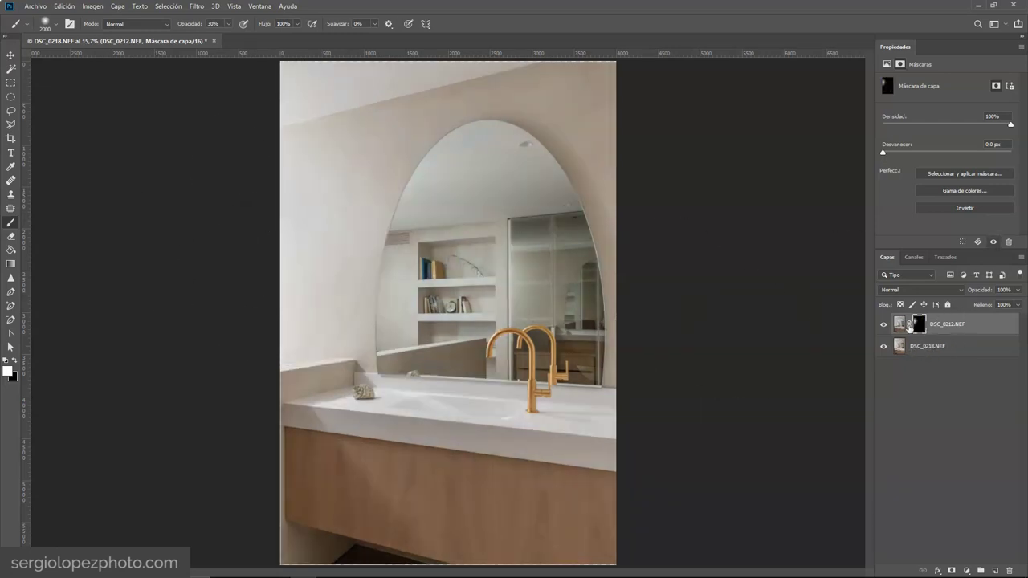
{"action": "left_click", "coordinate": [916, 327], "text": "alt"}
{"action": "left_click", "coordinate": [919, 400]}
{"action": "left_click", "coordinate": [917, 329]}
{"action": "left_click", "coordinate": [495, 277]}
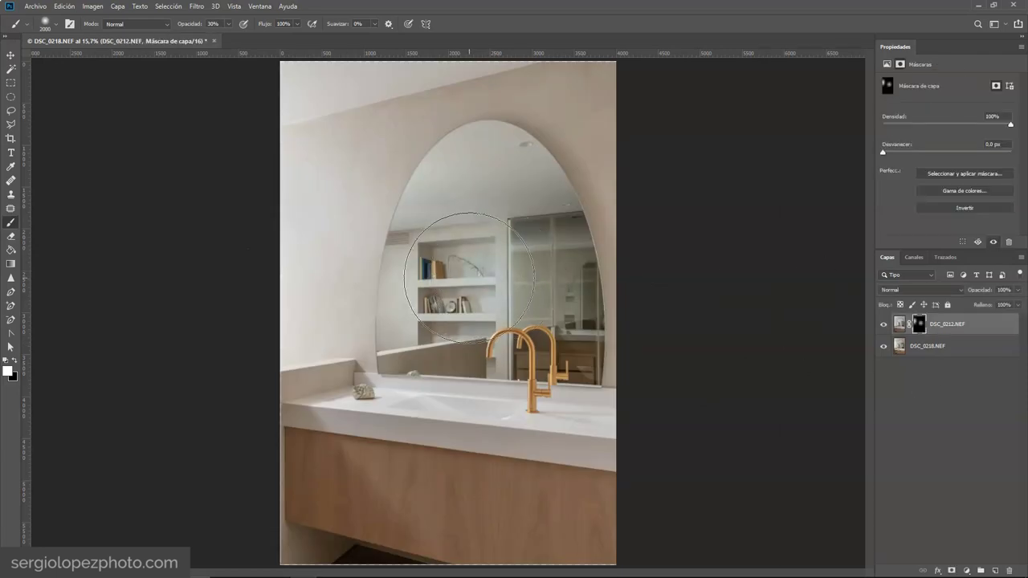
Step: Build up more white at 30% opacity on the DSC_0212.NEF mask across the mirror's reflected shelves, comparing with the layer hidden and unmasked
{"action": "key", "text": "ctrl+comma"}
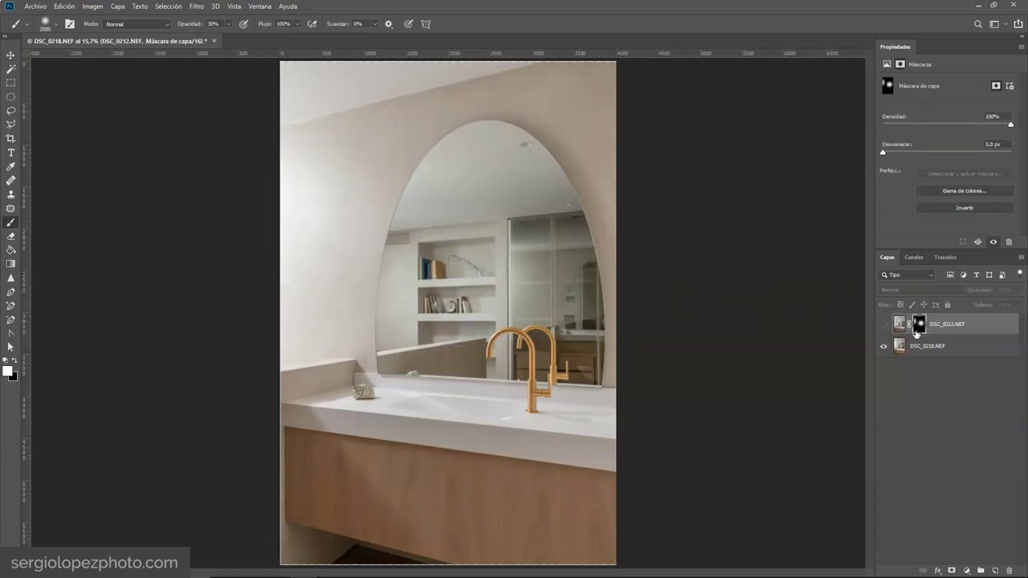
{"action": "left_click", "coordinate": [884, 325]}
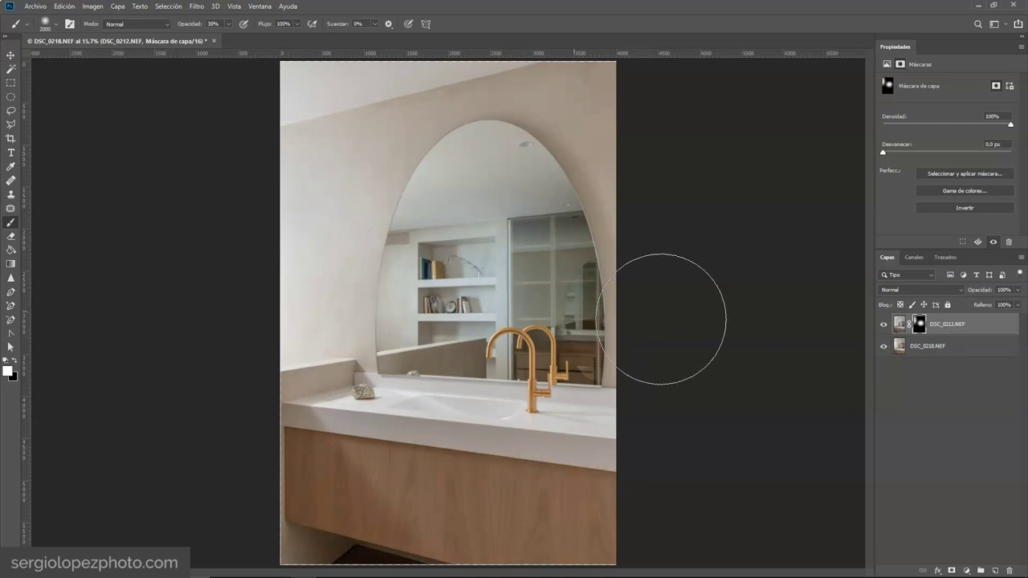
{"action": "left_click", "coordinate": [919, 325], "text": "shift"}
{"action": "left_click", "coordinate": [920, 325], "text": "shift"}
{"action": "left_click", "coordinate": [919, 325], "text": "shift"}
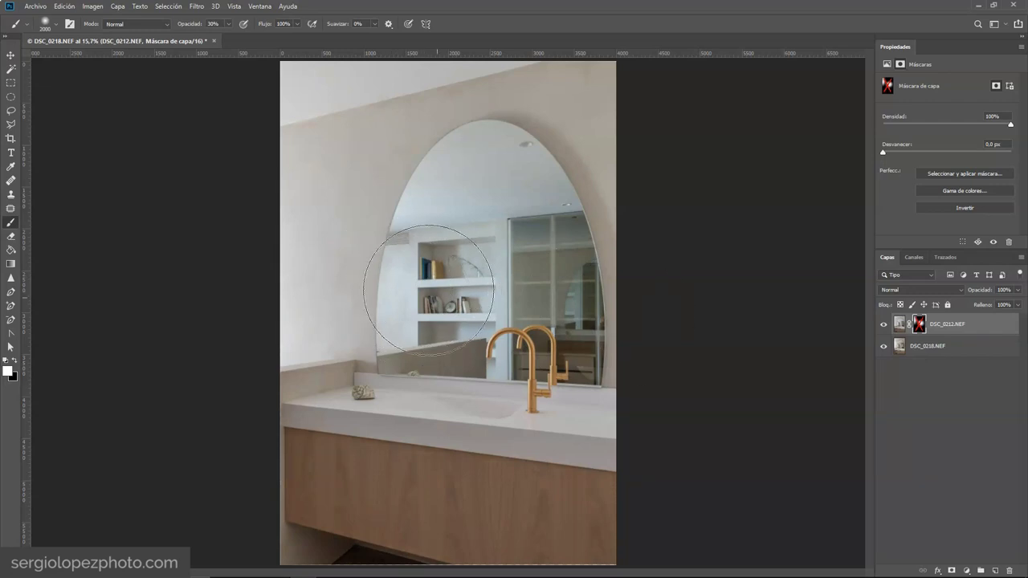
{"action": "left_click", "coordinate": [917, 326], "text": "shift"}
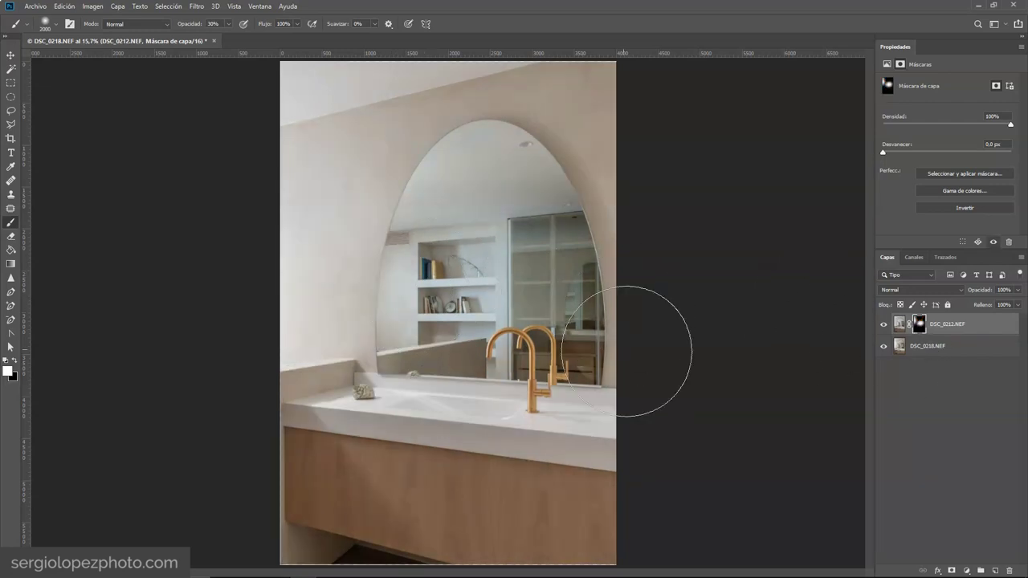
Step: Compare the bathroom blend with the DSC_0212.NEF layer mask enabled and disabled
{"action": "left_click", "coordinate": [917, 329], "text": "shift"}
{"action": "left_click", "coordinate": [917, 329], "text": "shift"}
{"action": "left_click", "coordinate": [915, 328], "text": "shift"}
{"action": "left_click", "coordinate": [916, 329], "text": "shift"}
{"action": "left_click", "coordinate": [917, 330], "text": "shift"}
{"action": "left_click", "coordinate": [919, 328], "text": "shift"}
{"action": "left_click", "coordinate": [923, 328], "text": "shift"}
{"action": "left_click", "coordinate": [924, 328], "text": "shift"}
{"action": "left_click", "coordinate": [920, 330], "text": "shift"}
{"action": "left_click", "coordinate": [918, 330], "text": "shift"}
{"action": "left_click", "coordinate": [917, 328], "text": "shift"}
{"action": "left_click", "coordinate": [919, 327], "text": "shift"}
{"action": "left_click", "coordinate": [919, 327], "text": "shift"}
{"action": "left_click", "coordinate": [919, 328], "text": "shift"}
{"action": "left_click", "coordinate": [919, 327], "text": "shift"}
{"action": "left_click", "coordinate": [920, 327], "text": "shift"}
{"action": "left_click", "coordinate": [920, 327], "text": "shift"}
{"action": "left_click", "coordinate": [920, 328], "text": "shift"}
Step: Add the Color group of hue-check layers and examine color casts with Verdes, Cianes, Azules and Magenta shown
{"action": "left_click", "coordinate": [933, 403]}
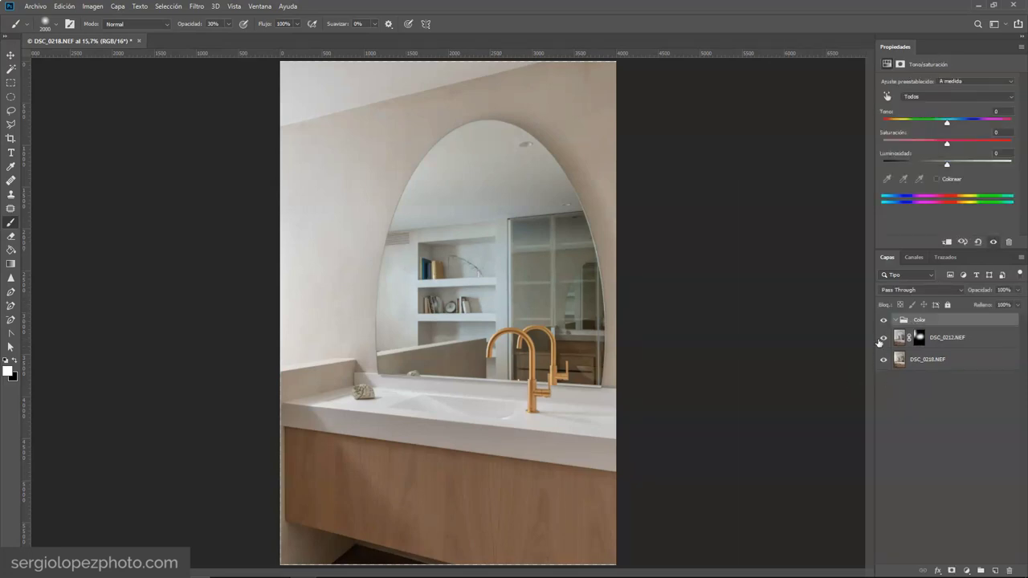
{"action": "left_click", "coordinate": [883, 338]}
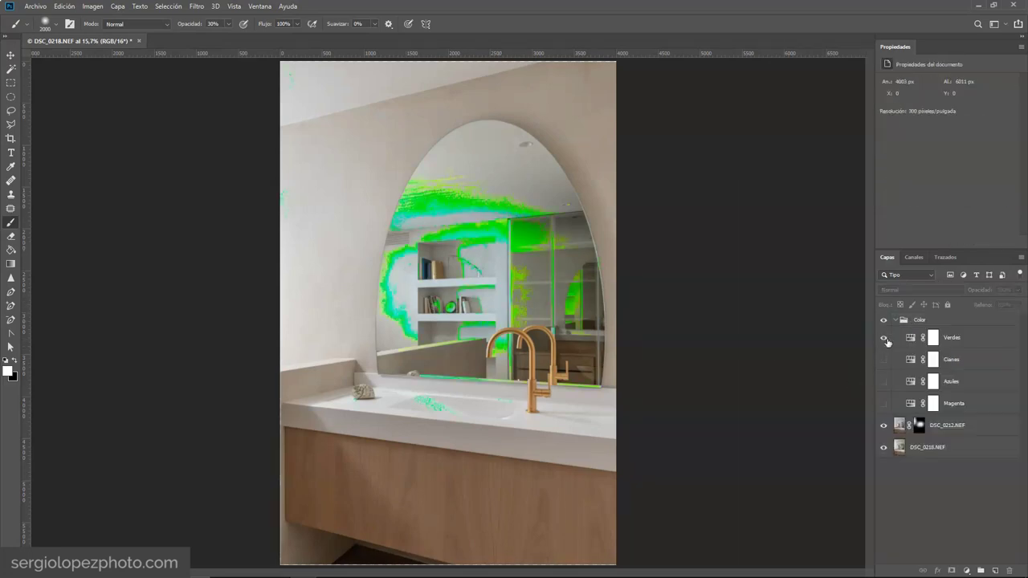
{"action": "left_click", "coordinate": [883, 338]}
{"action": "left_click", "coordinate": [883, 360]}
{"action": "left_click", "coordinate": [883, 359]}
{"action": "left_click", "coordinate": [883, 381]}
{"action": "left_click", "coordinate": [883, 361]}
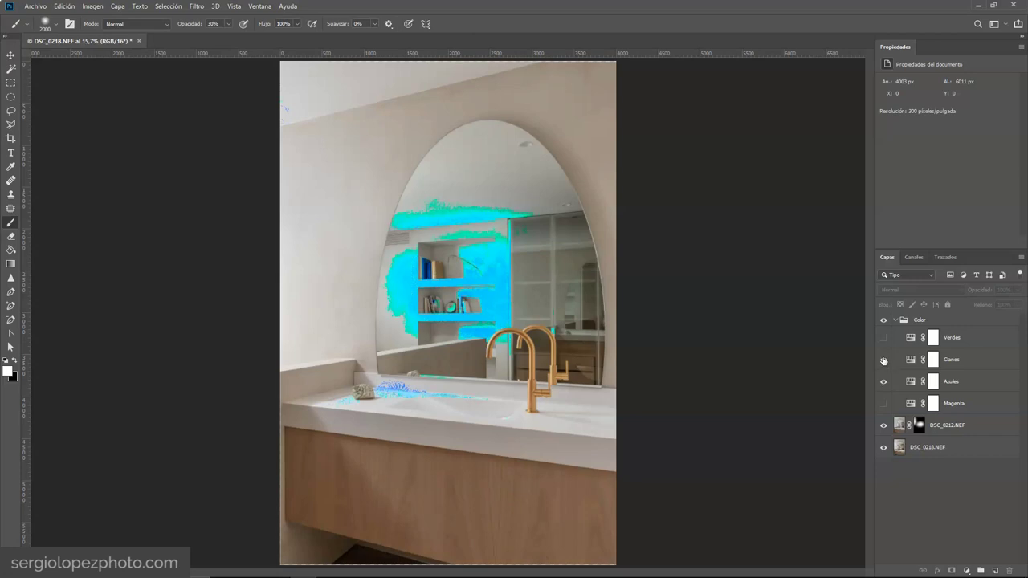
{"action": "left_click", "coordinate": [883, 337]}
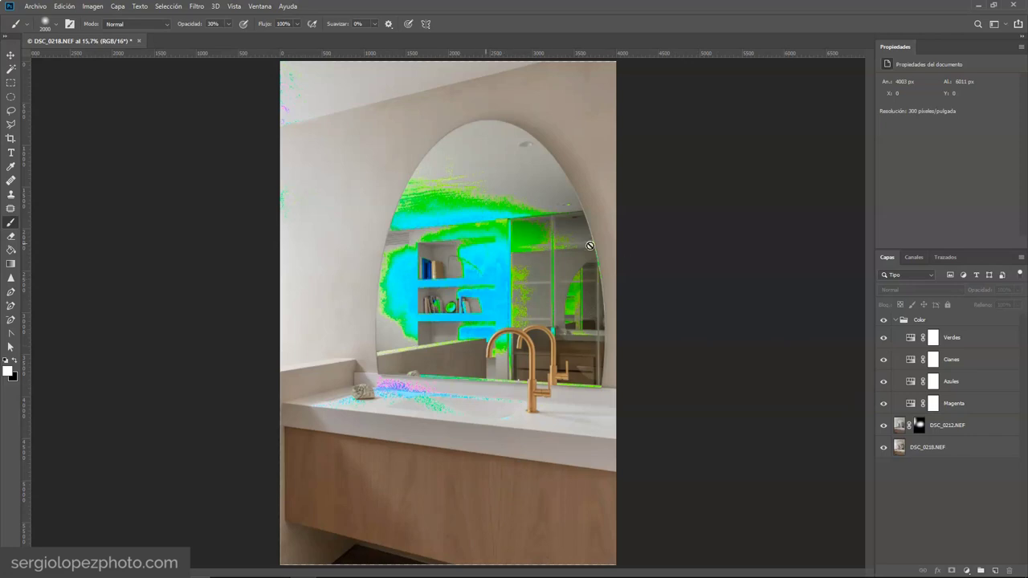
Step: Collapse and hide the Color group, and flatten the bathroom image into one background layer
{"action": "left_click", "coordinate": [894, 320]}
{"action": "left_click", "coordinate": [883, 320]}
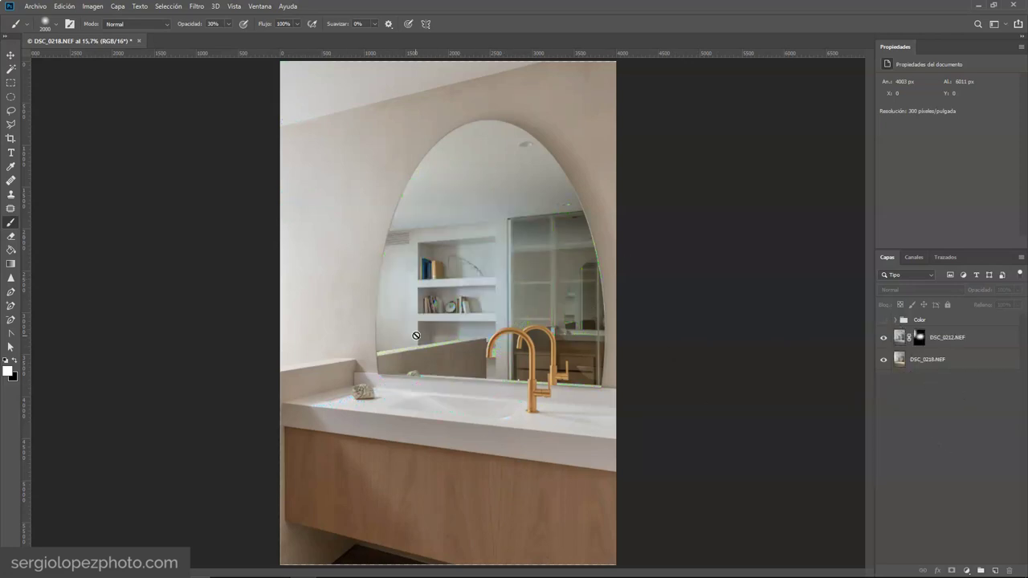
{"action": "right_click", "coordinate": [958, 363]}
{"action": "left_click", "coordinate": [835, 451]}
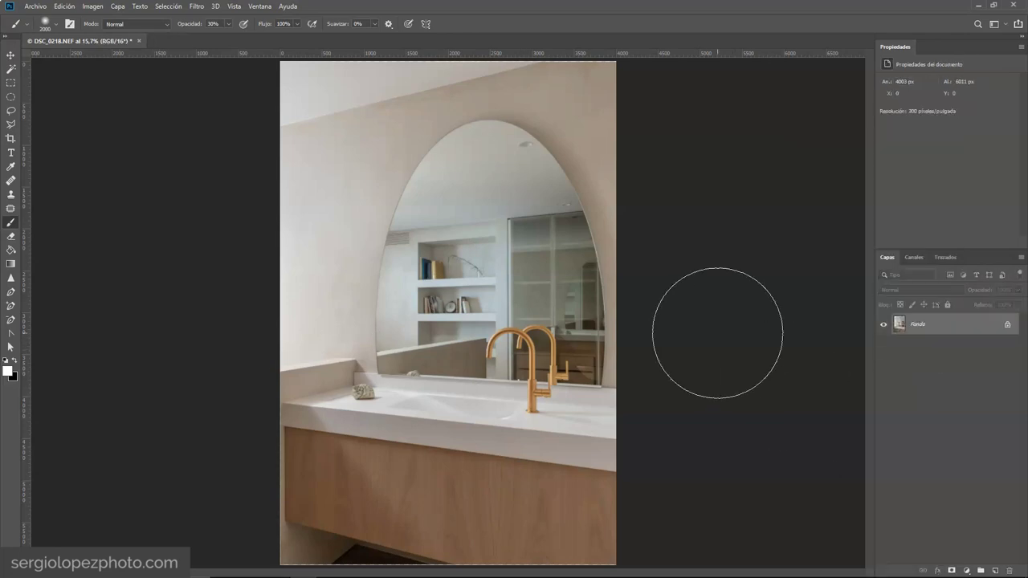
Step: Save and close the flattened document, and apply the ZZZ_Interiores Final preset to DSC_0212-Editado.tif in Lightroom
{"action": "key", "text": "ctrl+w"}
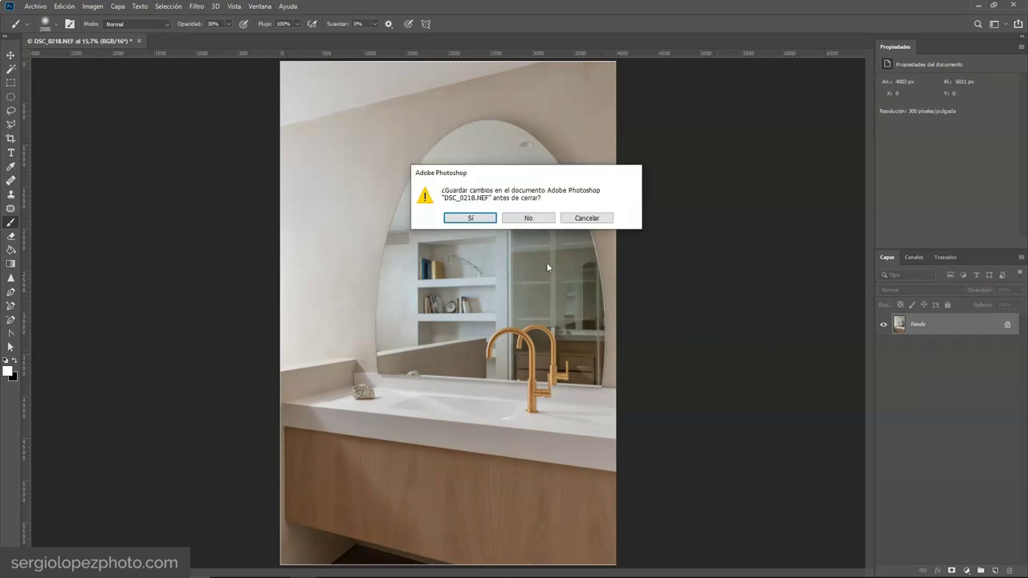
{"action": "left_click", "coordinate": [477, 219]}
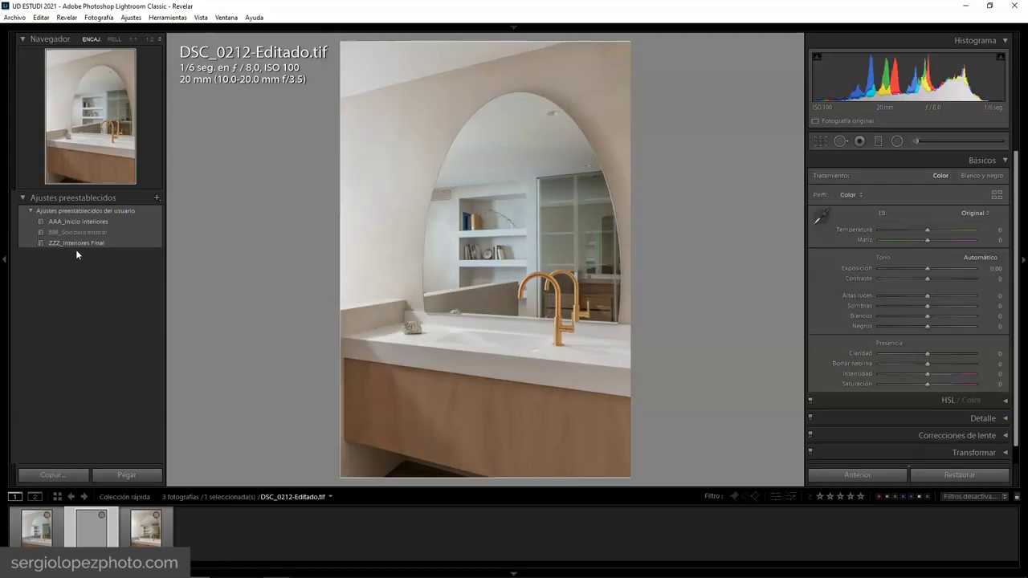
{"action": "left_click", "coordinate": [76, 244]}
Step: Compare the finished DSC_0212-Editado.tif with the DSC_0212.NEF capture
{"action": "key", "text": "Left"}
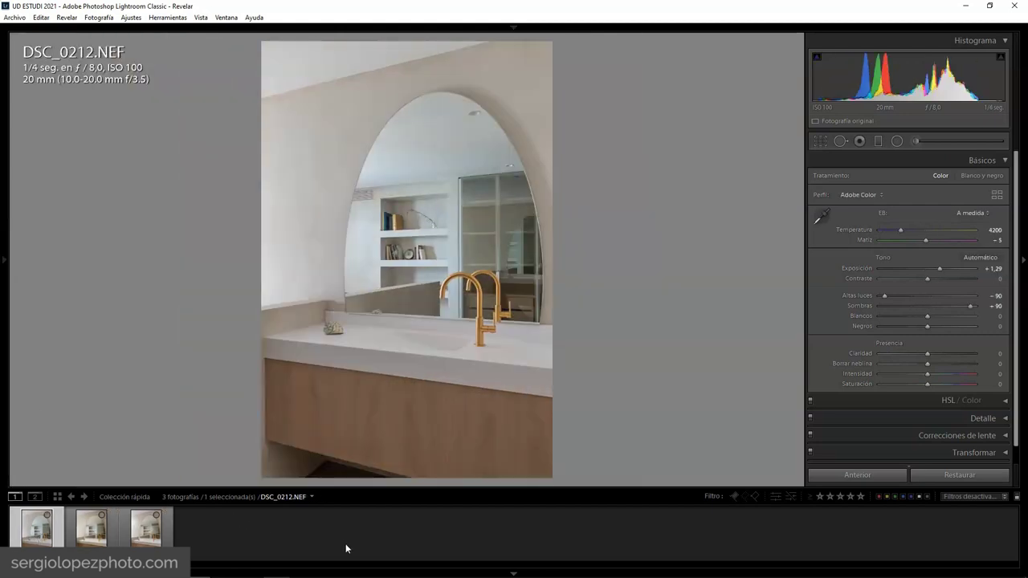
{"action": "key", "text": "Right"}
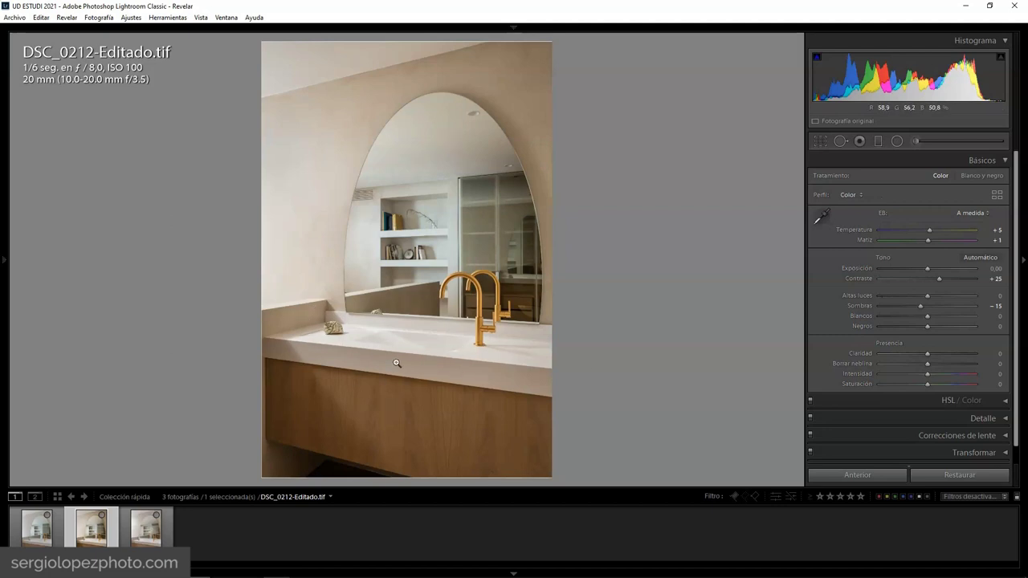
{"action": "key", "text": "Left"}
{"action": "key", "text": "Right"}
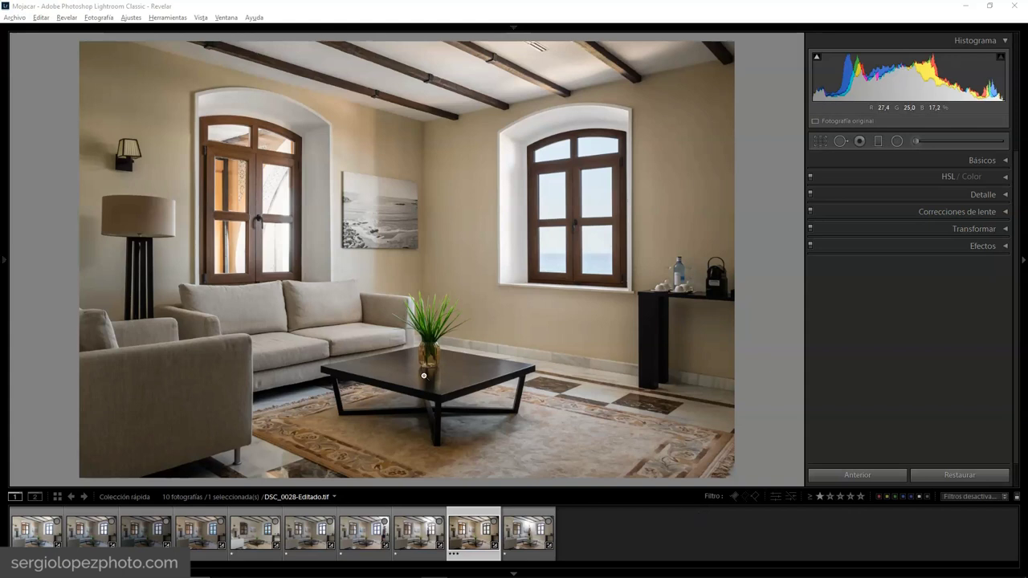
Step: Compare DSC_0028.NEF with DSC_0028-Editado.tif, examining the sea-view window of the raw capture up close
{"action": "left_click", "coordinate": [35, 533]}
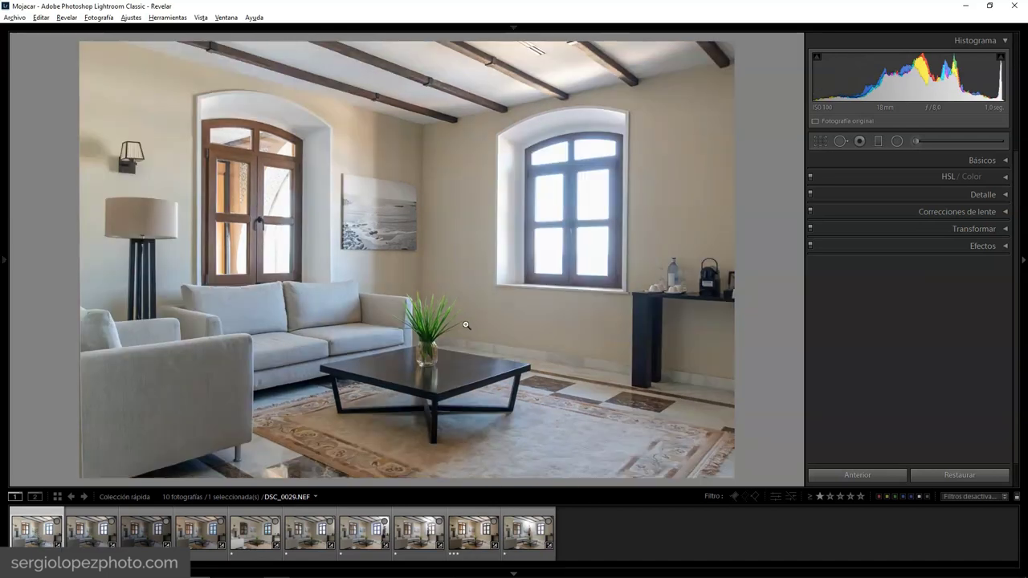
{"action": "left_click", "coordinate": [569, 213]}
{"action": "left_click_drag", "start_coordinate": [511, 224], "coordinate": [505, 326]}
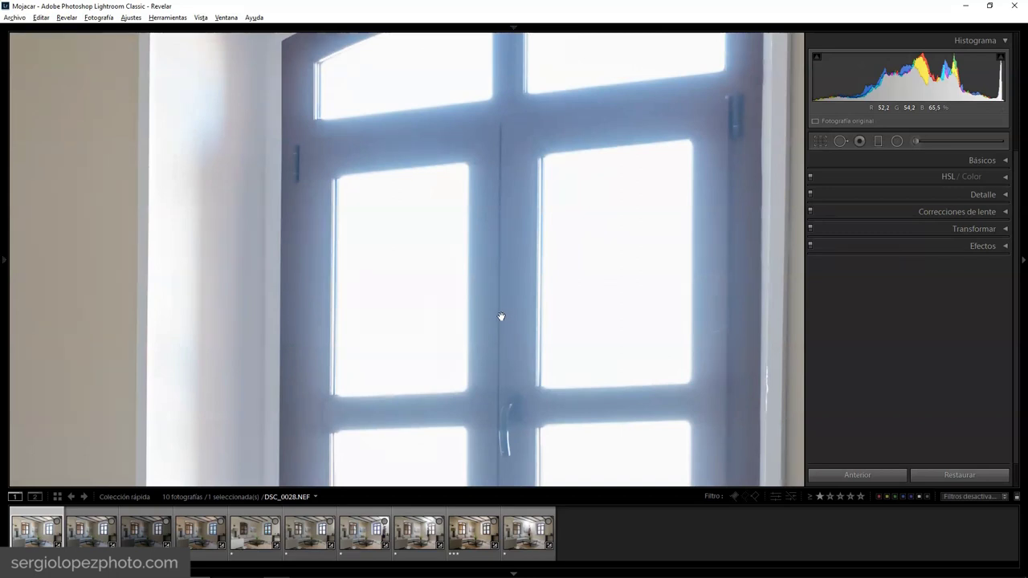
{"action": "left_click", "coordinate": [502, 317]}
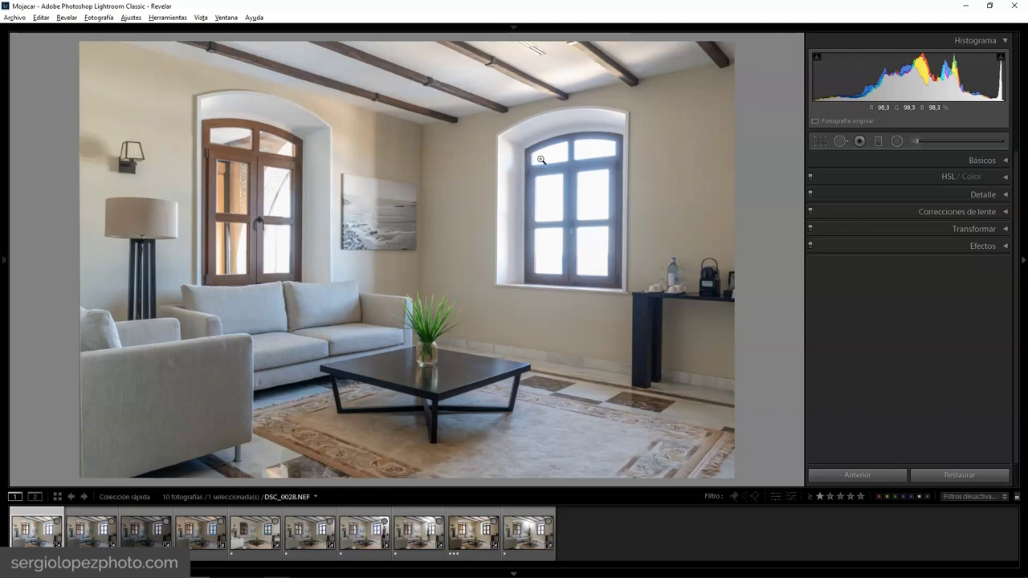
{"action": "left_click", "coordinate": [473, 530]}
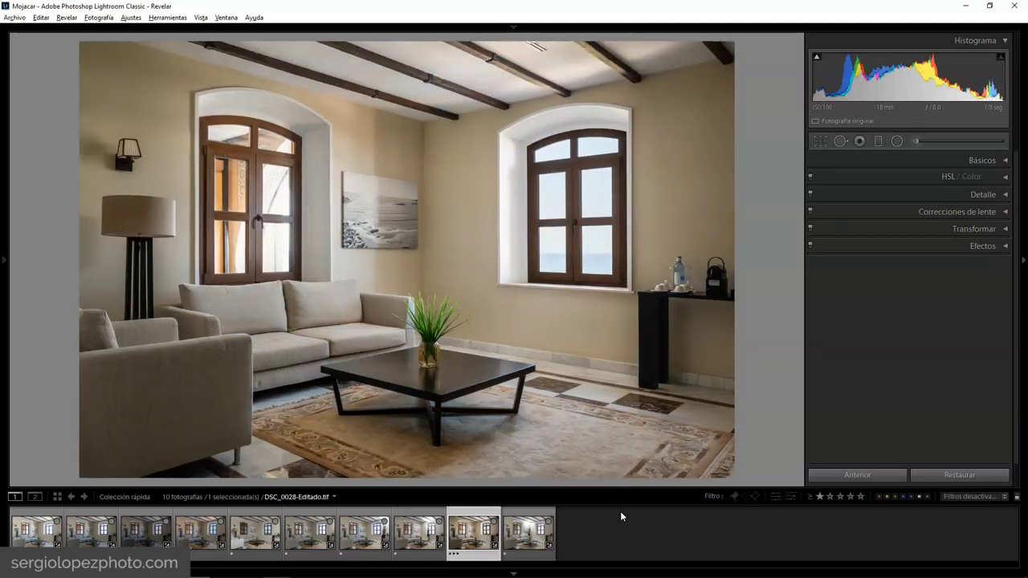
{"action": "left_click", "coordinate": [36, 529]}
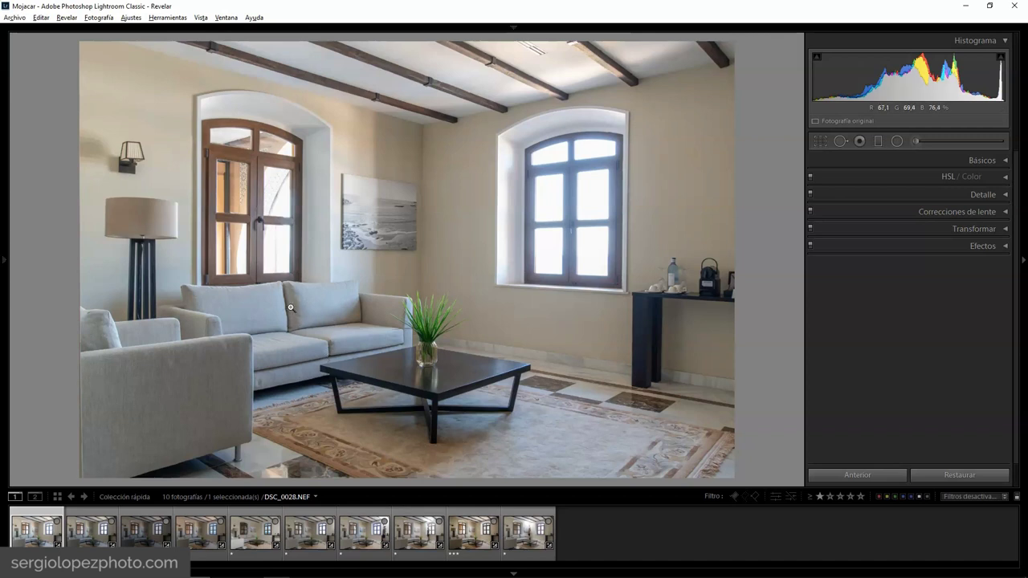
{"action": "left_click", "coordinate": [479, 532]}
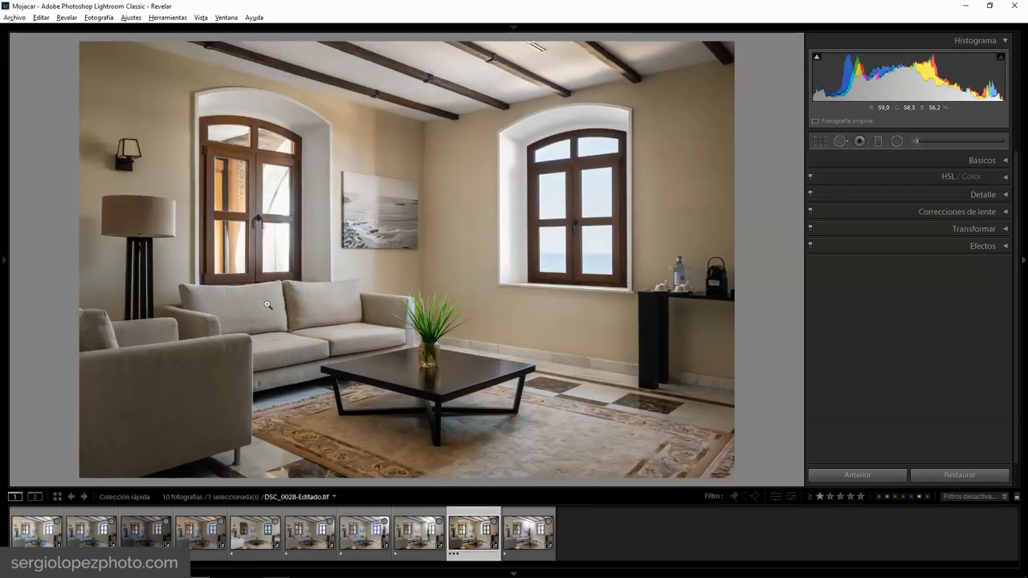
{"action": "left_click", "coordinate": [33, 540]}
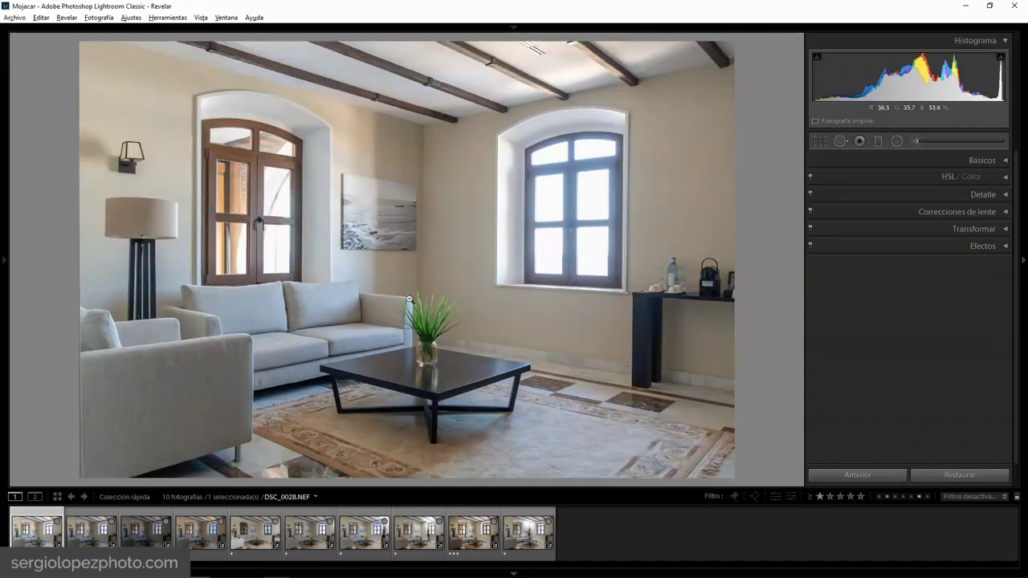
Step: Set the Azul and Aguamarina saturation of DSC_0028.NEF to +100
{"action": "left_click", "coordinate": [1010, 178]}
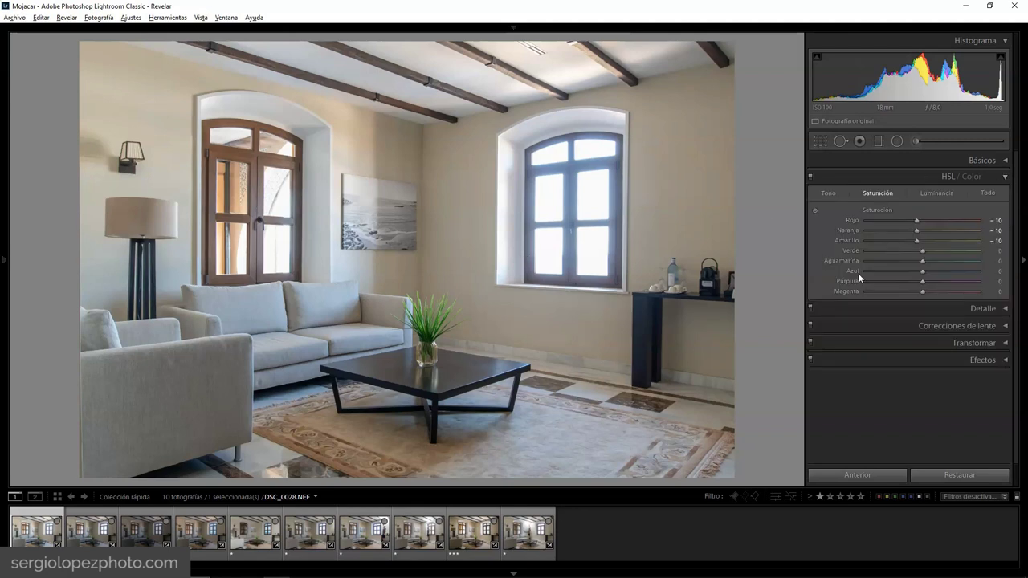
{"action": "left_click_drag", "start_coordinate": [922, 271], "coordinate": [1006, 272]}
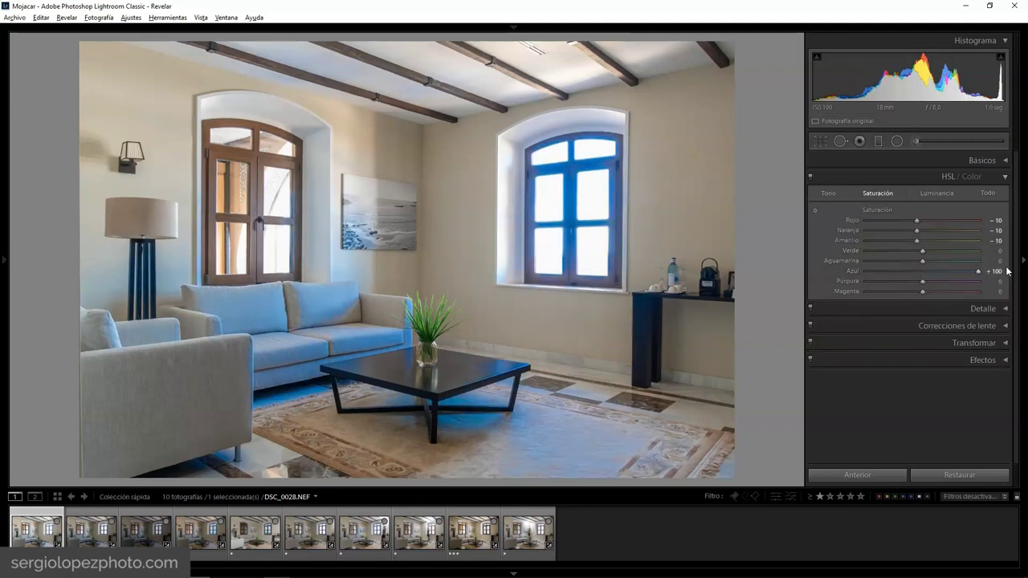
{"action": "left_click_drag", "start_coordinate": [923, 261], "coordinate": [980, 261]}
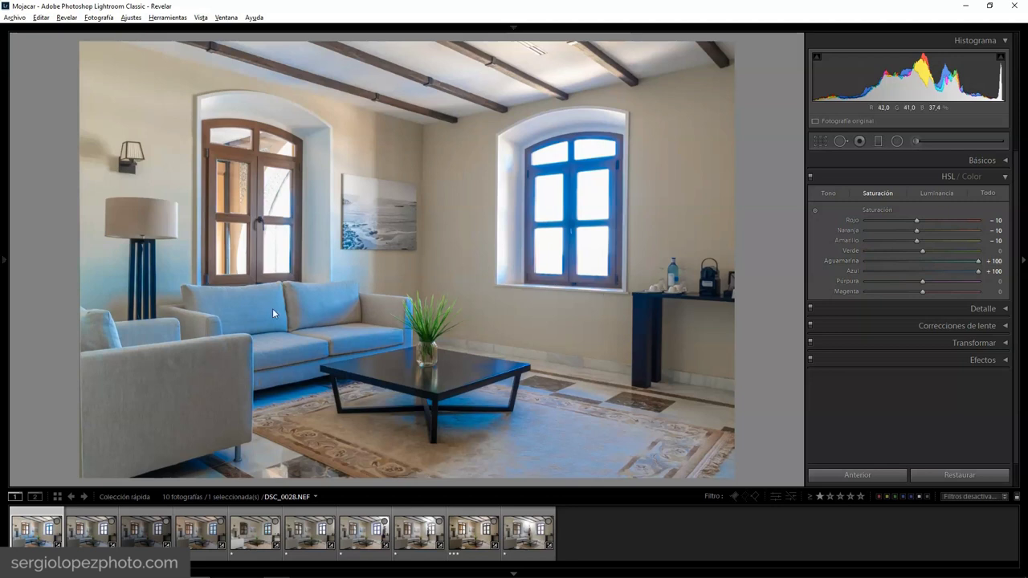
Step: Set the Aguamarina and Azul saturation of DSC_0028-Editado.tif to +100 and compare its color casts with DSC_0028.NEF
{"action": "left_click", "coordinate": [467, 534]}
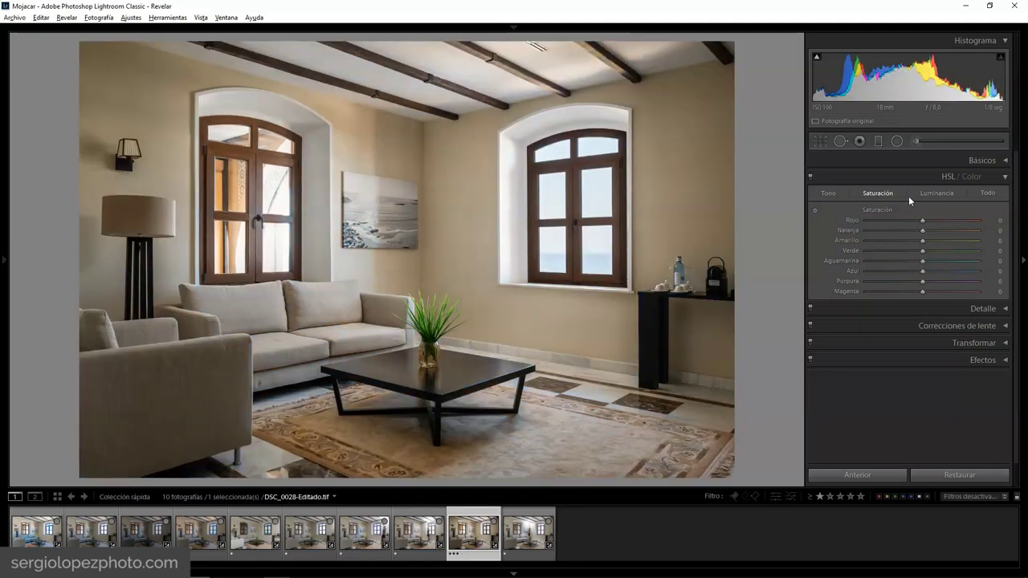
{"action": "left_click_drag", "start_coordinate": [923, 261], "coordinate": [995, 272]}
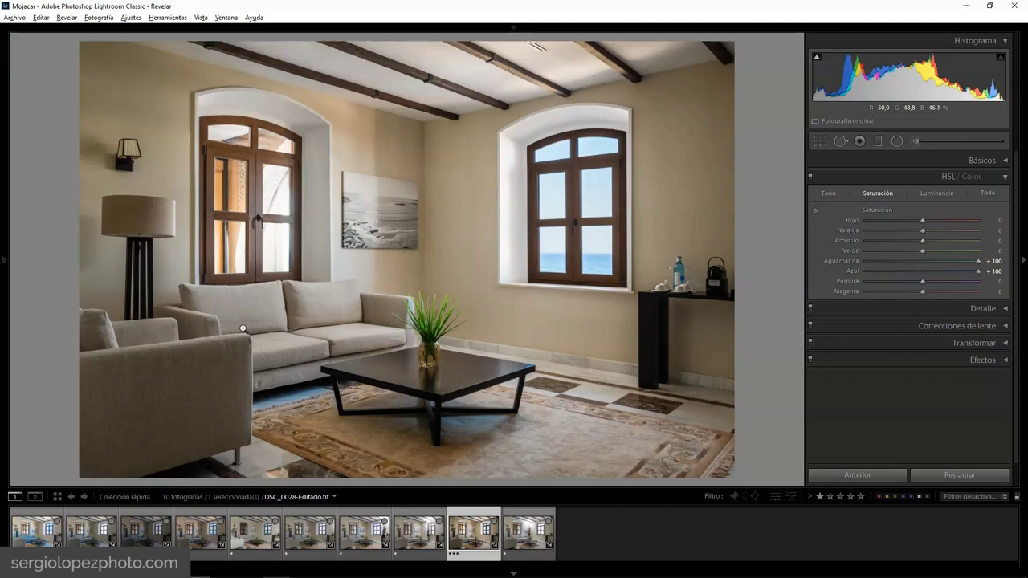
{"action": "left_click", "coordinate": [35, 536]}
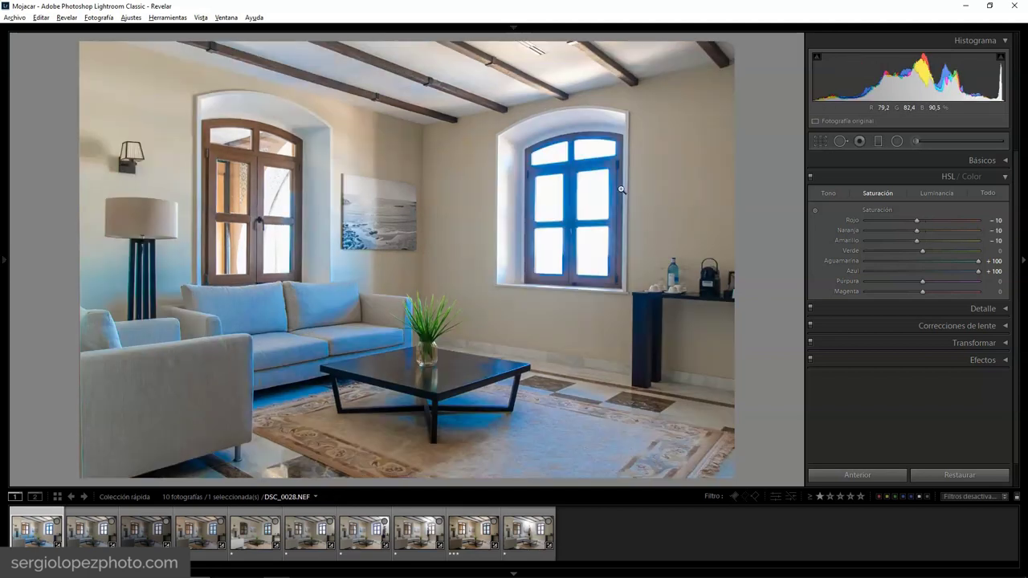
{"action": "left_click", "coordinate": [473, 533]}
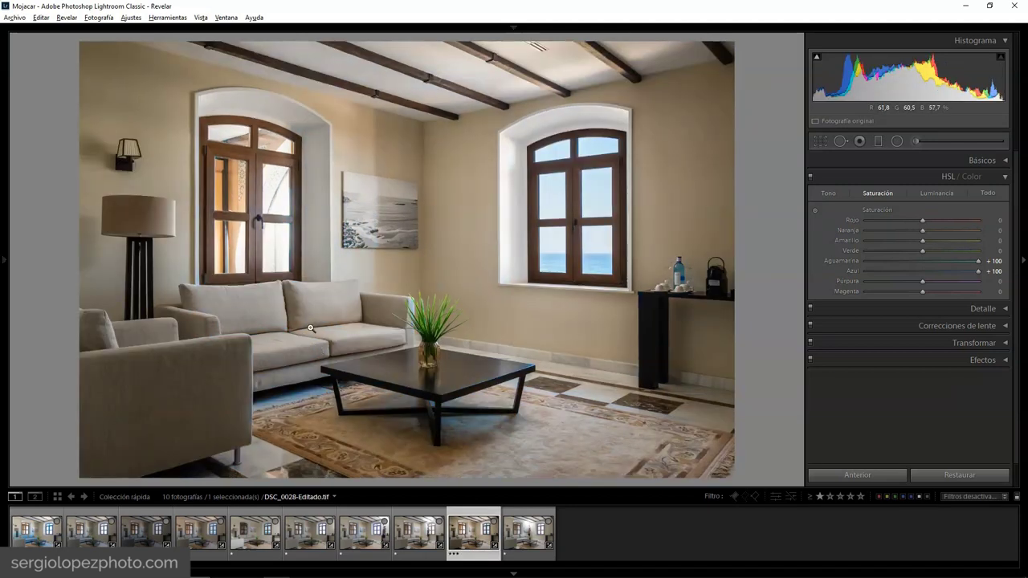
Step: Reset the Aguamarina and Azul saturation of DSC_0028-Editado.tif and DSC_0028.NEF to 0 and compare the two images again
{"action": "double_click", "coordinate": [840, 260]}
{"action": "double_click", "coordinate": [848, 270]}
{"action": "left_click", "coordinate": [29, 512]}
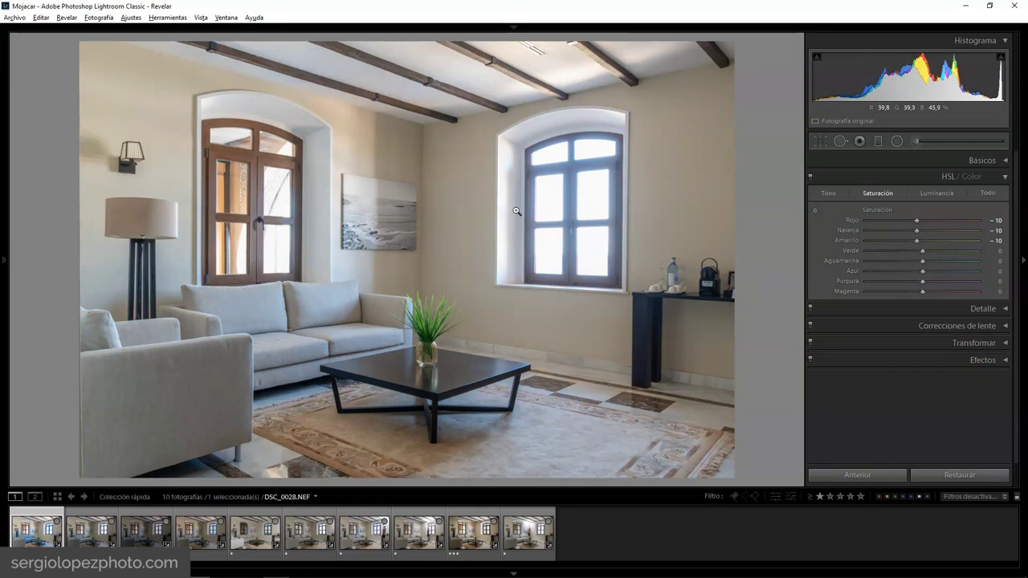
{"action": "left_click", "coordinate": [451, 546]}
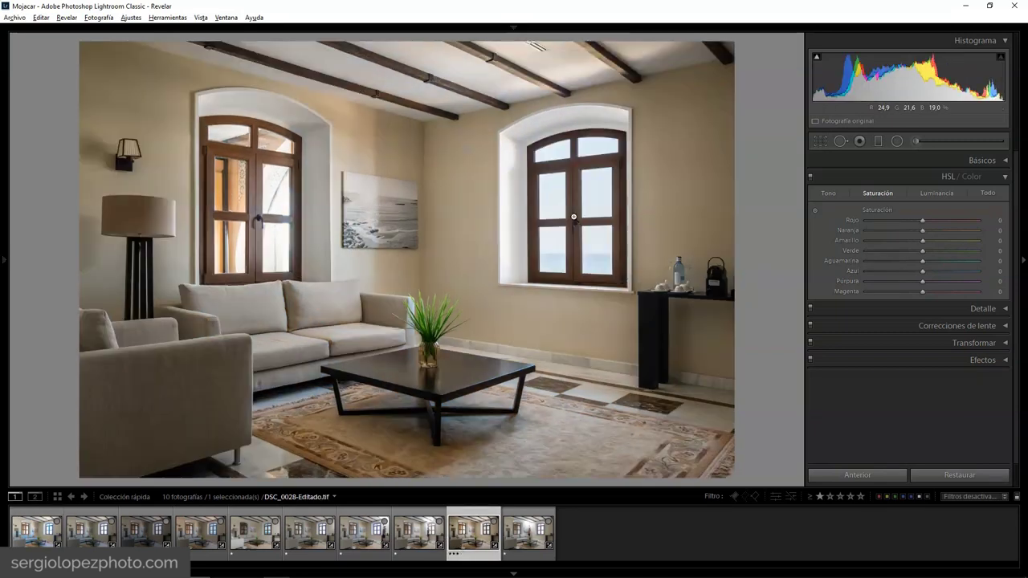
Step: Review the flash captures DSC_0043.NEF, DSC_0042.NEF and DSC_0041.NEF, examining the sea-view window of DSC_0043.NEF up close
{"action": "left_click", "coordinate": [531, 542]}
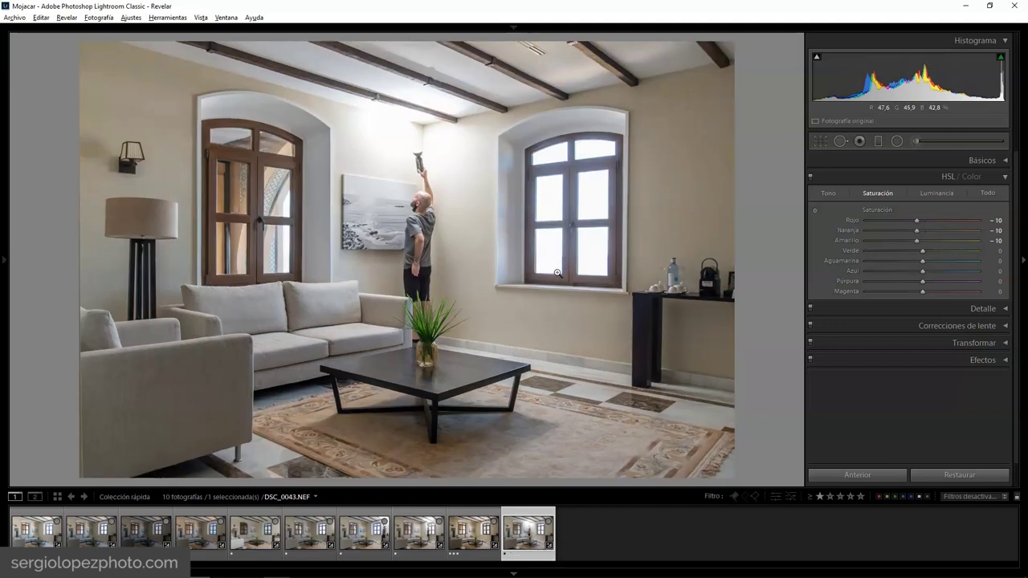
{"action": "left_click", "coordinate": [572, 162]}
{"action": "left_click", "coordinate": [500, 225]}
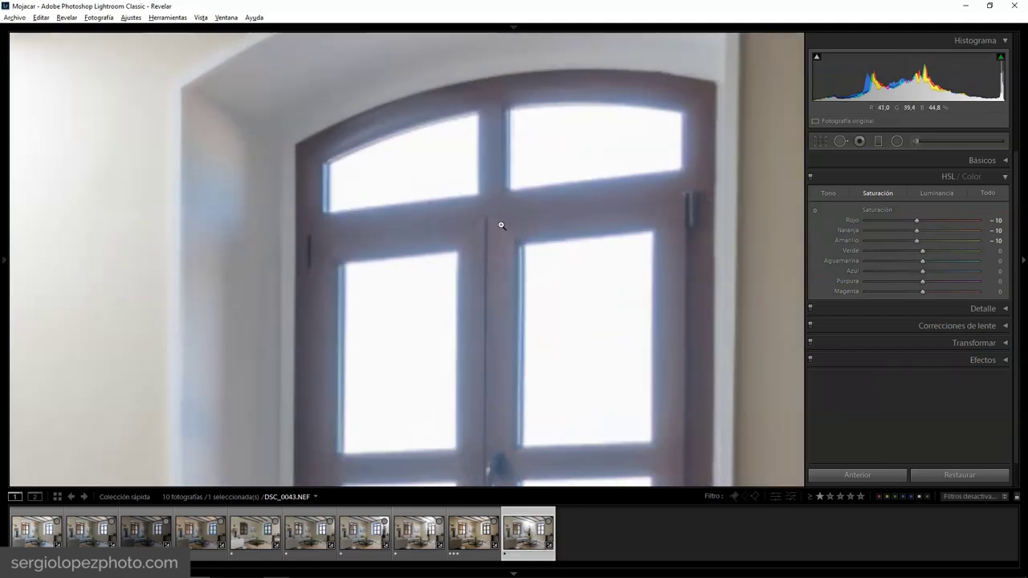
{"action": "left_click", "coordinate": [419, 532]}
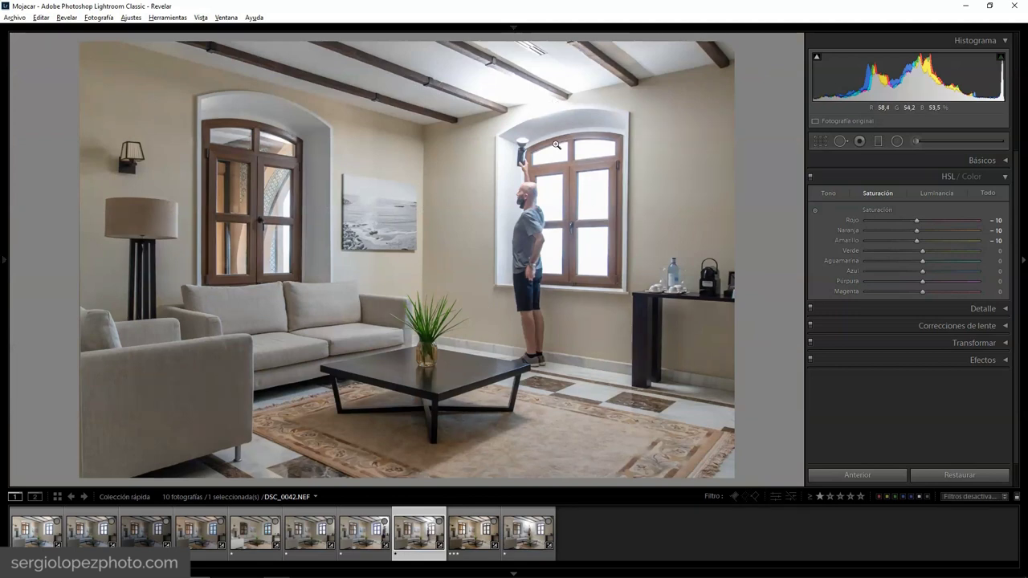
{"action": "left_click", "coordinate": [364, 531]}
{"action": "double_click", "coordinate": [856, 271]}
{"action": "double_click", "coordinate": [850, 262]}
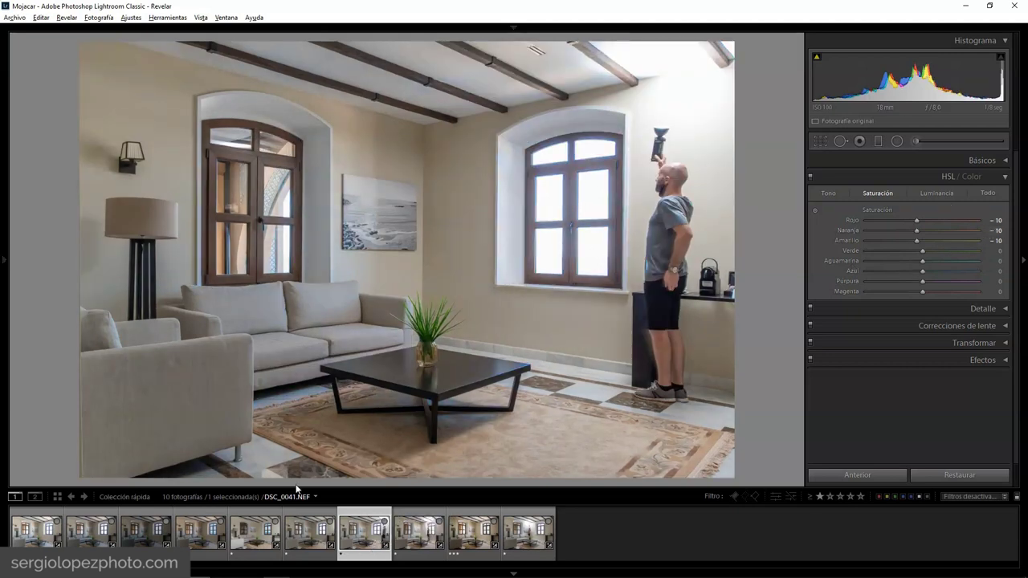
Step: View DSC_0036.NEF with its file name and exposure information overlaid on the photo
{"action": "left_click", "coordinate": [259, 539]}
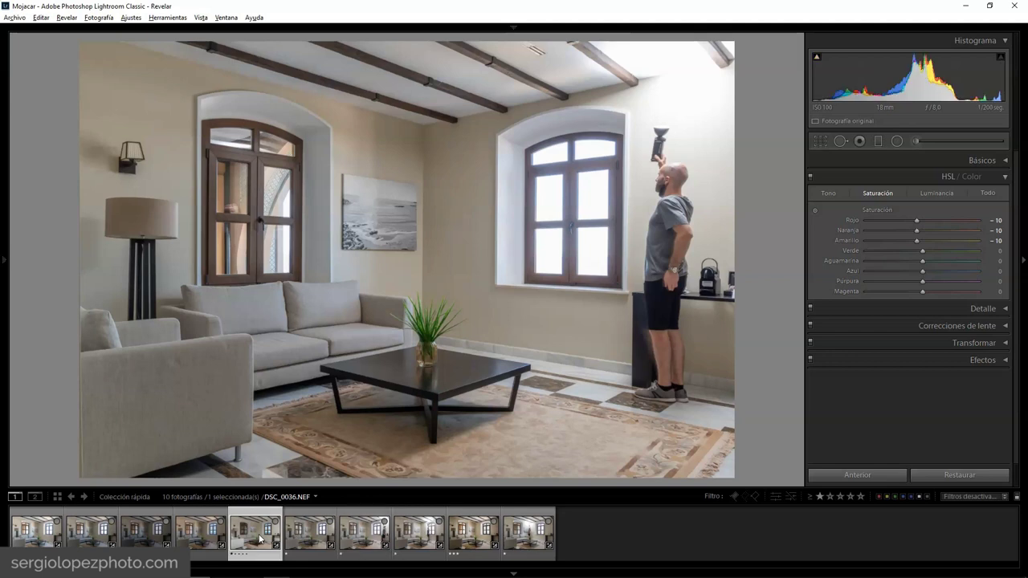
{"action": "key", "text": "i"}
{"action": "key", "text": "i"}
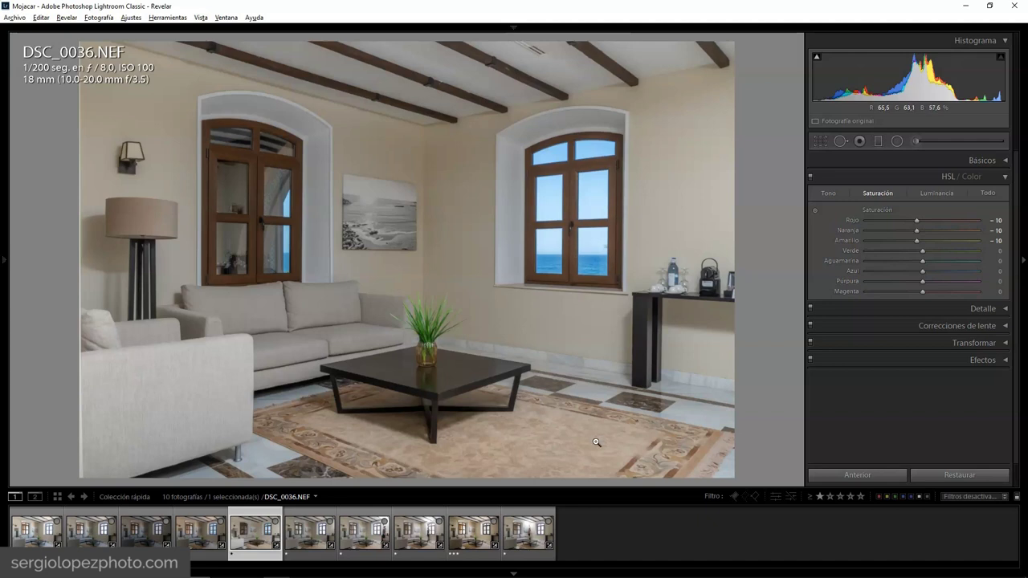
Step: Show the basic adjustments of DSC_0028.NEF, and open all nine NEF captures, without the edited TIFF, as layers in Photoshop
{"action": "left_click", "coordinate": [52, 538]}
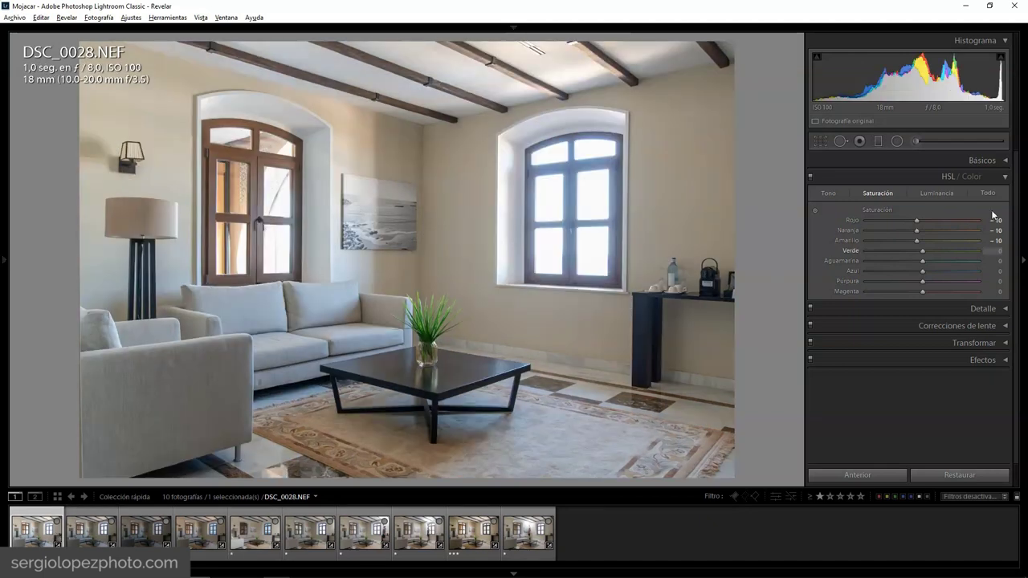
{"action": "left_click", "coordinate": [1004, 177]}
{"action": "left_click", "coordinate": [1005, 161]}
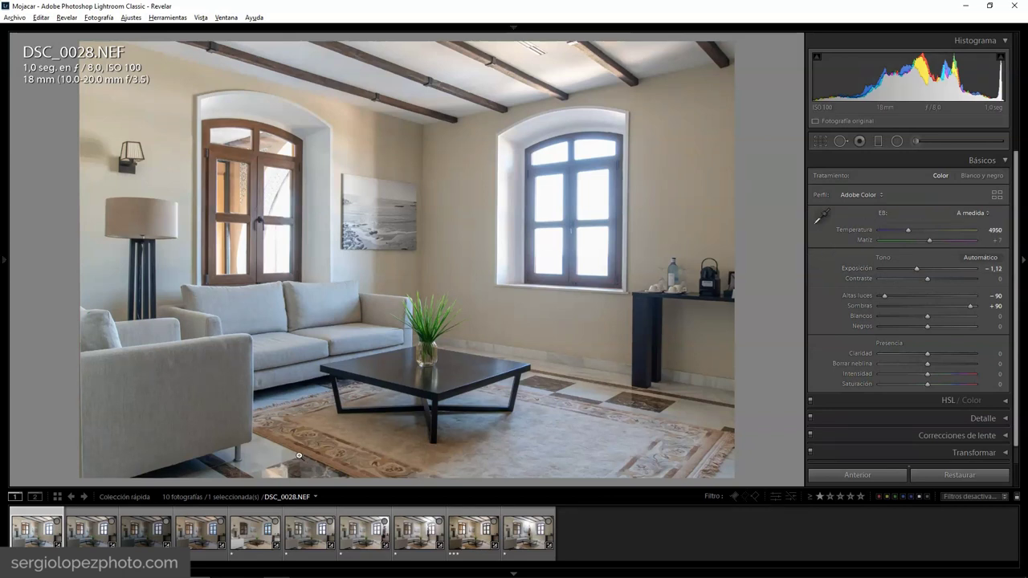
{"action": "left_click", "coordinate": [423, 538], "text": "shift"}
{"action": "left_click", "coordinate": [522, 536], "text": "ctrl"}
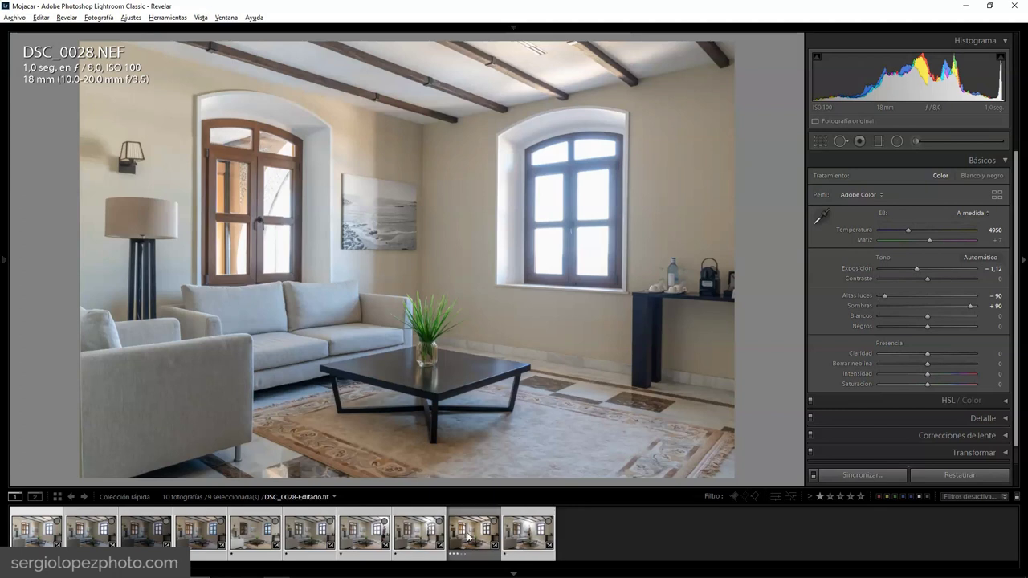
{"action": "right_click", "coordinate": [254, 540]}
{"action": "mouse_move", "coordinate": [273, 296]}
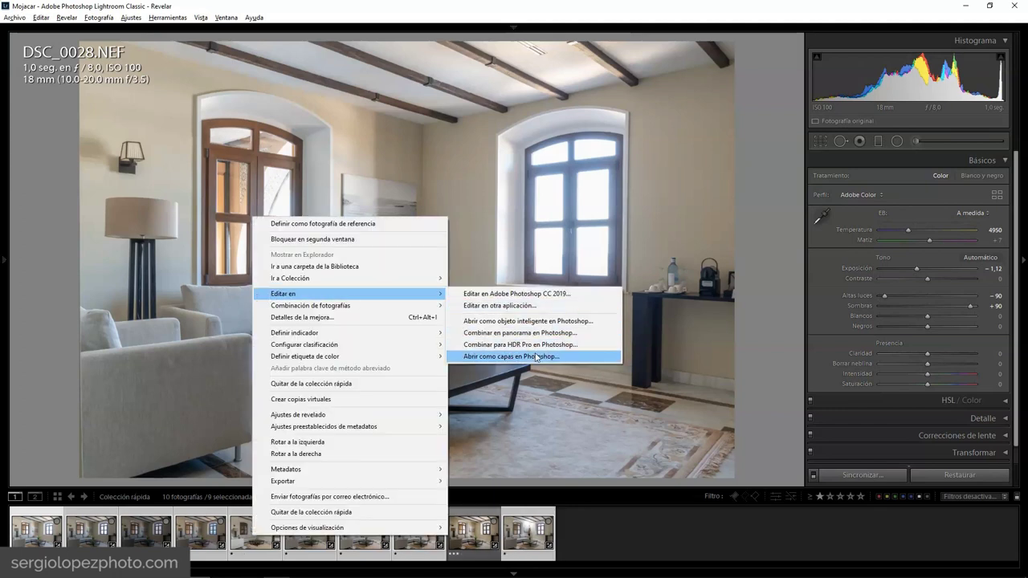
{"action": "left_click", "coordinate": [535, 355]}
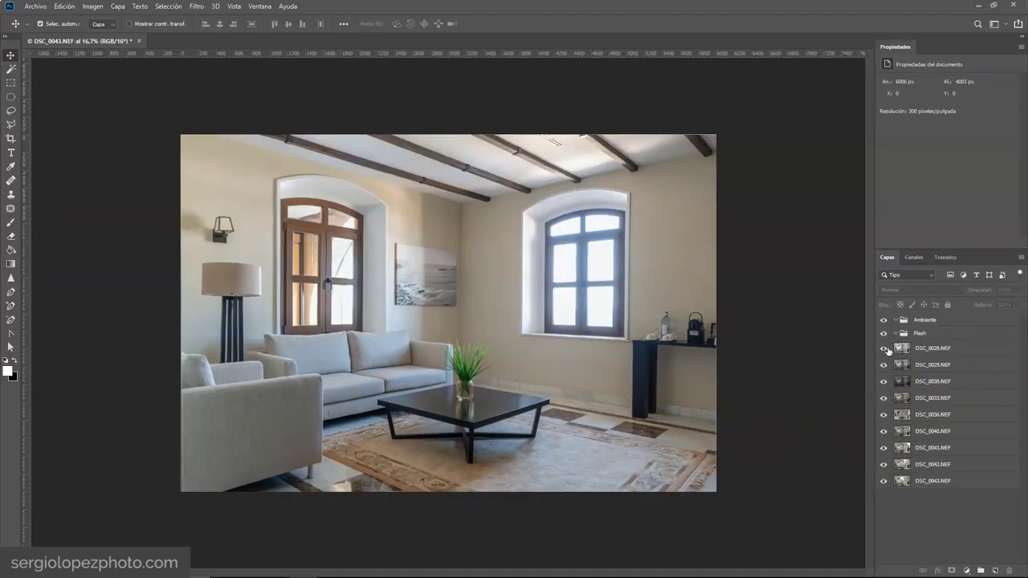
Step: Hide layers DSC_0028, DSC_0029, DSC_0030 and DSC_0033, and sort the captures into the Ambiente and Flash groups, with Ambiente collapsed
{"action": "left_click", "coordinate": [883, 348]}
{"action": "left_click", "coordinate": [883, 365]}
{"action": "left_click", "coordinate": [883, 381]}
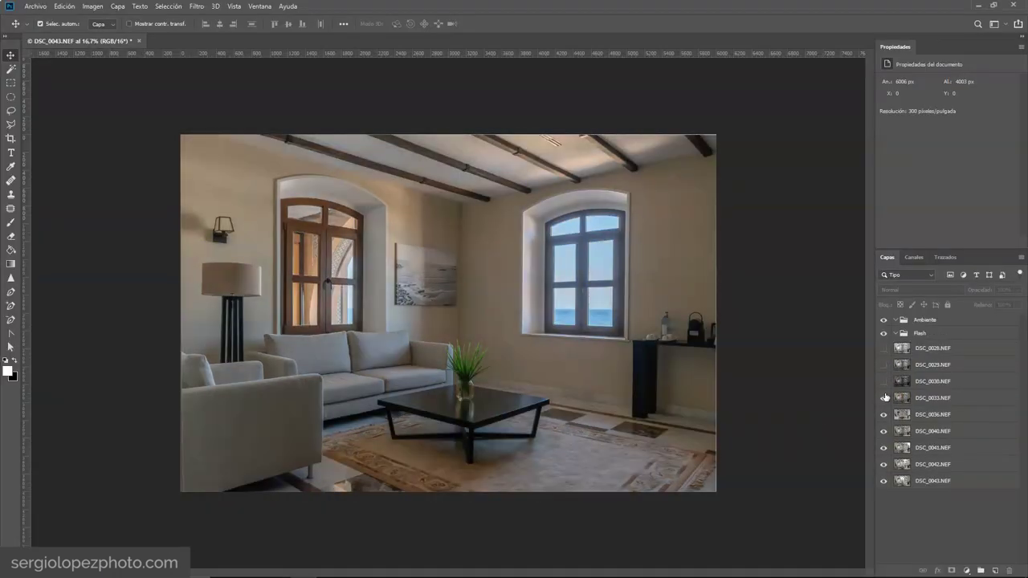
{"action": "left_click", "coordinate": [931, 418]}
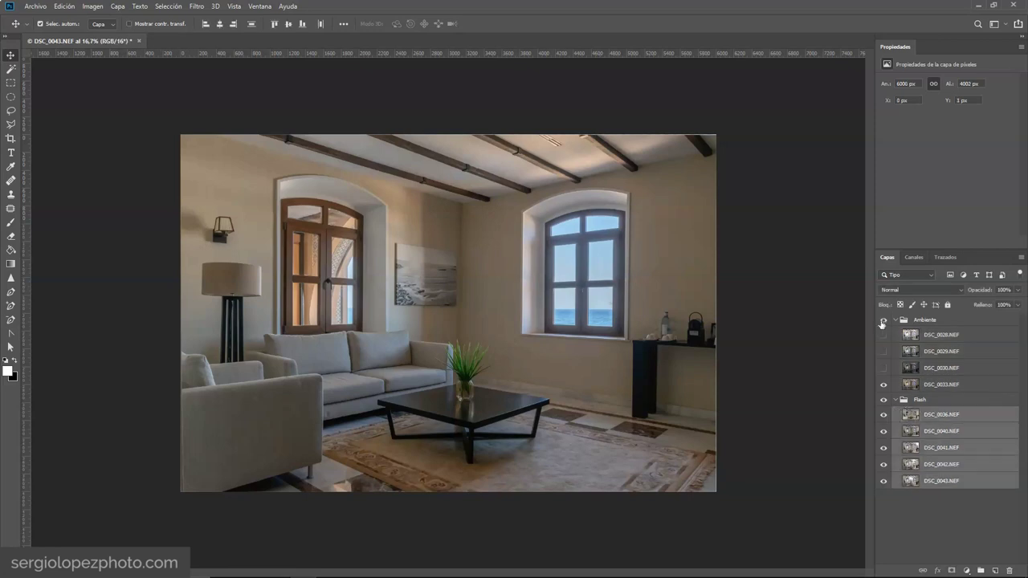
{"action": "left_click", "coordinate": [883, 384]}
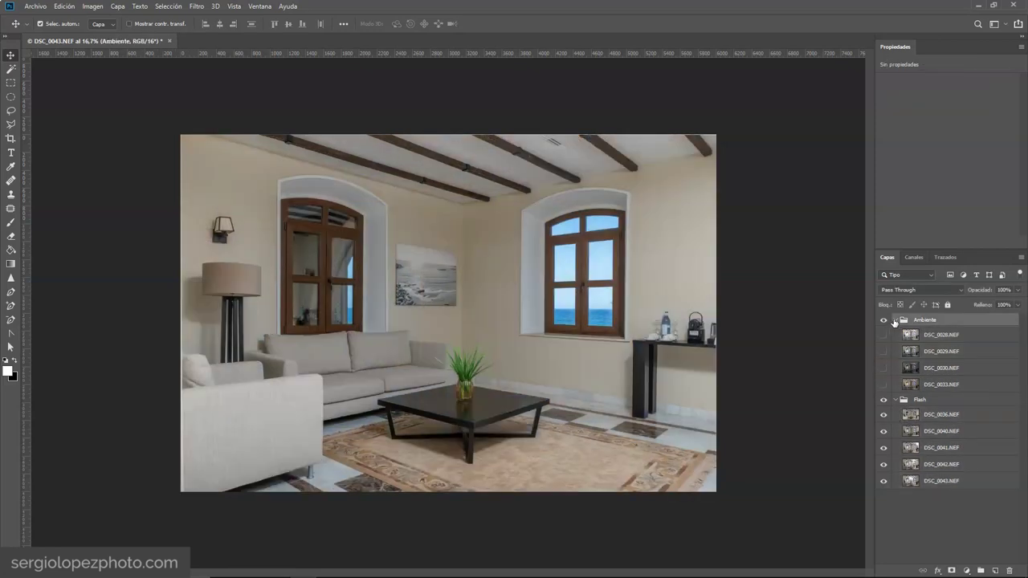
{"action": "left_click", "coordinate": [894, 320]}
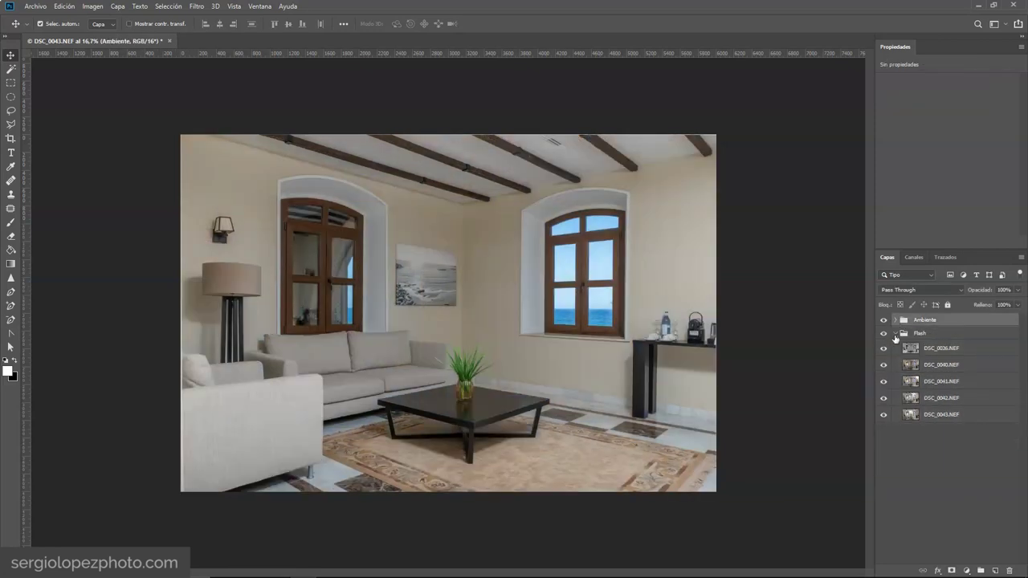
Step: Hide flash layers DSC_0036, DSC_0040 and DSC_0041, and move DSC_0042 below the Flash group as the base layer
{"action": "left_click", "coordinate": [883, 348]}
{"action": "left_click", "coordinate": [883, 365]}
{"action": "left_click", "coordinate": [883, 381]}
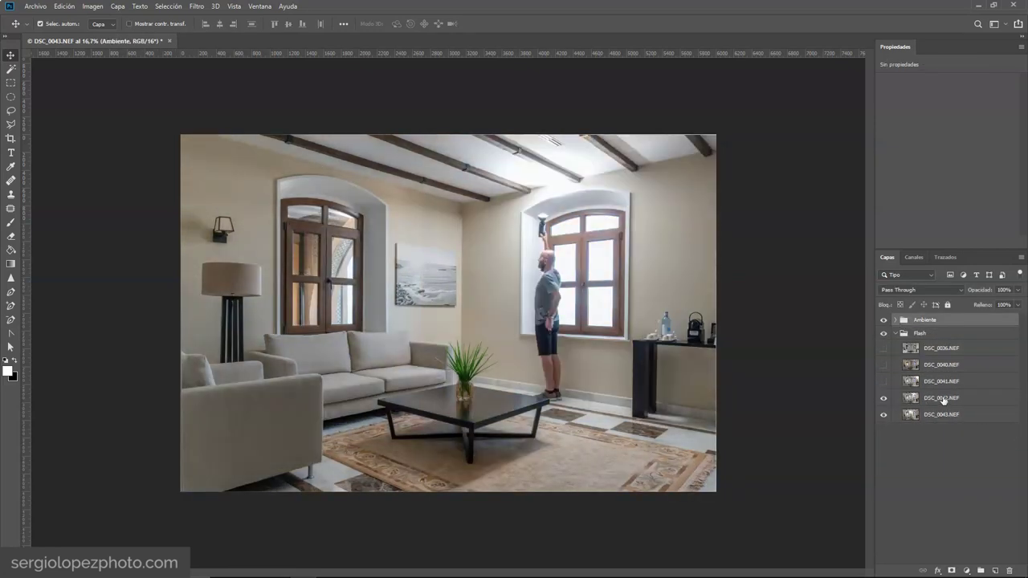
{"action": "left_click_drag", "start_coordinate": [943, 400], "coordinate": [923, 428]}
{"action": "left_click", "coordinate": [931, 398]}
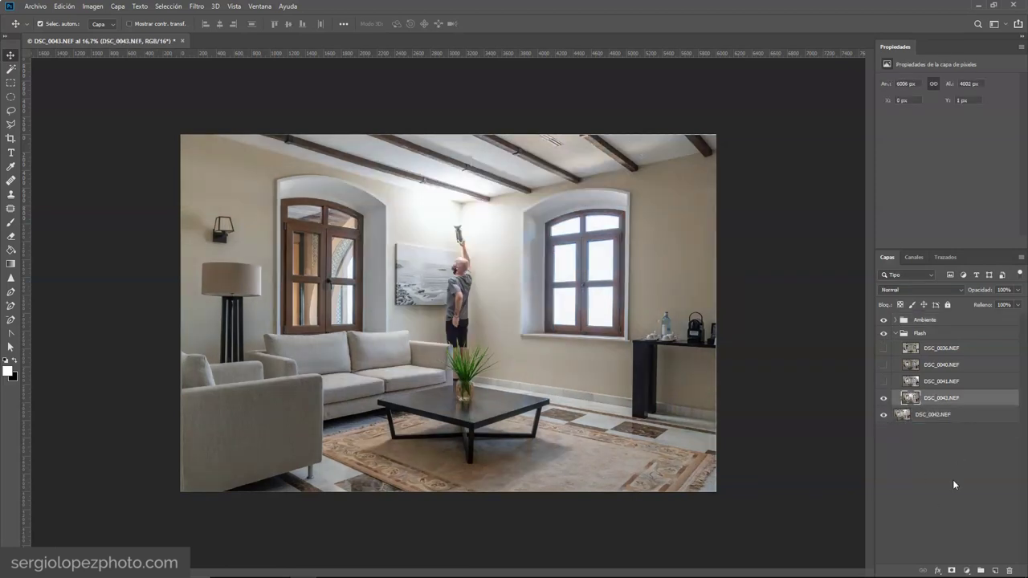
Step: Add black layer masks to flash layers DSC_0043, DSC_0041 and DSC_0040, and make DSC_0041 and DSC_0040 visible
{"action": "left_click", "coordinate": [950, 571], "text": "alt"}
{"action": "left_click", "coordinate": [883, 381]}
{"action": "left_click", "coordinate": [941, 382]}
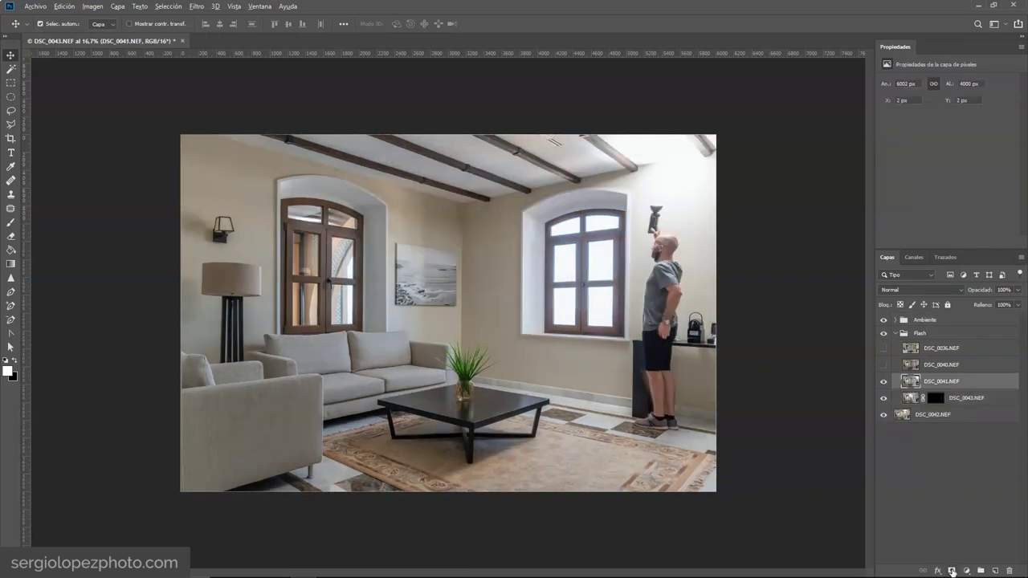
{"action": "left_click", "coordinate": [951, 570], "text": "alt"}
{"action": "left_click", "coordinate": [883, 364]}
{"action": "left_click_drag", "start_coordinate": [933, 383], "coordinate": [933, 365]}
Step: Paint white on the DSC_0043 mask with a soft 30% opacity brush over the sea-view window, its wall and the ceiling above
{"action": "left_click", "coordinate": [929, 396]}
{"action": "key", "text": "b"}
{"action": "mouse_move", "coordinate": [566, 317]}
{"action": "left_mouse_down"}
{"action": "mouse_move", "coordinate": [550, 398]}
{"action": "mouse_move", "coordinate": [530, 273]}
{"action": "mouse_move", "coordinate": [541, 197]}
{"action": "mouse_move", "coordinate": [534, 205]}
{"action": "mouse_move", "coordinate": [554, 178]}
{"action": "mouse_move", "coordinate": [546, 157]}
{"action": "mouse_move", "coordinate": [522, 156]}
{"action": "mouse_move", "coordinate": [624, 140]}
{"action": "mouse_move", "coordinate": [601, 126]}
{"action": "mouse_move", "coordinate": [650, 153]}
{"action": "left_mouse_up"}
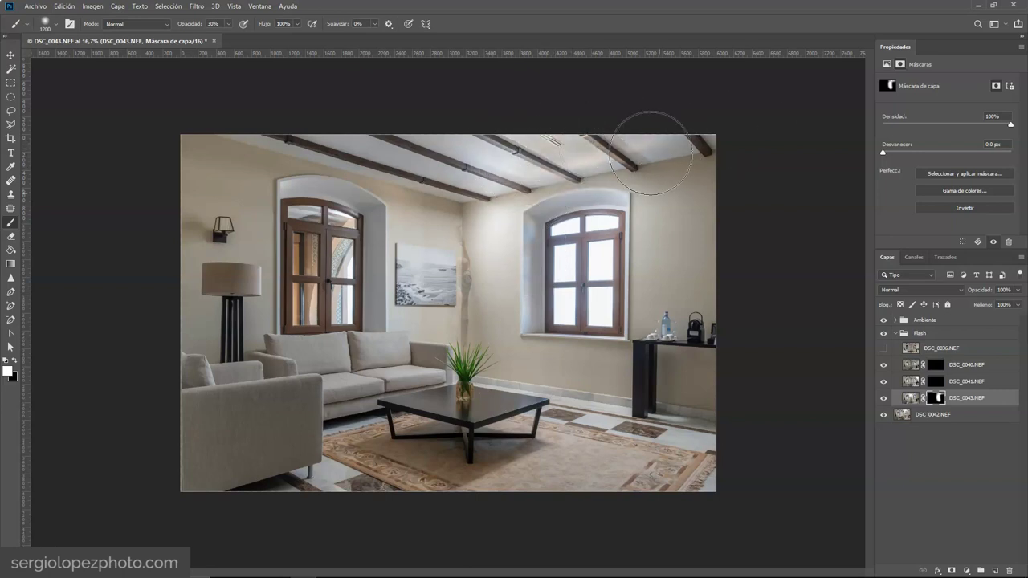
Step: Paint white on the DSC_0041 mask over the wall corner between the windows and down to the floor, and compare with the mask disabled
{"action": "left_click", "coordinate": [935, 380]}
{"action": "mouse_move", "coordinate": [466, 216]}
{"action": "left_mouse_down"}
{"action": "mouse_move", "coordinate": [471, 265]}
{"action": "mouse_move", "coordinate": [551, 439]}
{"action": "left_mouse_up"}
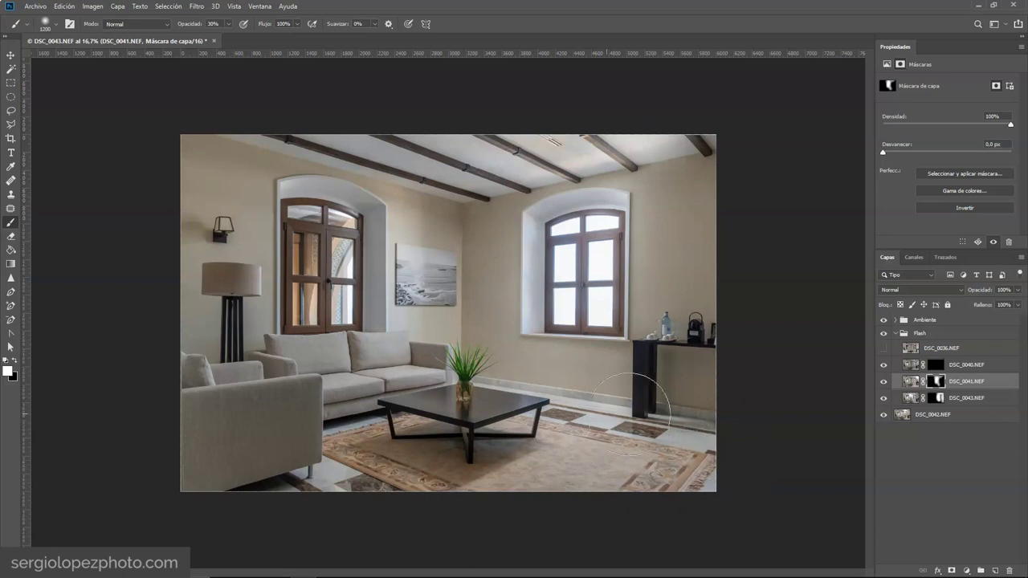
{"action": "left_click", "coordinate": [934, 384], "text": "shift"}
{"action": "left_click", "coordinate": [934, 385], "text": "shift"}
{"action": "left_click", "coordinate": [935, 381], "text": "shift"}
{"action": "left_click", "coordinate": [934, 381], "text": "shift"}
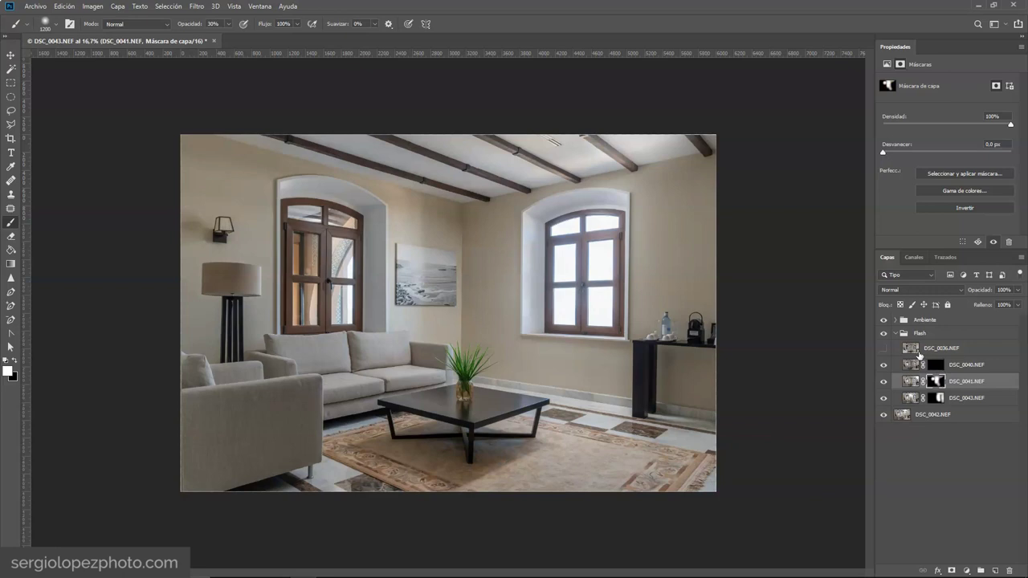
Step: Expand the Ambiente group, make DSC_0028 visible, move it to the bottom of the group and give it a black layer mask
{"action": "left_click", "coordinate": [894, 320]}
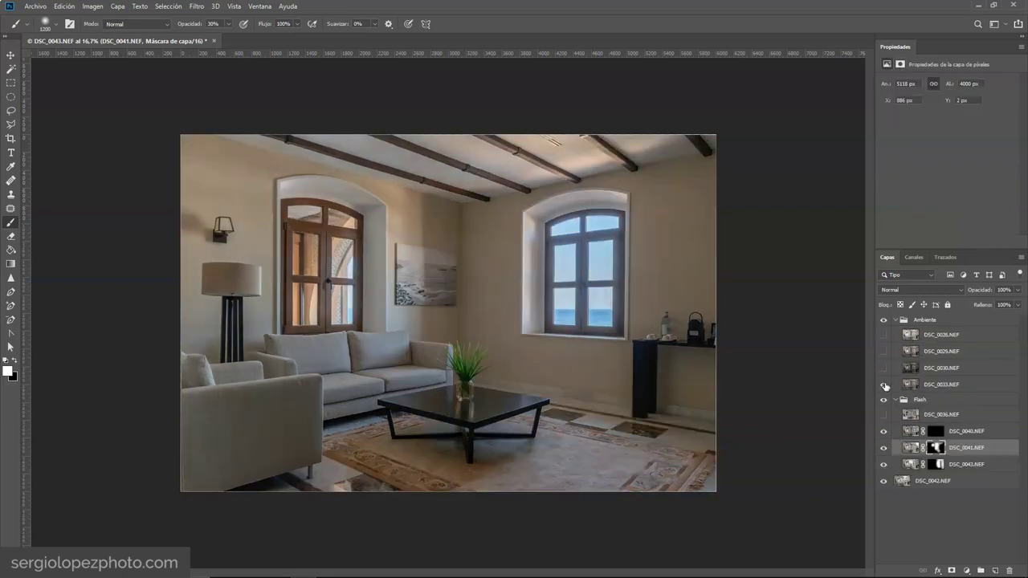
{"action": "left_click", "coordinate": [883, 335]}
{"action": "left_click_drag", "start_coordinate": [935, 339], "coordinate": [936, 388]}
{"action": "left_click", "coordinate": [951, 570], "text": "alt"}
{"action": "left_click", "coordinate": [934, 387], "text": "shift"}
{"action": "left_click", "coordinate": [935, 387], "text": "shift"}
Step: Paint white at 30% opacity on the DSC_0028 mask over the ceiling, left window, lamp wall and floor, and compare before and after
{"action": "mouse_move", "coordinate": [645, 140]}
{"action": "left_mouse_down"}
{"action": "mouse_move", "coordinate": [470, 160]}
{"action": "mouse_move", "coordinate": [522, 154]}
{"action": "mouse_move", "coordinate": [350, 134]}
{"action": "mouse_move", "coordinate": [467, 158]}
{"action": "mouse_move", "coordinate": [401, 141]}
{"action": "mouse_move", "coordinate": [560, 147]}
{"action": "mouse_move", "coordinate": [530, 151]}
{"action": "left_mouse_up"}
{"action": "left_click", "coordinate": [935, 385], "text": "shift"}
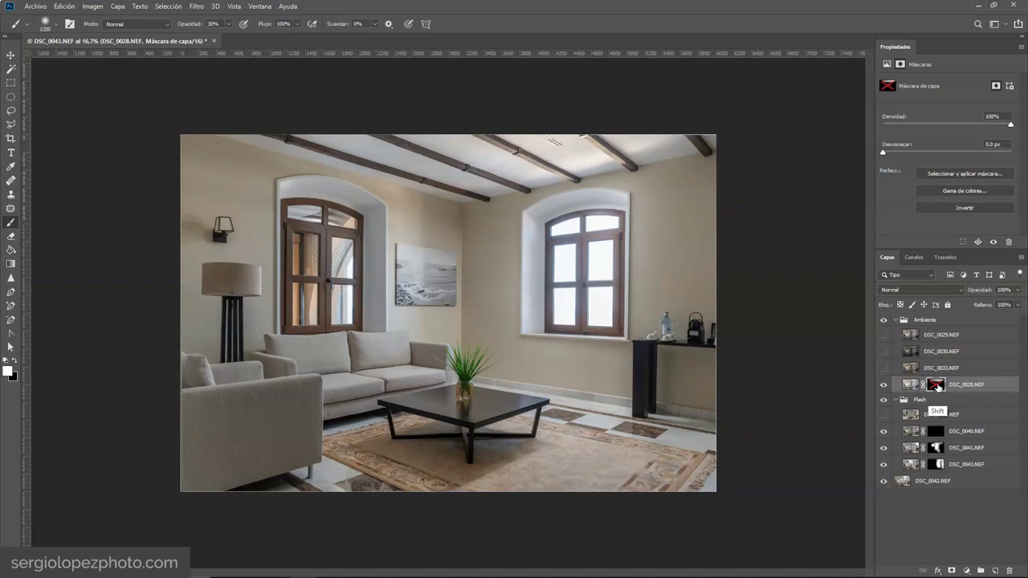
{"action": "left_click", "coordinate": [935, 387], "text": "shift"}
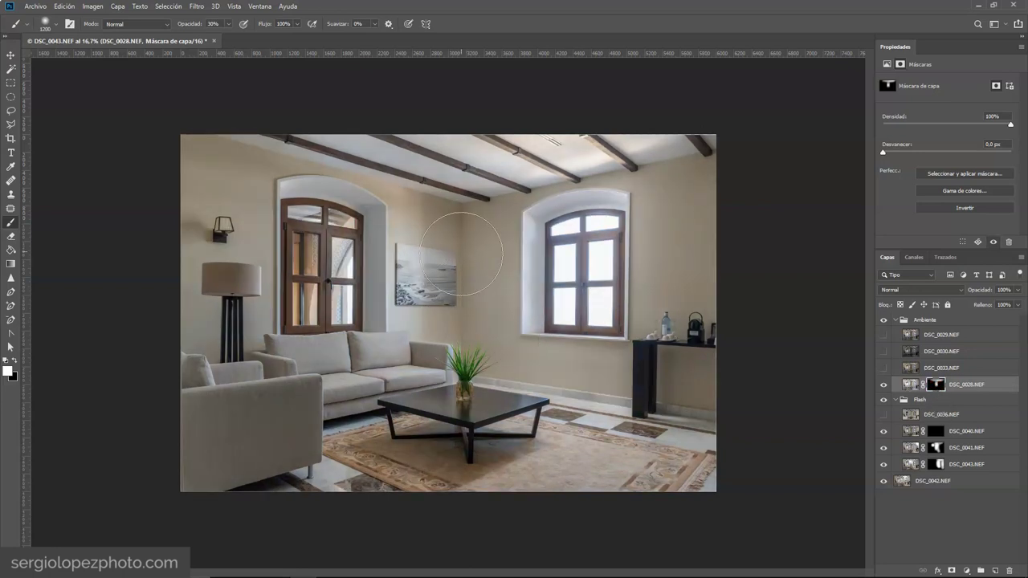
{"action": "left_click", "coordinate": [936, 385], "text": "shift"}
{"action": "left_click", "coordinate": [936, 386], "text": "shift"}
{"action": "mouse_move", "coordinate": [333, 253]}
{"action": "left_mouse_down"}
{"action": "mouse_move", "coordinate": [321, 246]}
{"action": "mouse_move", "coordinate": [320, 296]}
{"action": "mouse_move", "coordinate": [316, 232]}
{"action": "left_mouse_up"}
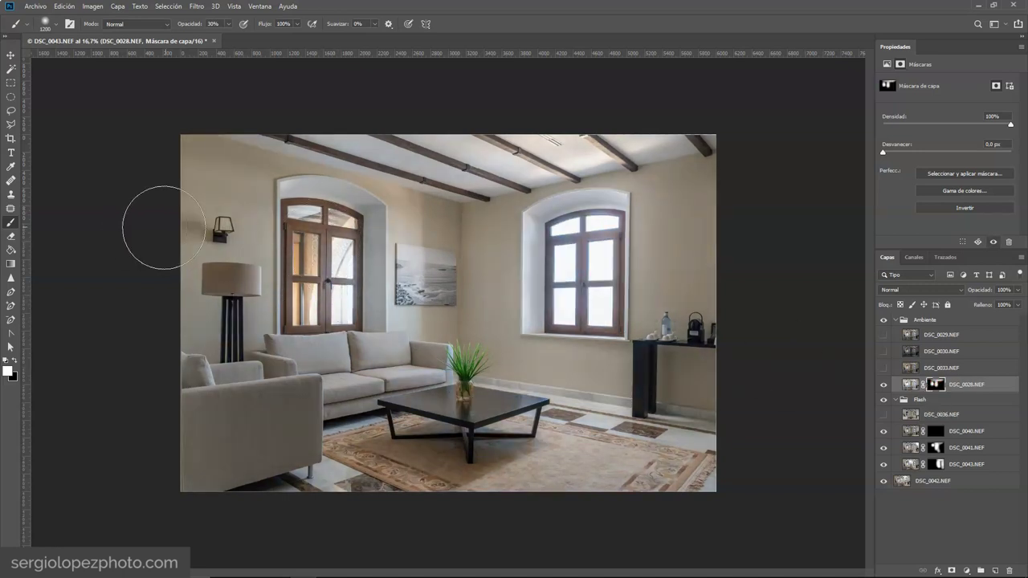
{"action": "mouse_move", "coordinate": [203, 315]}
{"action": "left_mouse_down"}
{"action": "mouse_move", "coordinate": [225, 342]}
{"action": "mouse_move", "coordinate": [232, 170]}
{"action": "left_mouse_up"}
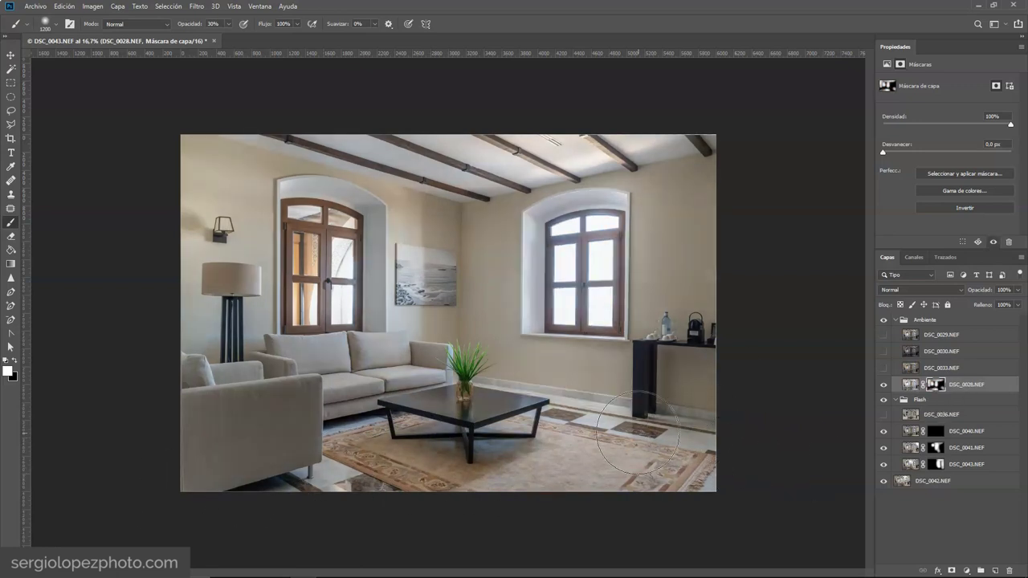
{"action": "left_click", "coordinate": [883, 385]}
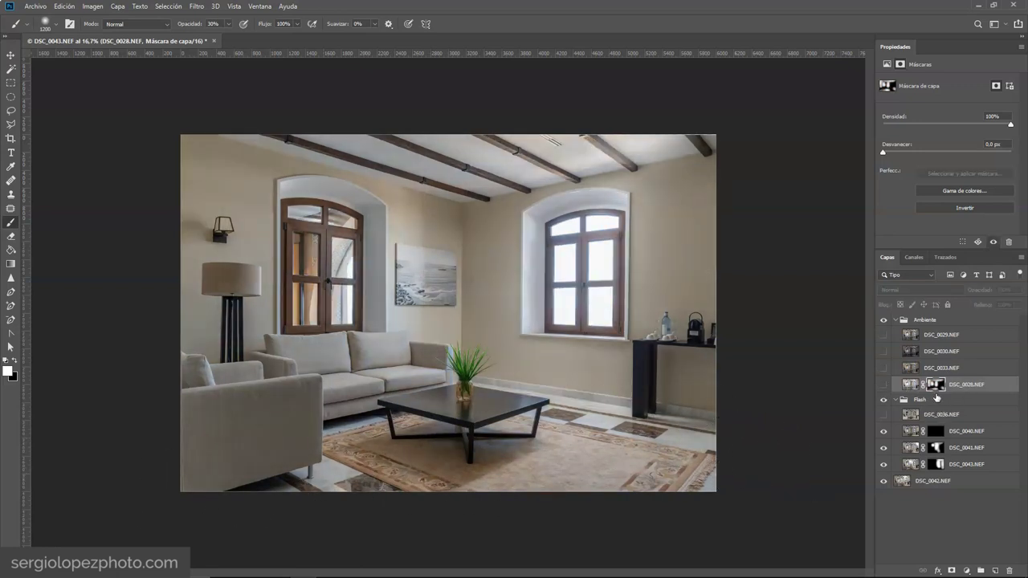
{"action": "left_click", "coordinate": [883, 384]}
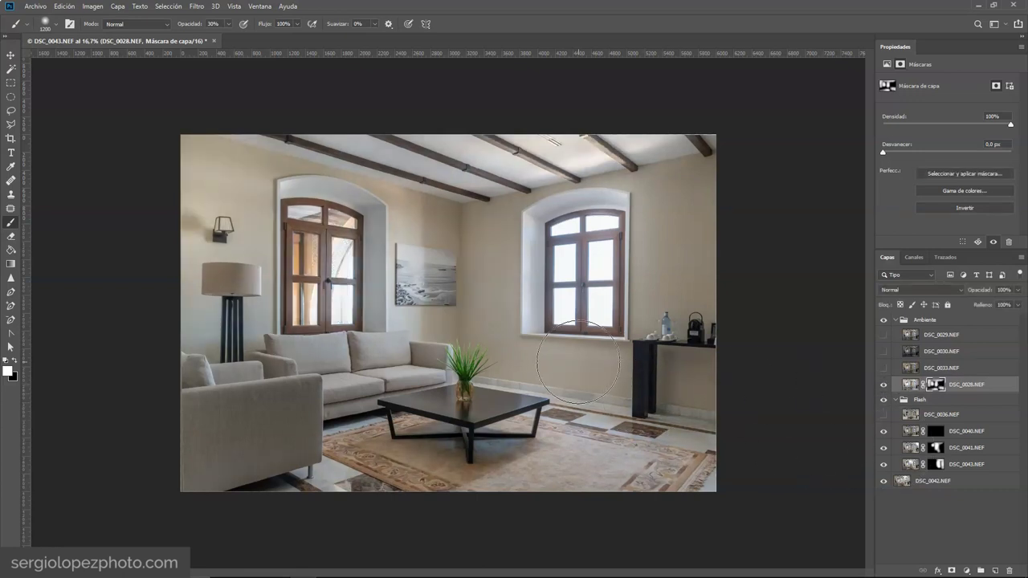
Step: Move DSC_0036 out of the Flash group to the top of the layer stack and make it visible
{"action": "key", "text": "v"}
{"action": "left_click_drag", "start_coordinate": [933, 416], "coordinate": [931, 317]}
{"action": "left_click", "coordinate": [627, 266], "text": "ctrl"}
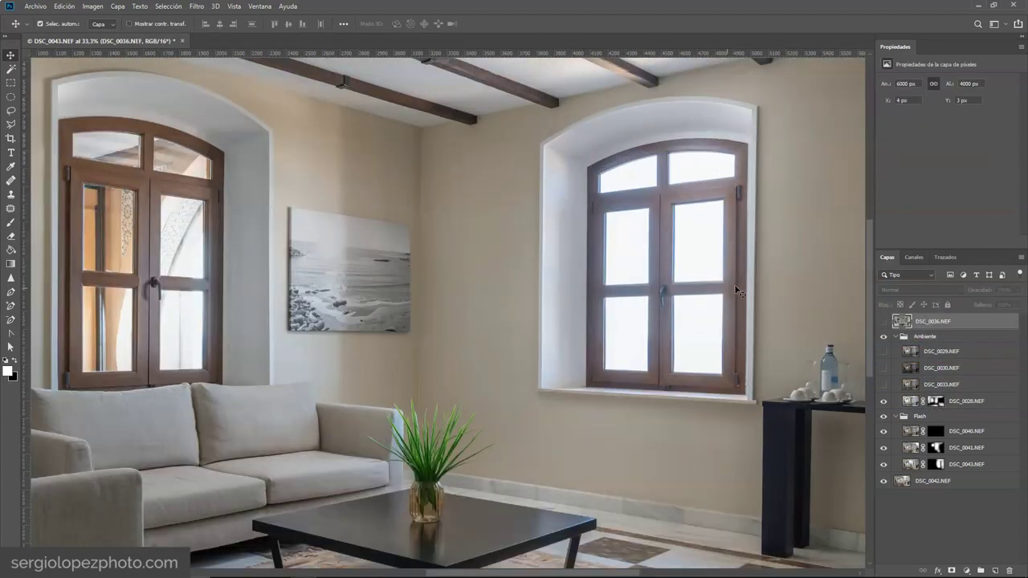
{"action": "left_click_drag", "start_coordinate": [734, 285], "coordinate": [556, 329]}
{"action": "left_click", "coordinate": [502, 281], "text": "ctrl"}
{"action": "left_click", "coordinate": [882, 323]}
{"action": "left_click", "coordinate": [881, 324]}
Step: Trace a closed Pen path around the outer frame of the sea-view window, curving it along the arched top
{"action": "left_click", "coordinate": [686, 309], "text": "ctrl+alt"}
{"action": "left_click_drag", "start_coordinate": [705, 342], "coordinate": [585, 308]}
{"action": "key", "text": "p"}
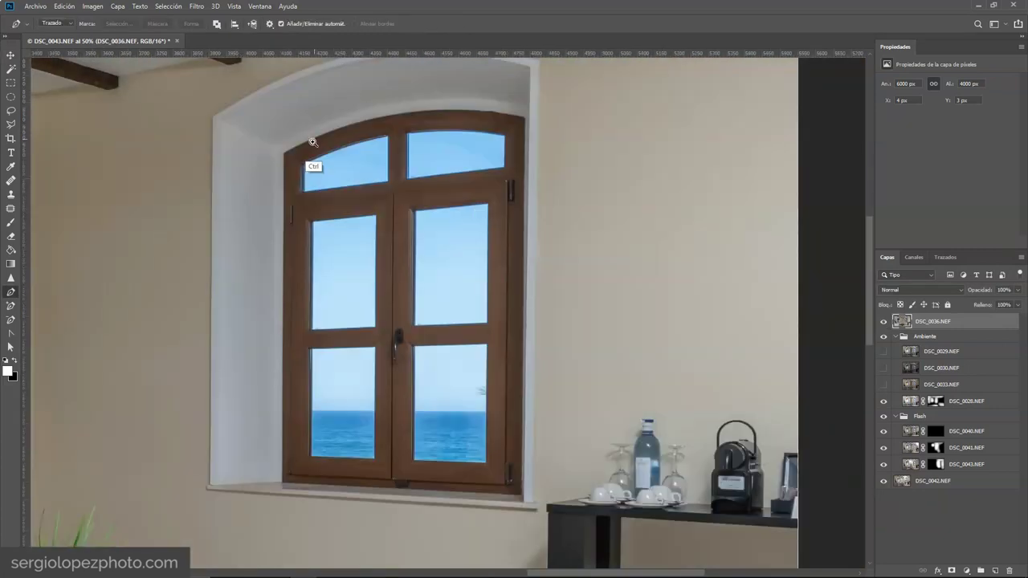
{"action": "scroll", "coordinate": [309, 153], "scroll_direction": "up", "scroll_amount": 3}
{"action": "scroll", "coordinate": [64, 245], "scroll_direction": "up", "scroll_amount": 1}
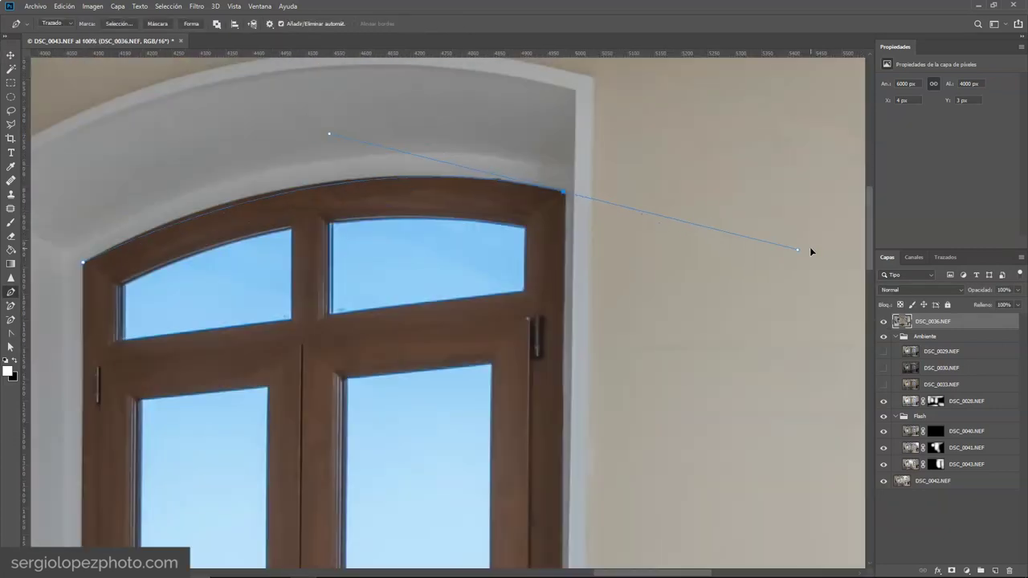
{"action": "left_click_drag", "start_coordinate": [810, 251], "coordinate": [831, 256]}
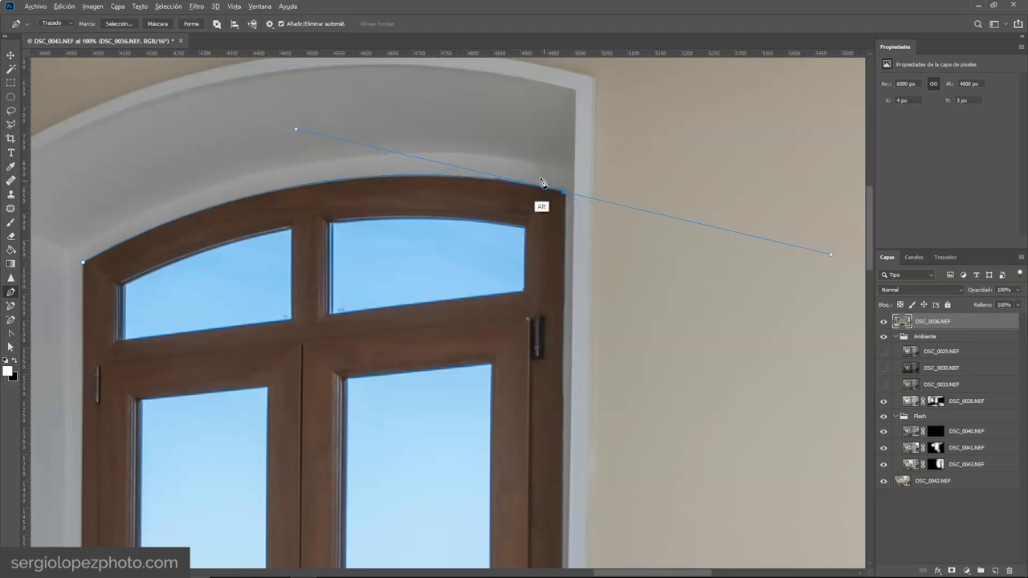
{"action": "scroll", "coordinate": [532, 131], "scroll_direction": "down", "scroll_amount": 5}
{"action": "left_click_drag", "start_coordinate": [497, 433], "coordinate": [511, 176]}
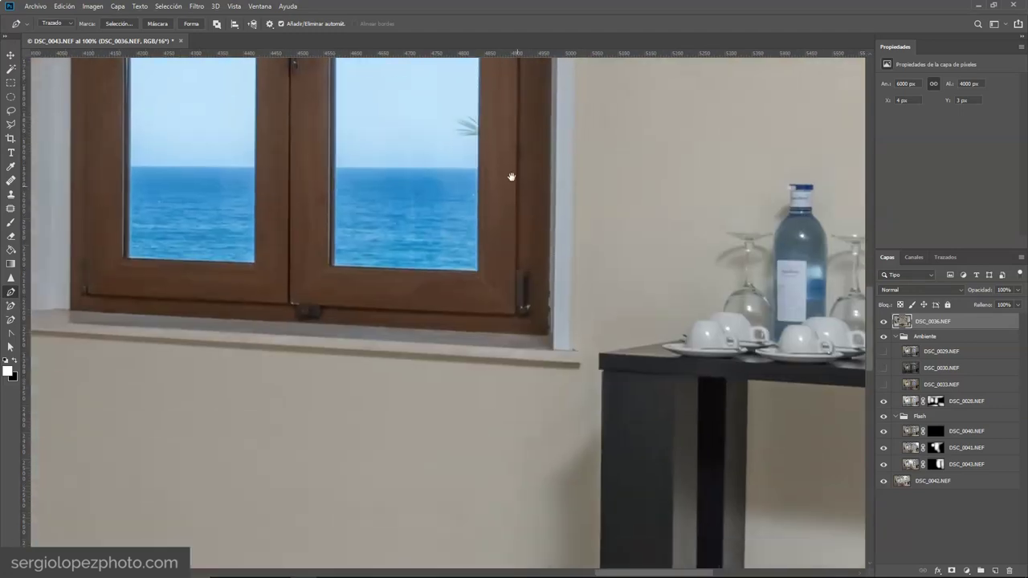
{"action": "scroll", "coordinate": [552, 341], "scroll_direction": "left", "scroll_amount": 6}
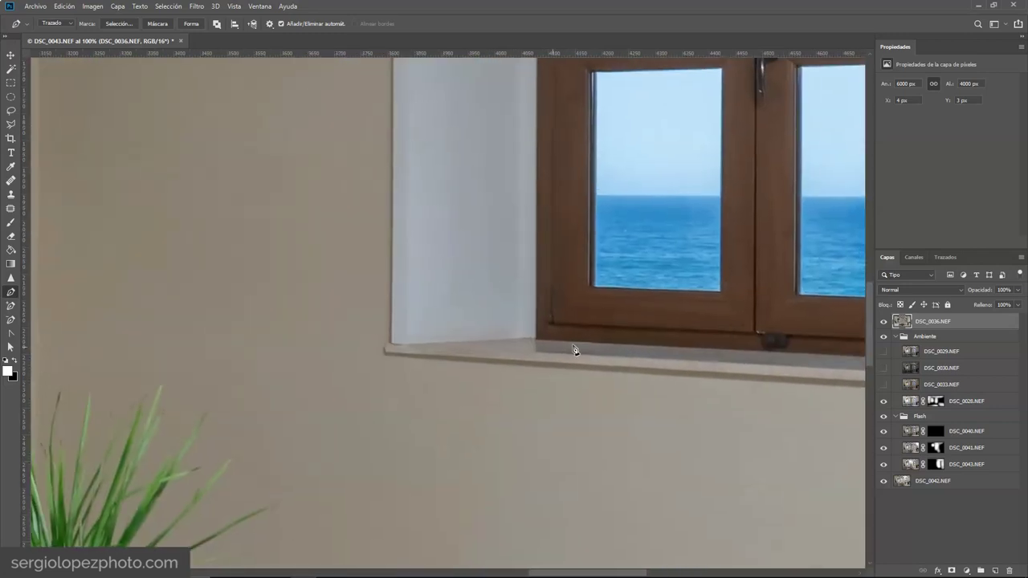
{"action": "scroll", "coordinate": [537, 346], "scroll_direction": "up", "scroll_amount": 10}
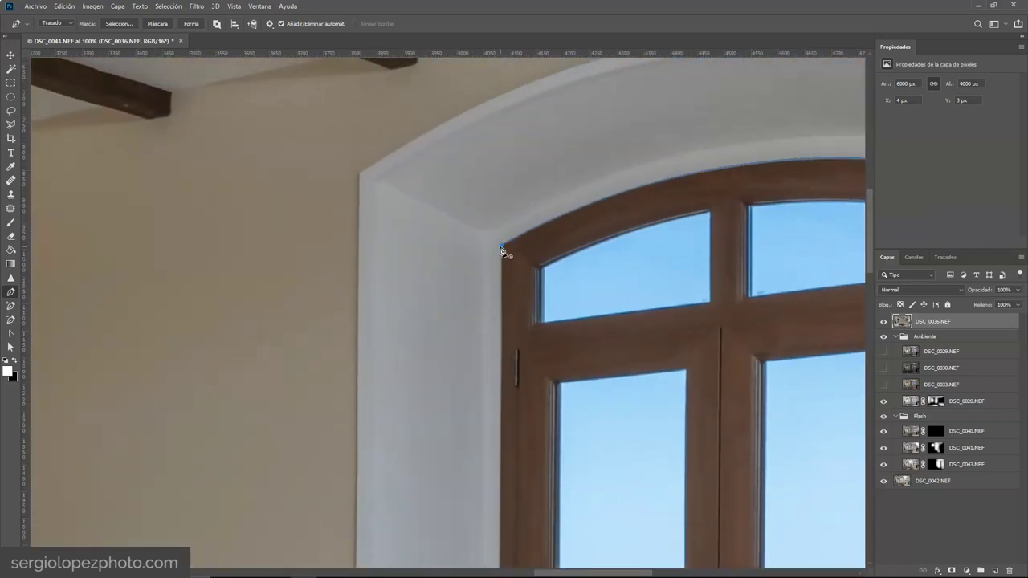
{"action": "left_click", "coordinate": [540, 317], "text": "ctrl+alt"}
{"action": "left_click", "coordinate": [539, 317], "text": "ctrl+alt"}
{"action": "left_click_drag", "start_coordinate": [651, 354], "coordinate": [569, 302]}
Step: Convert the window path to a selection with a 1-pixel feather, mask DSC_0036 with it, and compare the window with the layer hidden
{"action": "right_click", "coordinate": [602, 191]}
{"action": "left_click", "coordinate": [617, 194]}
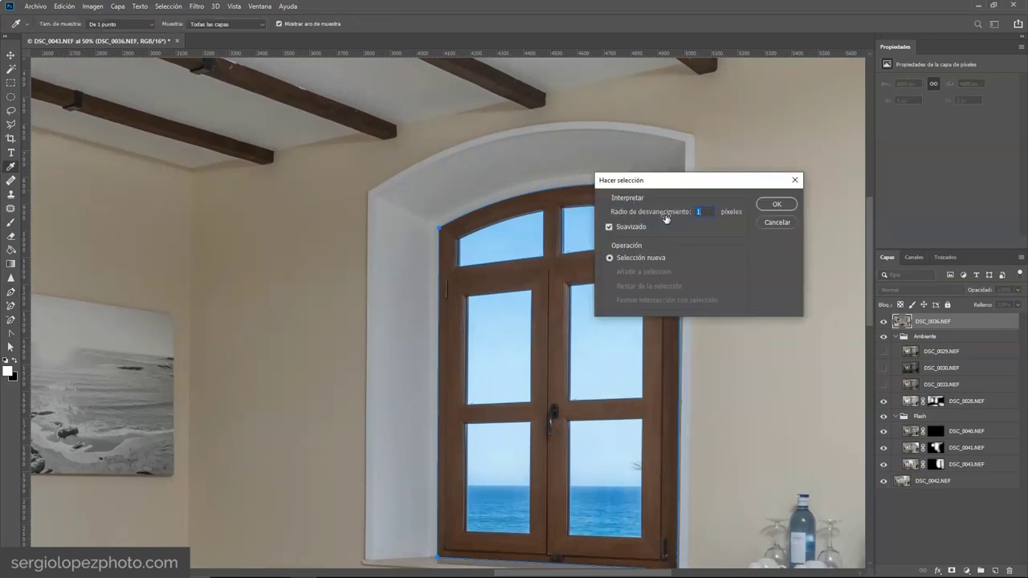
{"action": "left_click", "coordinate": [765, 206]}
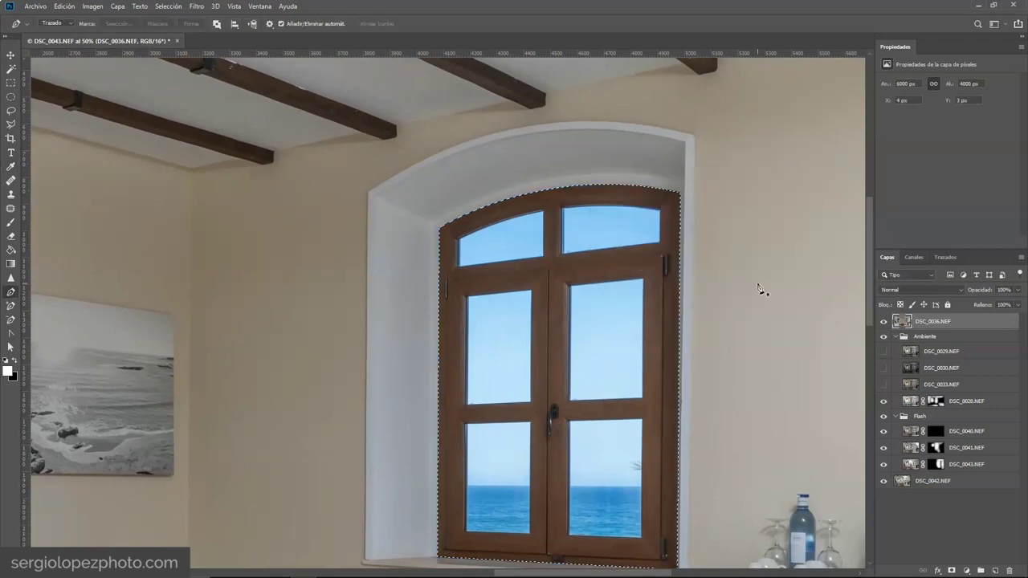
{"action": "left_click", "coordinate": [951, 572]}
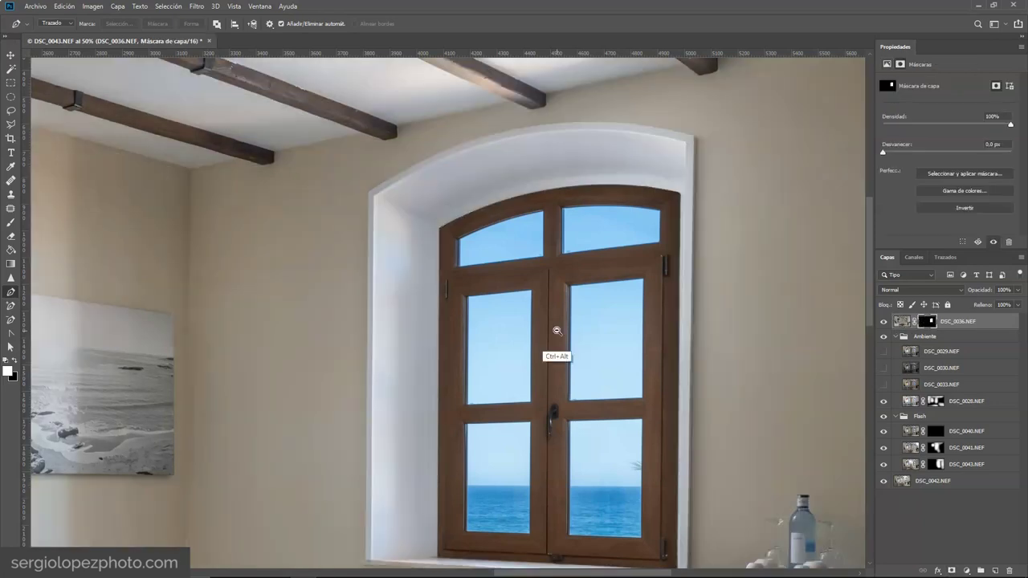
{"action": "scroll", "coordinate": [550, 355], "scroll_direction": "down", "scroll_amount": 3}
{"action": "left_click_drag", "start_coordinate": [378, 387], "coordinate": [466, 254]}
{"action": "scroll", "coordinate": [652, 235], "scroll_direction": "up", "scroll_amount": 3}
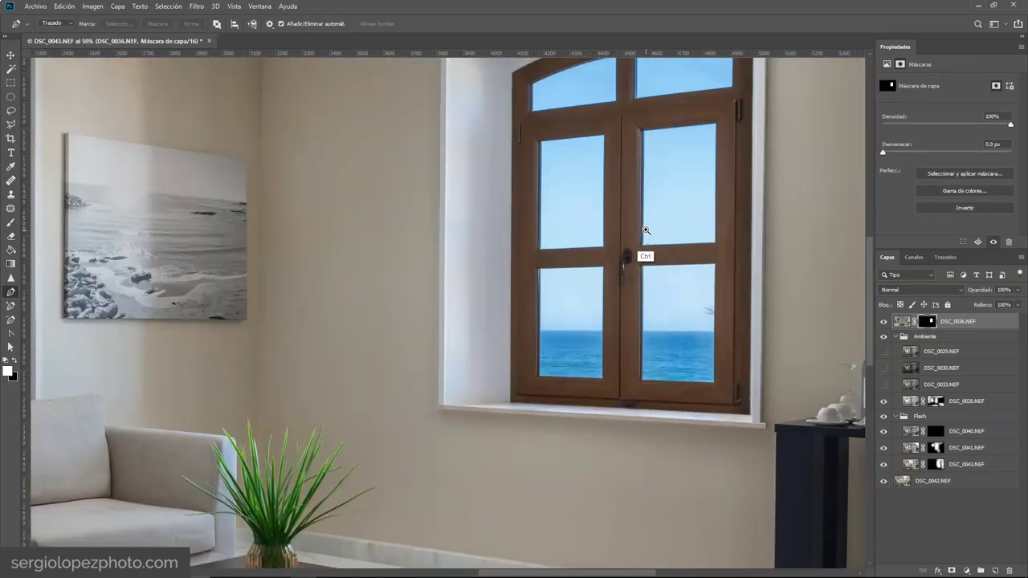
{"action": "left_click_drag", "start_coordinate": [553, 370], "coordinate": [500, 328]}
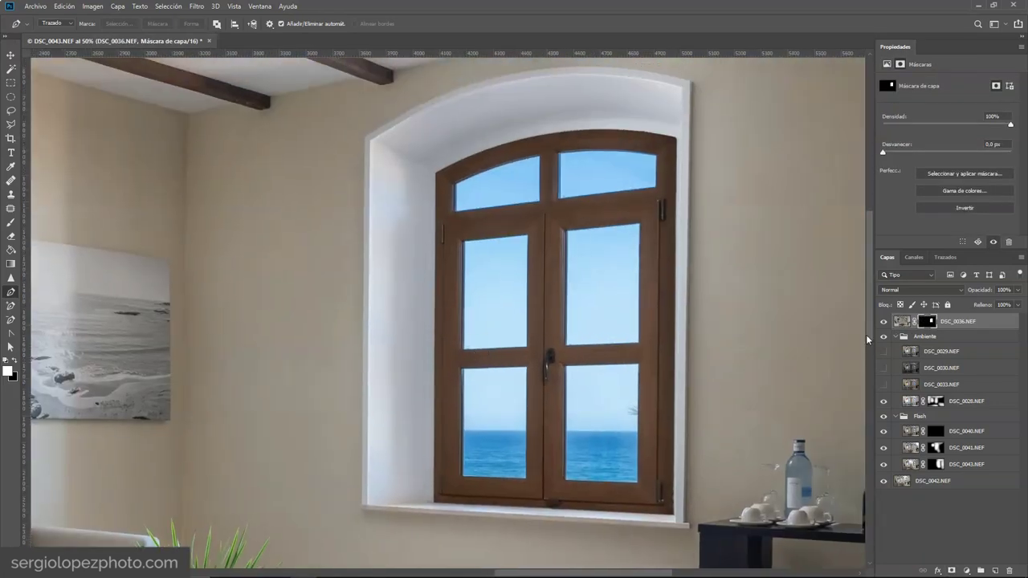
{"action": "left_click", "coordinate": [884, 322]}
{"action": "left_click", "coordinate": [884, 322]}
Step: Set the fill of the DSC_0036 layer to 80% and deselect the layer
{"action": "left_click", "coordinate": [903, 322]}
{"action": "left_click", "coordinate": [1017, 305]}
{"action": "left_click", "coordinate": [965, 318]}
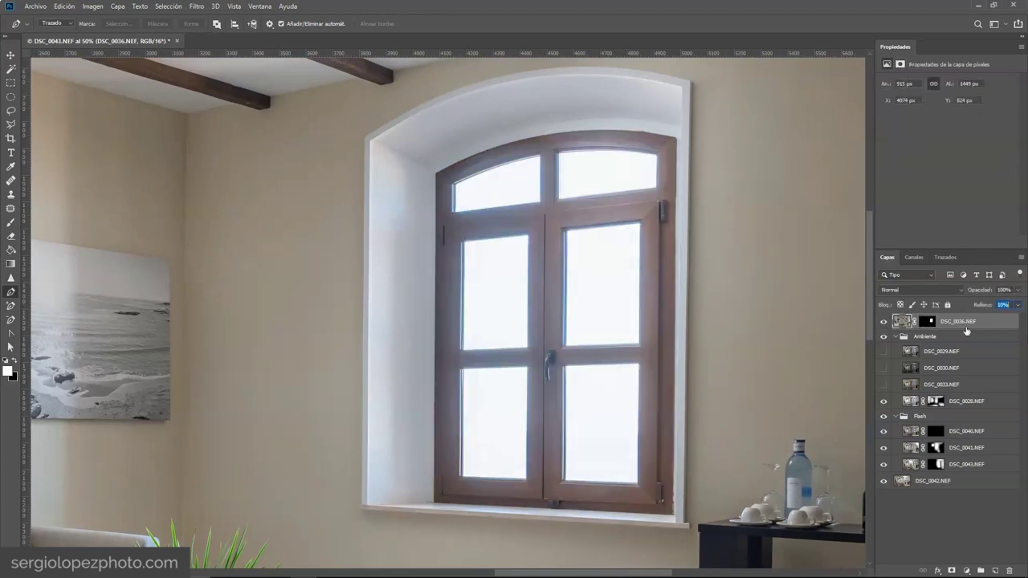
{"action": "key", "text": "shift+Up"}
{"action": "key", "text": "shift+Up"}
{"action": "key", "text": "shift+Up"}
{"action": "key", "text": "shift+Up"}
{"action": "key", "text": "shift+Up"}
{"action": "key", "text": "shift+Up"}
{"action": "key", "text": "shift+Up"}
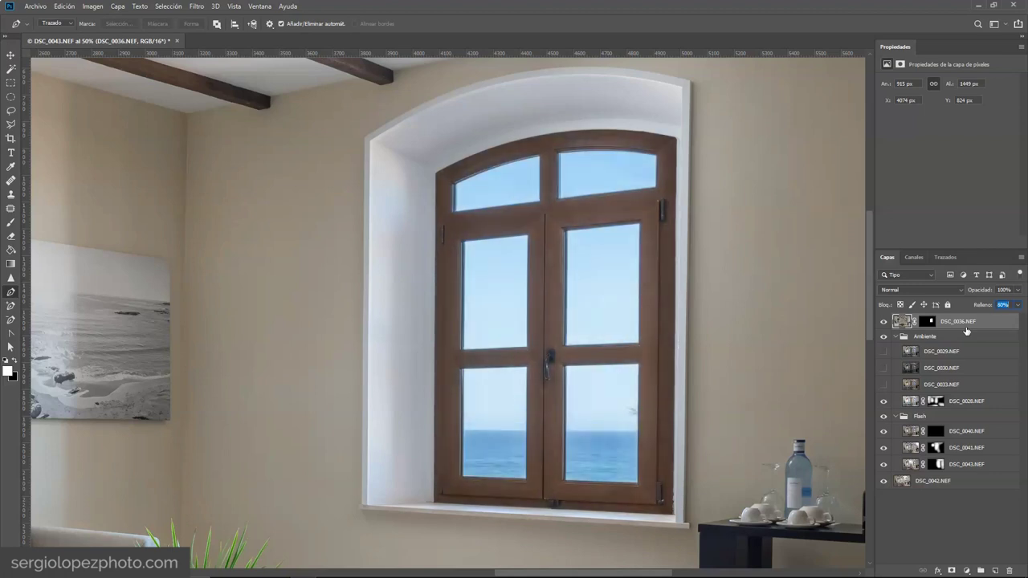
{"action": "left_click", "coordinate": [949, 534]}
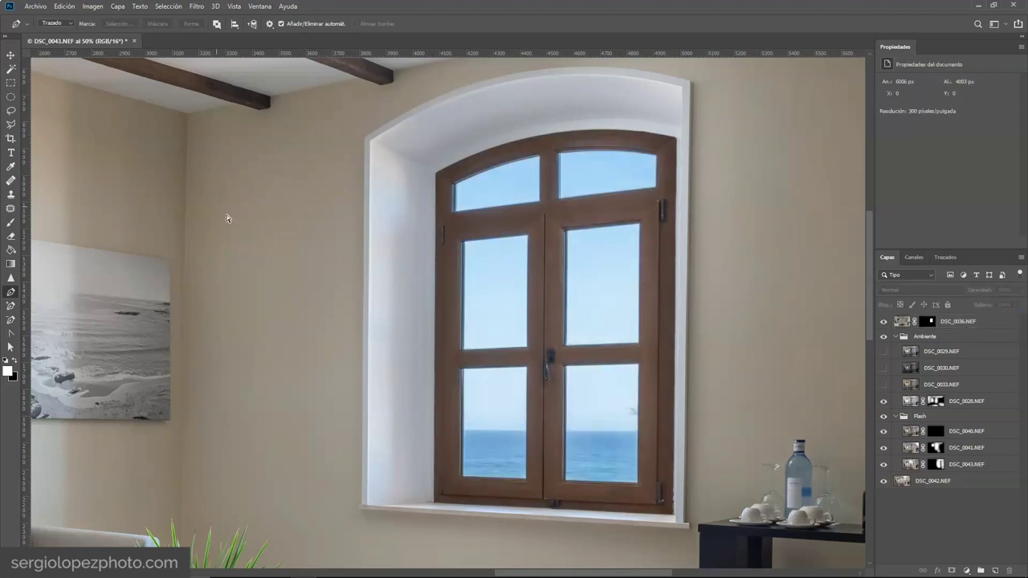
Step: Select the DSC_0036 layer mask and trace a closed Pen path around the lower right glass pane of the sea-view window
{"action": "key", "text": "ctrl+0"}
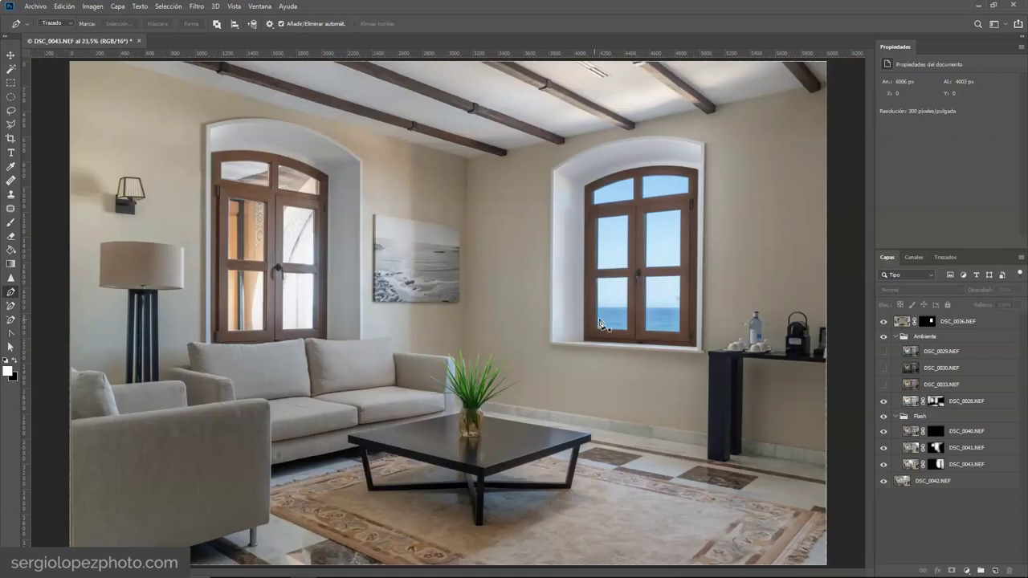
{"action": "key", "text": "v"}
{"action": "key", "text": "alt+n"}
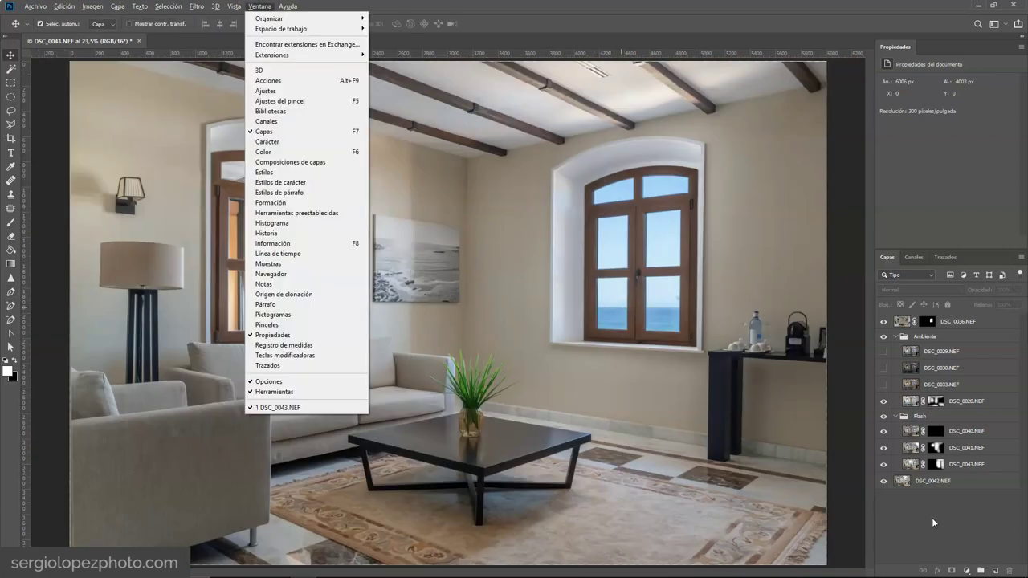
{"action": "key", "text": "Escape"}
{"action": "scroll", "coordinate": [668, 294], "scroll_direction": "up", "scroll_amount": 7}
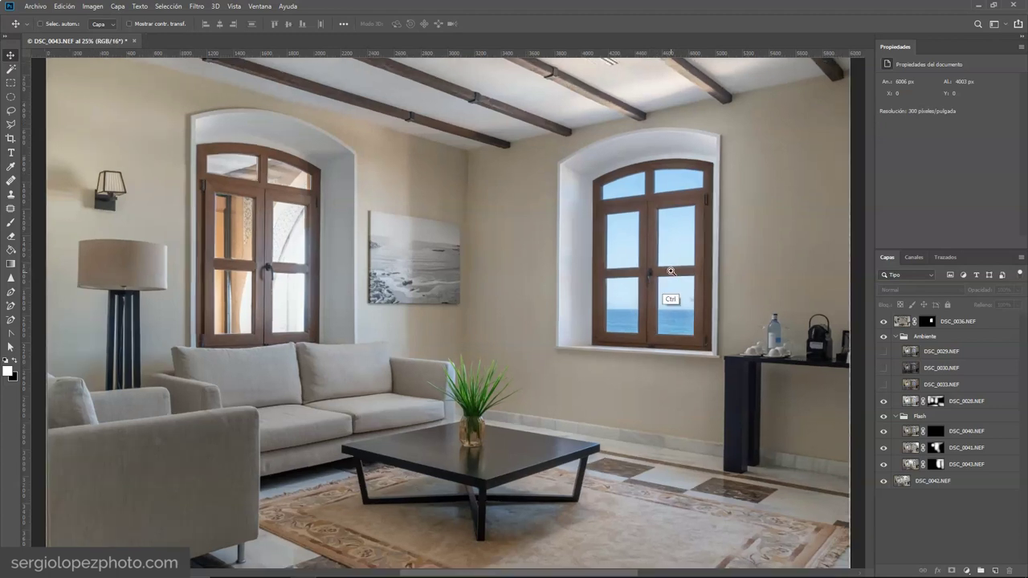
{"action": "left_click", "coordinate": [512, 297]}
{"action": "scroll", "coordinate": [585, 326], "scroll_direction": "down", "scroll_amount": 2}
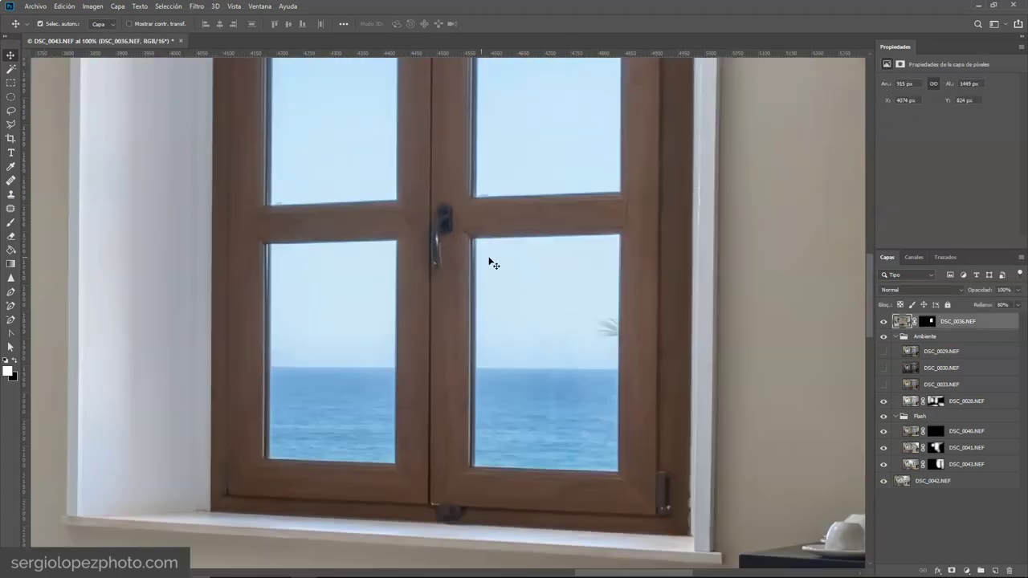
{"action": "left_click", "coordinate": [927, 322]}
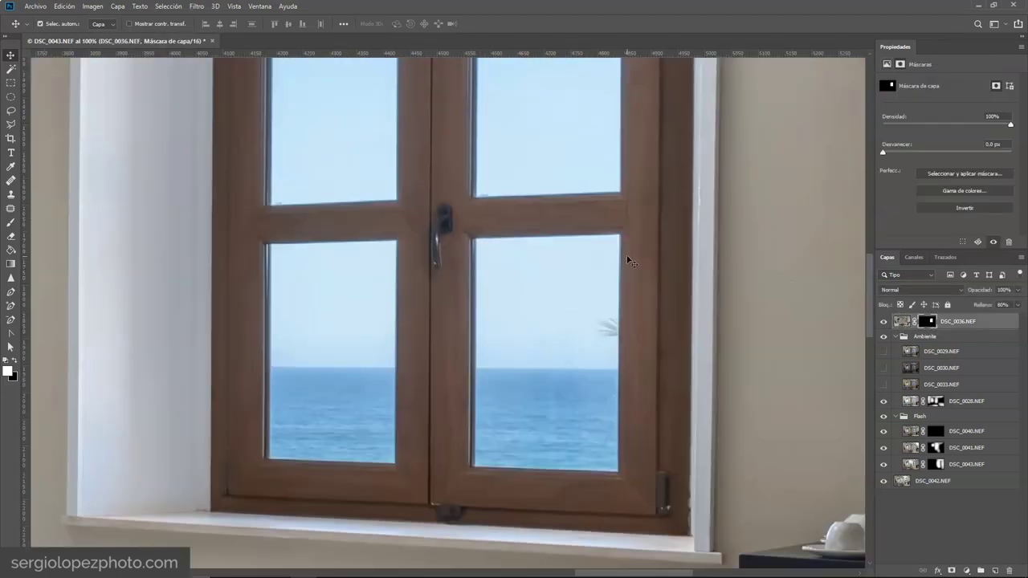
{"action": "left_click", "coordinate": [10, 293]}
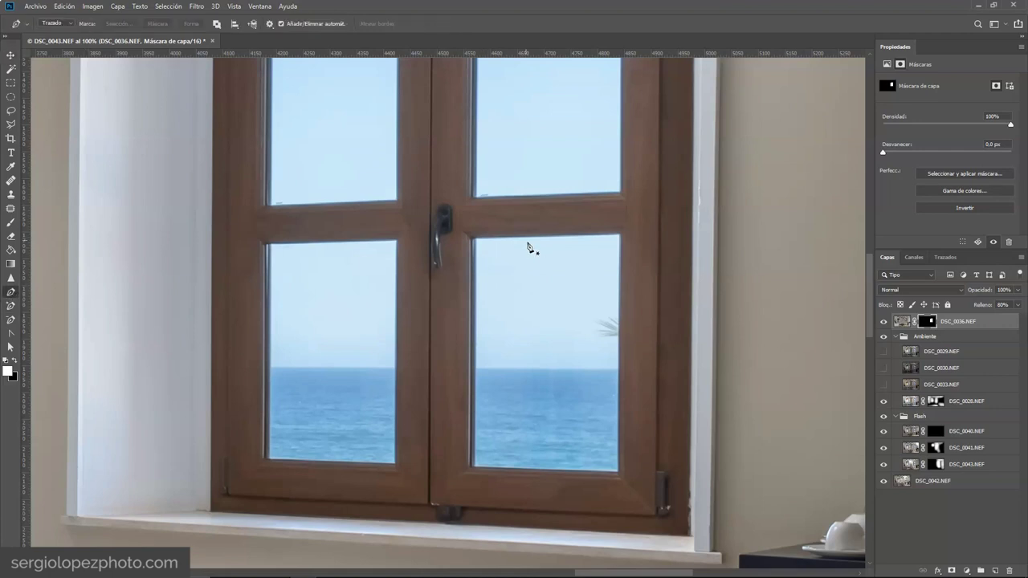
{"action": "left_click", "coordinate": [476, 239]}
{"action": "left_click", "coordinate": [619, 235]}
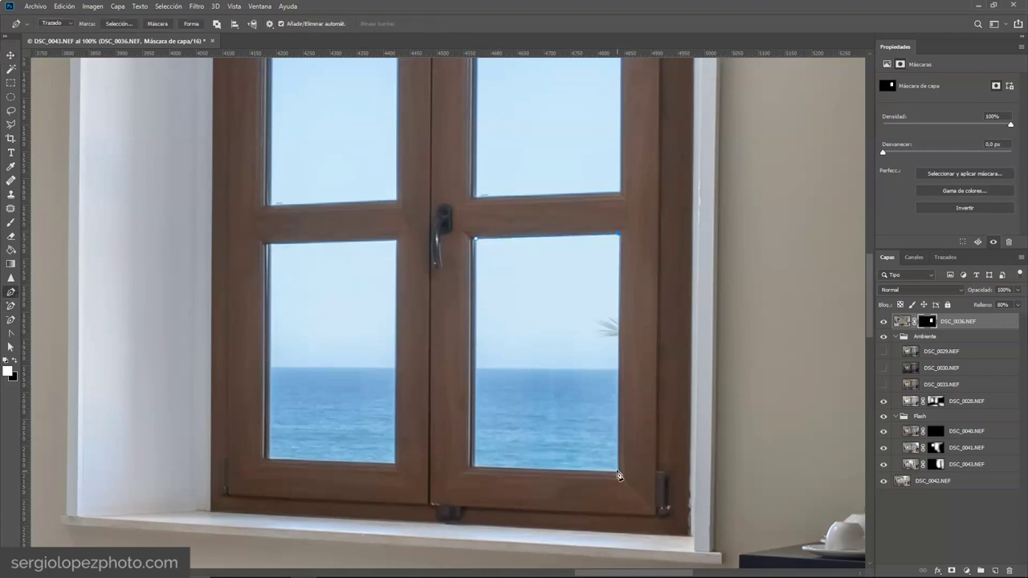
{"action": "left_click", "coordinate": [618, 473]}
{"action": "left_click", "coordinate": [472, 469]}
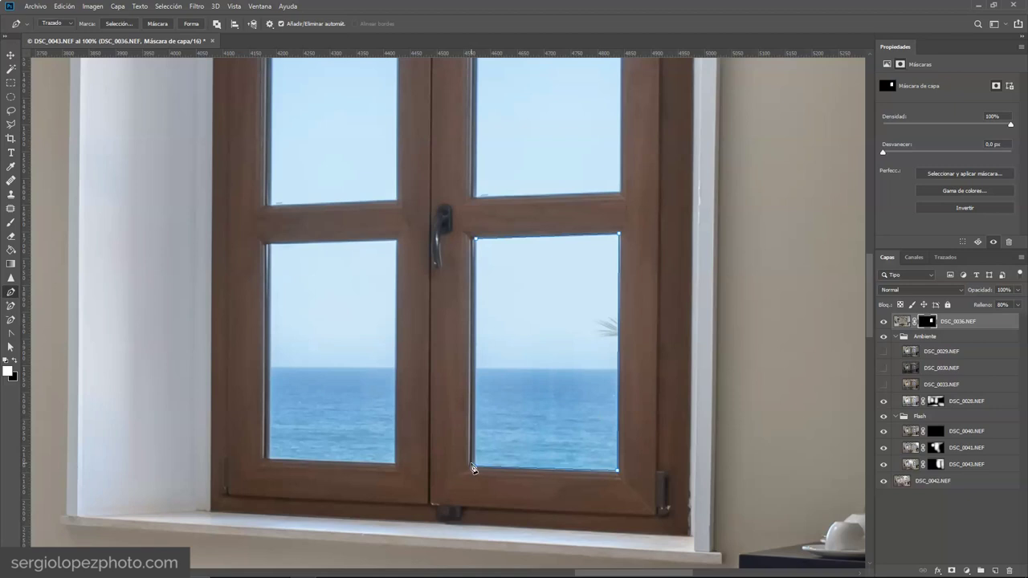
{"action": "left_click_drag", "start_coordinate": [475, 247], "coordinate": [717, 264]}
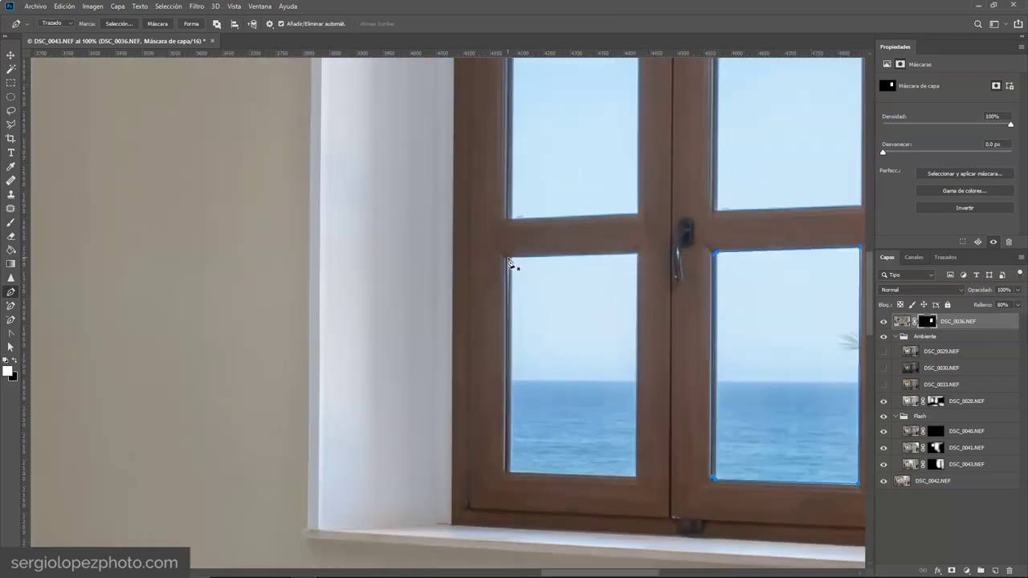
Step: Trace a closed Pen path around the lower left glass pane of the sea-view window
{"action": "left_click", "coordinate": [638, 256]}
{"action": "left_click", "coordinate": [635, 477]}
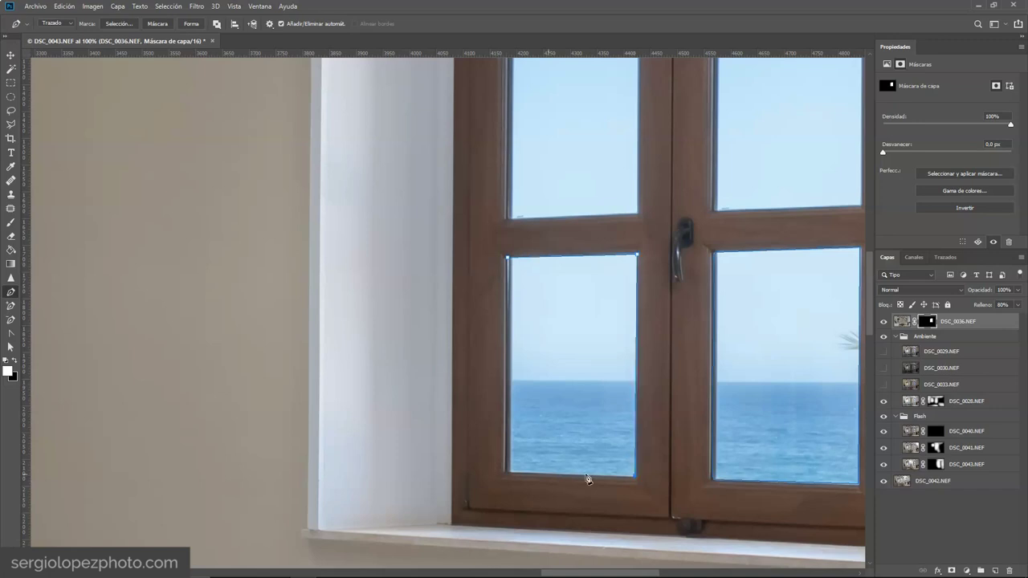
{"action": "left_click", "coordinate": [507, 474]}
{"action": "left_click", "coordinate": [509, 258]}
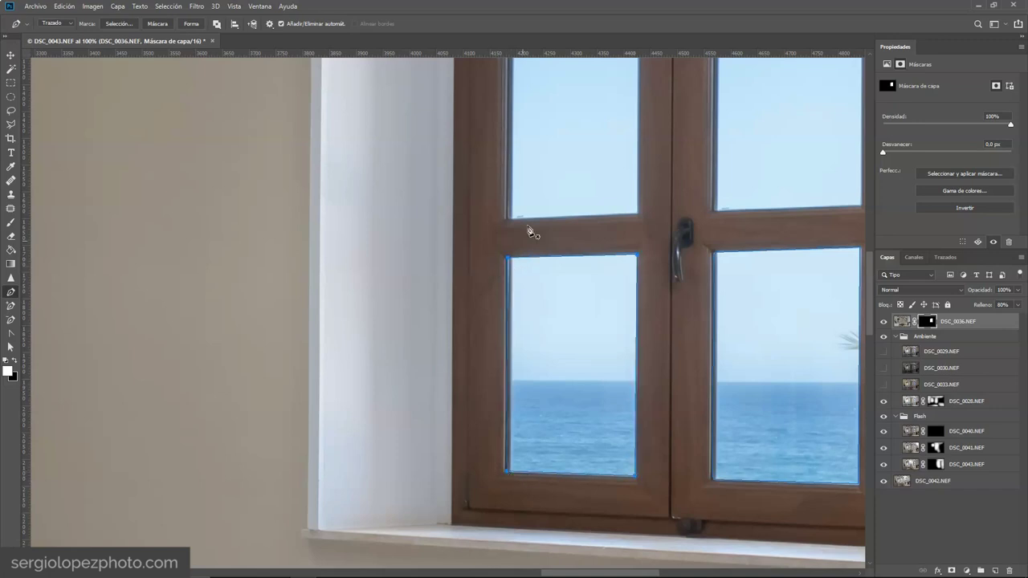
Step: Trace a closed Pen path around the middle left glass pane of the sea-view window
{"action": "left_click_drag", "start_coordinate": [528, 228], "coordinate": [447, 395]}
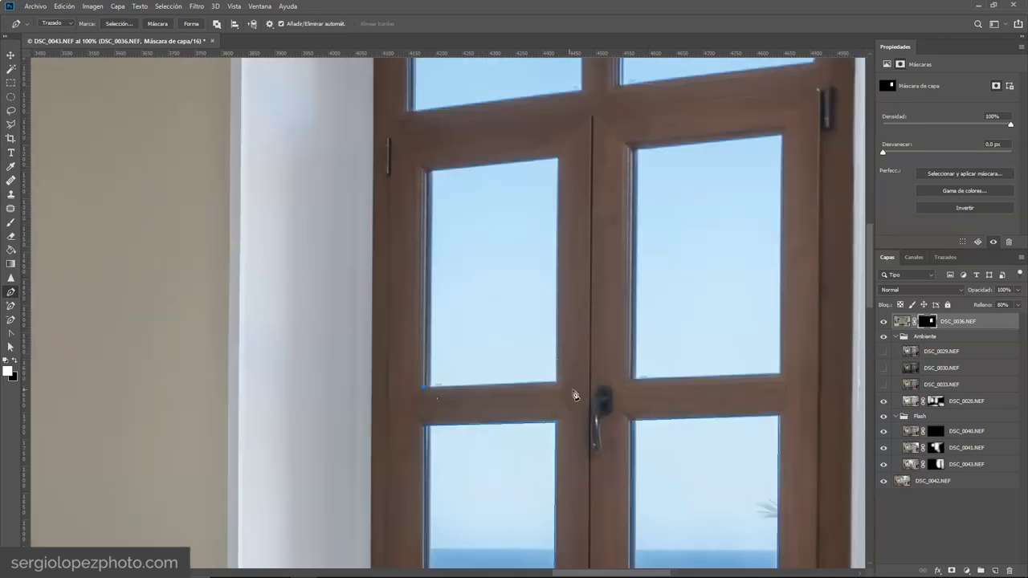
{"action": "left_click", "coordinate": [557, 383]}
{"action": "left_click", "coordinate": [557, 159]}
{"action": "left_click", "coordinate": [427, 171]}
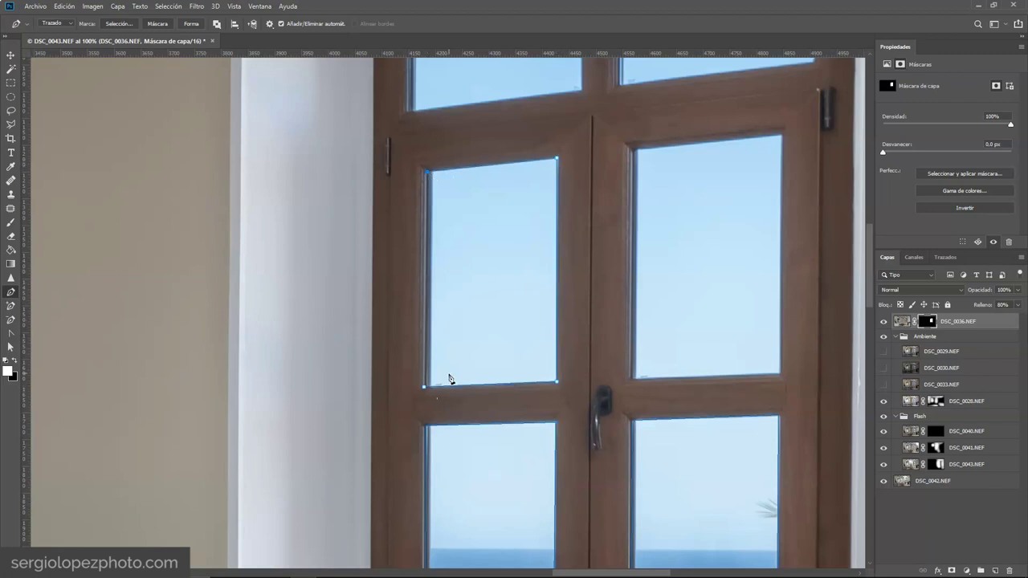
{"action": "left_click", "coordinate": [423, 389]}
Step: Trace a closed Pen path around the middle right glass pane of the sea-view window
{"action": "left_click", "coordinate": [778, 374]}
{"action": "left_click", "coordinate": [779, 135]}
{"action": "left_click", "coordinate": [634, 149]}
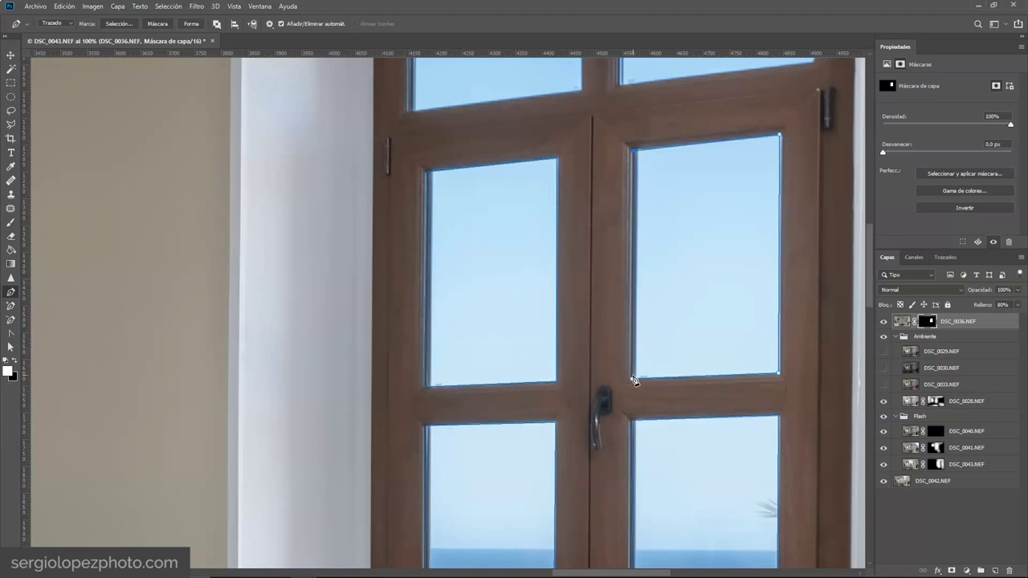
Step: Trace a closed Pen path around the arched upper right pane, curving its top edge to follow the frame
{"action": "scroll", "coordinate": [634, 380], "scroll_direction": "up", "scroll_amount": 5}
{"action": "left_click", "coordinate": [575, 286]}
{"action": "left_click_drag", "start_coordinate": [766, 292], "coordinate": [837, 313]}
{"action": "left_click", "coordinate": [767, 293], "text": "alt"}
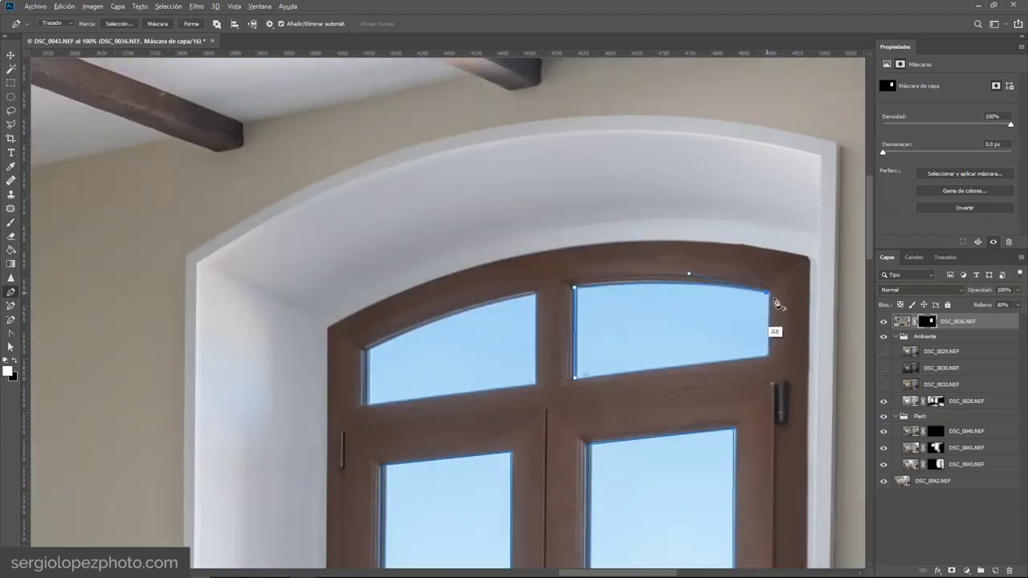
{"action": "left_click", "coordinate": [766, 354]}
{"action": "left_click", "coordinate": [577, 382]}
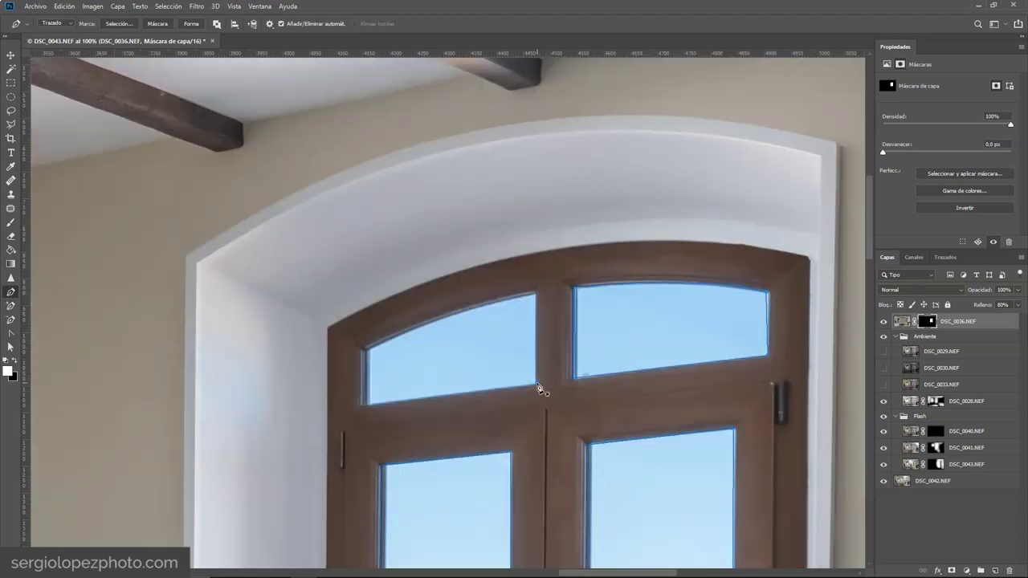
Step: Trace a closed Pen path around the arched upper left pane, from its lower left corner along the curved top edge
{"action": "left_click", "coordinate": [368, 403]}
{"action": "left_click", "coordinate": [366, 349]}
{"action": "mouse_move", "coordinate": [535, 295]}
{"action": "left_mouse_down"}
{"action": "mouse_move", "coordinate": [674, 275]}
{"action": "mouse_move", "coordinate": [670, 261]}
{"action": "mouse_move", "coordinate": [536, 299]}
{"action": "left_mouse_up"}
{"action": "left_click", "coordinate": [536, 384]}
Step: Select all six pane paths with the Path Selection tool and convert them into a selection
{"action": "scroll", "coordinate": [504, 323], "scroll_direction": "down", "scroll_amount": 2}
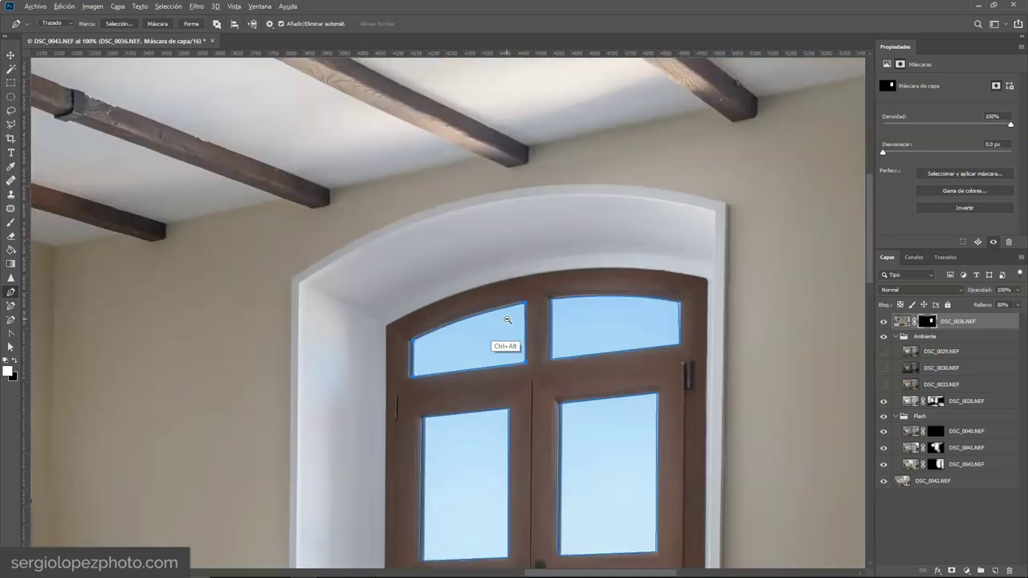
{"action": "key", "text": "alt+n"}
{"action": "key", "text": "Escape"}
{"action": "scroll", "coordinate": [462, 256], "scroll_direction": "down", "scroll_amount": 1}
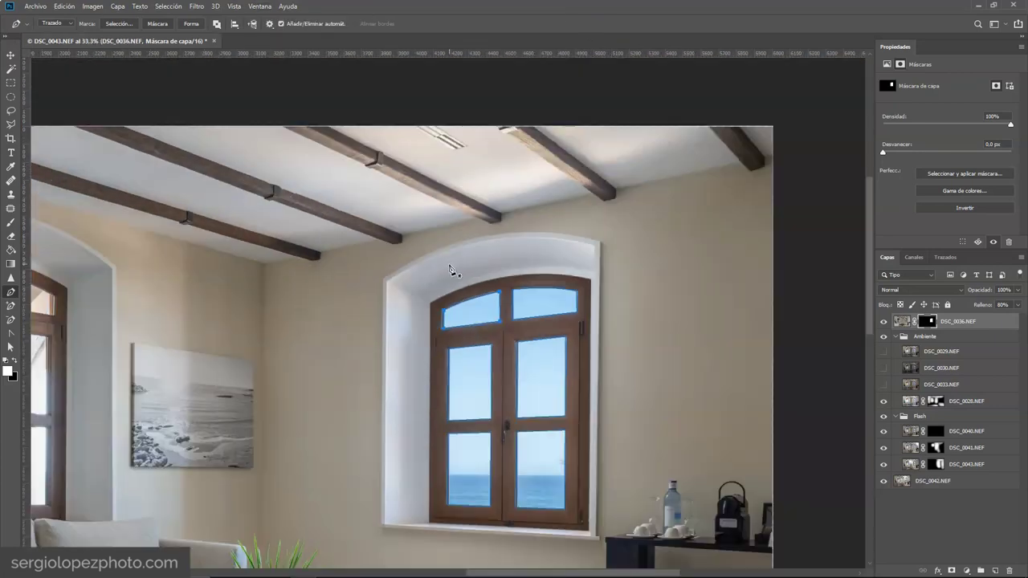
{"action": "left_click_drag", "start_coordinate": [475, 275], "coordinate": [488, 198]}
{"action": "key", "text": "alt+n"}
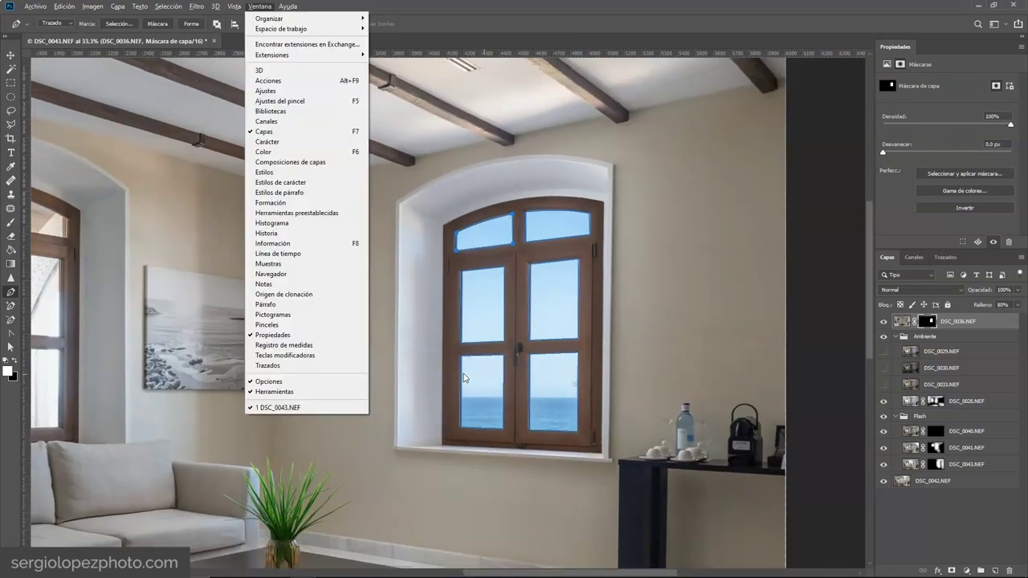
{"action": "left_click", "coordinate": [12, 348]}
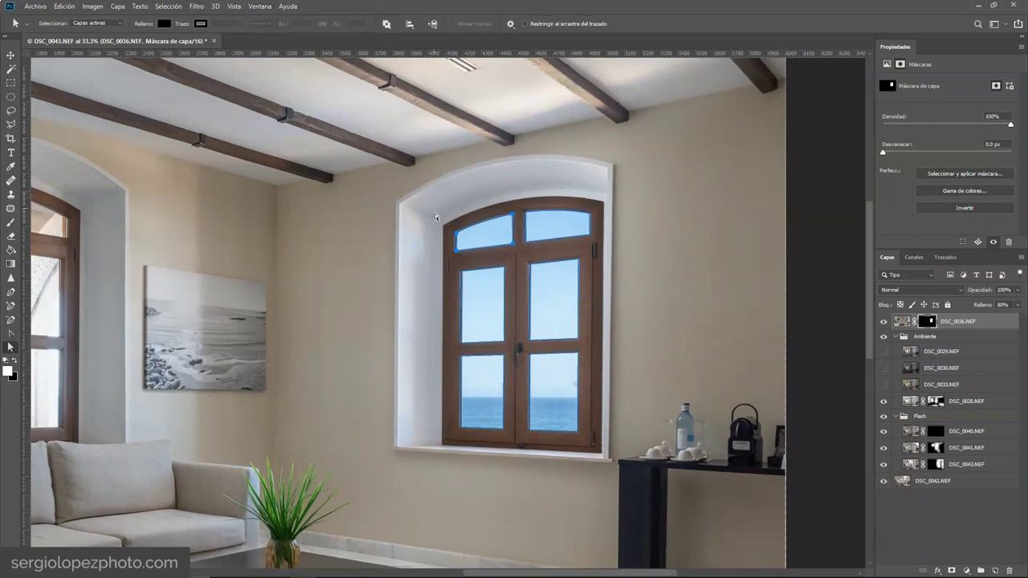
{"action": "left_click_drag", "start_coordinate": [409, 167], "coordinate": [618, 495]}
{"action": "right_click", "coordinate": [533, 265]}
{"action": "left_click", "coordinate": [573, 293]}
{"action": "left_click", "coordinate": [773, 206]}
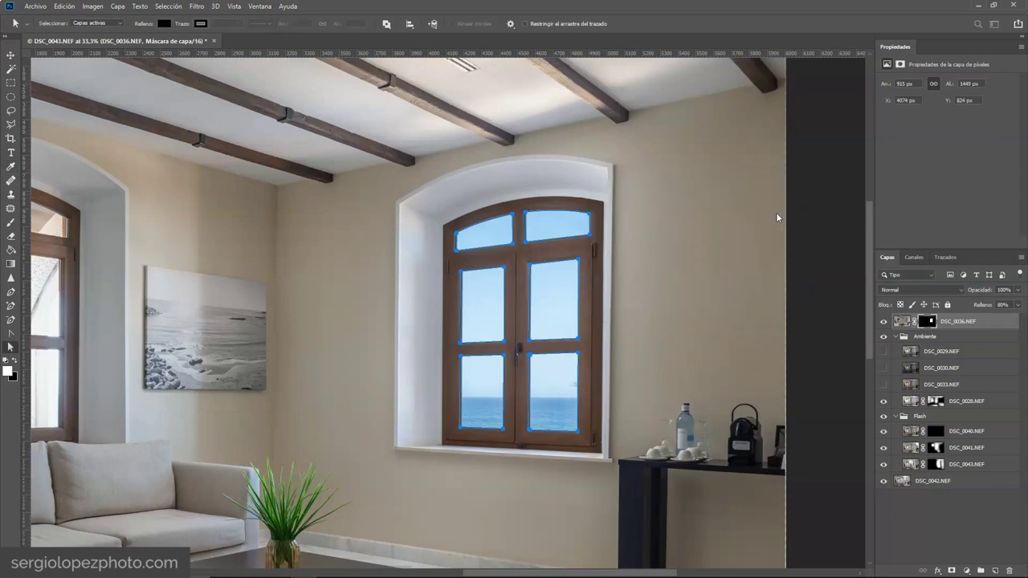
Step: Toggle the visibility of the DSC_0036 layer to compare the window with and without it
{"action": "left_click", "coordinate": [883, 323]}
{"action": "left_click", "coordinate": [884, 322]}
{"action": "left_click", "coordinate": [884, 323]}
{"action": "left_click", "coordinate": [884, 322]}
{"action": "left_click", "coordinate": [884, 323]}
{"action": "left_click", "coordinate": [884, 323]}
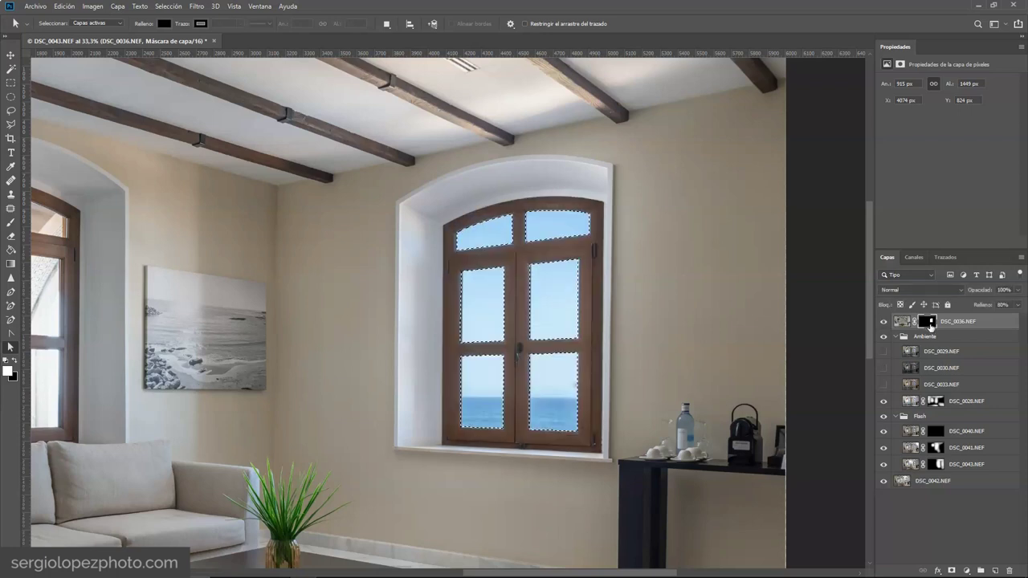
Step: Select the DSC_0036 layer mask and view the mask on its own before returning to the image
{"action": "left_click", "coordinate": [927, 323]}
{"action": "left_click", "coordinate": [927, 322], "text": "alt"}
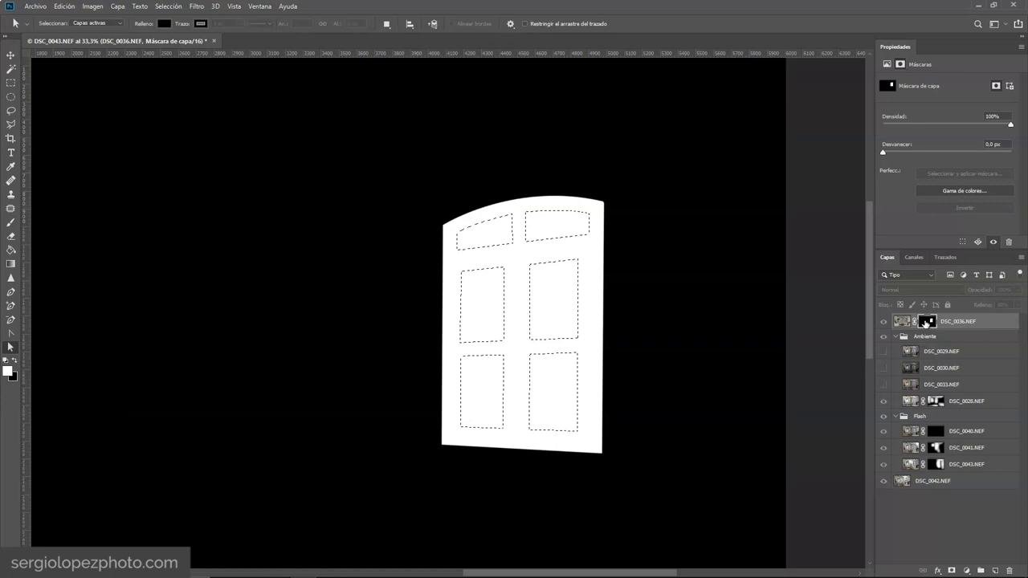
{"action": "left_click", "coordinate": [928, 322], "text": "alt"}
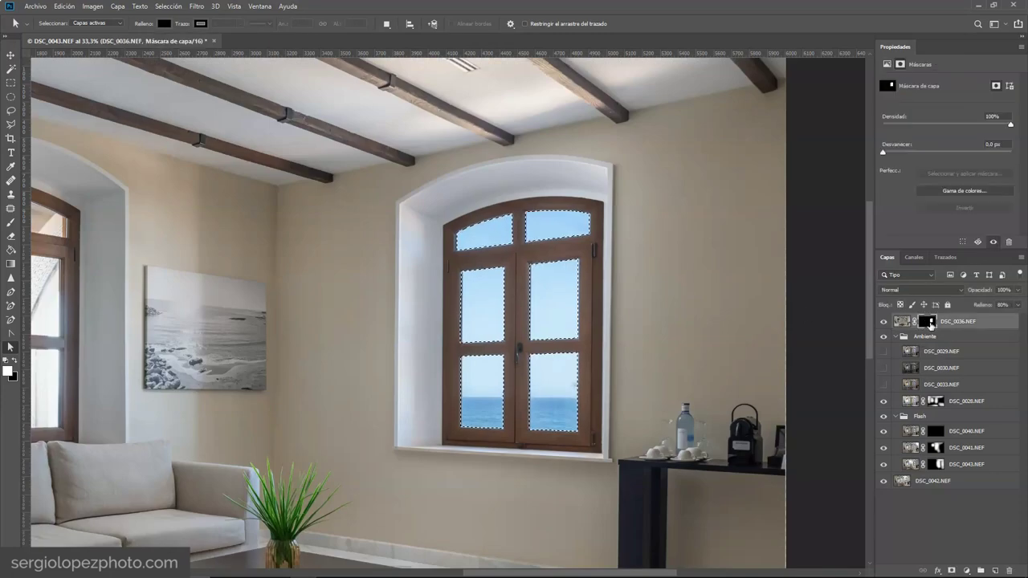
Step: Paint the selected window panes on the DSC_0036 mask with a 1200 px black brush at 30% opacity
{"action": "key", "text": "p"}
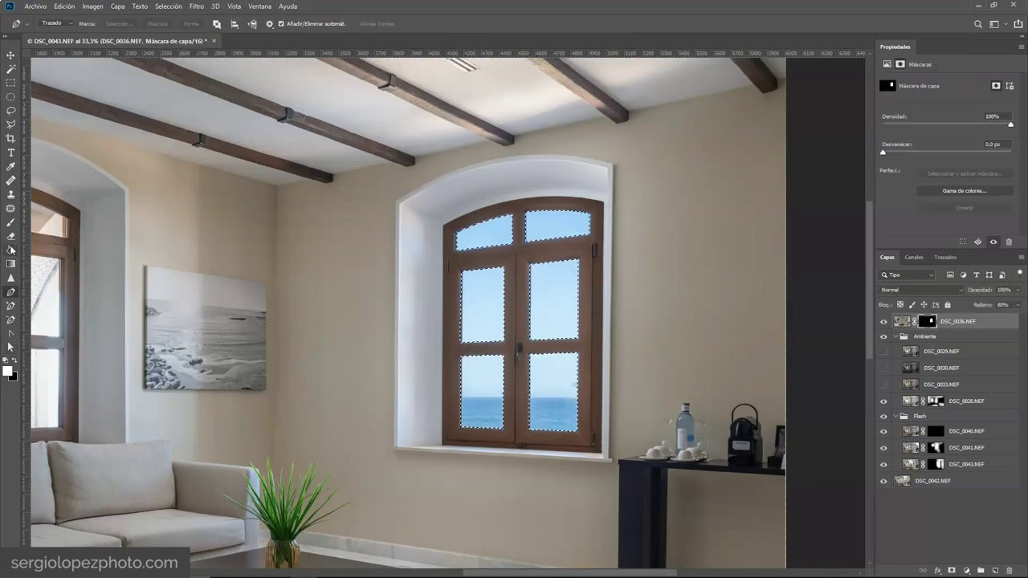
{"action": "key", "text": "b"}
{"action": "left_click", "coordinate": [14, 361]}
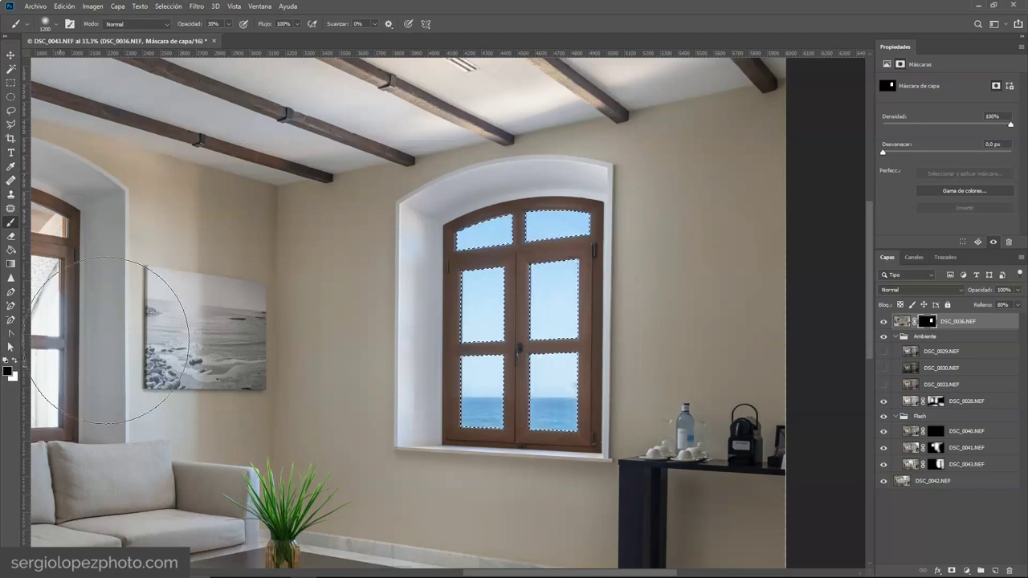
{"action": "mouse_move", "coordinate": [560, 241]}
{"action": "left_mouse_down"}
{"action": "mouse_move", "coordinate": [537, 201]}
{"action": "mouse_move", "coordinate": [546, 546]}
{"action": "mouse_move", "coordinate": [476, 204]}
{"action": "mouse_move", "coordinate": [454, 547]}
{"action": "mouse_move", "coordinate": [423, 200]}
{"action": "mouse_move", "coordinate": [426, 527]}
{"action": "left_mouse_up"}
{"action": "mouse_move", "coordinate": [594, 204]}
{"action": "left_mouse_down"}
{"action": "mouse_move", "coordinate": [580, 523]}
{"action": "mouse_move", "coordinate": [617, 200]}
{"action": "mouse_move", "coordinate": [623, 278]}
{"action": "mouse_move", "coordinate": [628, 212]}
{"action": "left_mouse_up"}
{"action": "left_click_drag", "start_coordinate": [238, 415], "coordinate": [383, 273]}
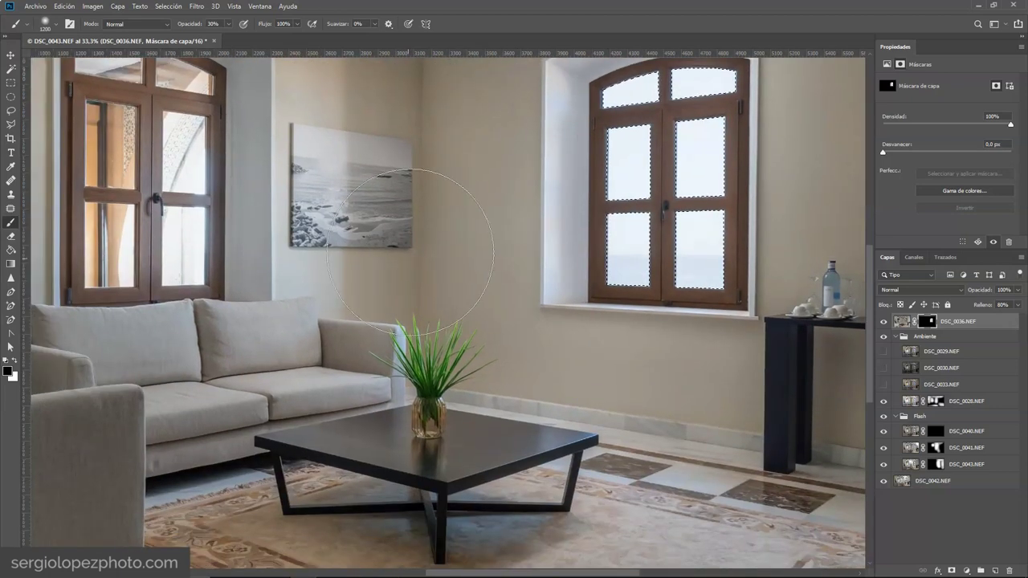
Step: Set the brush to 1500 px, white foreground colour and 10% opacity
{"action": "left_click_drag", "start_coordinate": [453, 293], "coordinate": [398, 351]}
{"action": "right_click", "coordinate": [472, 297]}
{"action": "left_click_drag", "start_coordinate": [579, 324], "coordinate": [586, 324]}
{"action": "key", "text": "Return"}
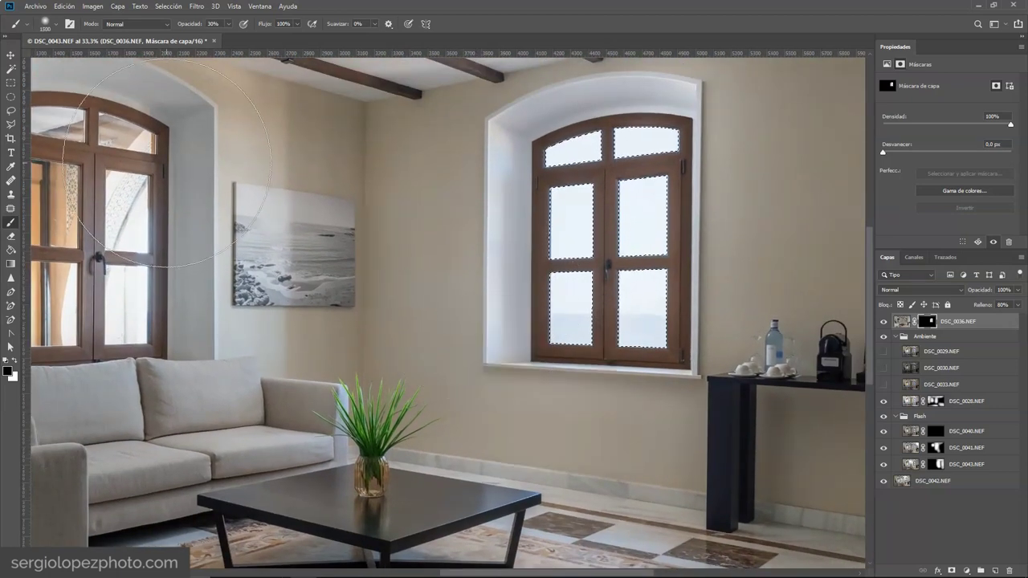
{"action": "type", "text": "x"}
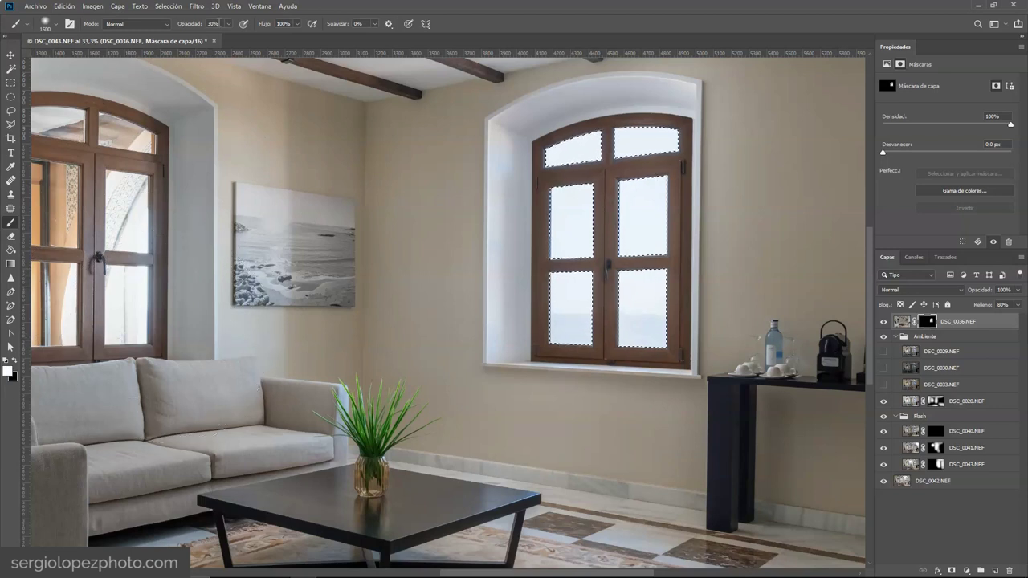
{"action": "type", "text": "10"}
{"action": "key", "text": "Return"}
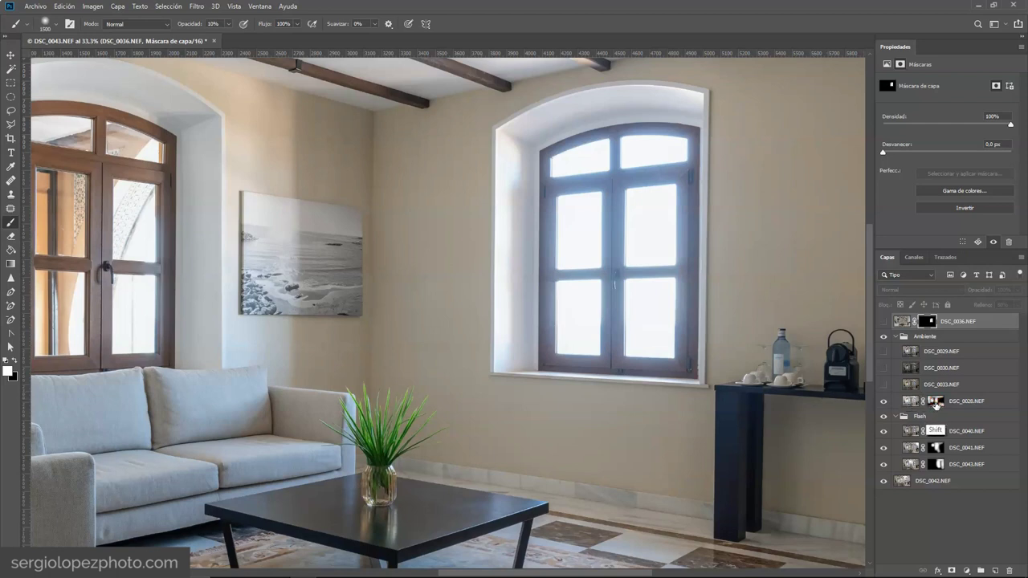
Step: Re-enable the DSC_0028 layer mask, deselect all layers and show the DSC_0036 layer again
{"action": "left_click", "coordinate": [934, 403], "text": "shift"}
{"action": "left_click", "coordinate": [949, 522]}
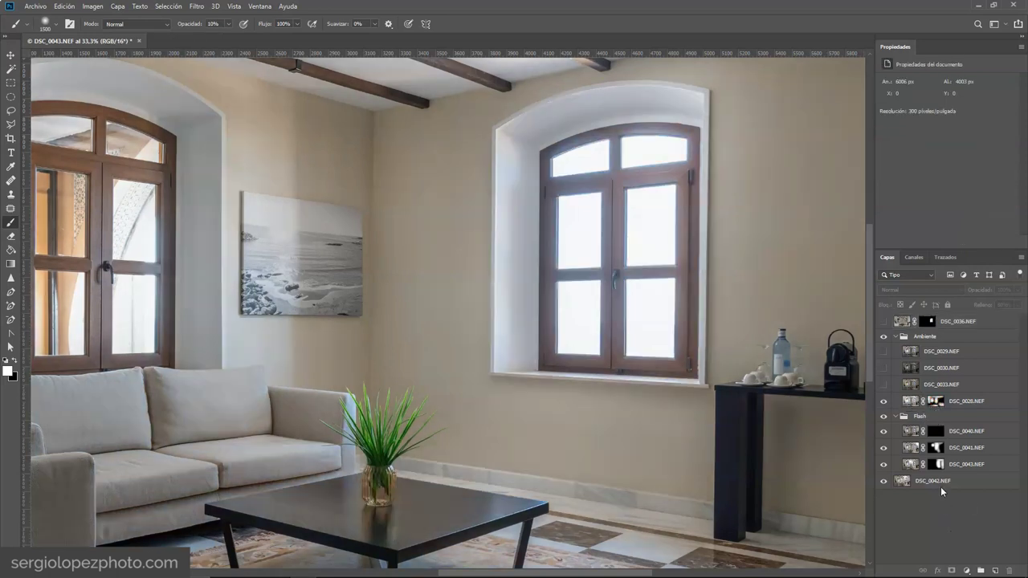
{"action": "left_click", "coordinate": [883, 323]}
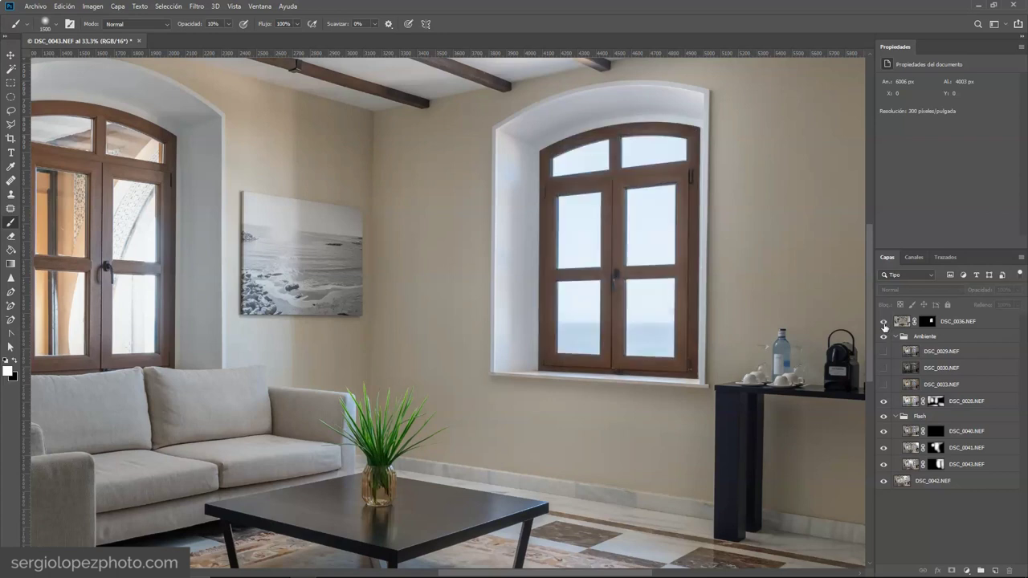
{"action": "scroll", "coordinate": [719, 306], "scroll_direction": "down", "scroll_amount": 2}
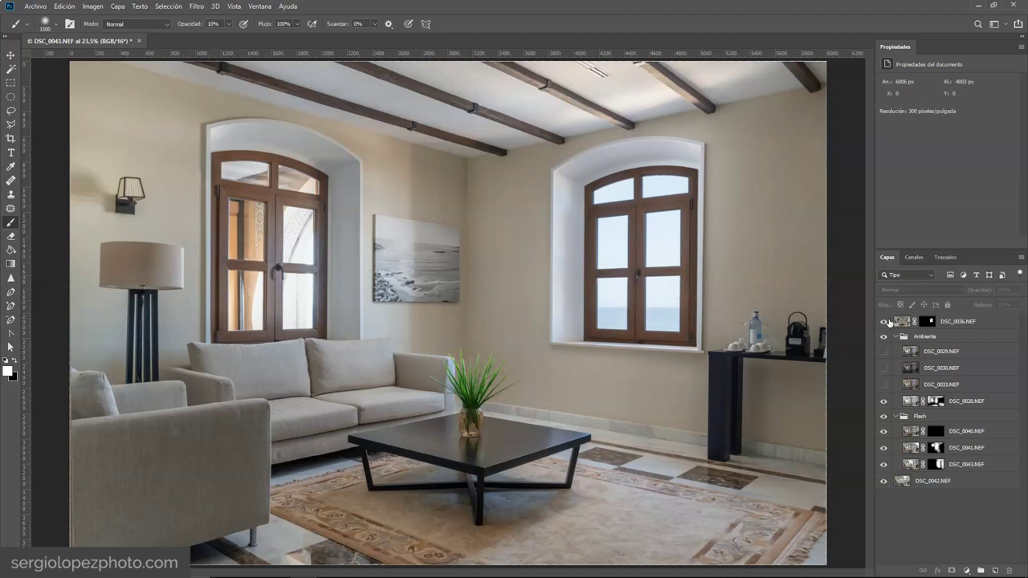
Step: Duplicate the DSC_0028 layer and move the copy to the top of the layer stack, above DSC_0036
{"action": "left_click", "coordinate": [910, 400]}
{"action": "key", "text": "ctrl+j"}
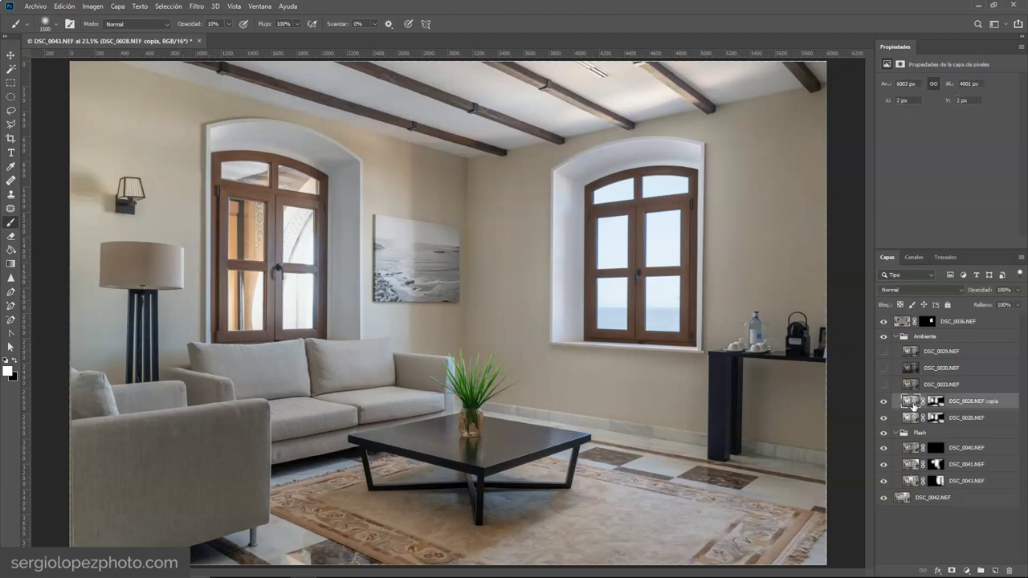
{"action": "left_click_drag", "start_coordinate": [910, 401], "coordinate": [902, 321]}
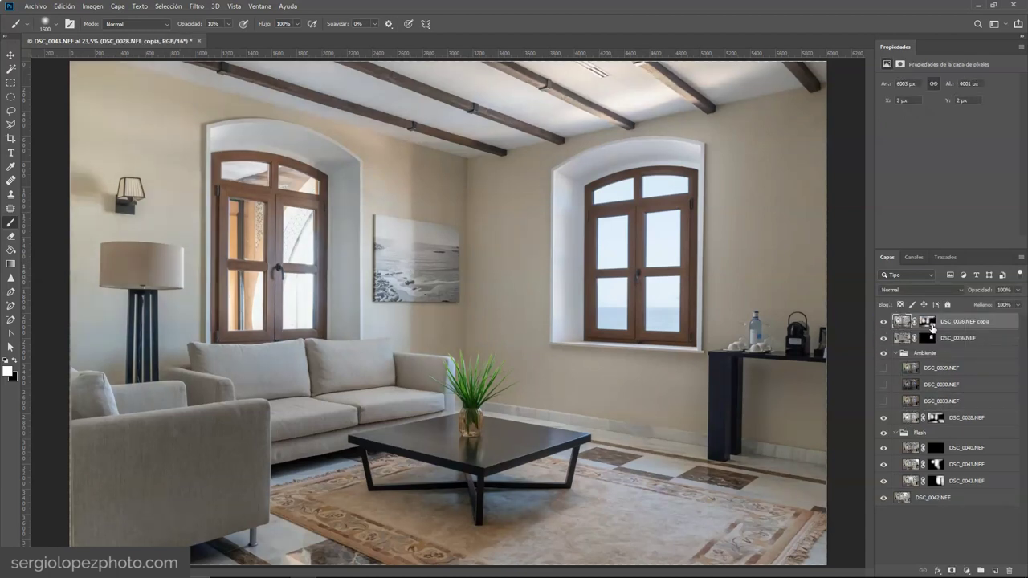
Step: Delete the layer mask from the DSC_0028 copy
{"action": "left_click", "coordinate": [929, 325]}
{"action": "right_click", "coordinate": [929, 326]}
{"action": "left_click", "coordinate": [904, 346]}
Step: Compare the unmasked DSC_0028 copy with the masked blend, leaving the copy hidden and no layer selected
{"action": "left_click", "coordinate": [883, 323]}
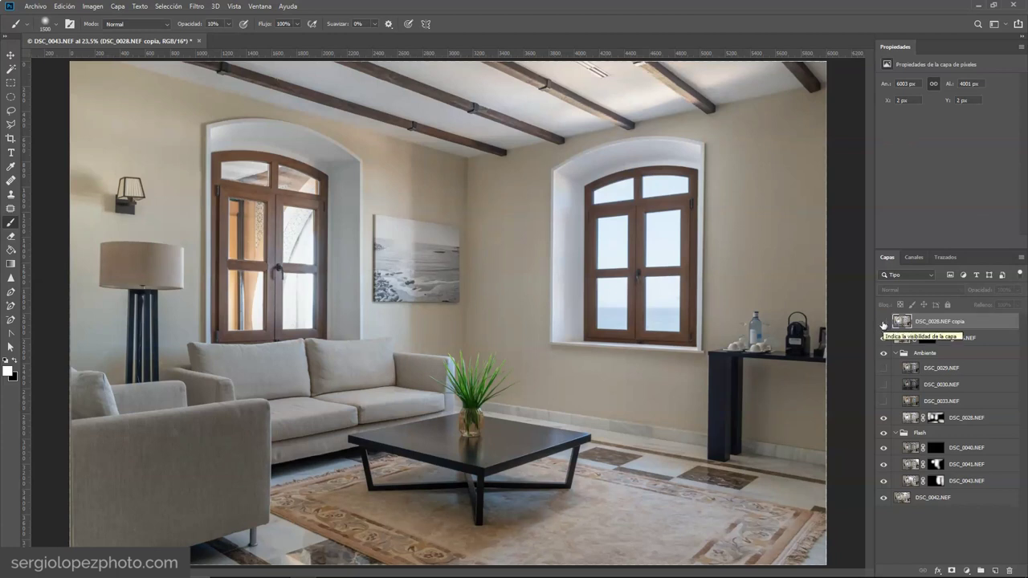
{"action": "left_click", "coordinate": [884, 322]}
{"action": "left_click", "coordinate": [883, 323]}
{"action": "left_click", "coordinate": [884, 323]}
{"action": "left_click", "coordinate": [885, 325]}
{"action": "left_click", "coordinate": [884, 322]}
{"action": "left_click", "coordinate": [884, 322]}
{"action": "left_click", "coordinate": [884, 322]}
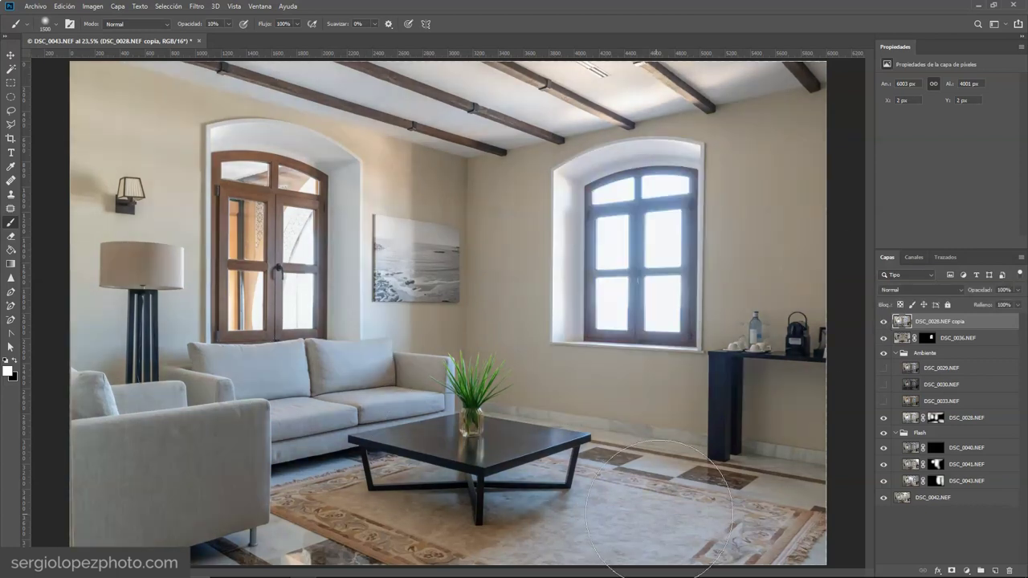
{"action": "left_click", "coordinate": [885, 324]}
{"action": "left_click", "coordinate": [885, 324]}
{"action": "left_click", "coordinate": [884, 323]}
{"action": "left_click", "coordinate": [922, 534]}
Step: Add the Color group of colour-check layers, show its Cianes, Azules and Magenta layers, and collapse and hide the group
{"action": "key", "text": "F2"}
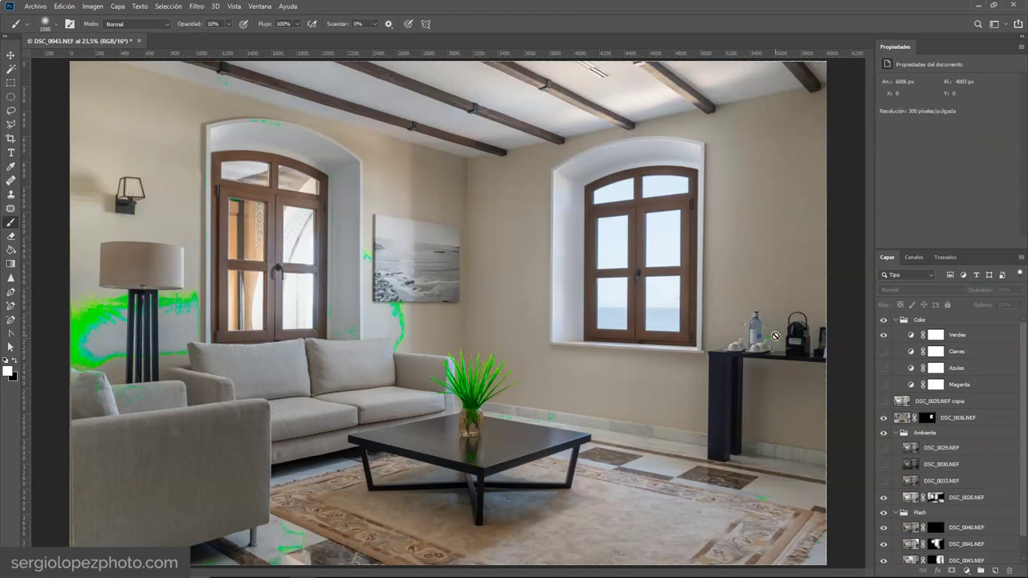
{"action": "left_click", "coordinate": [885, 352]}
{"action": "left_click", "coordinate": [884, 368]}
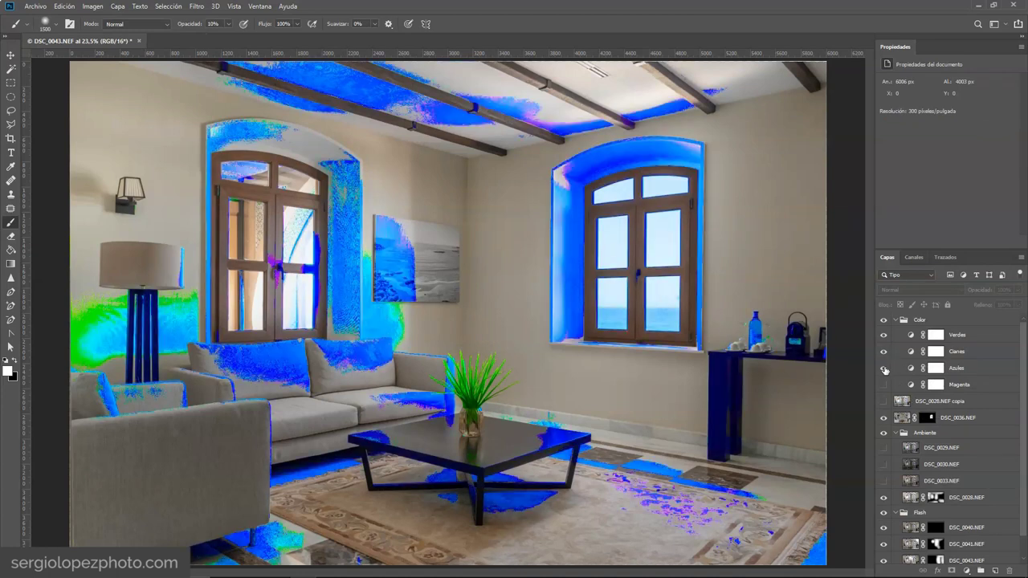
{"action": "left_click", "coordinate": [884, 385]}
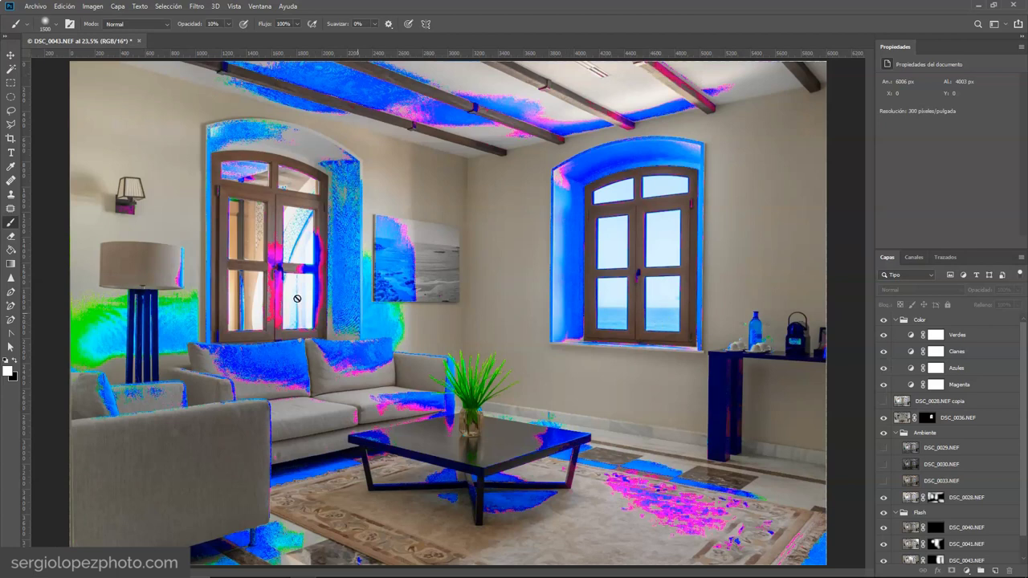
{"action": "left_click", "coordinate": [895, 320]}
{"action": "left_click", "coordinate": [883, 320]}
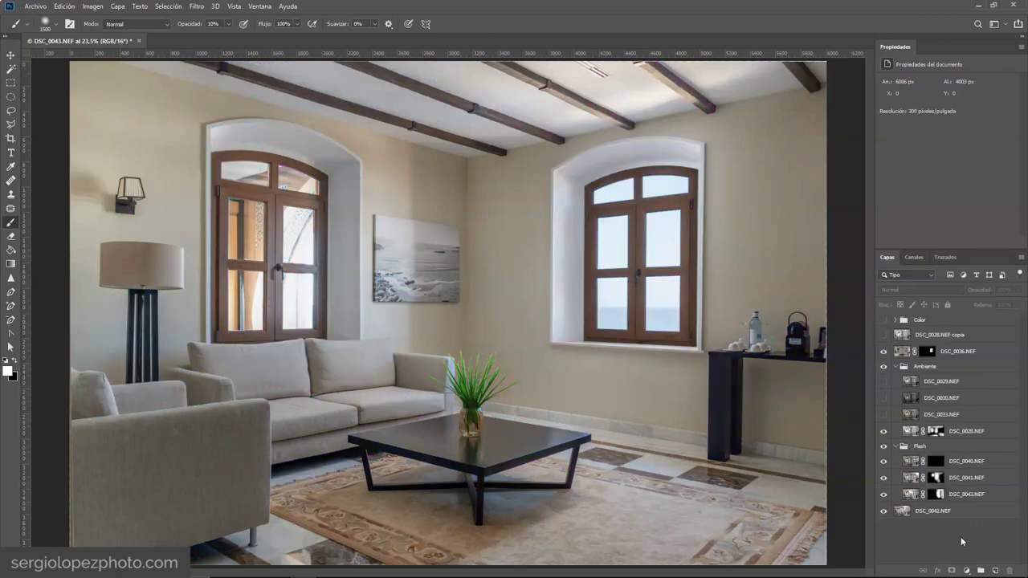